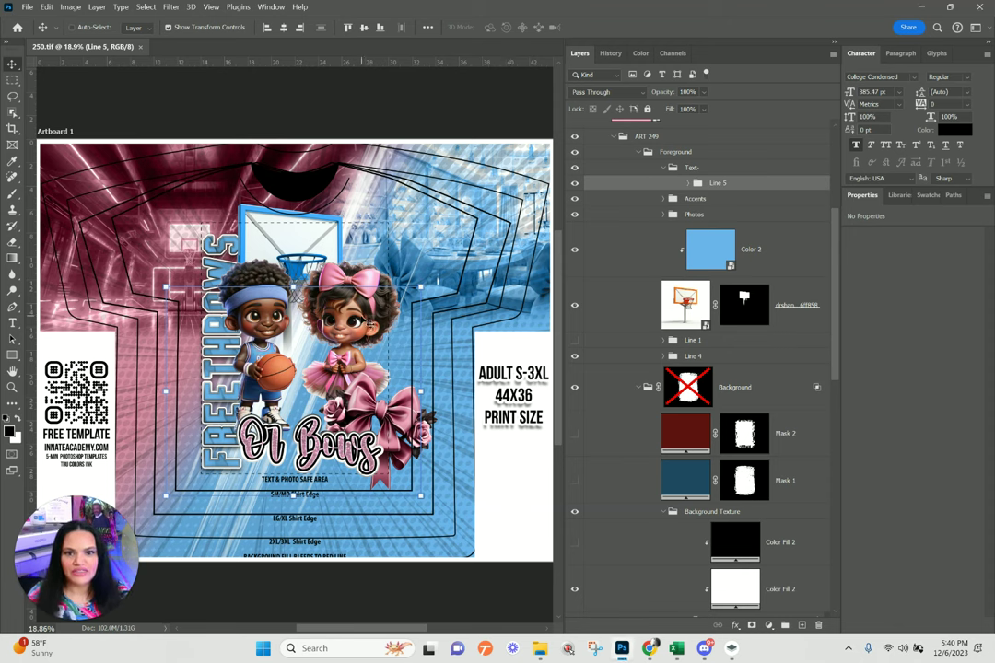
# - Pick the Photo 1 layer under the basketball kids and open its smart object contents in a new tab
pyautogui.rightClick(365, 324)
pyautogui.click(414, 366)
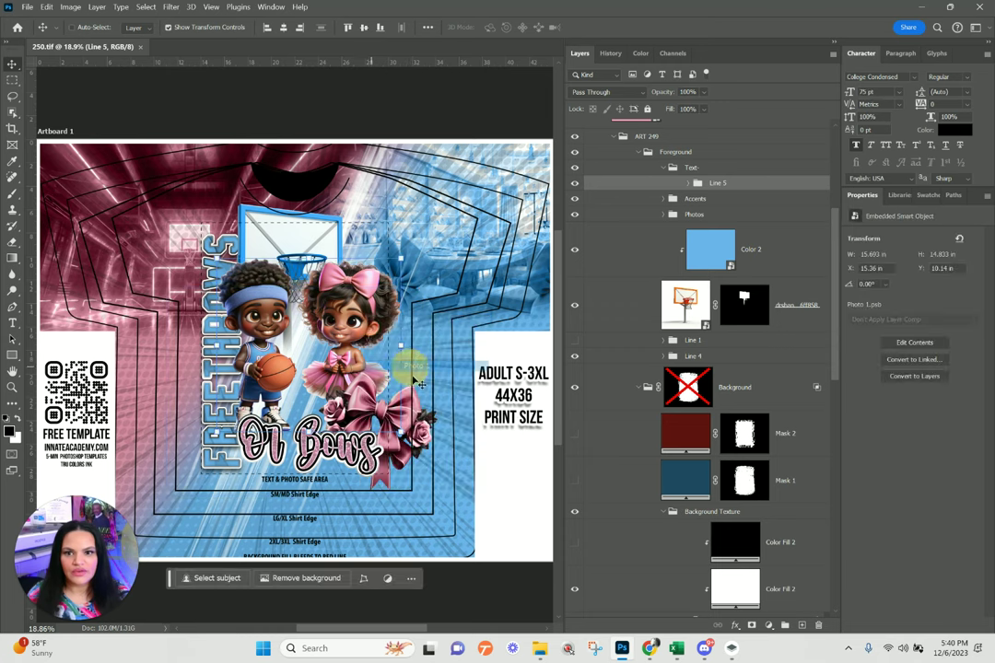
pyautogui.doubleClick(707, 304)
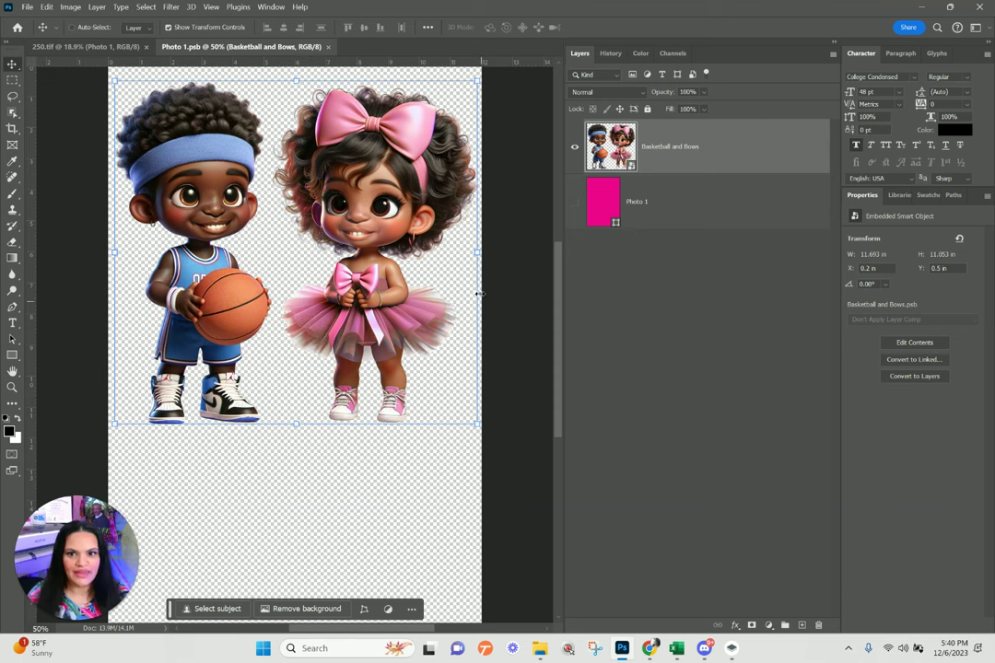
pyautogui.click(27, 8)
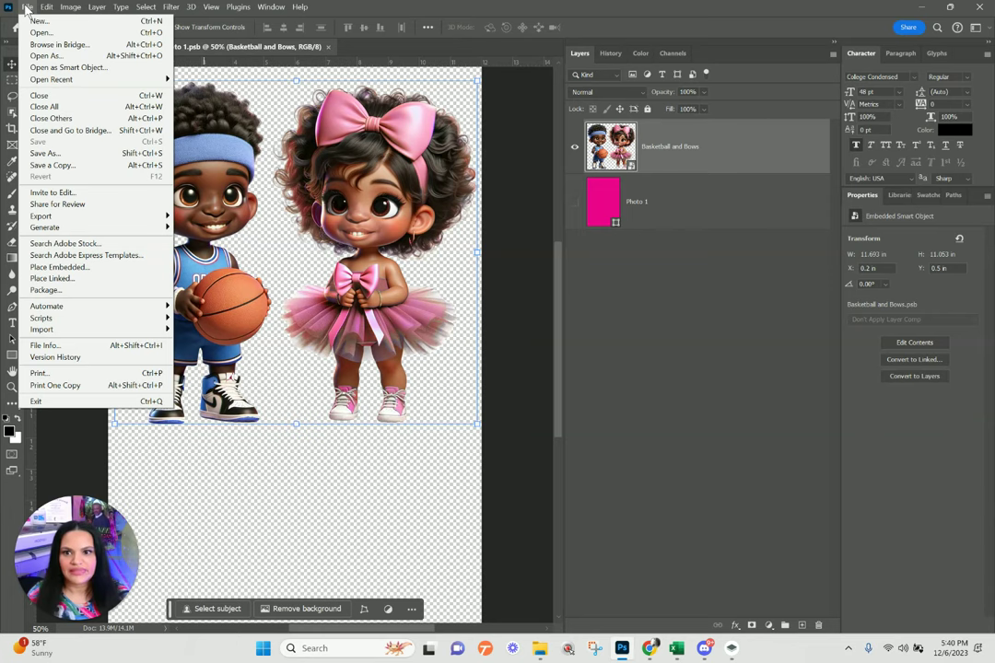
# - Place Football Tutus.png from Downloads as an embedded layer above the basketball-and-bows kids
pyautogui.click(61, 266)
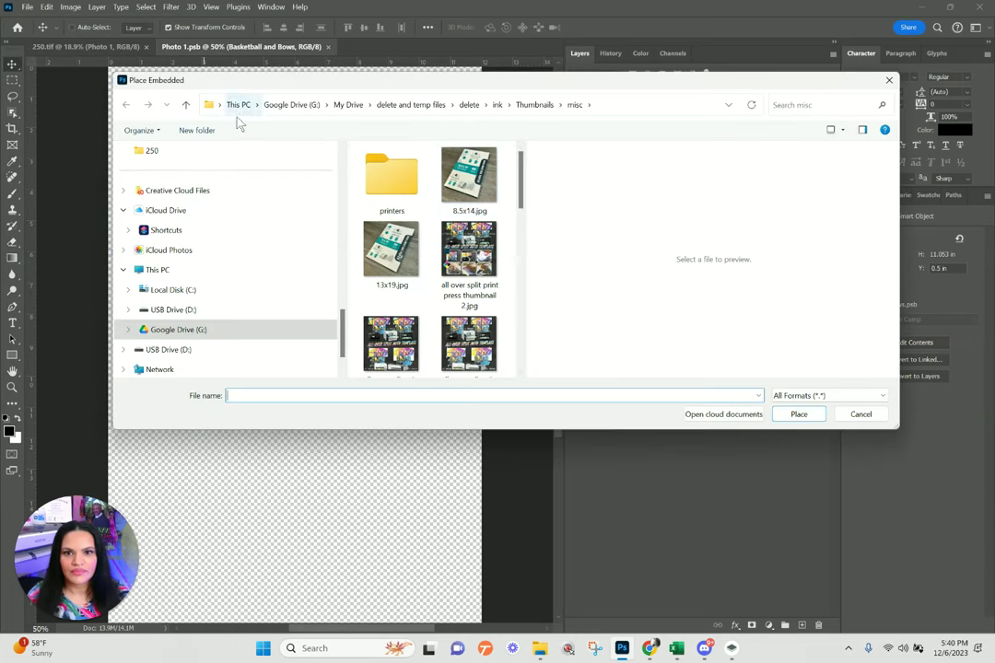
pyautogui.scroll(5, 207, 268)
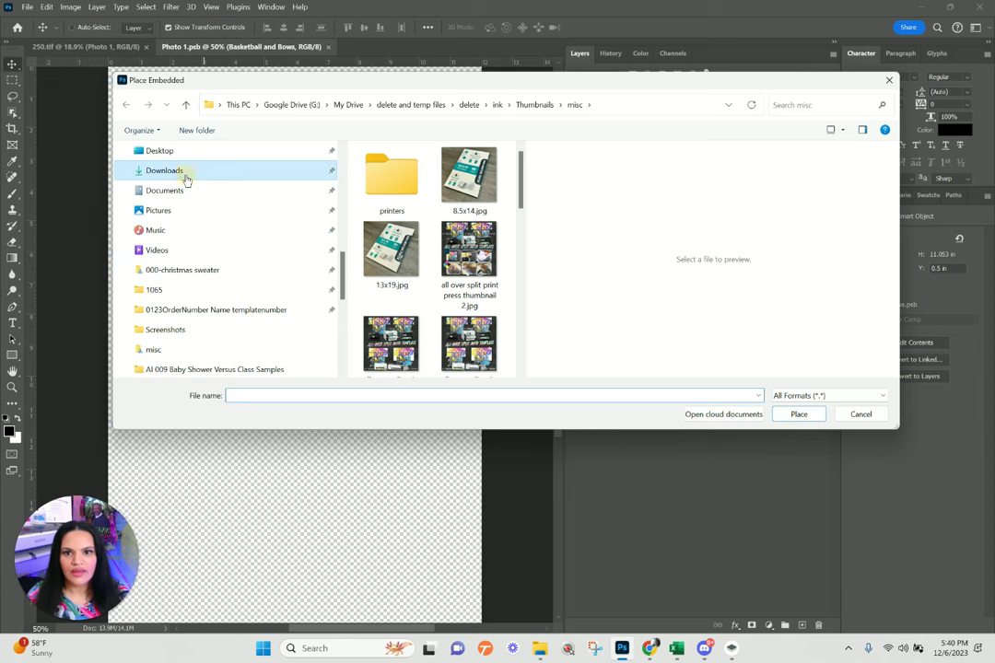
pyautogui.click(185, 179)
pyautogui.scroll(-2, 391, 262)
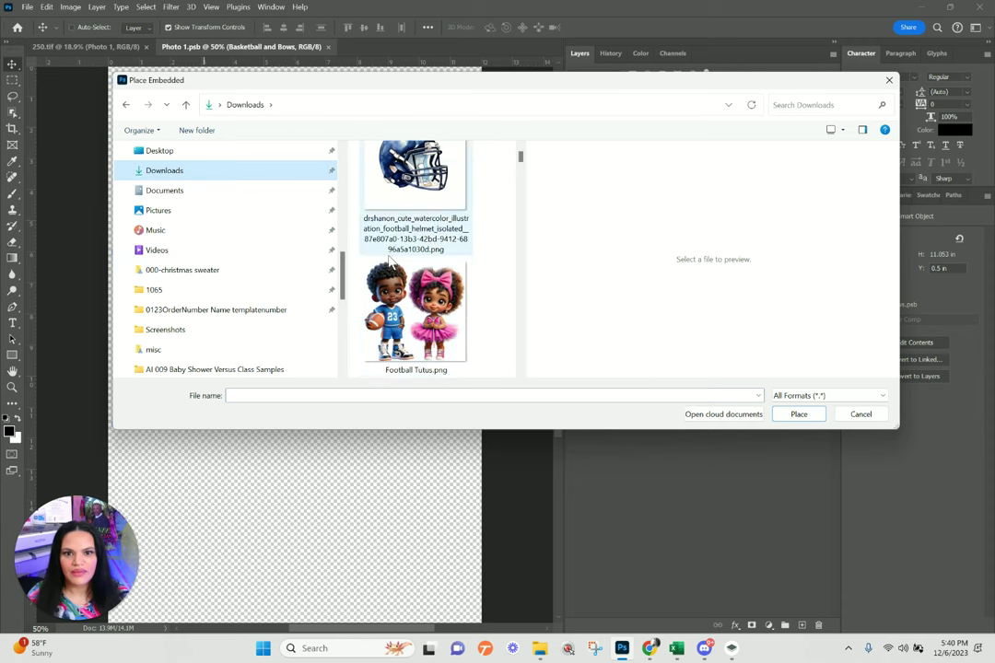
pyautogui.click(401, 315)
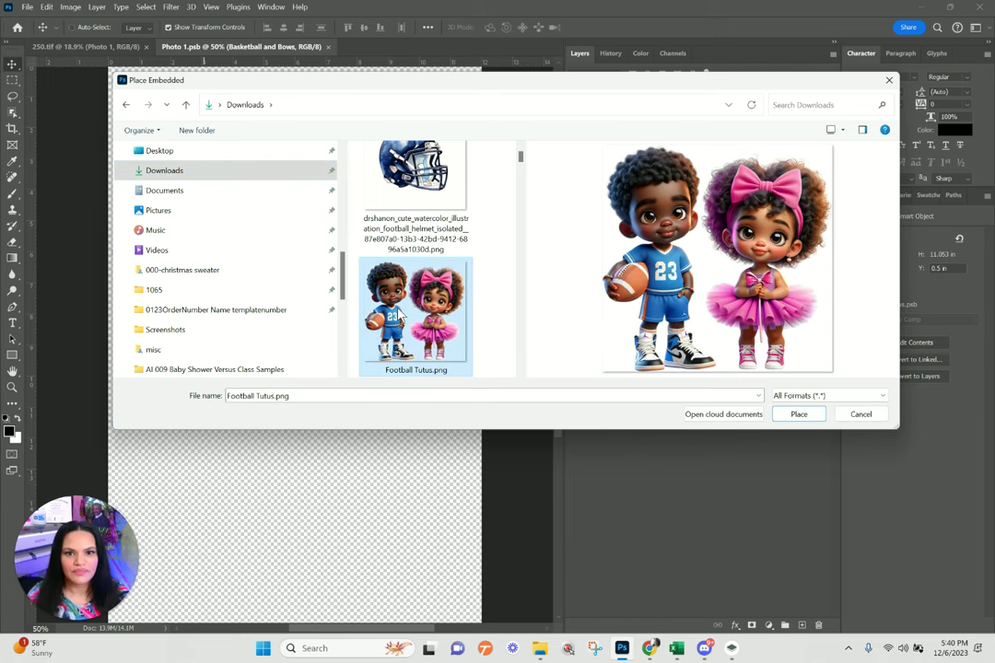
pyautogui.click(804, 421)
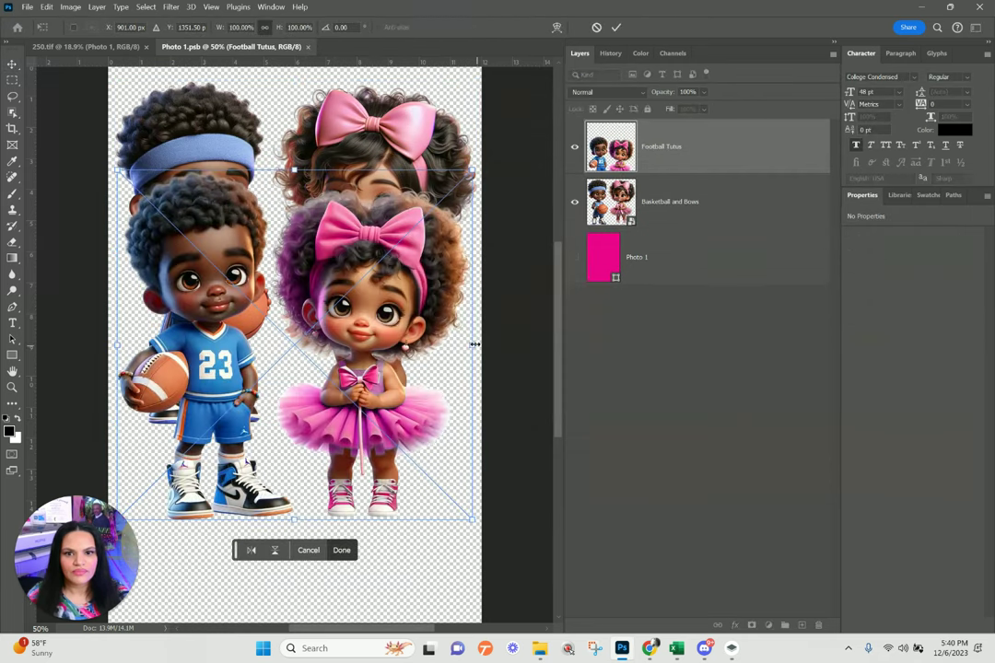
# - Move the football kids image up and scale it to 102.13% to line up, then commit
pyautogui.moveTo(356, 469); pyautogui.dragTo(358, 379)
pyautogui.moveTo(295, 426); pyautogui.dragTo(311, 391)
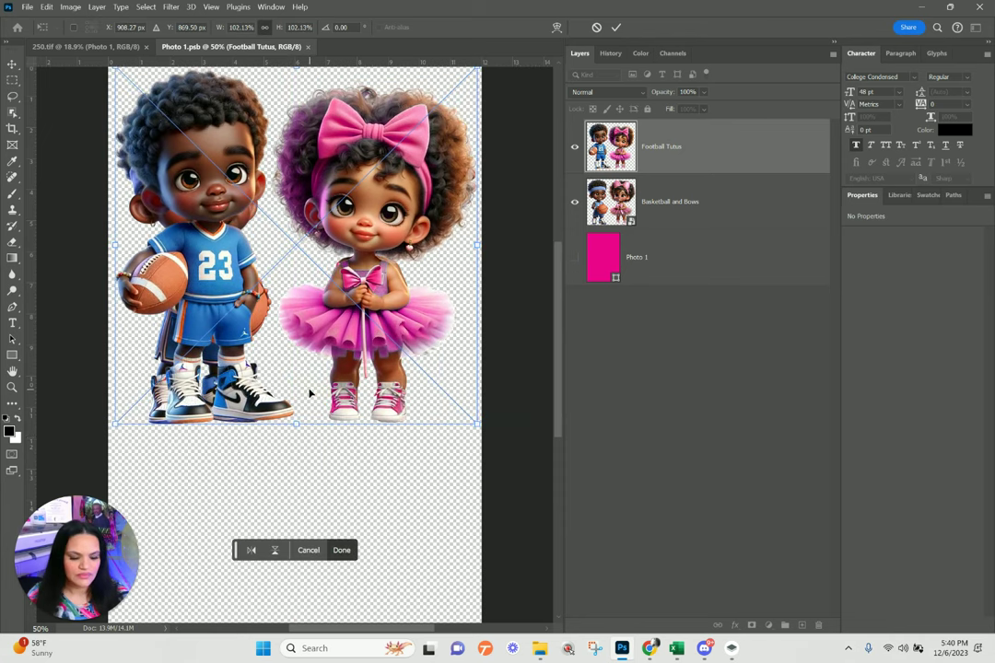
pyautogui.press('Return')
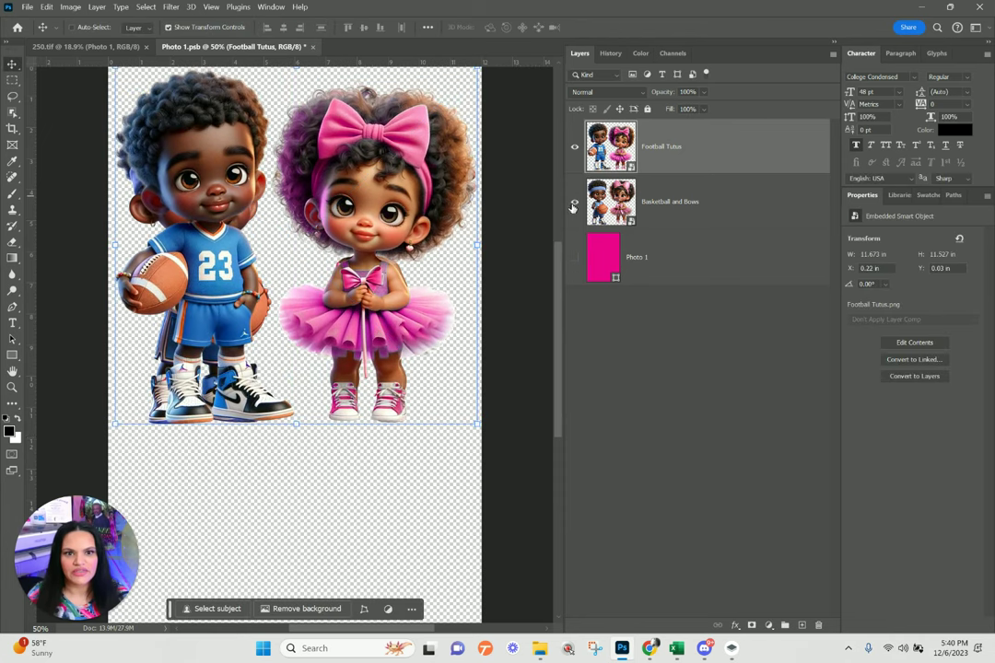
# - Hide the Basketball and Bows layer, then save and close Photo 1.psb
pyautogui.click(574, 202)
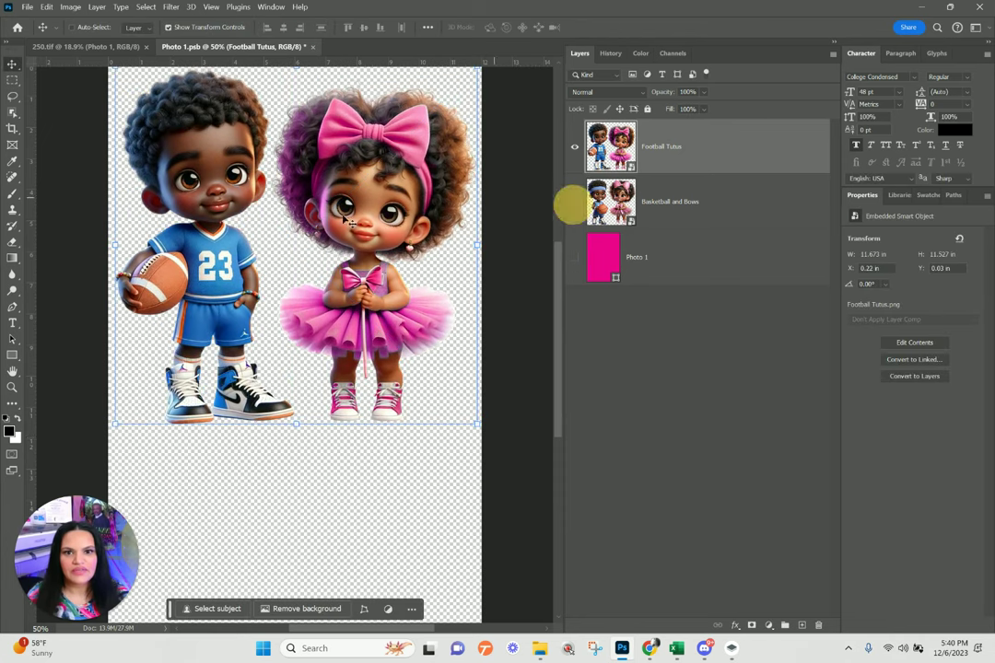
pyautogui.click(314, 46)
pyautogui.click(451, 244)
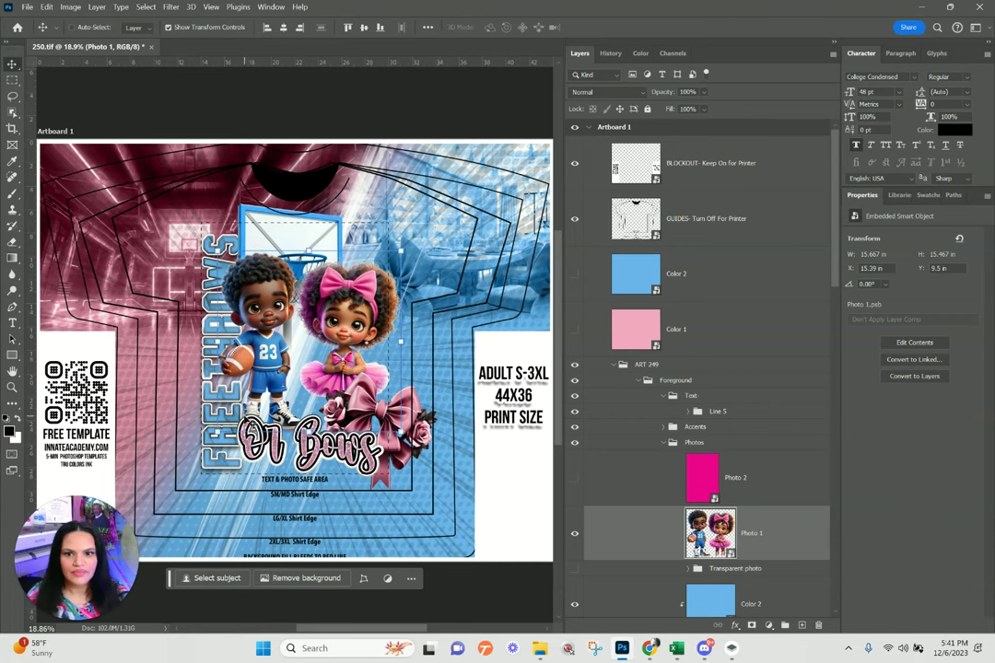
# - Select the freethrows text layer and duplicate it
pyautogui.rightClick(203, 415)
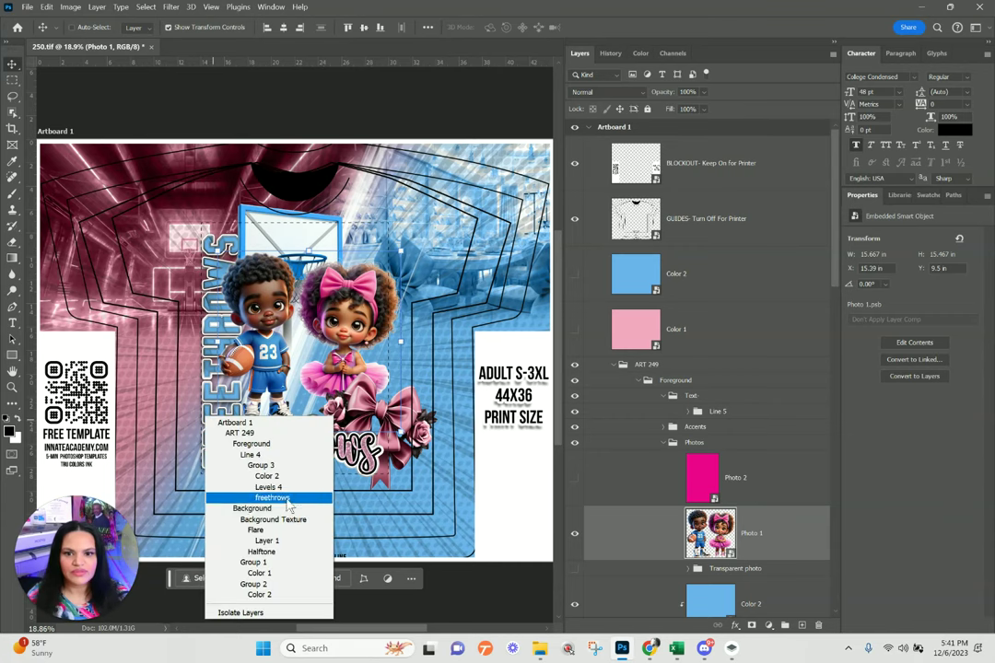
pyautogui.click(285, 500)
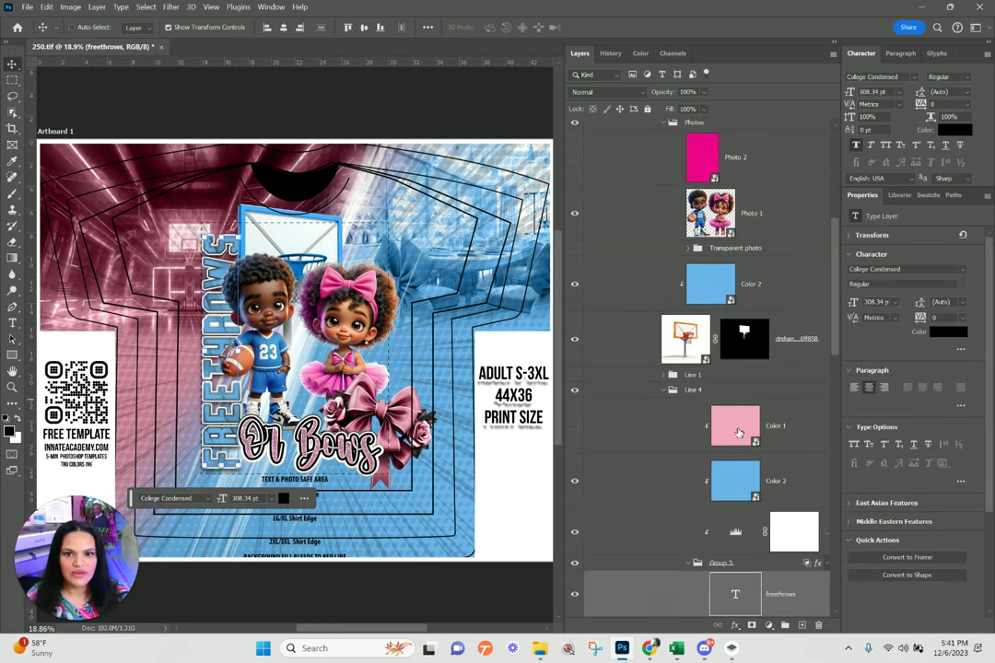
pyautogui.scroll(-1, 756, 558)
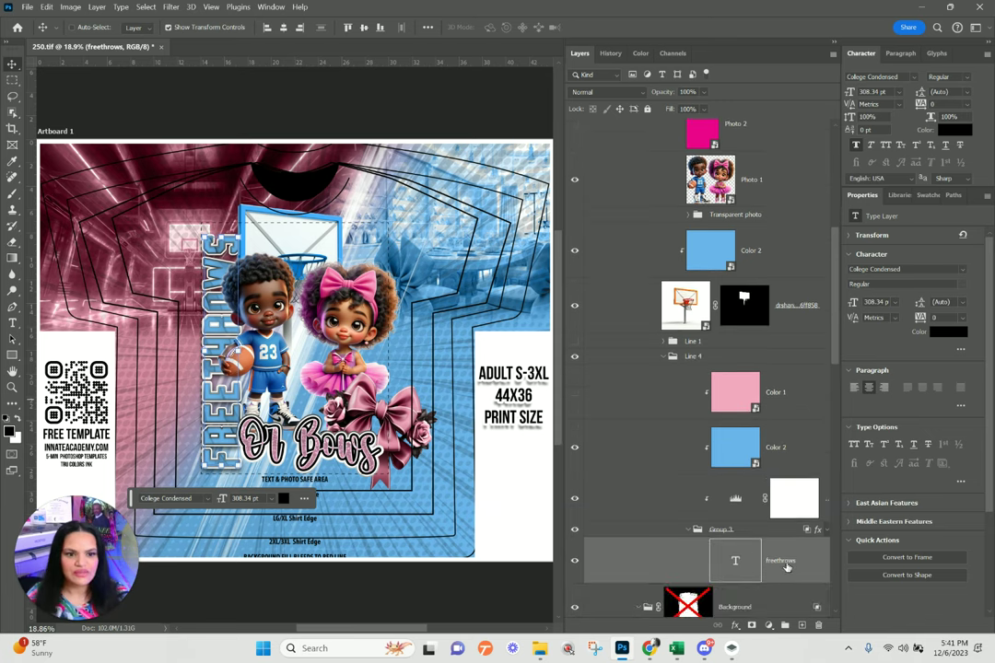
pyautogui.rightClick(785, 566)
pyautogui.click(815, 140)
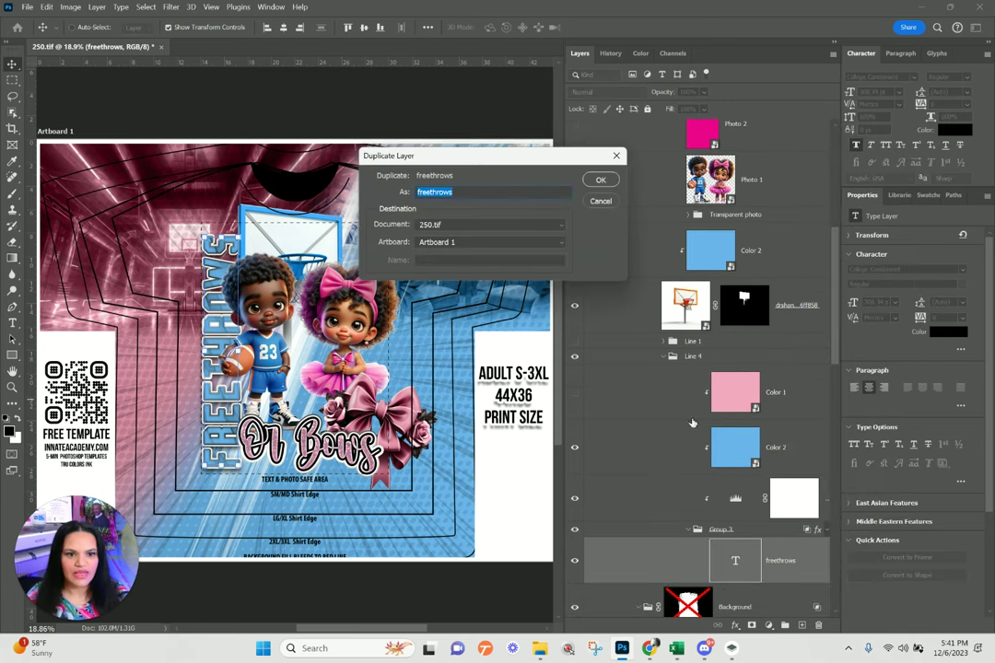
pyautogui.click(599, 182)
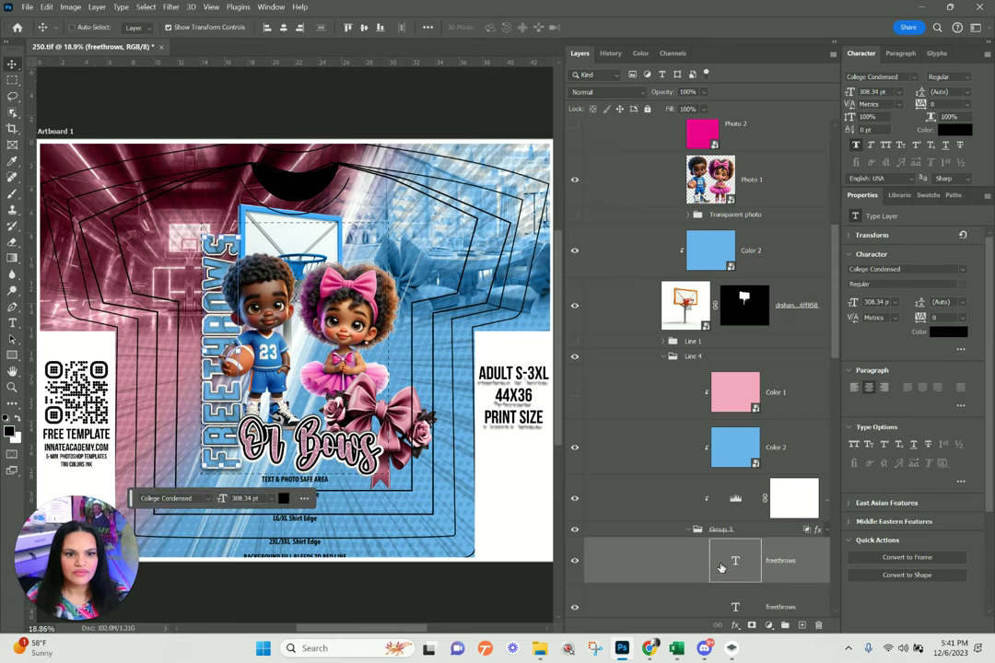
# - Replace the copied FREETHROWS text with TOUCHDOWNS and commit the edit
pyautogui.doubleClick(733, 565)
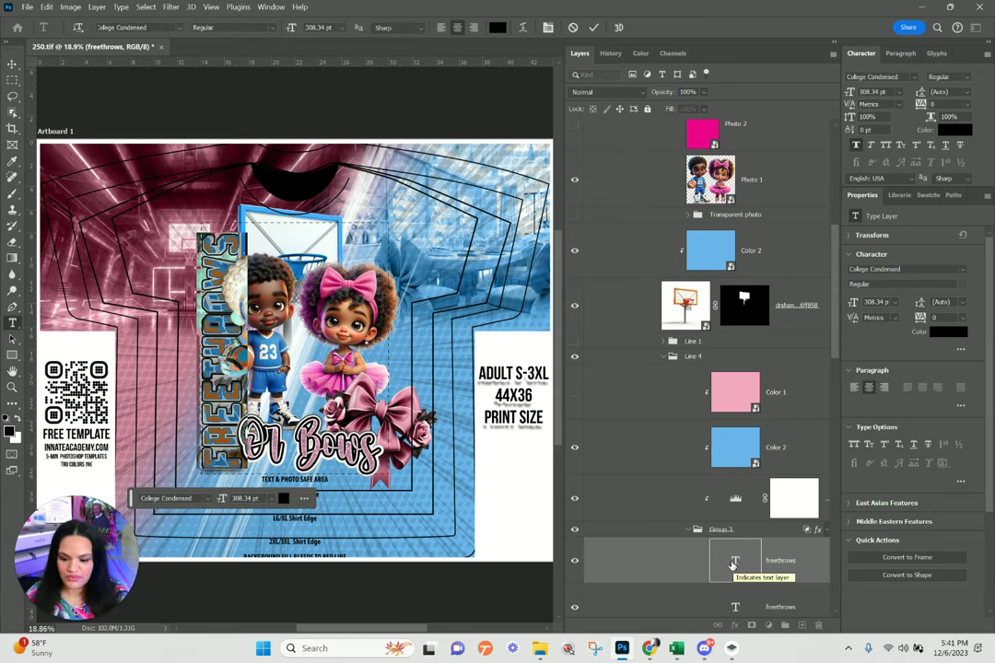
pyautogui.hotkey('ctrl', 'h')
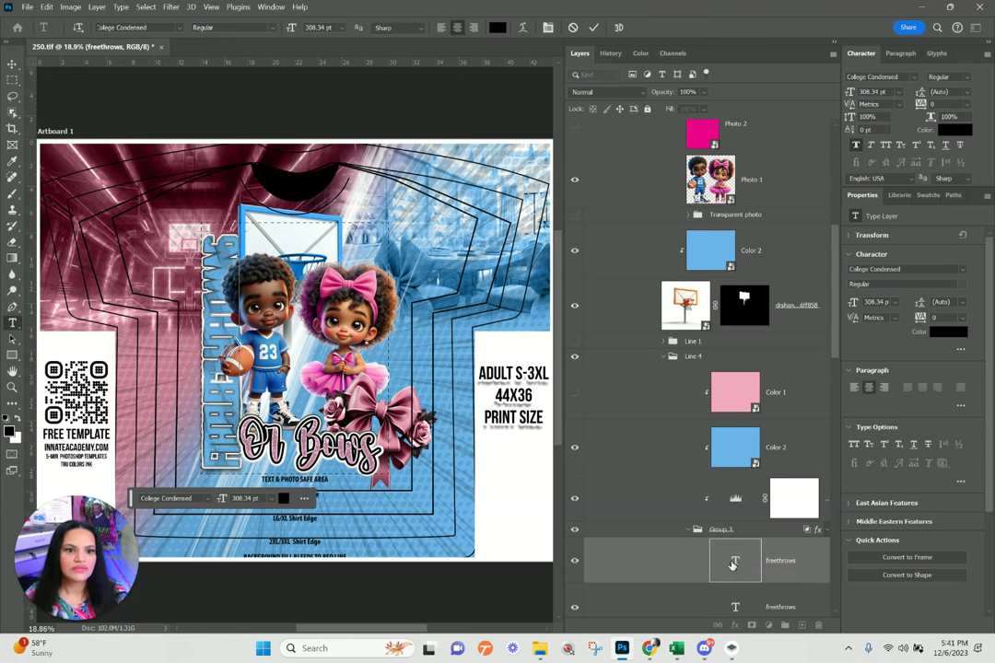
pyautogui.hotkey('ctrl', 'Return')
pyautogui.press('v')
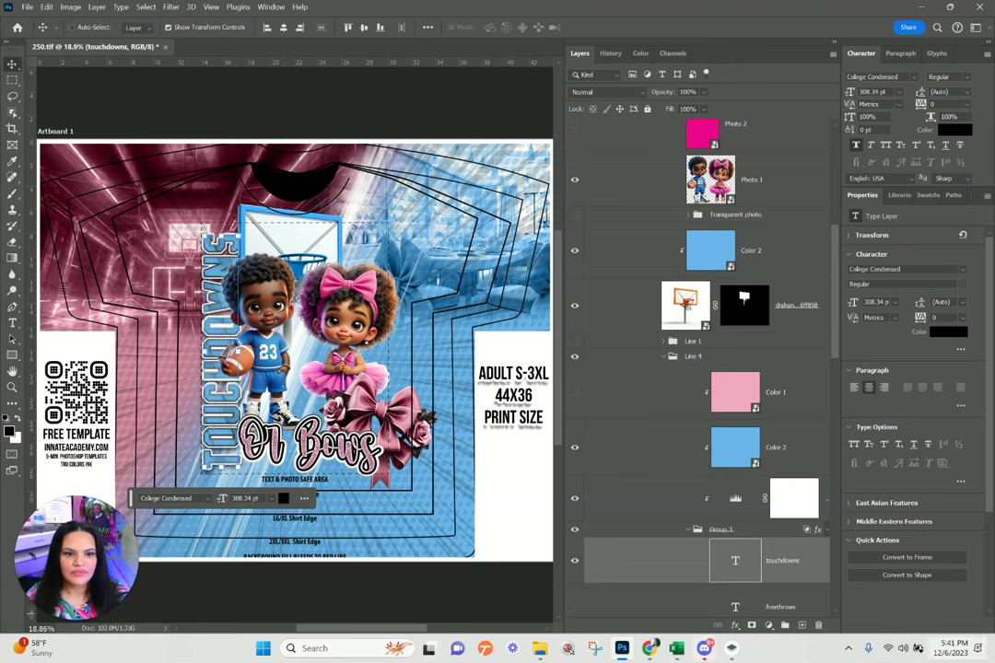
pyautogui.click(901, 651)
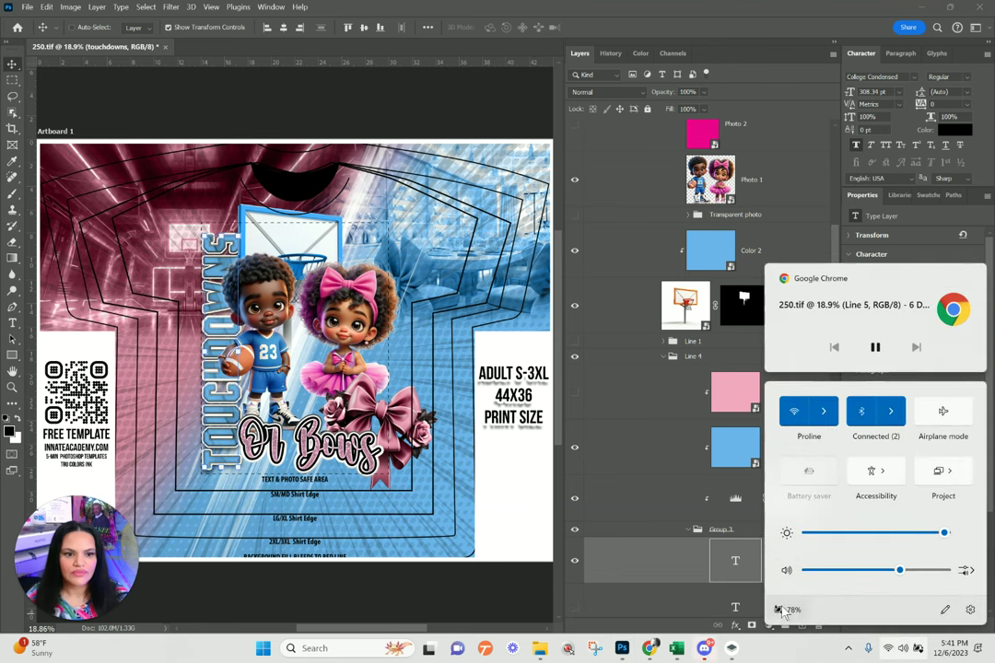
pyautogui.click(594, 551)
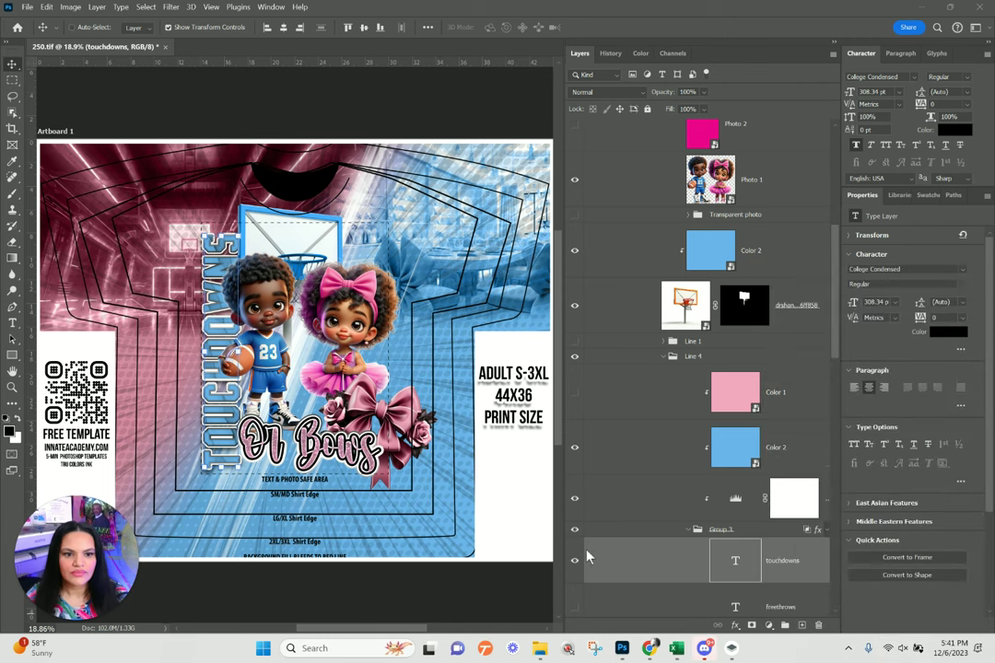
pyautogui.scroll(-1, 582, 580)
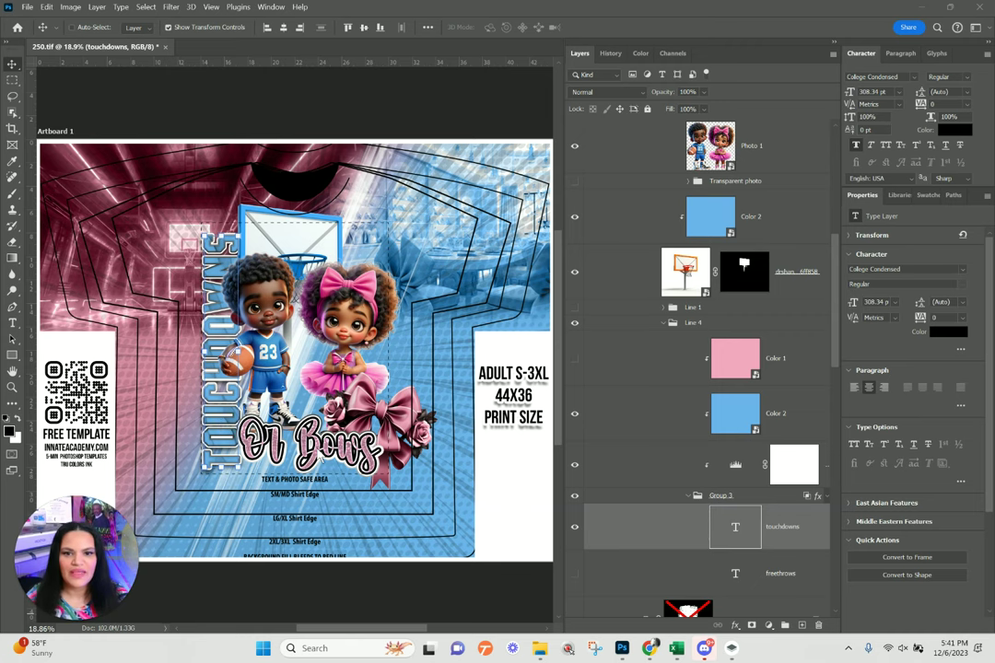
# - Duplicate the Or Bows text layer and hide the lower original copy
pyautogui.rightClick(276, 380)
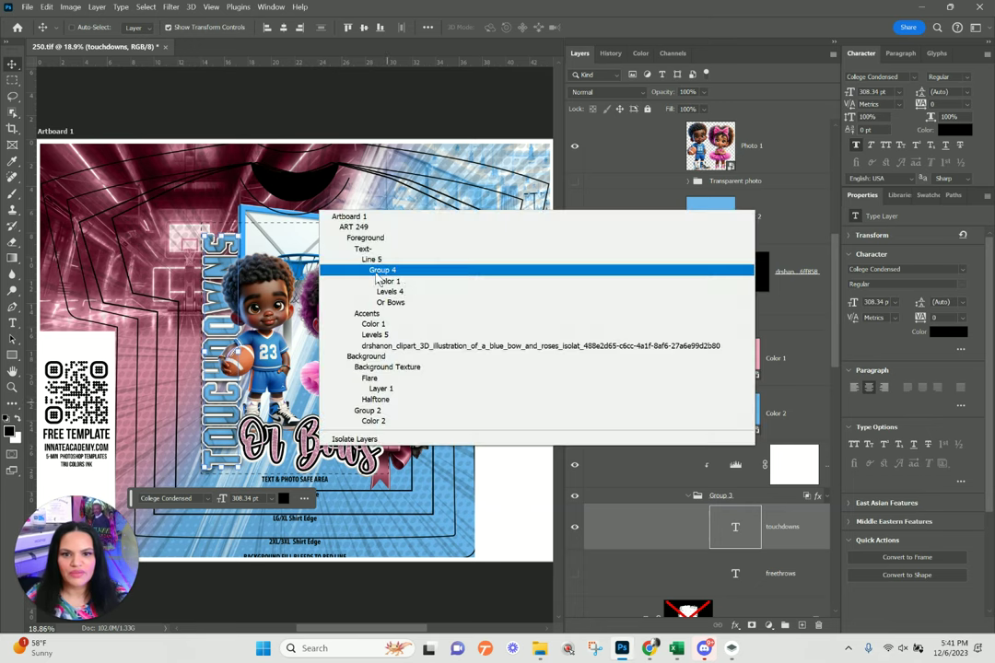
pyautogui.click(392, 303)
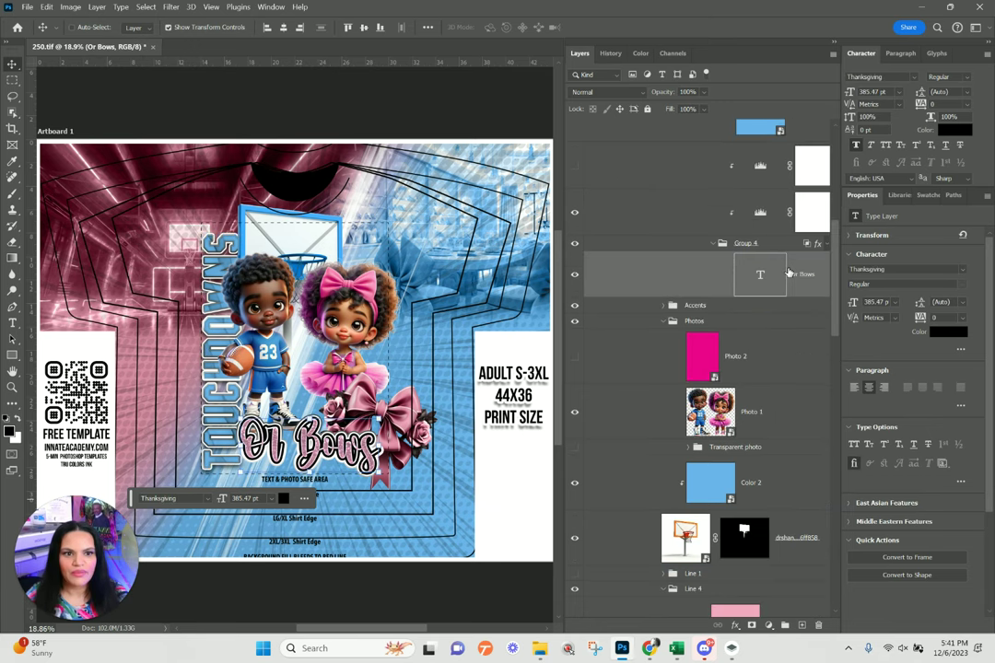
pyautogui.rightClick(808, 275)
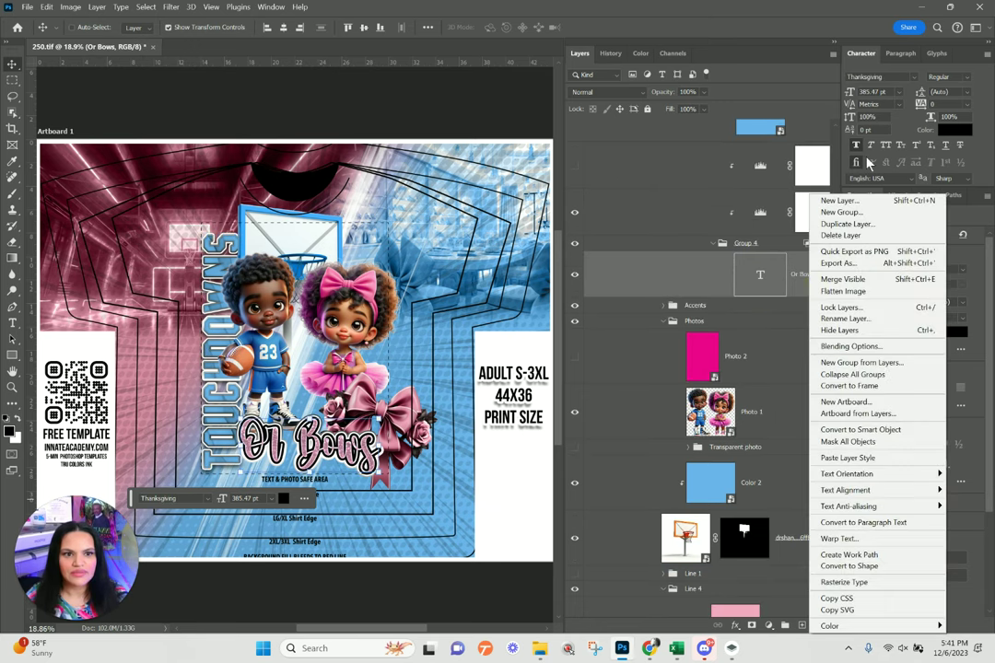
pyautogui.click(846, 224)
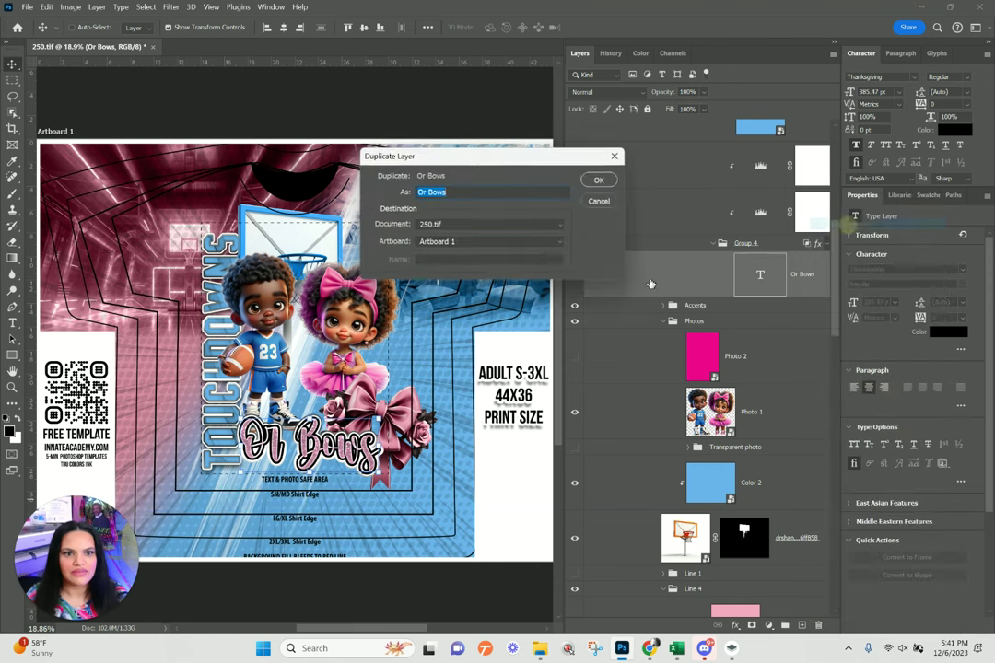
pyautogui.click(595, 182)
pyautogui.click(574, 320)
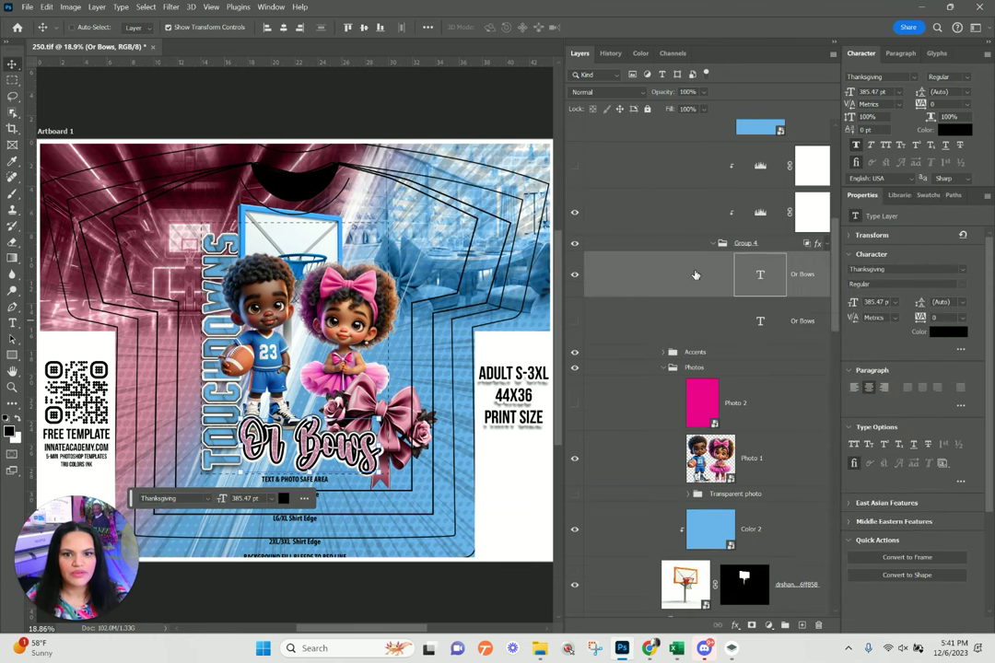
# - Change the top copy's text to 'Or Tutus' and commit it
pyautogui.doubleClick(758, 274)
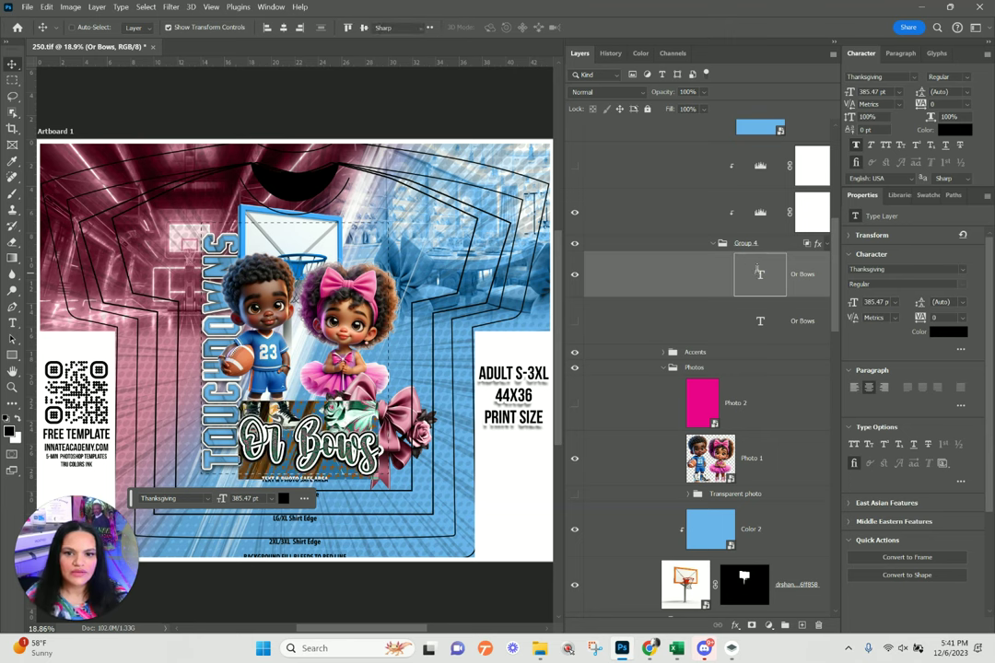
pyautogui.write('Or')
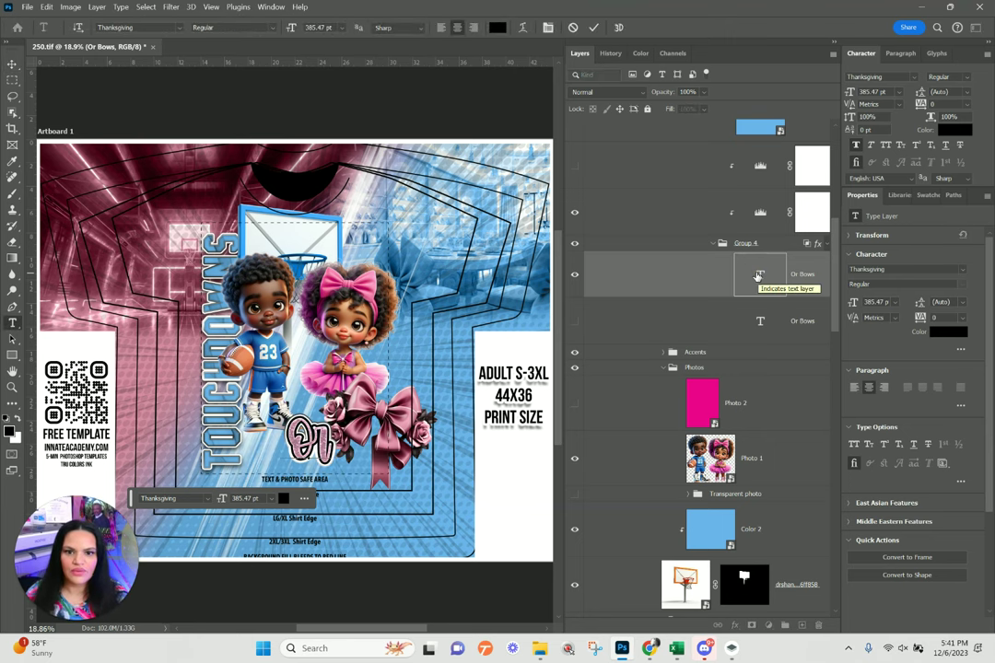
pyautogui.write(' Tutus')
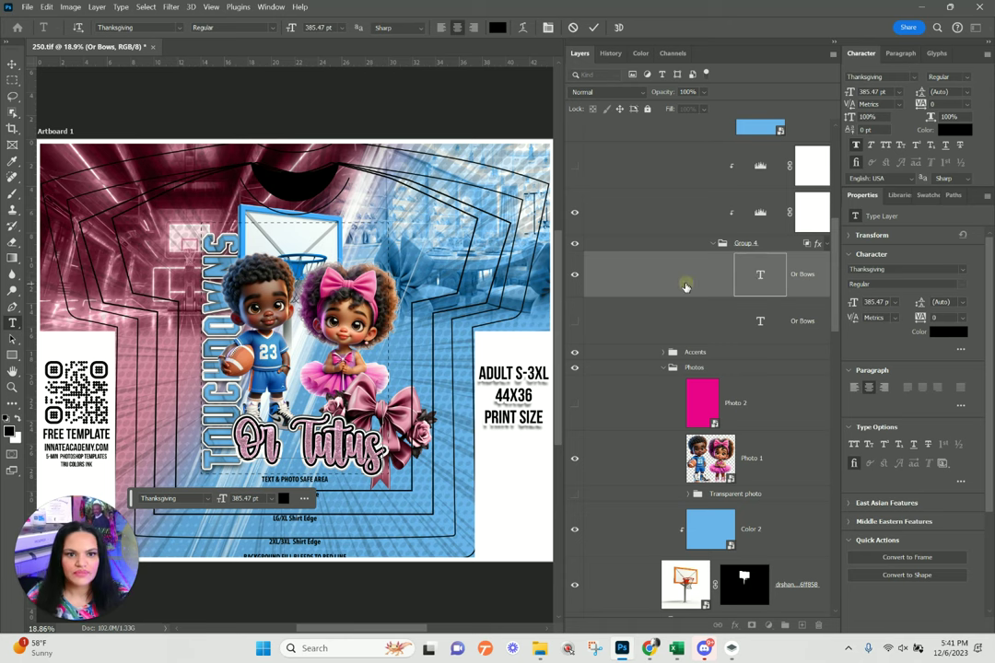
pyautogui.hotkey('ctrl', 'Return')
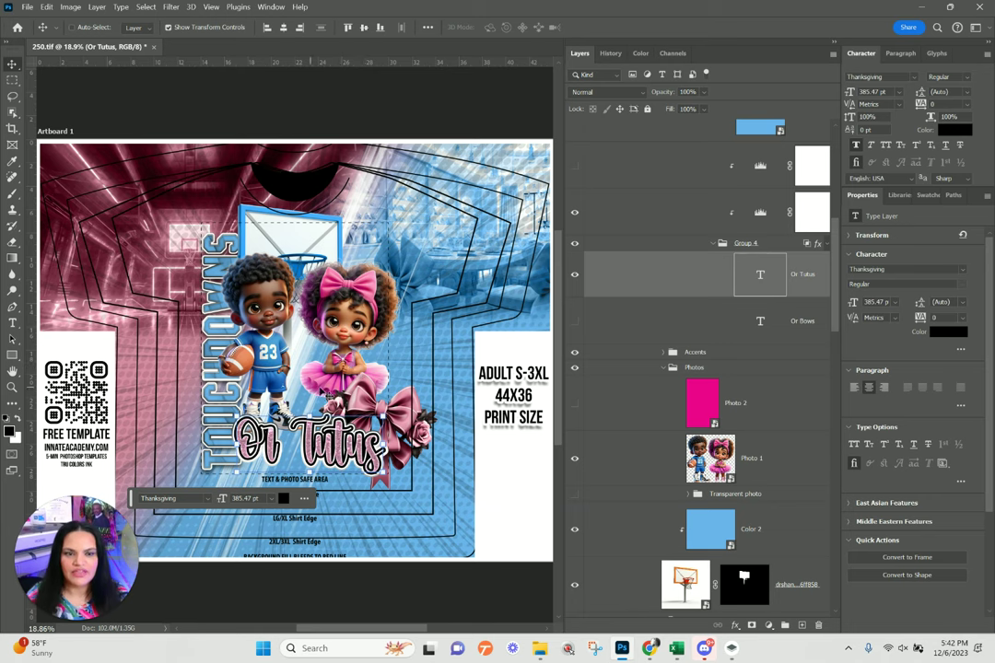
pyautogui.scroll(2, 293, 304)
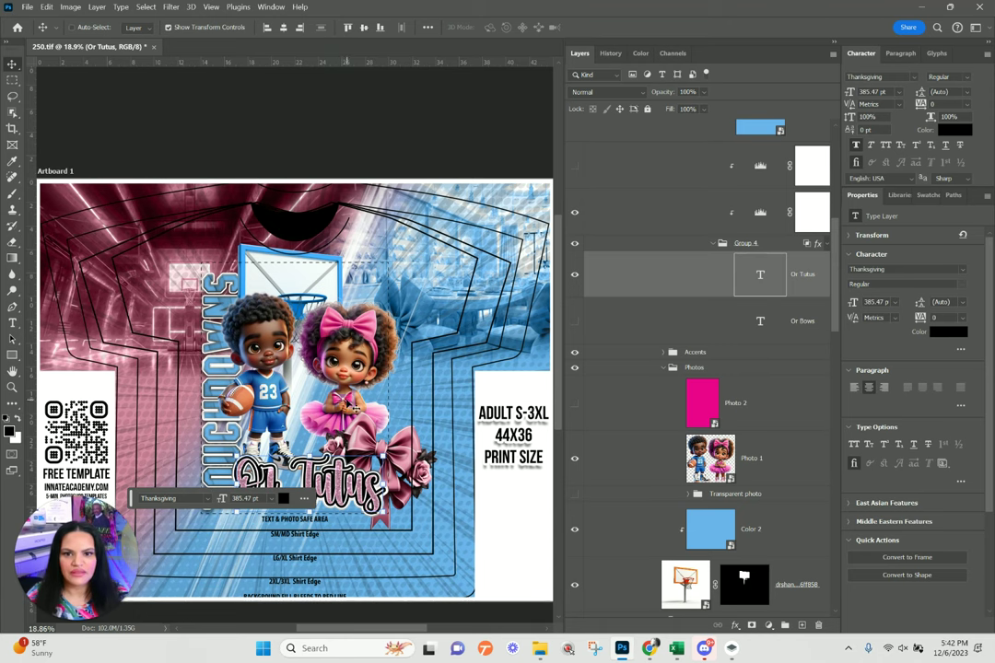
pyautogui.click(38, 226)
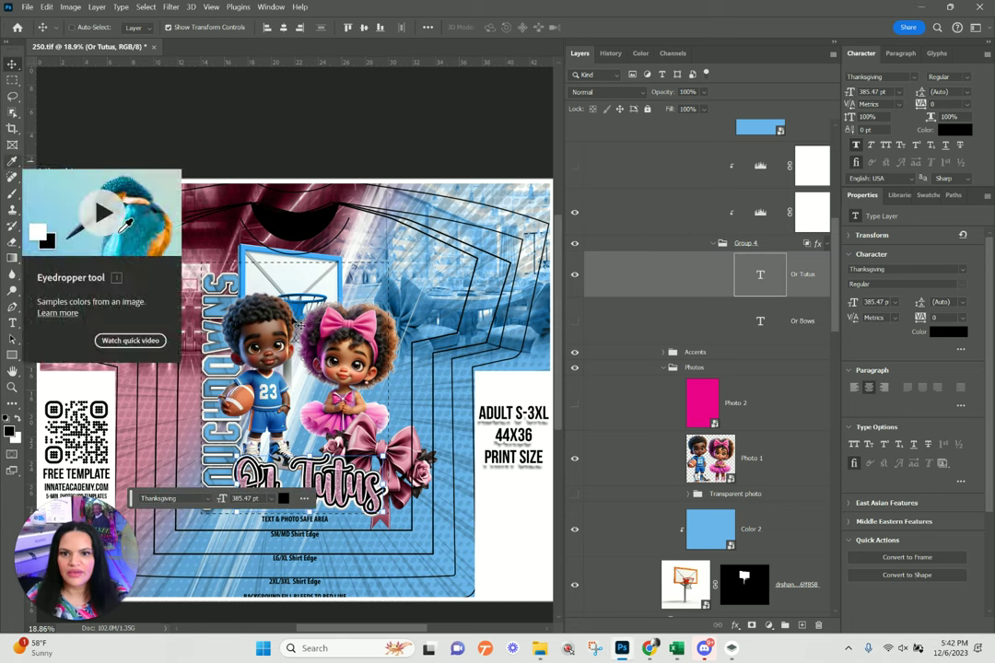
# - With the Eyedropper, sample blue from the boy's jersey, then pink from the girl's outfit
pyautogui.moveTo(271, 382); pyautogui.dragTo(274, 384)
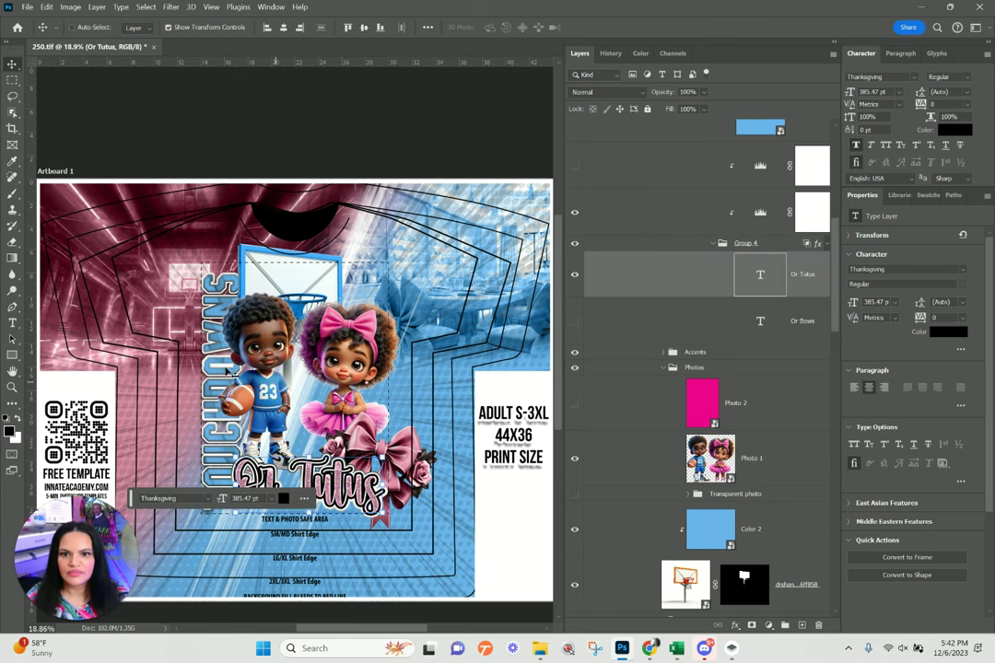
pyautogui.click(12, 160)
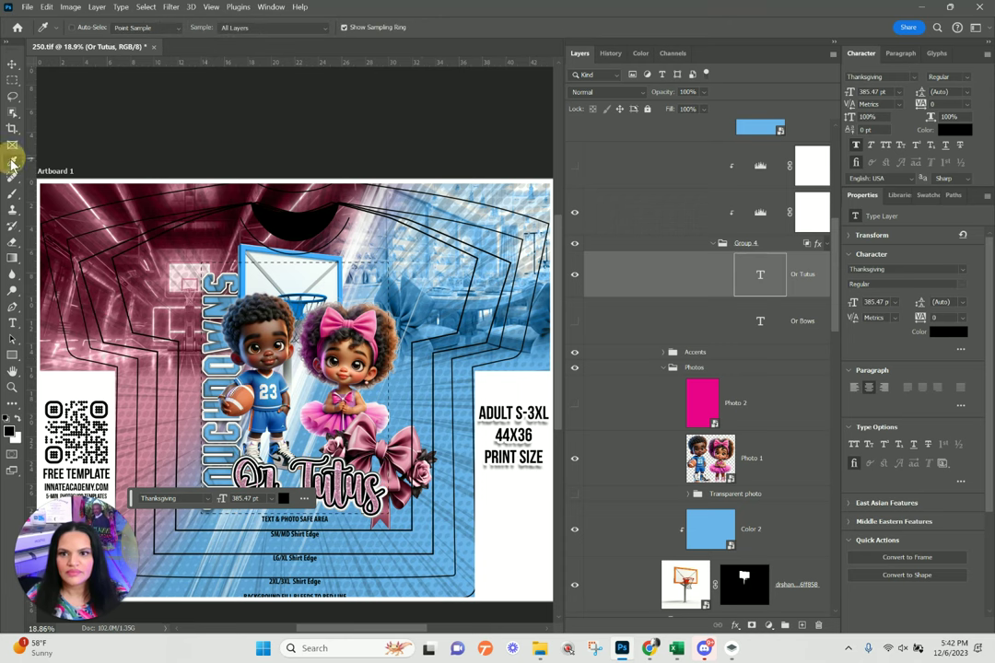
pyautogui.moveTo(248, 363); pyautogui.dragTo(259, 374)
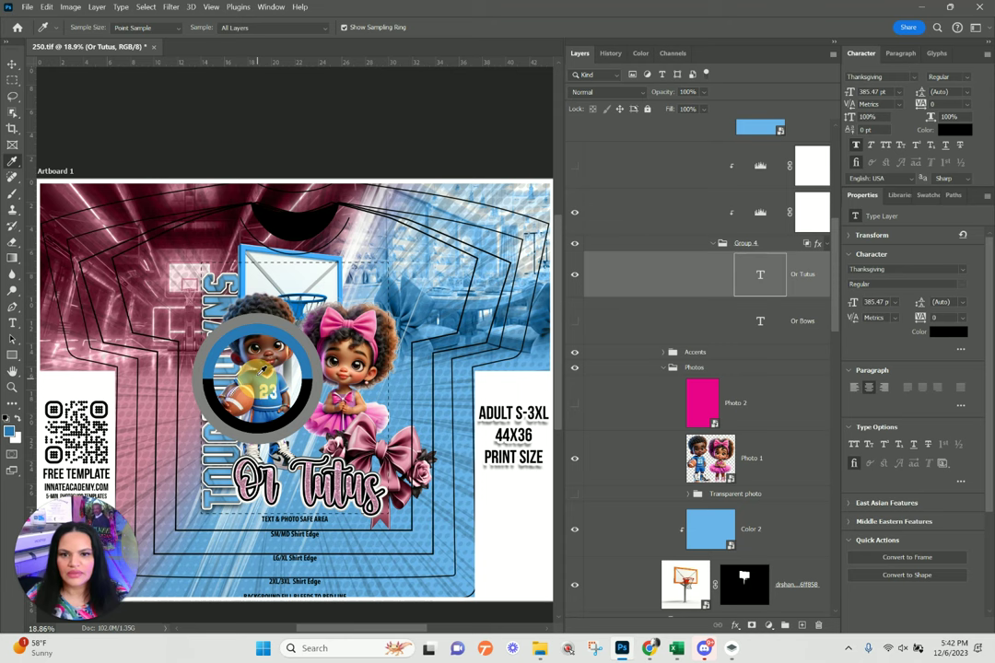
pyautogui.moveTo(262, 370); pyautogui.dragTo(262, 369)
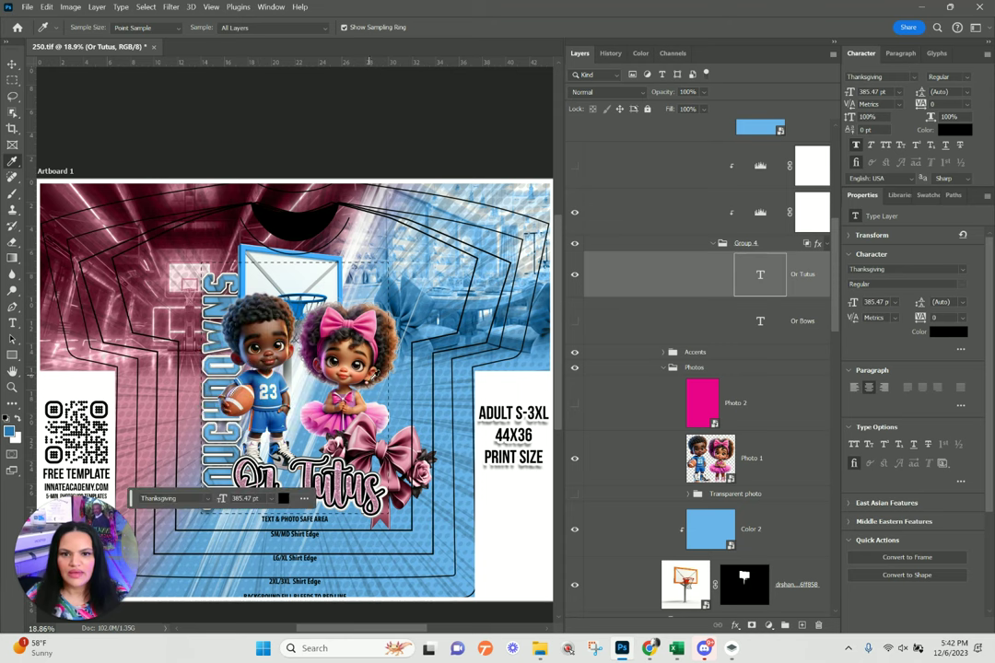
pyautogui.moveTo(347, 391); pyautogui.dragTo(350, 388)
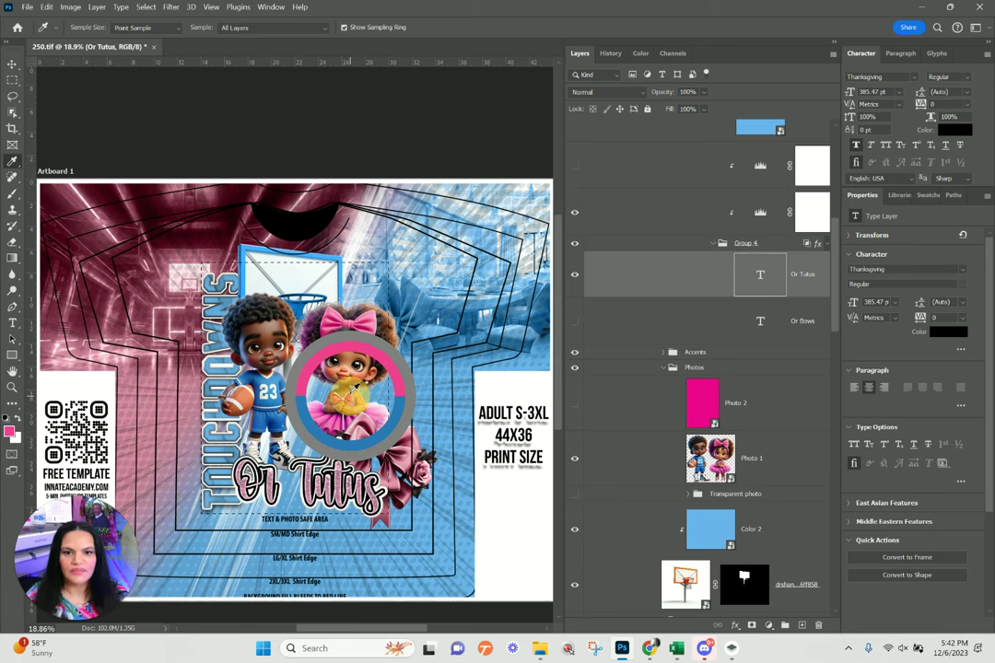
pyautogui.moveTo(350, 388); pyautogui.dragTo(350, 388)
pyautogui.scroll(1, 772, 317)
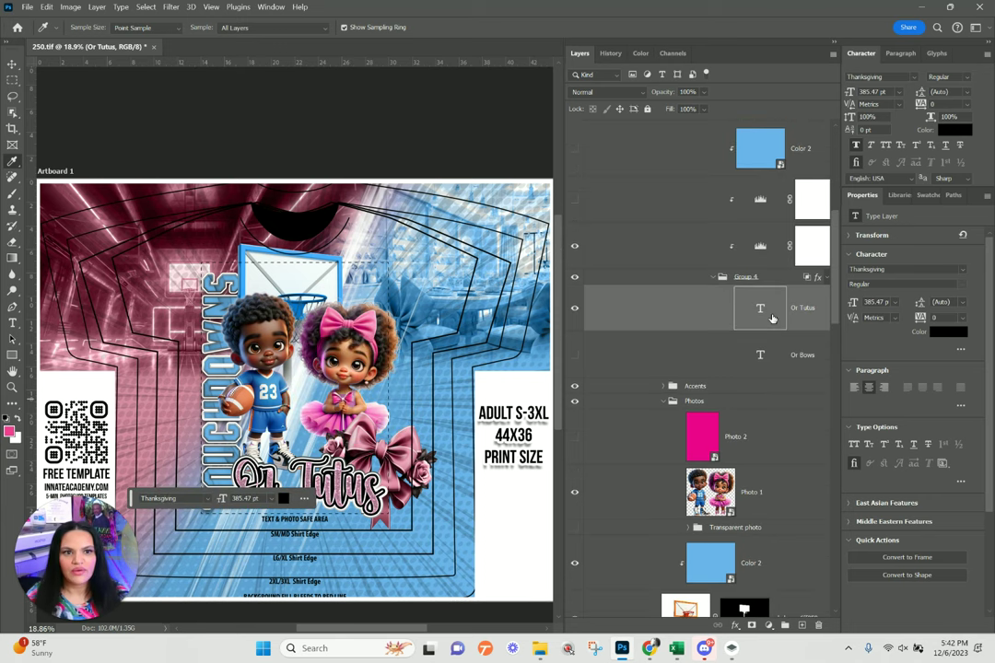
pyautogui.scroll(5, 766, 429)
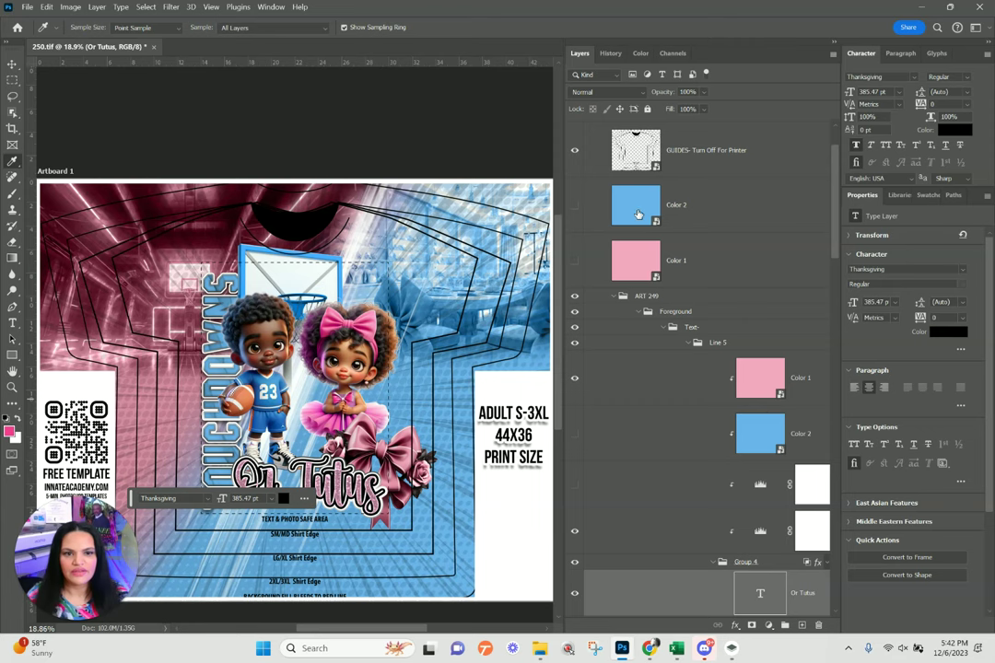
# - Open the Color 2 smart object, duplicate its blue layer and hide the original
pyautogui.click(636, 211)
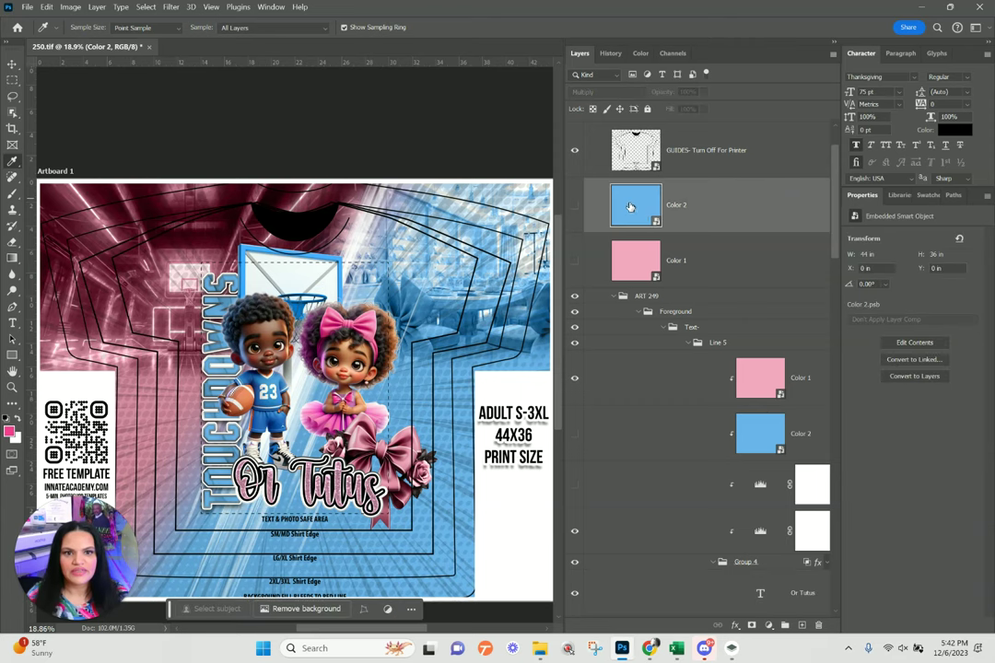
pyautogui.doubleClick(633, 206)
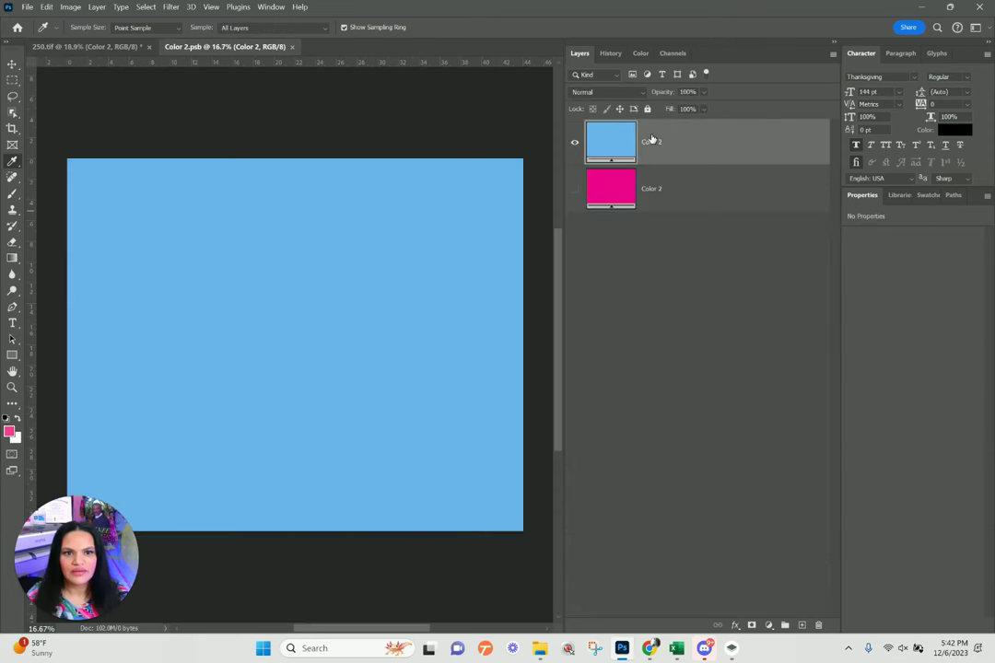
pyautogui.rightClick(693, 137)
pyautogui.click(733, 131)
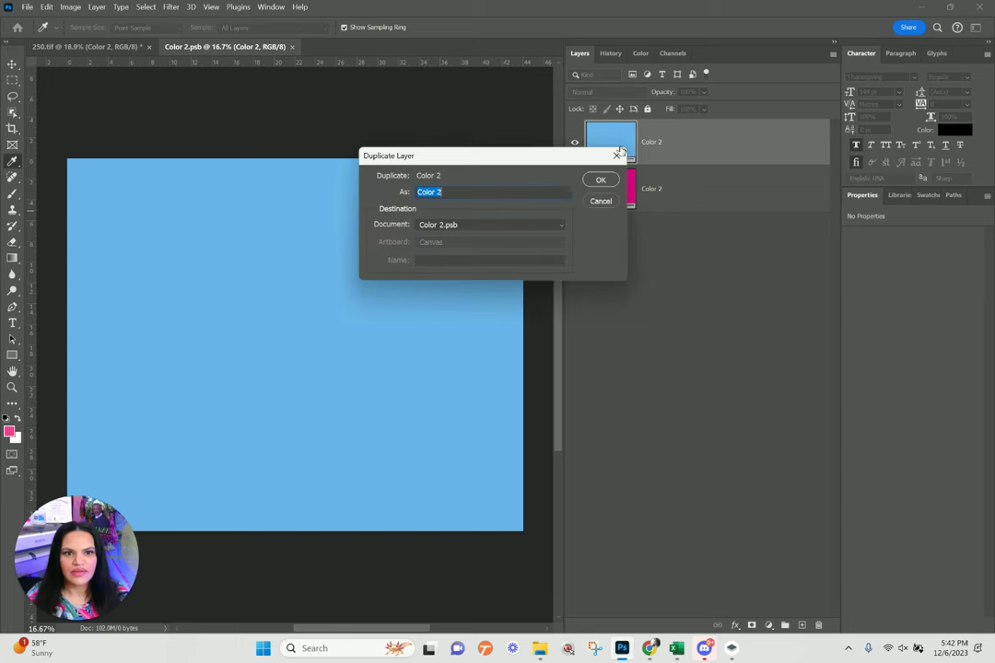
pyautogui.click(597, 182)
pyautogui.click(573, 188)
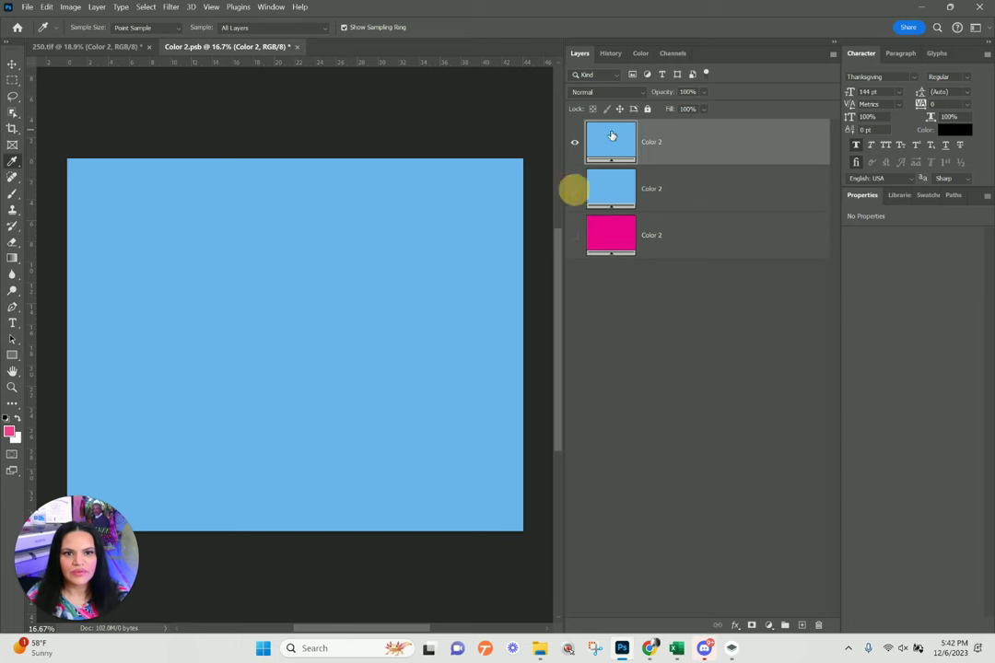
# - Fill the top copy with a darker blue swatch and save Color 2 back into the design
pyautogui.click(925, 198)
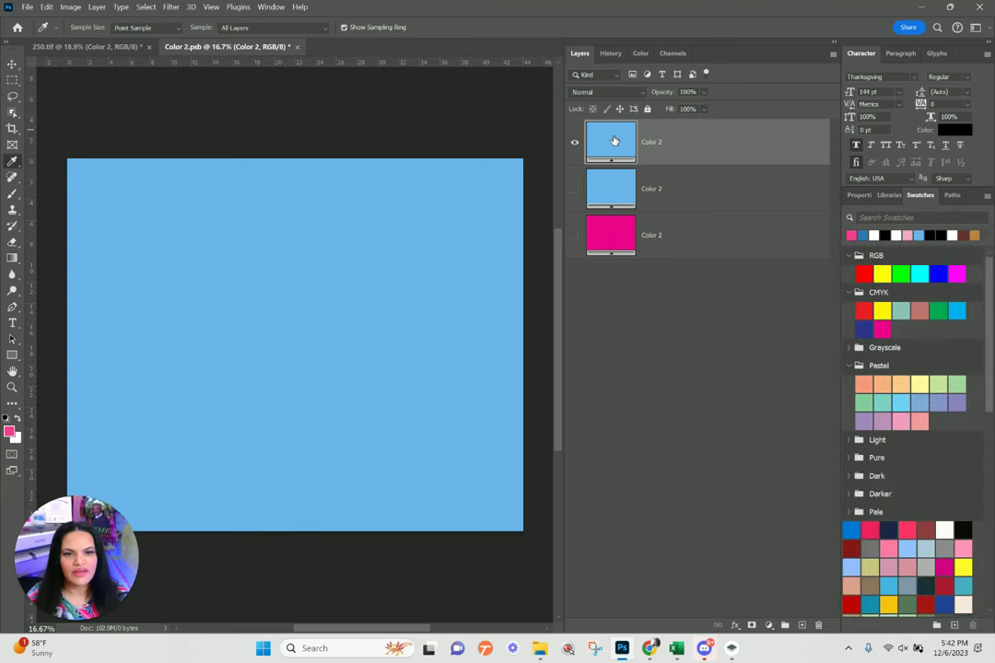
pyautogui.click(862, 234)
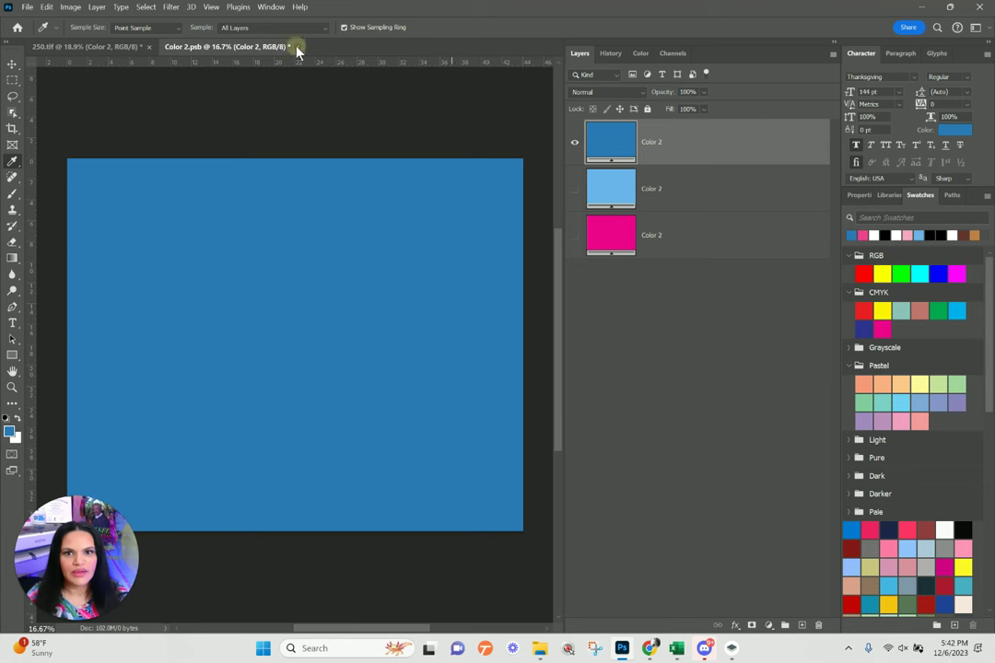
pyautogui.click(297, 47)
pyautogui.click(443, 243)
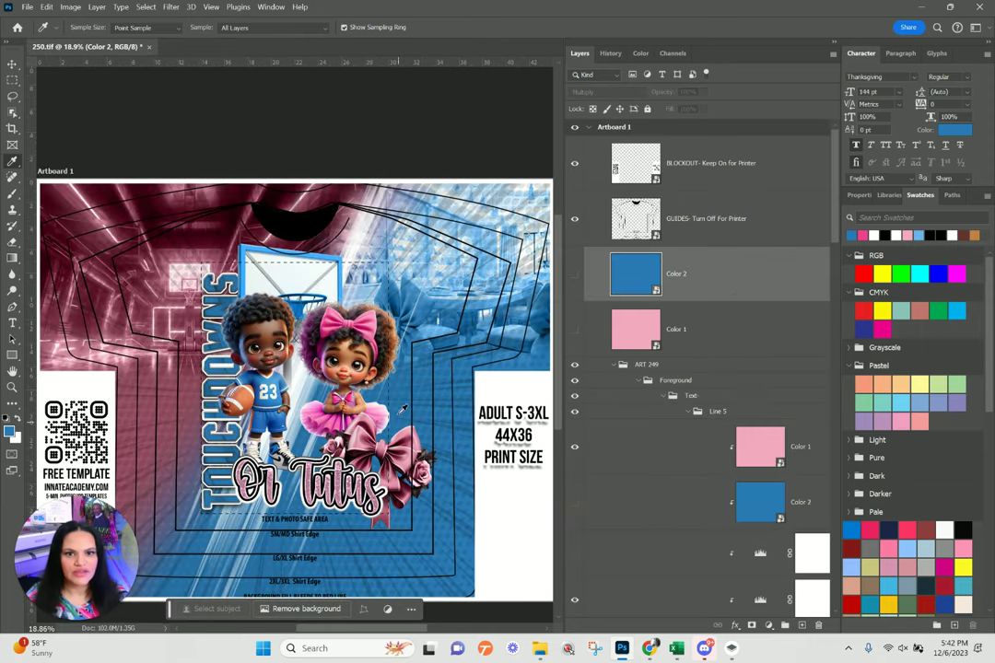
pyautogui.click(708, 327)
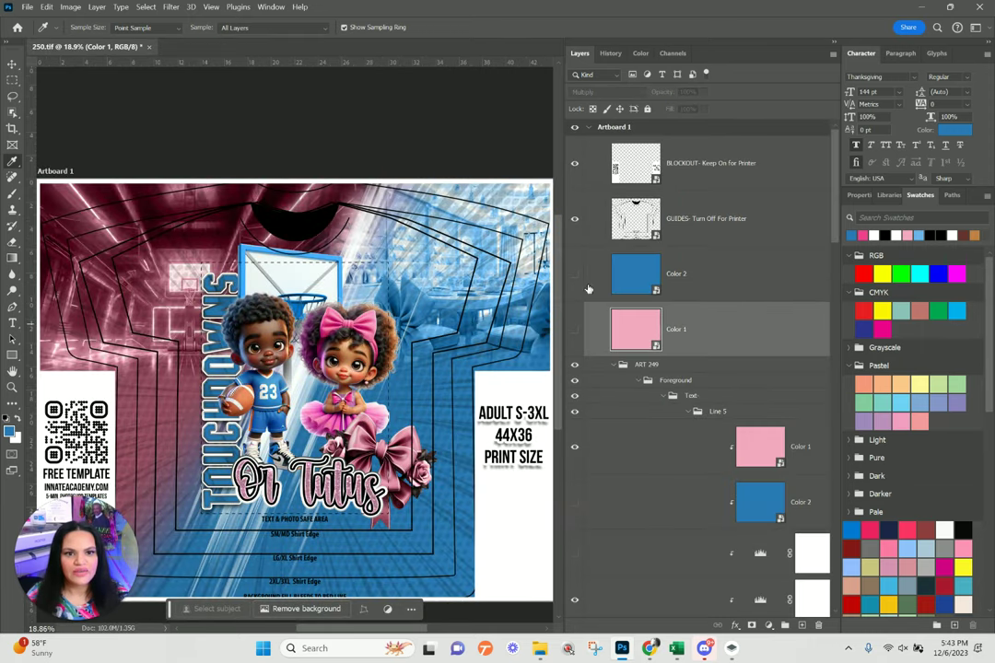
# - Open the Color 1 smart object, duplicate its pink layer and hide the original
pyautogui.doubleClick(625, 333)
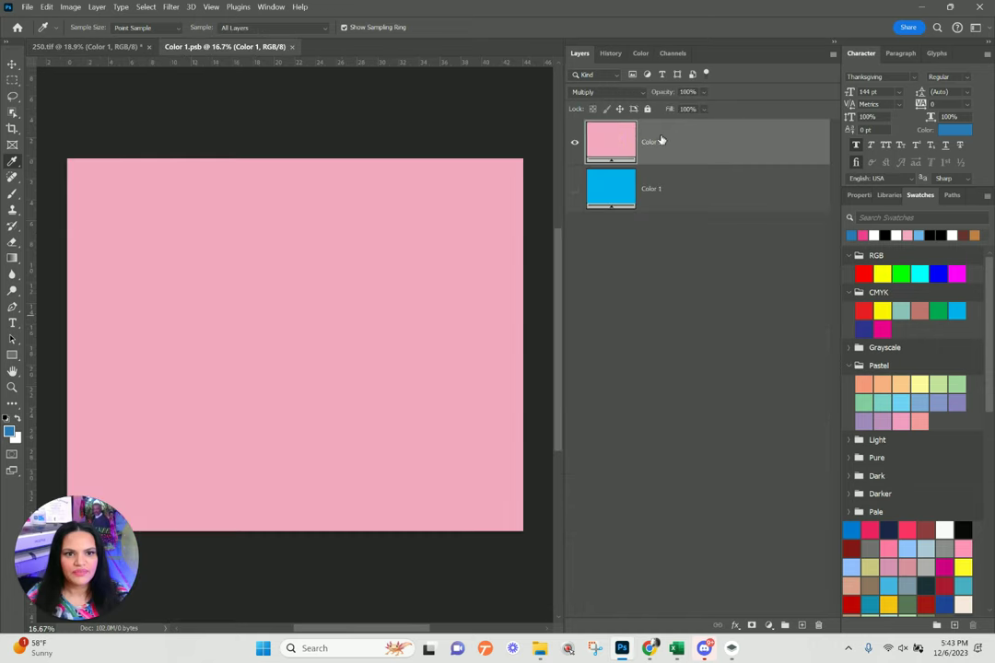
pyautogui.rightClick(661, 140)
pyautogui.click(737, 134)
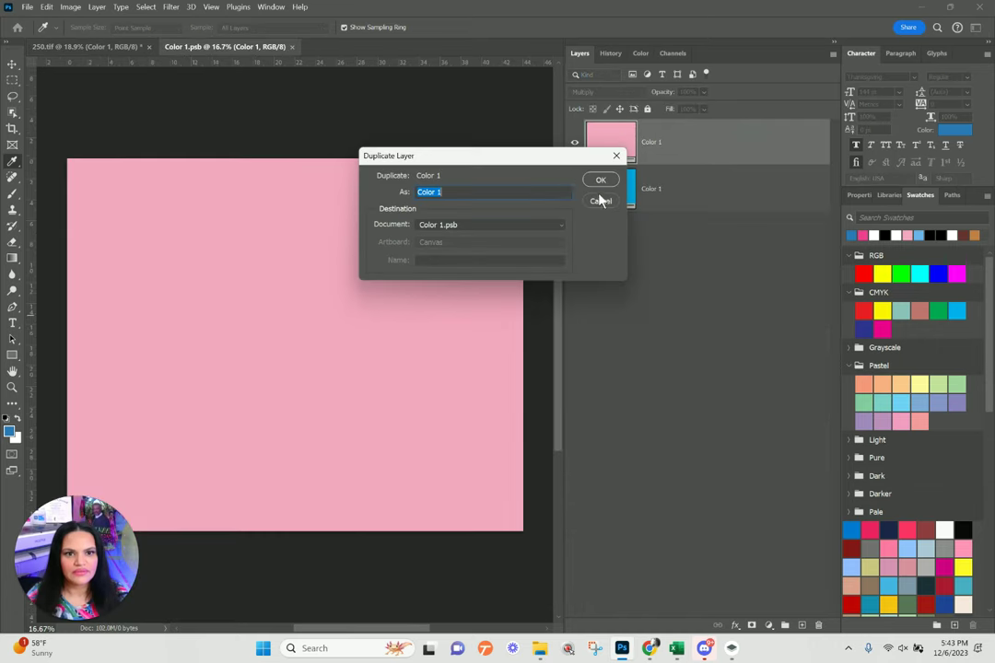
pyautogui.click(600, 181)
pyautogui.click(574, 188)
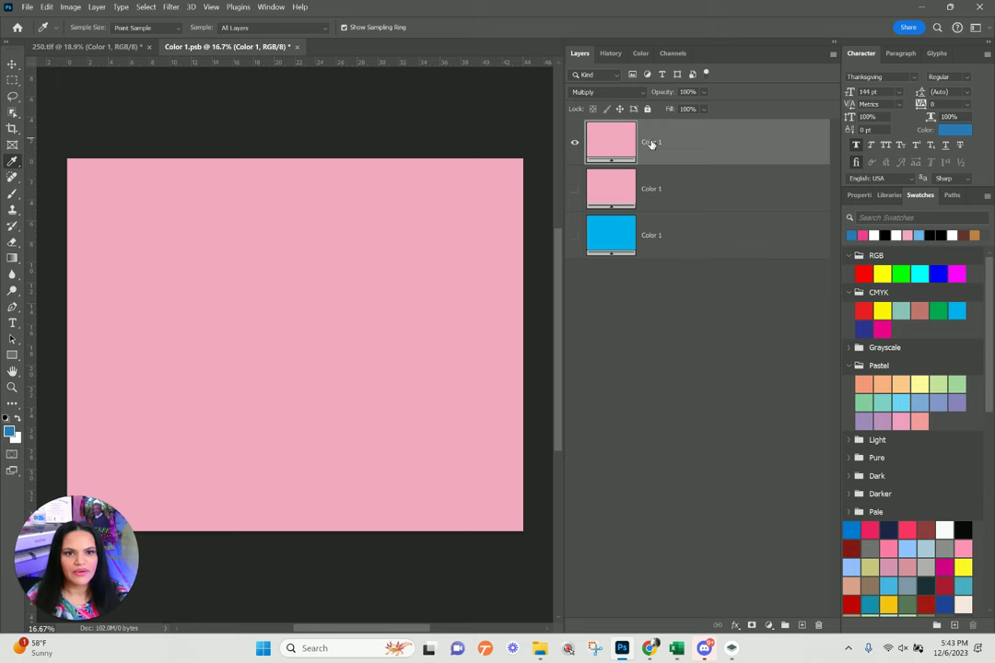
# - Fill the top copy with a hot pink swatch, then close Color 1 and save it
pyautogui.click(862, 235)
pyautogui.hotkey('alt', 'BackSpace')
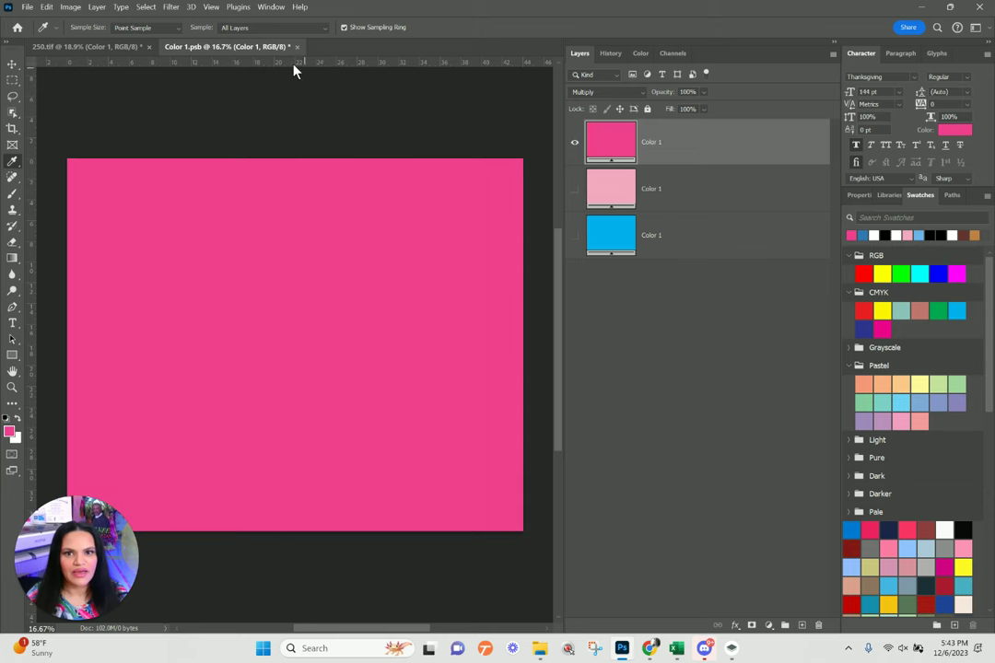
pyautogui.click(297, 47)
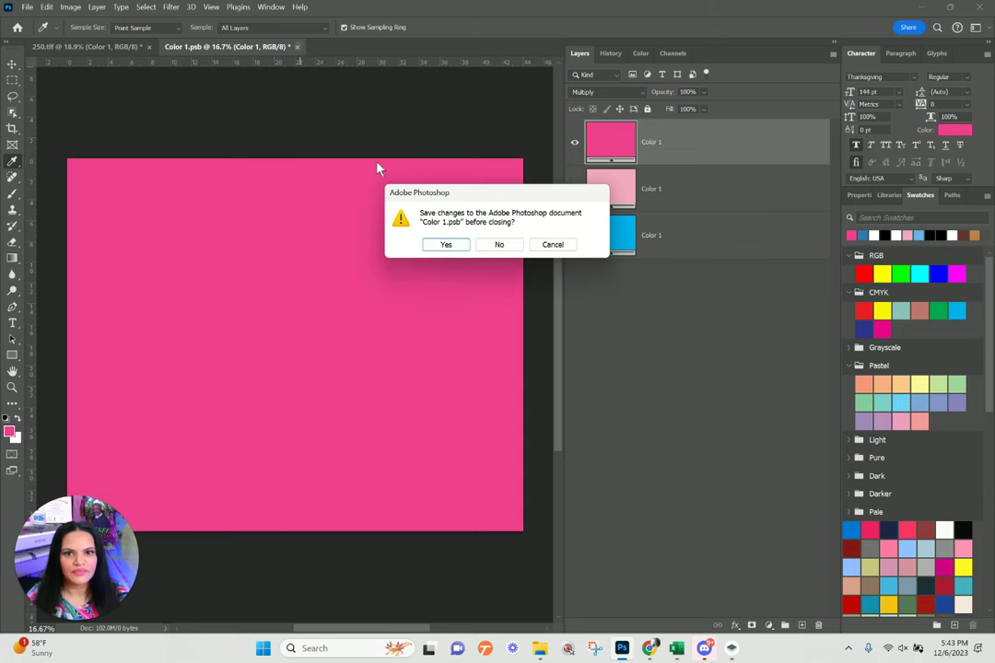
pyautogui.click(443, 244)
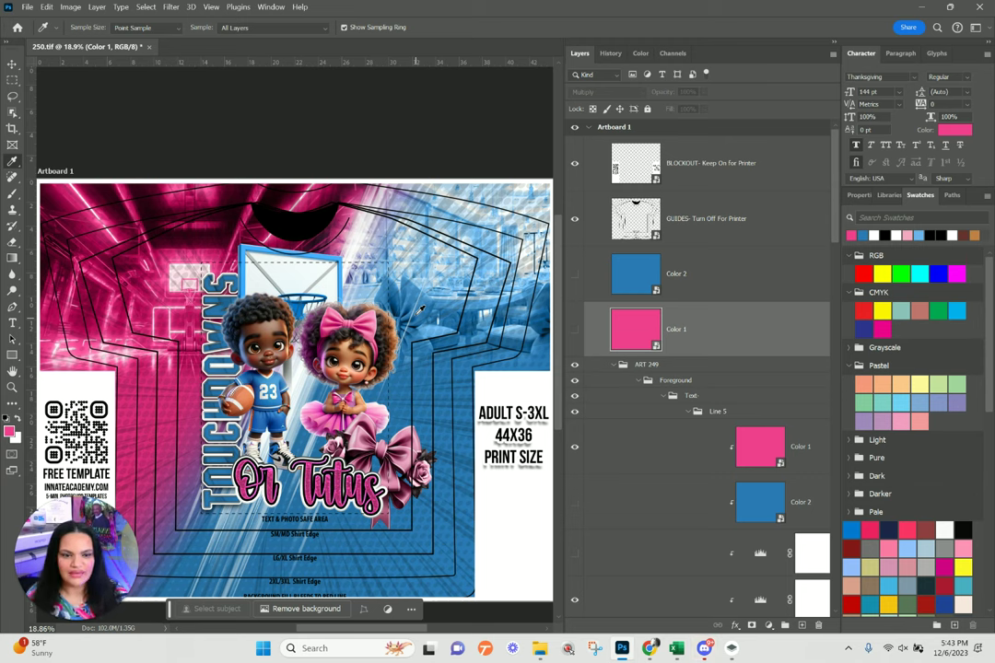
# - Hide the pink stadium tunnel and blue boutique backgrounds, then select the Basketball BG layer
pyautogui.moveTo(837, 210); pyautogui.dragTo(840, 529)
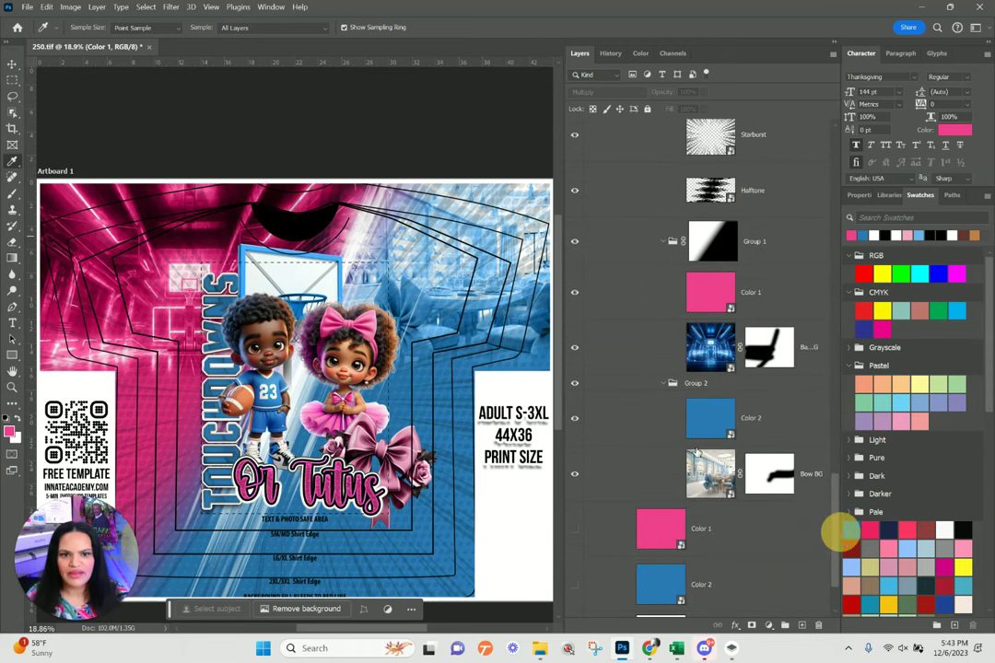
pyautogui.click(575, 347)
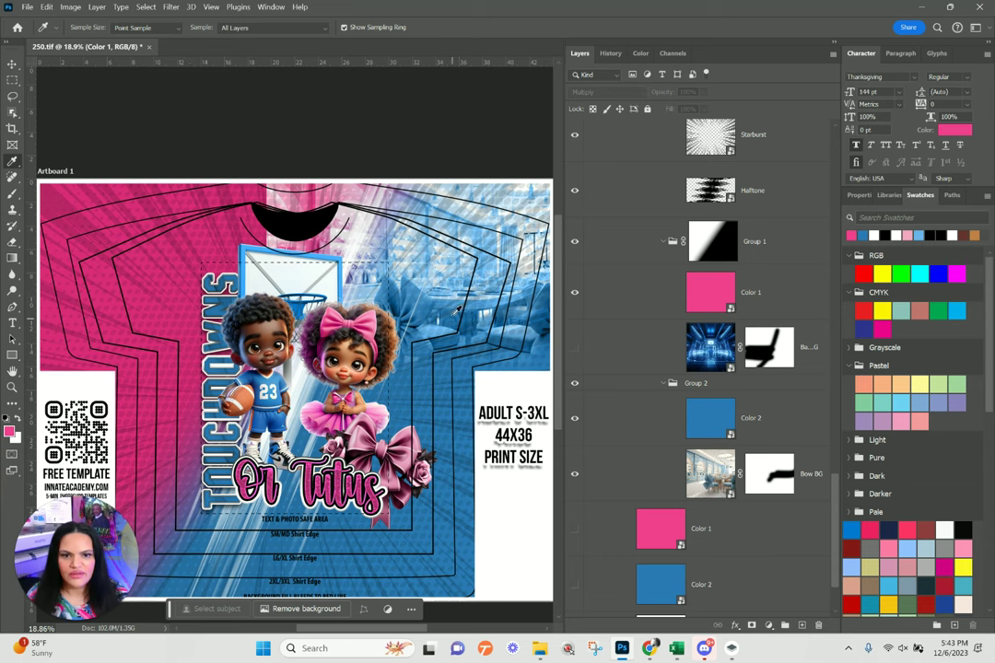
pyautogui.click(574, 476)
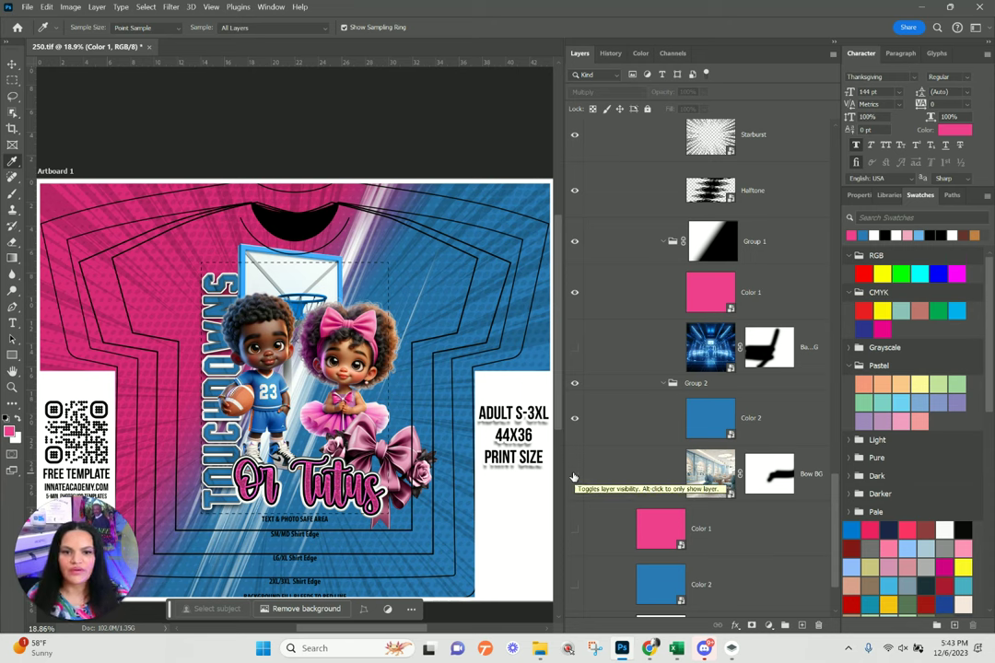
pyautogui.click(622, 480)
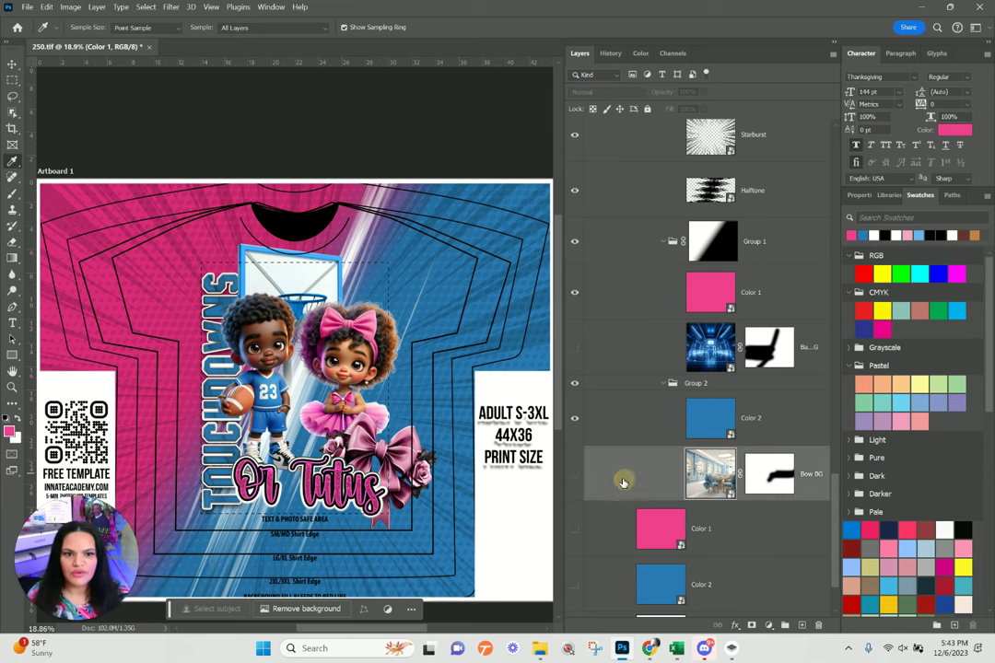
pyautogui.click(629, 343)
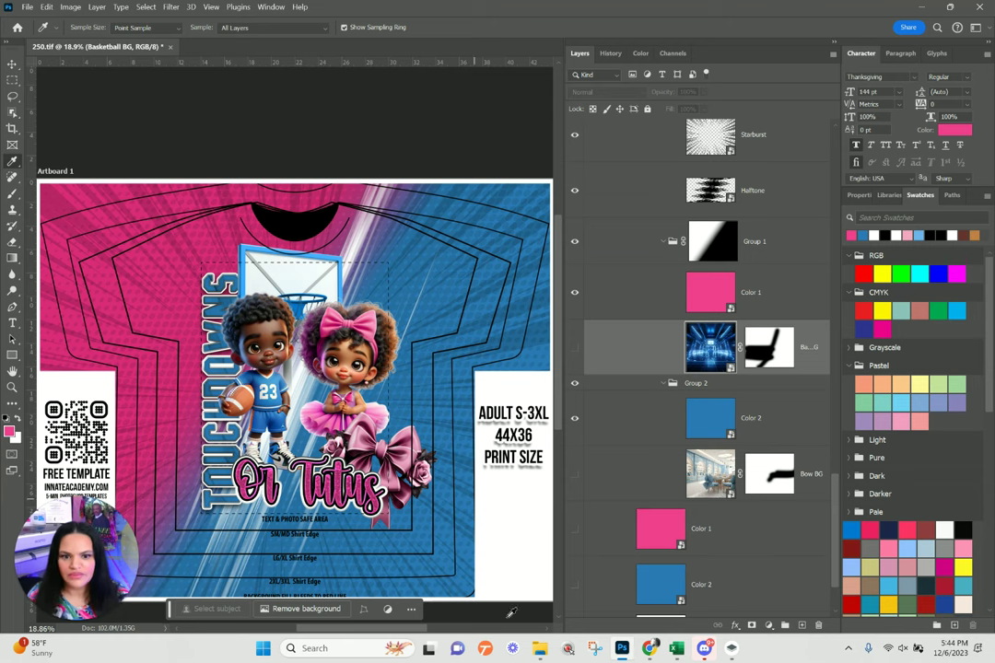
# - Define the watercolor footballs image as a pattern named 'watercolor football' and close it
pyautogui.click(542, 650)
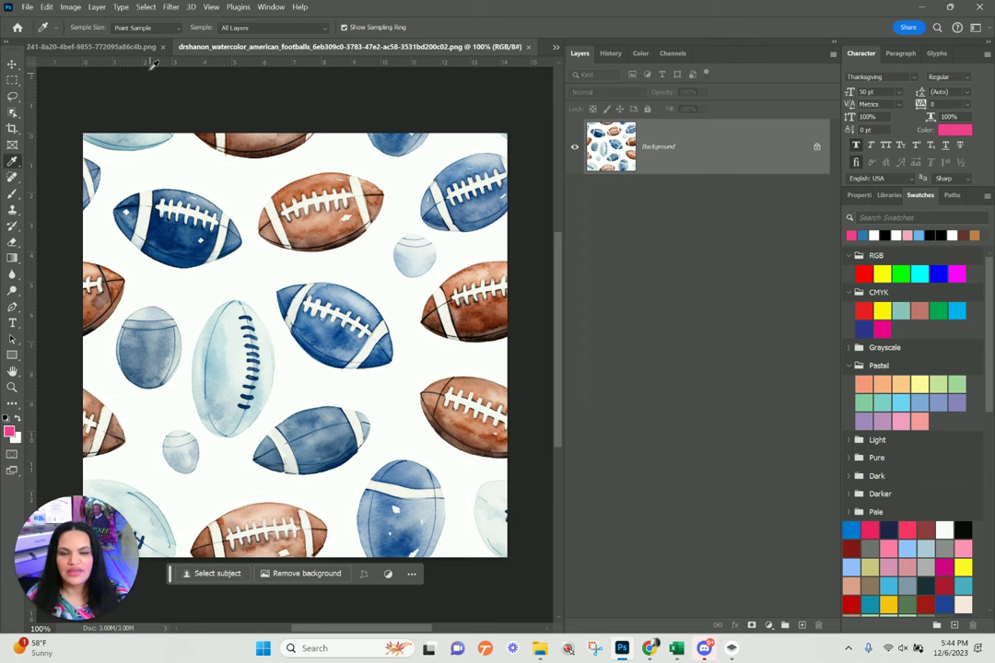
pyautogui.click(719, 145)
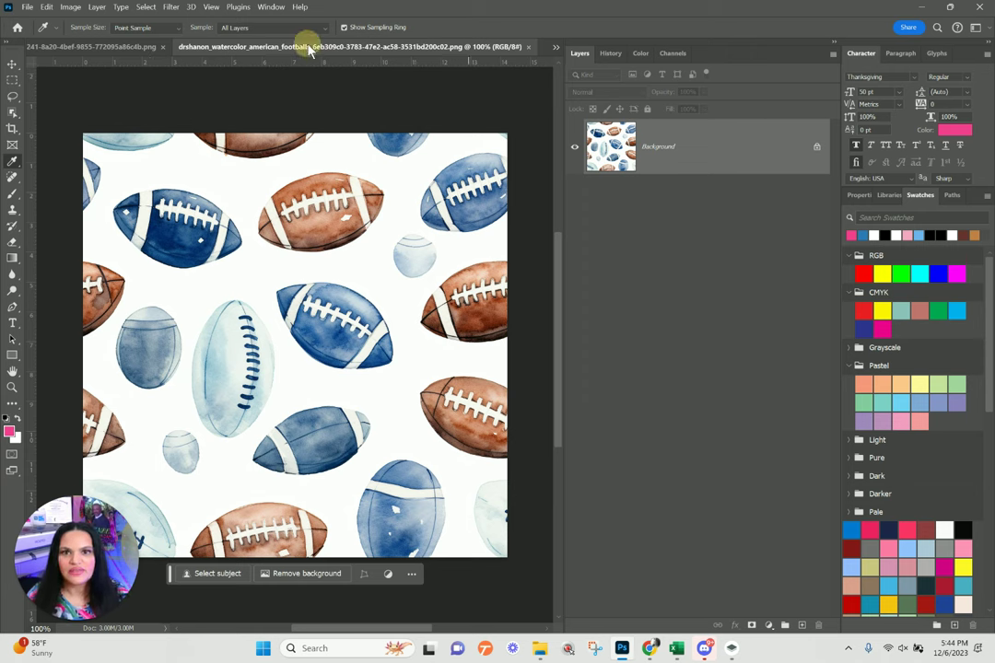
pyautogui.click(46, 7)
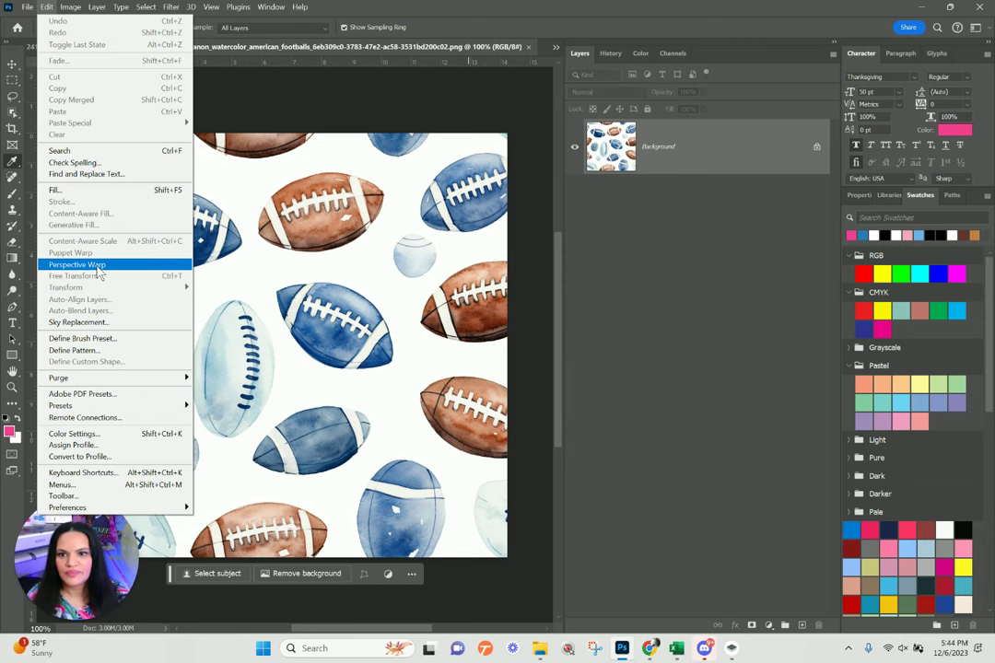
pyautogui.click(83, 350)
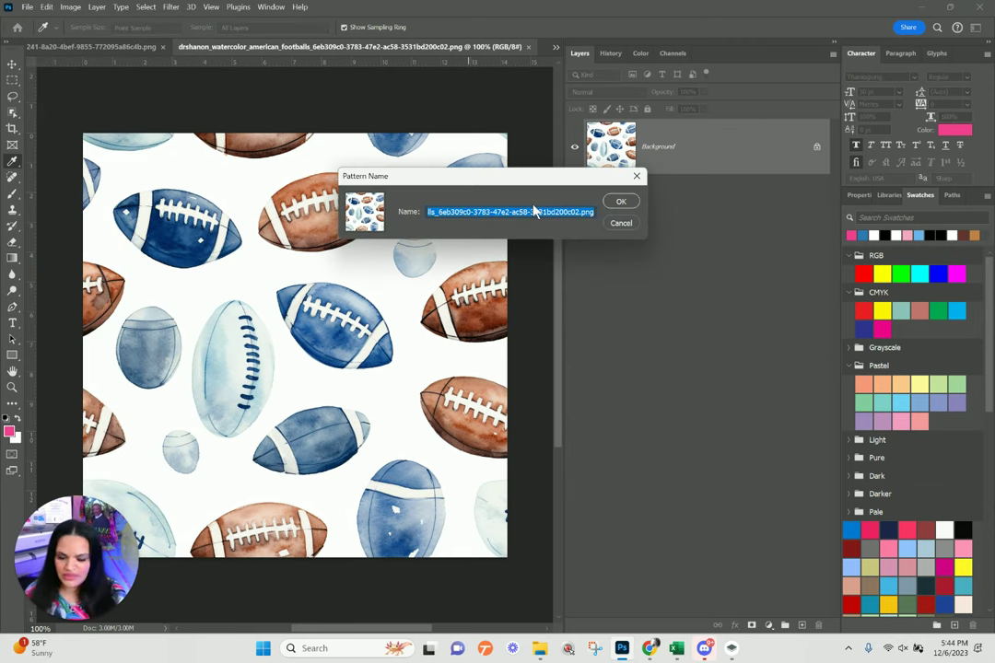
pyautogui.write('fwa')
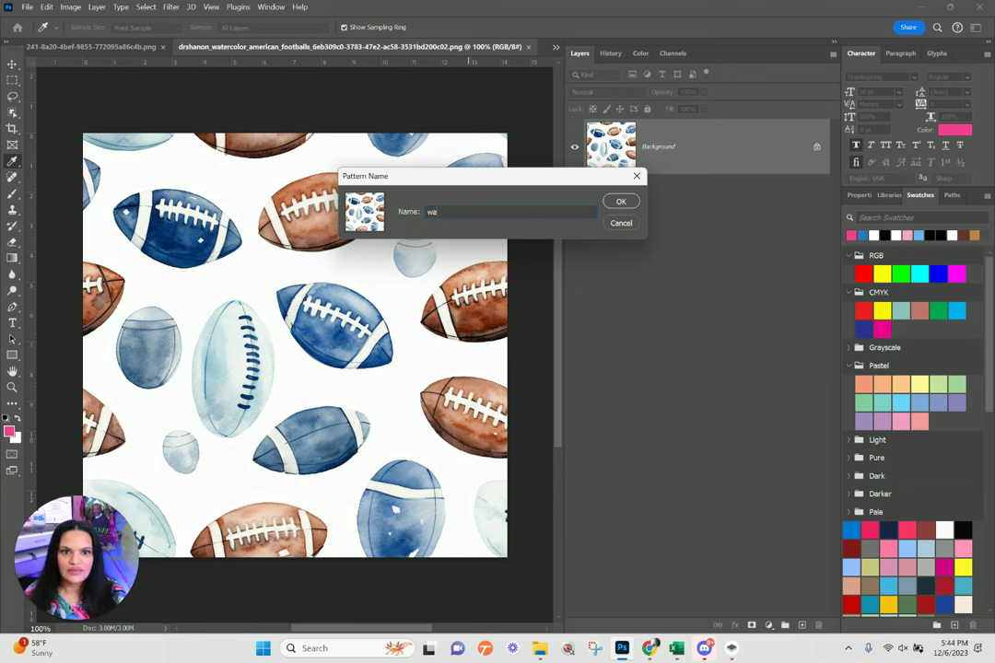
pyautogui.write('tercolor foot')
pyautogui.press('Return')
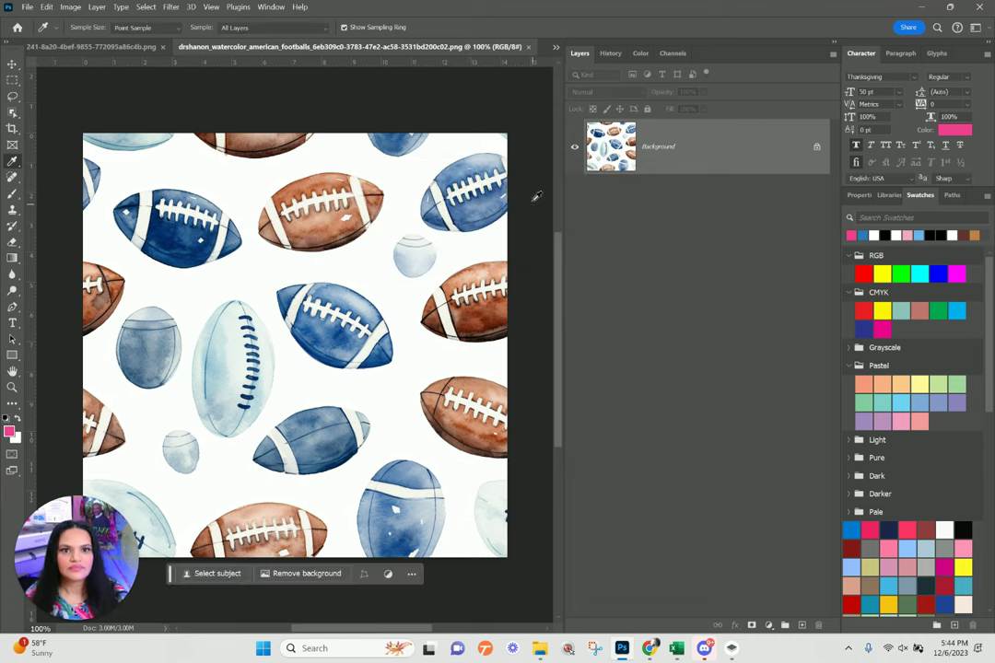
pyautogui.click(527, 47)
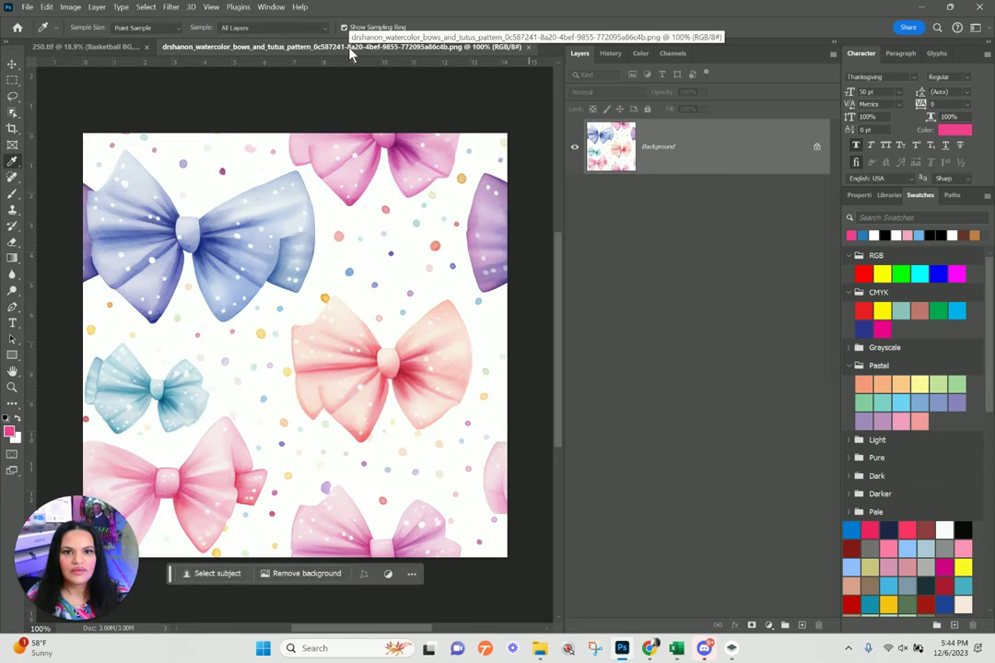
# - Define the bows image as a pattern named 'watercolor bows', then close it to return to 250.tif
pyautogui.click(46, 6)
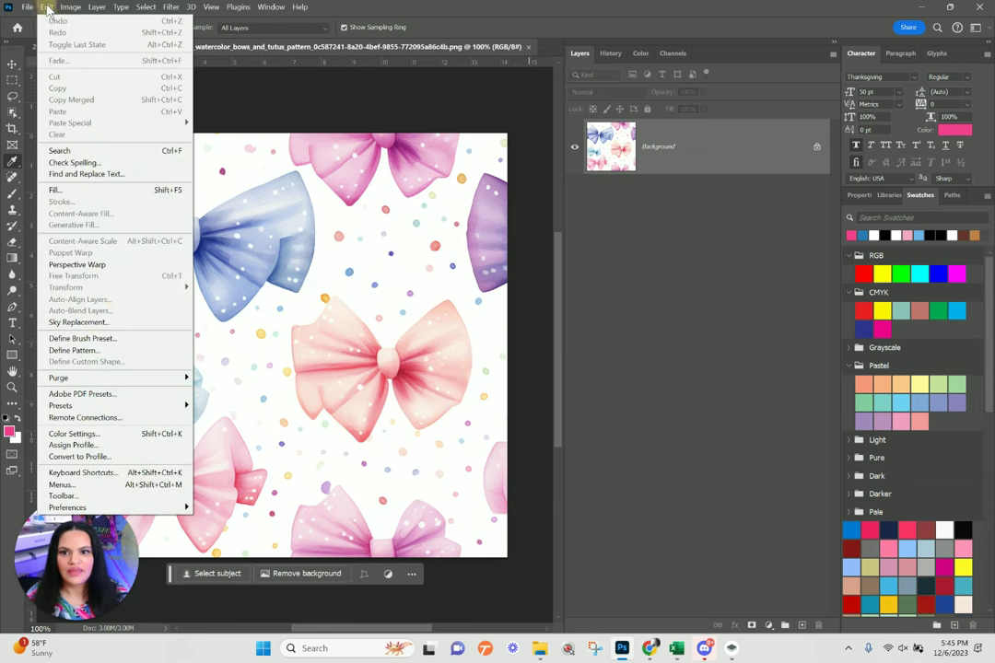
pyautogui.click(103, 351)
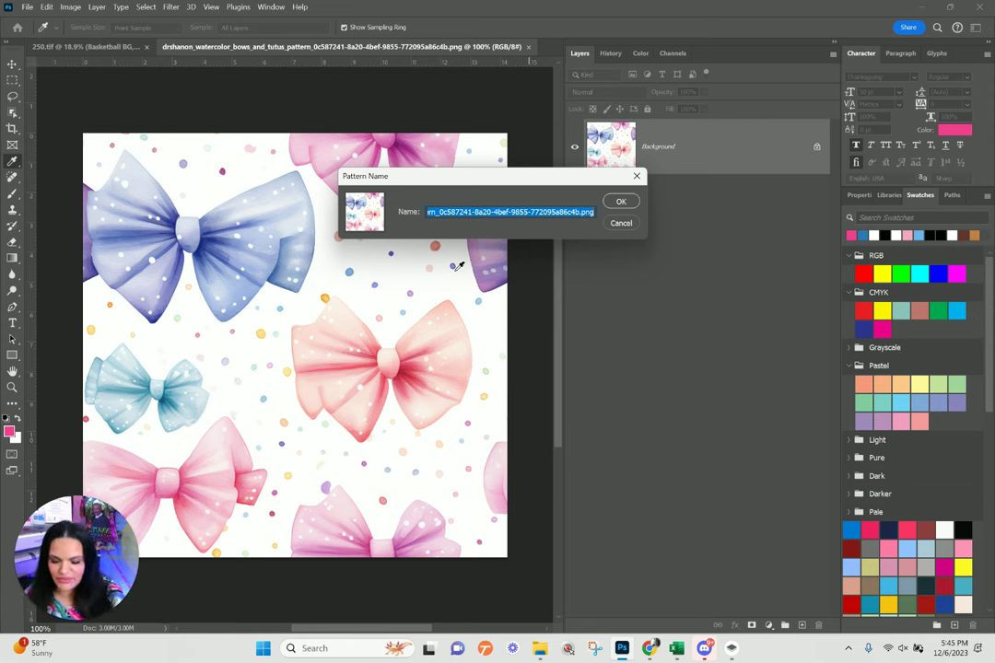
pyautogui.write('b')
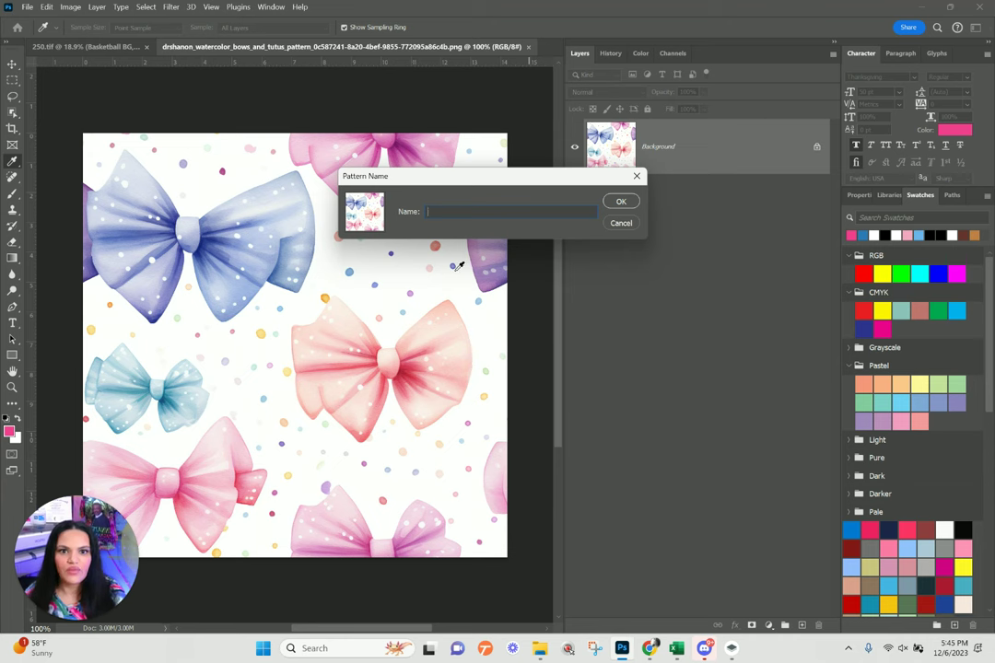
pyautogui.write(' bows')
pyautogui.press('Return')
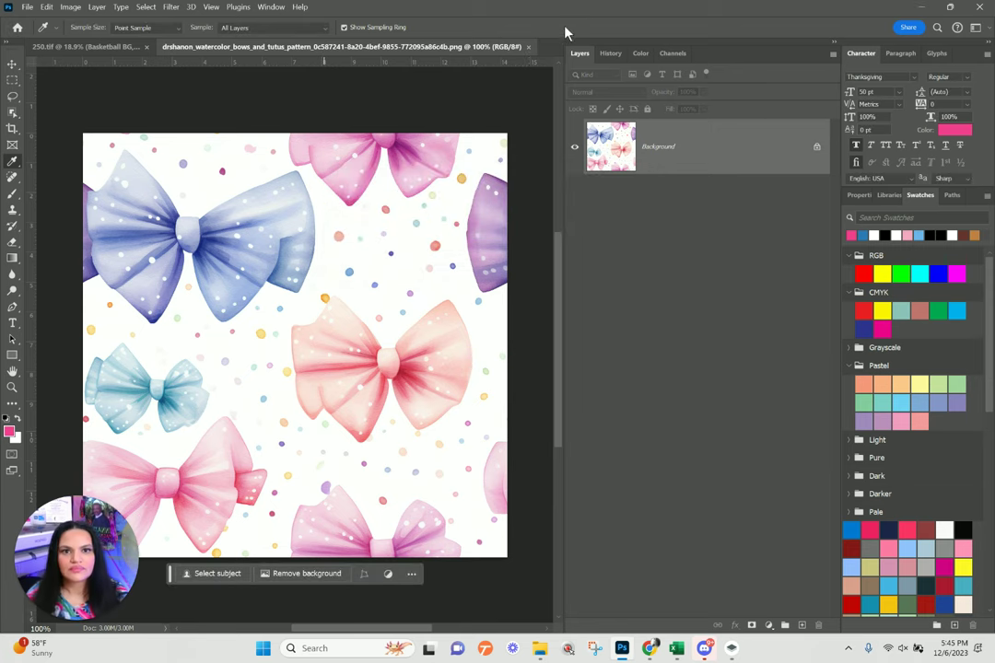
pyautogui.click(528, 46)
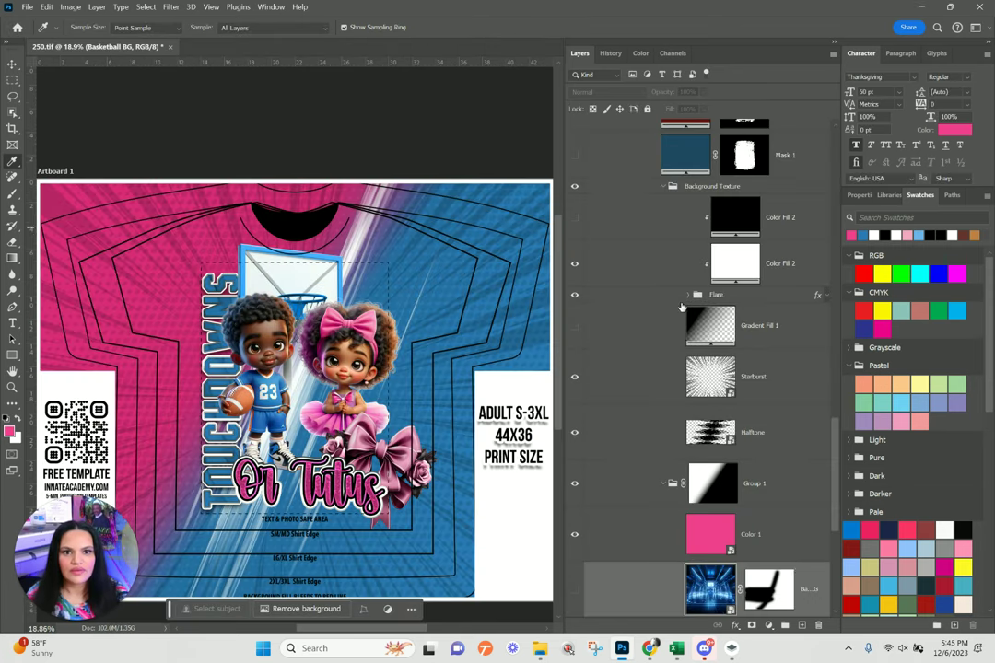
# - Briefly show and then hide the Basketball BG layer again
pyautogui.scroll(-2, 751, 510)
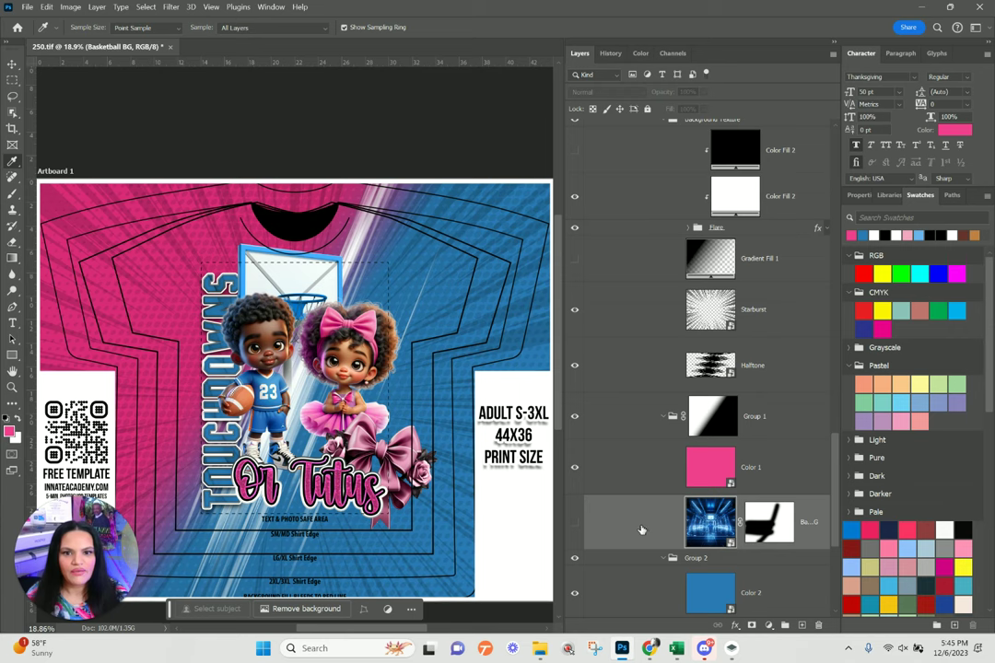
pyautogui.click(575, 522)
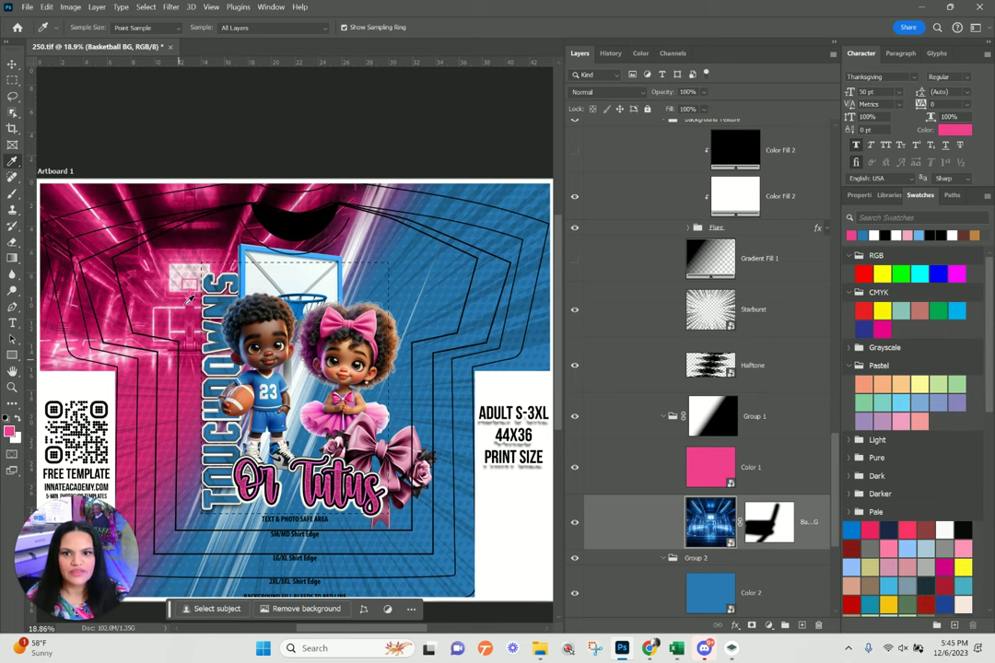
pyautogui.click(575, 522)
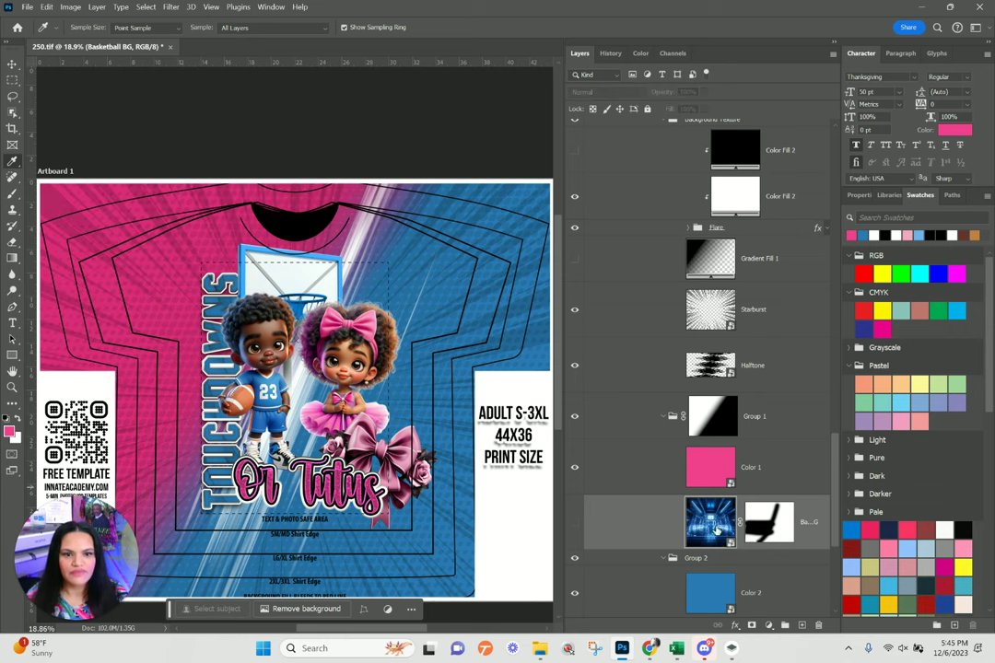
# - Add a Pattern Fill layer using the watercolor football pattern
pyautogui.click(751, 625)
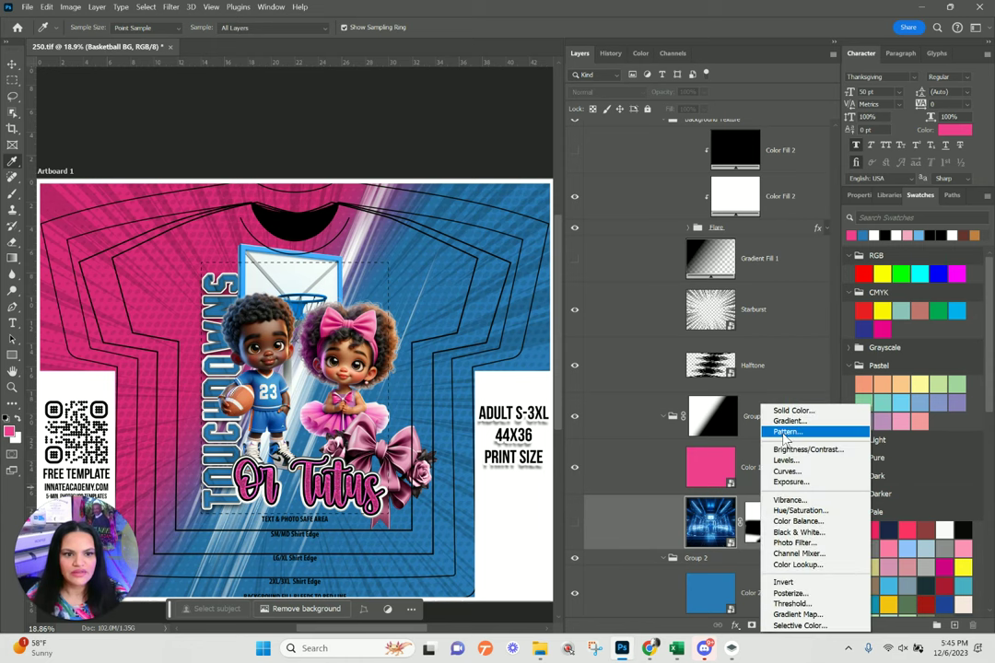
pyautogui.click(788, 431)
pyautogui.click(421, 201)
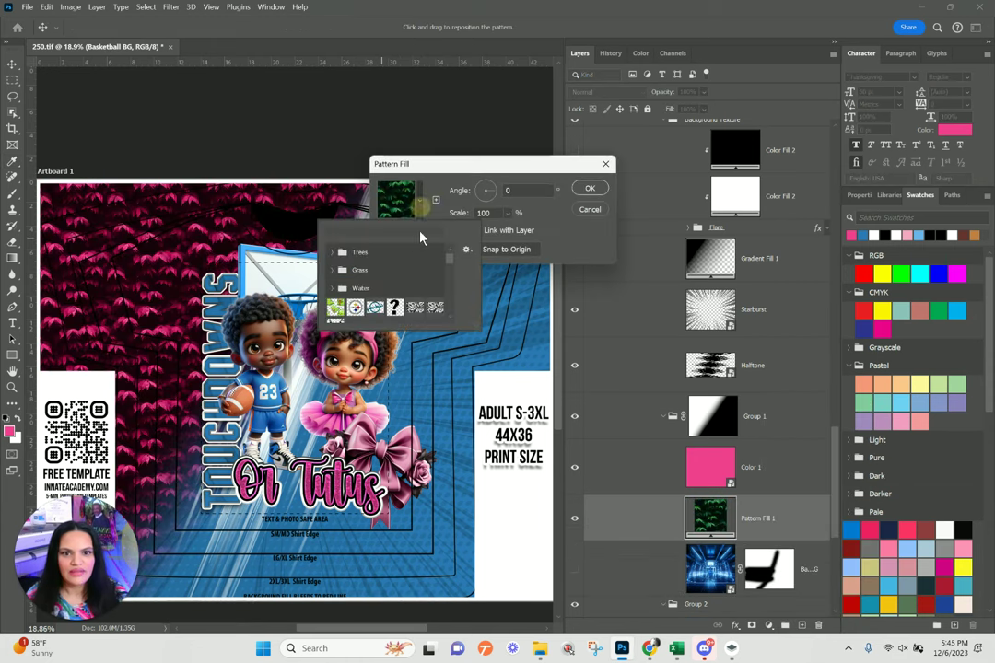
pyautogui.scroll(-5, 424, 291)
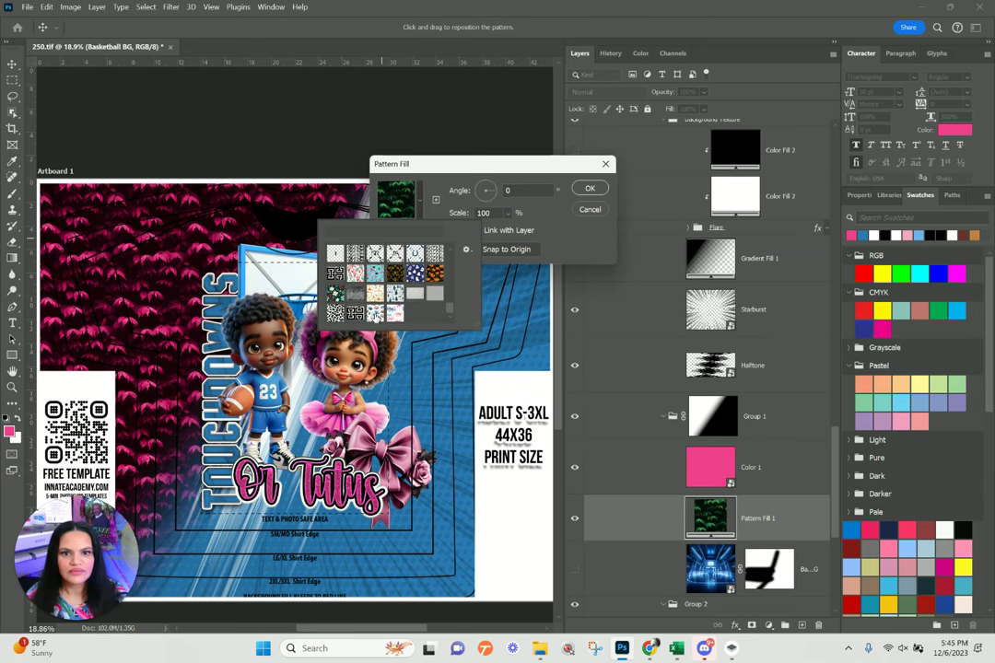
pyautogui.click(375, 313)
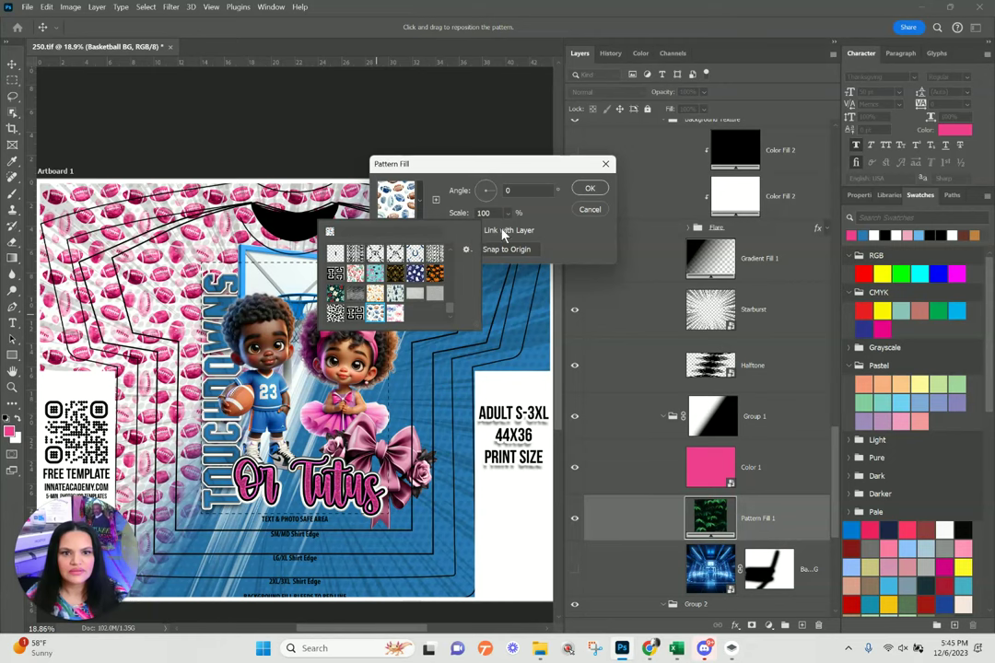
pyautogui.click(590, 188)
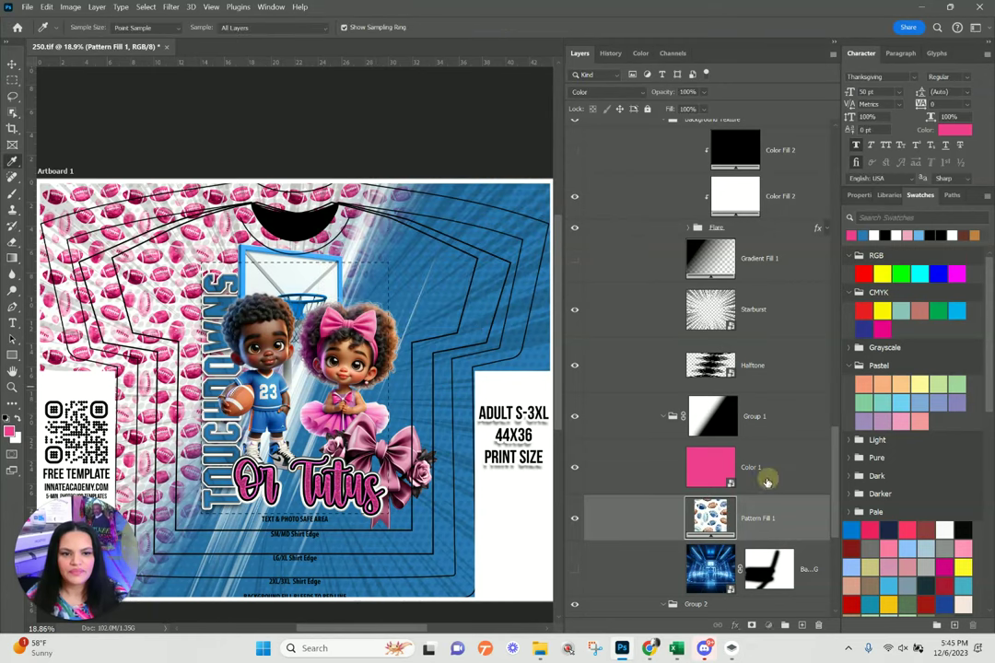
pyautogui.click(708, 472)
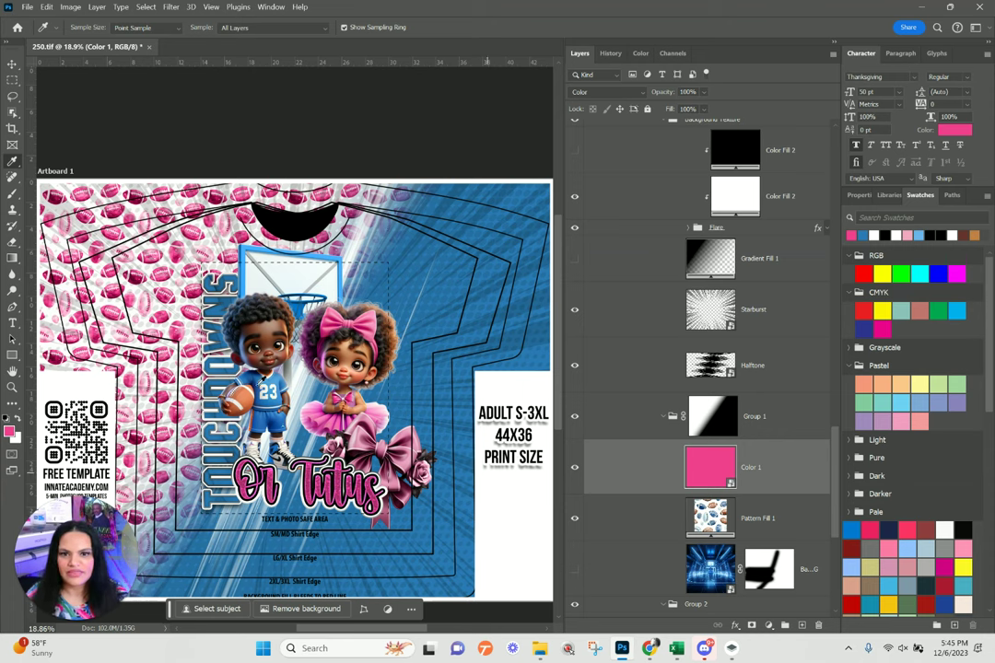
# - Reopen the football Pattern Fill settings and enlarge the pattern to 319% scale
pyautogui.click(802, 463)
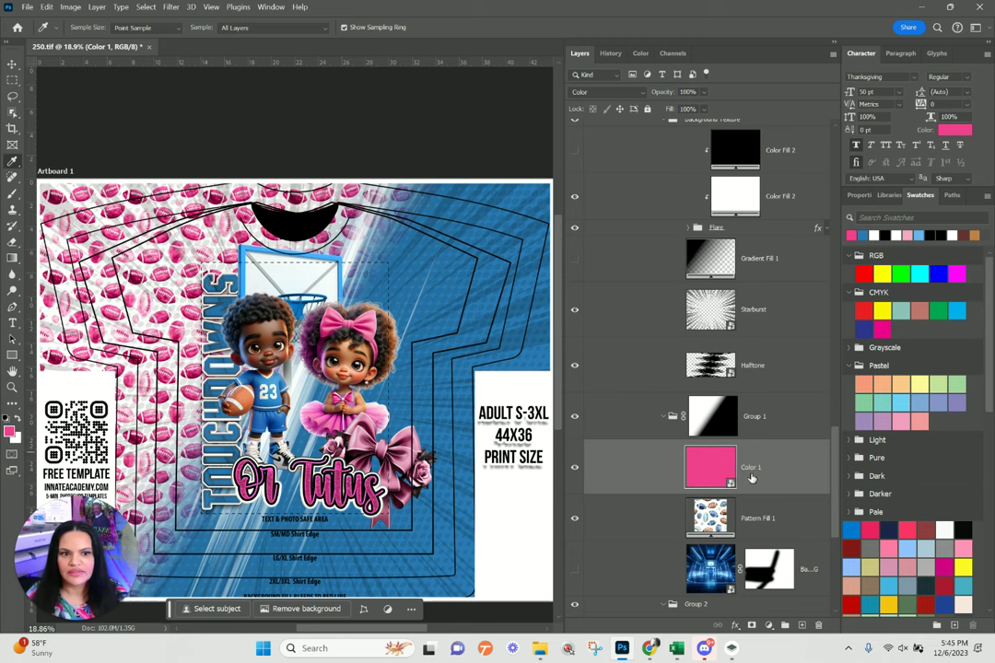
pyautogui.scroll(-2, 751, 476)
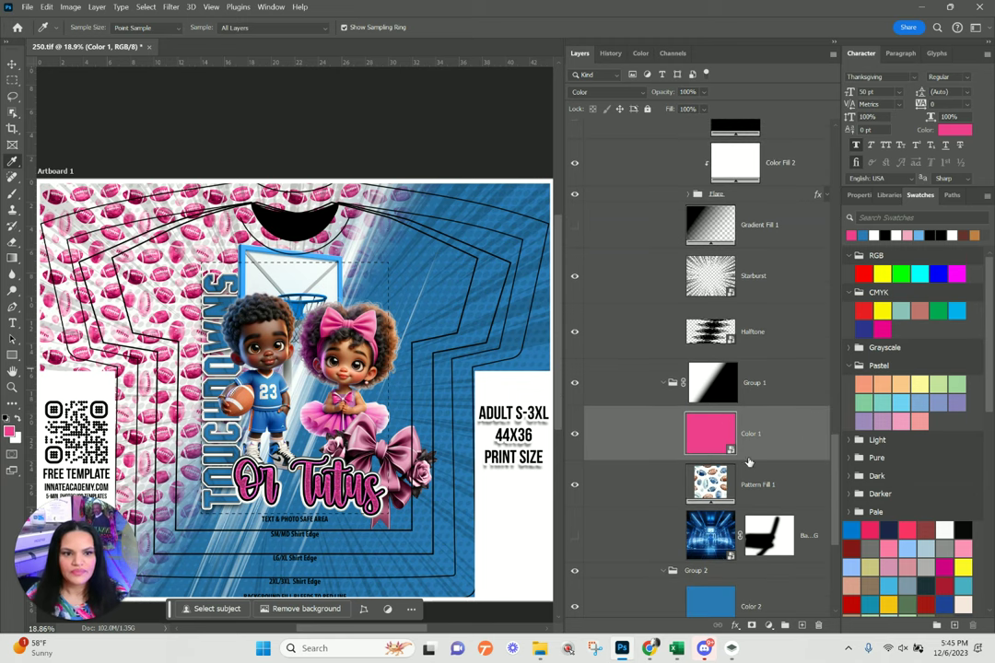
pyautogui.doubleClick(710, 484)
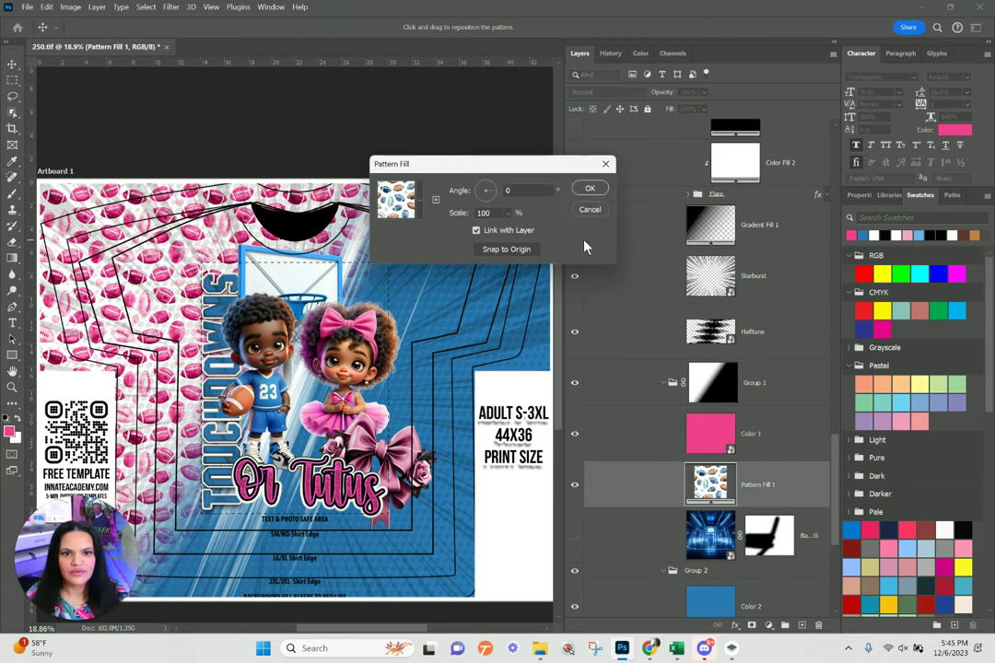
pyautogui.click(422, 204)
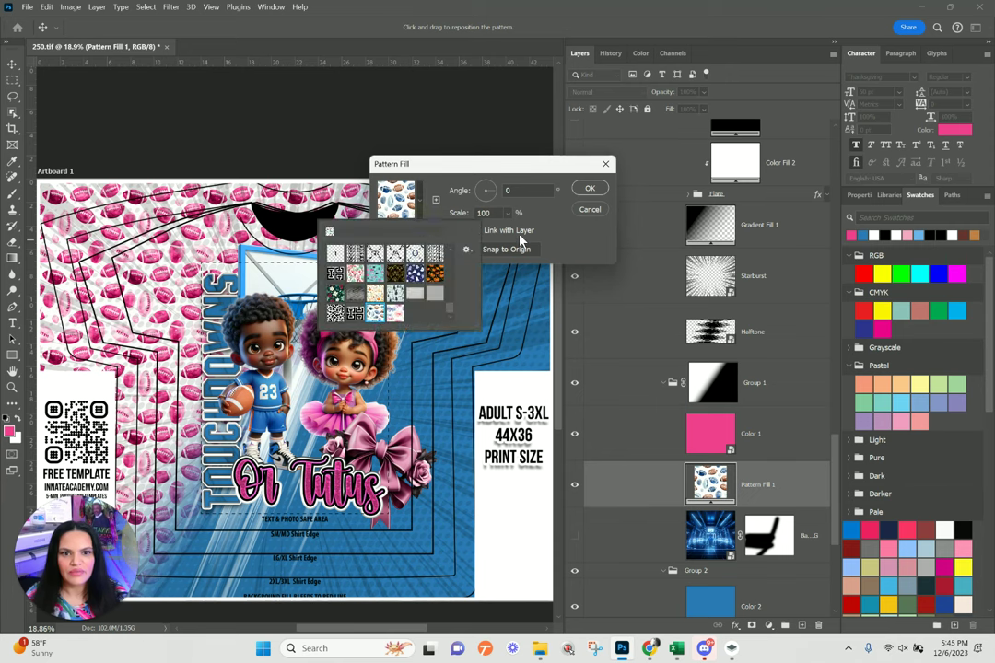
pyautogui.click(552, 221)
pyautogui.click(507, 213)
pyautogui.moveTo(512, 230)
pyautogui.mouseDown()
pyautogui.moveTo(528, 237)
pyautogui.moveTo(522, 229)
pyautogui.mouseUp()
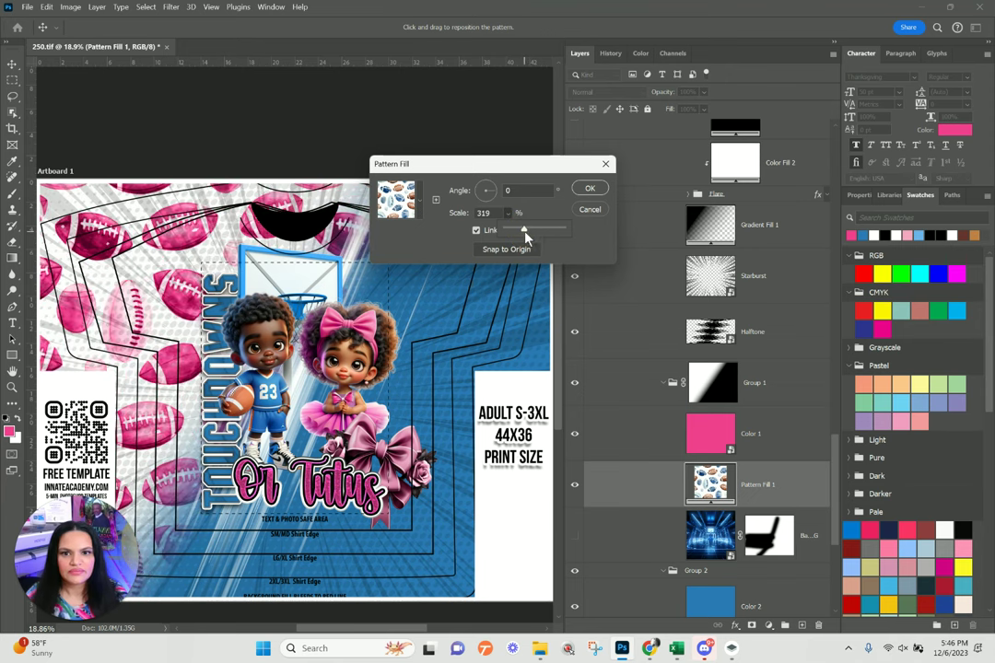
pyautogui.moveTo(488, 190); pyautogui.dragTo(497, 192)
pyautogui.write('0')
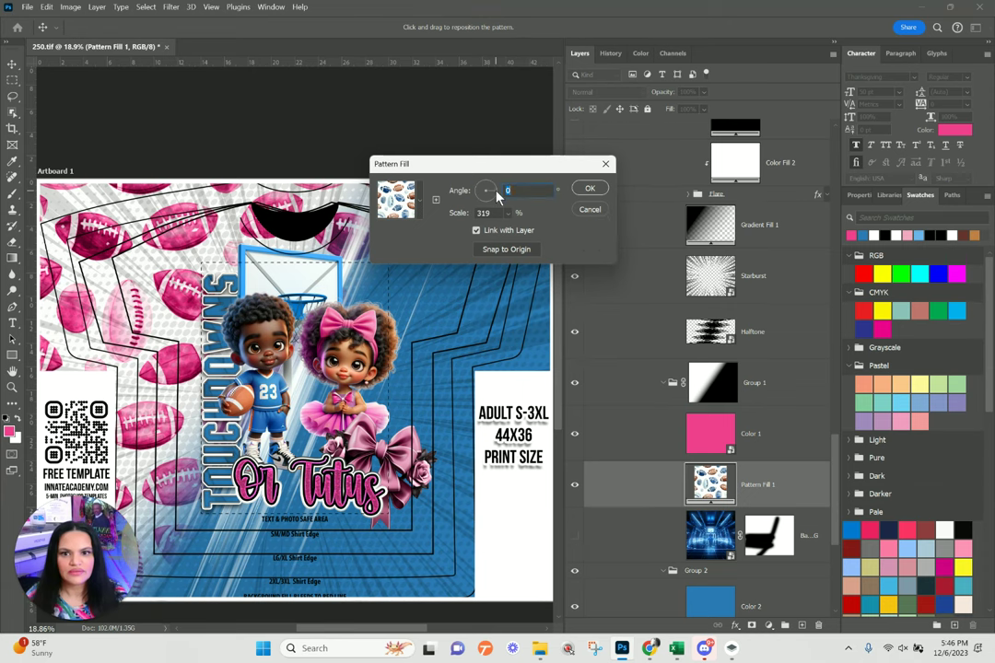
pyautogui.click(589, 188)
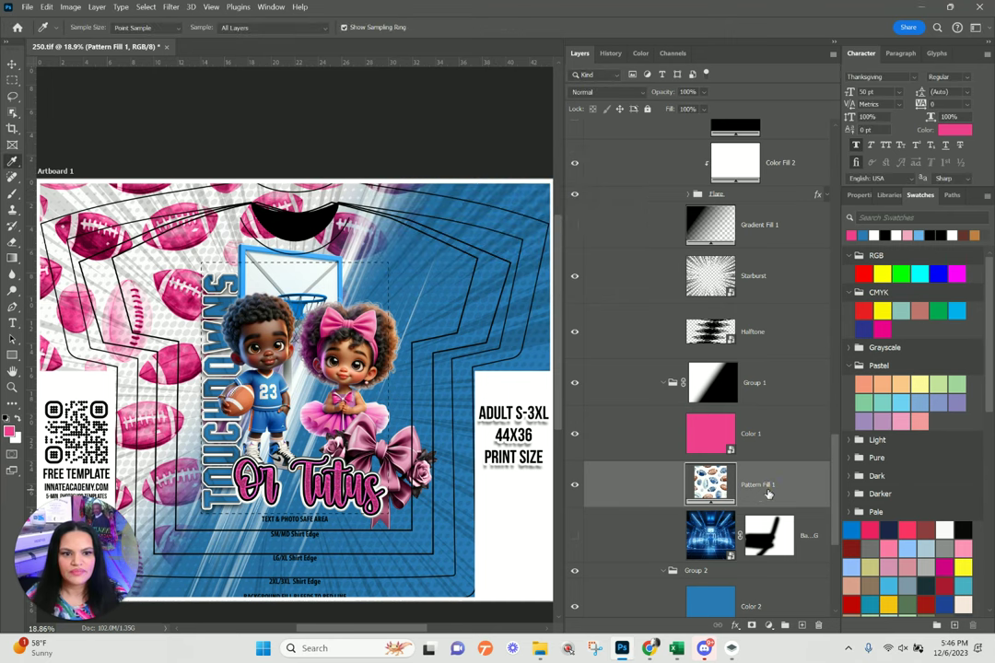
# - Scroll down the Layers panel and select the Bow BG layer
pyautogui.scroll(-2, 768, 494)
pyautogui.scroll(-4, 769, 495)
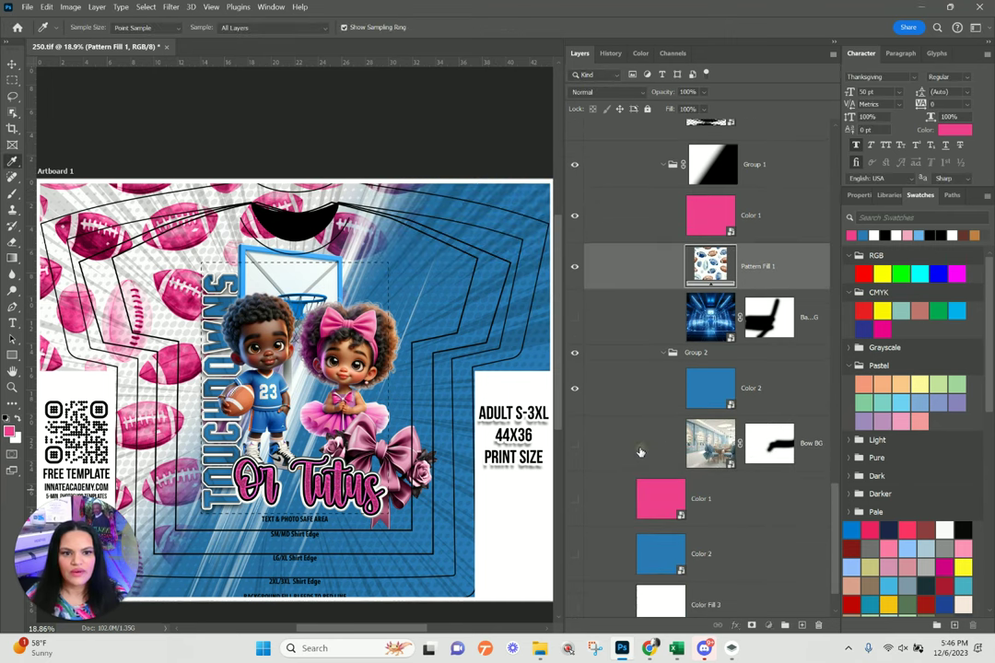
pyautogui.click(784, 447)
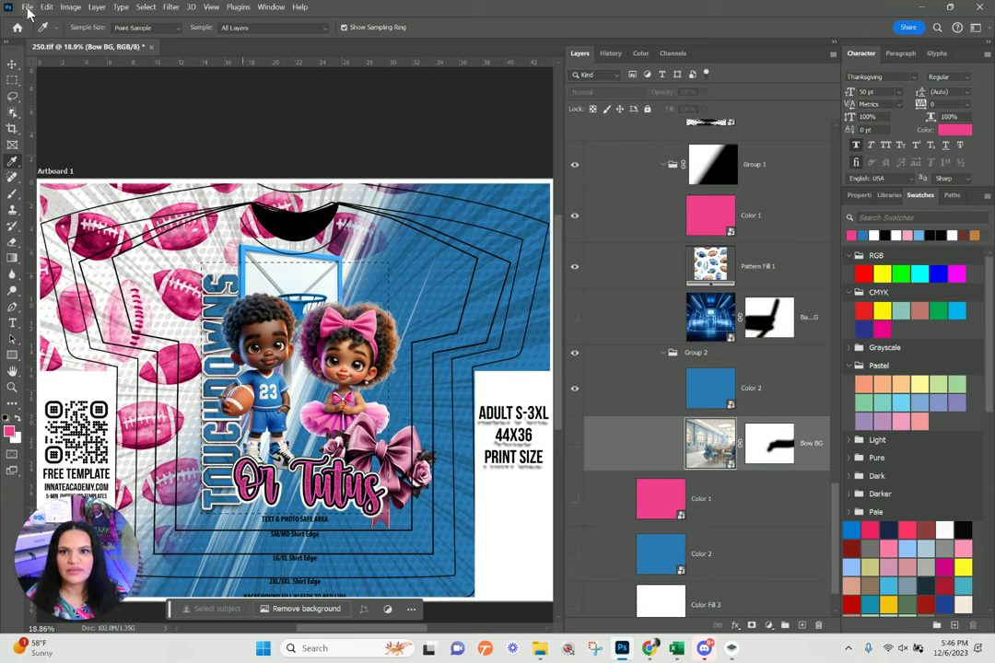
# - Add a blue bow Pattern Fill above Bow BG at 232% scale and 30.52° angle
pyautogui.click(769, 626)
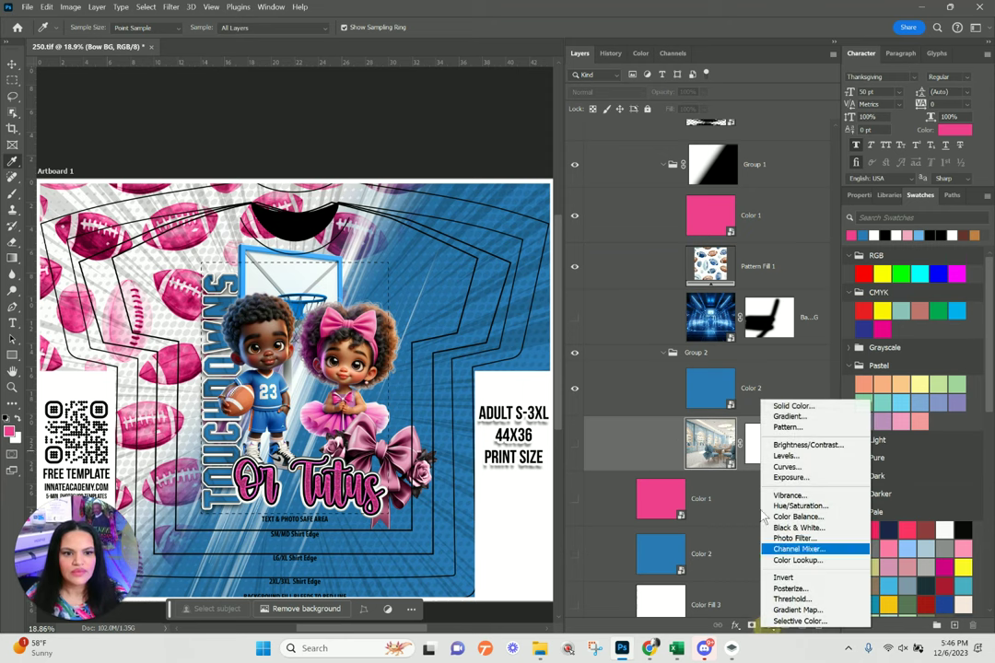
pyautogui.click(788, 428)
pyautogui.click(419, 210)
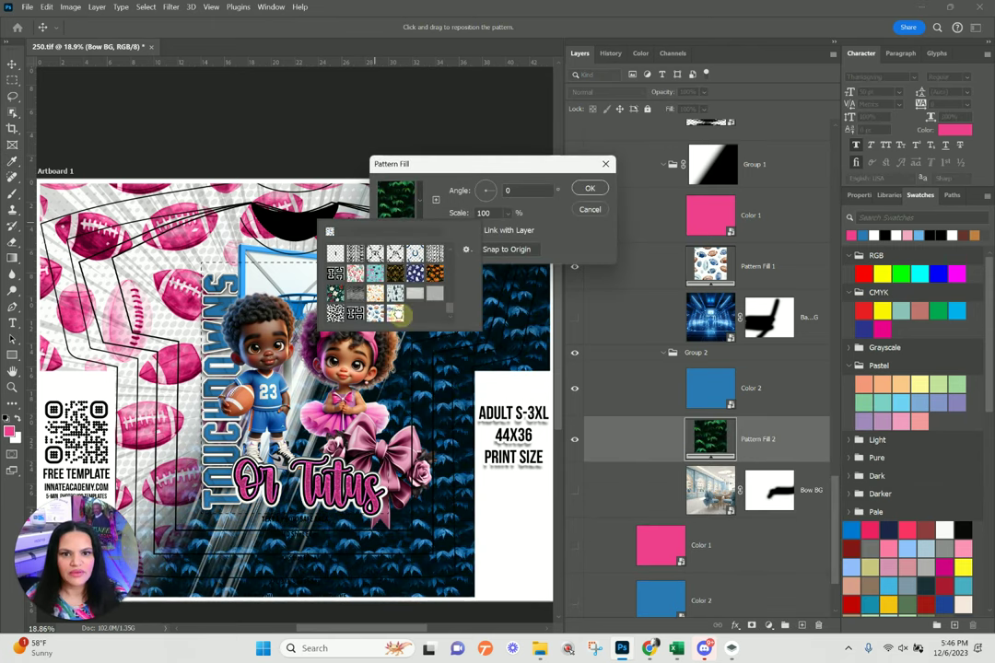
pyautogui.click(397, 314)
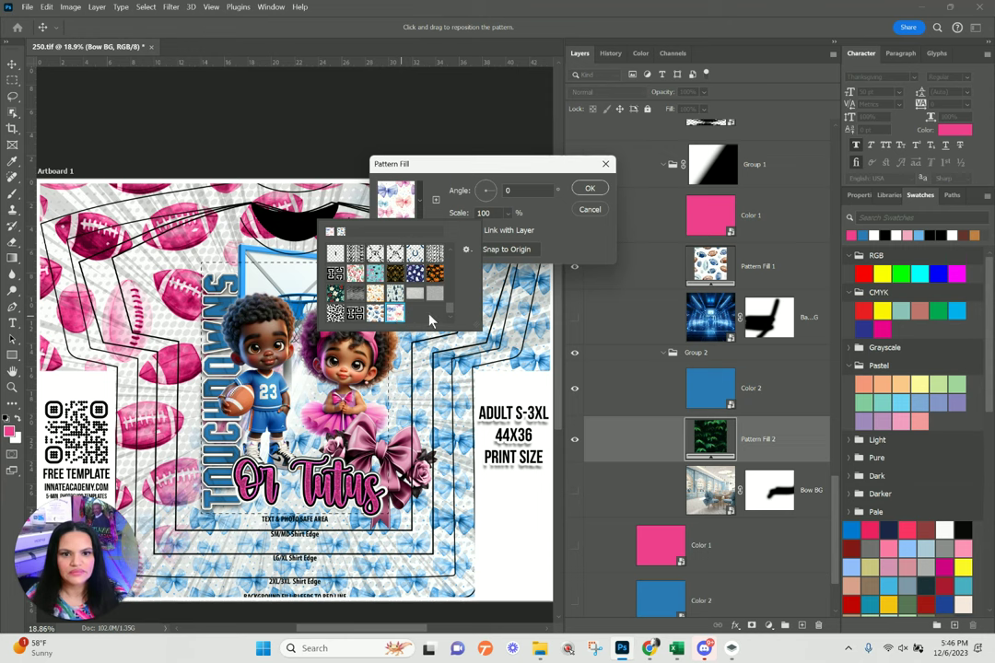
pyautogui.click(540, 202)
pyautogui.click(510, 215)
pyautogui.moveTo(519, 234); pyautogui.dragTo(521, 233)
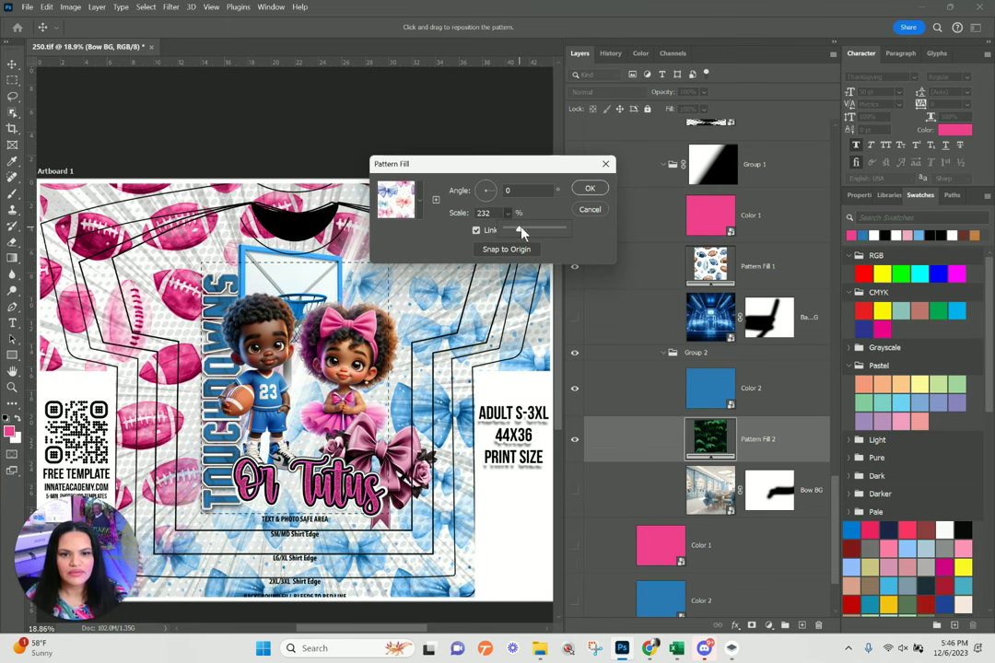
pyautogui.moveTo(498, 193); pyautogui.dragTo(498, 191)
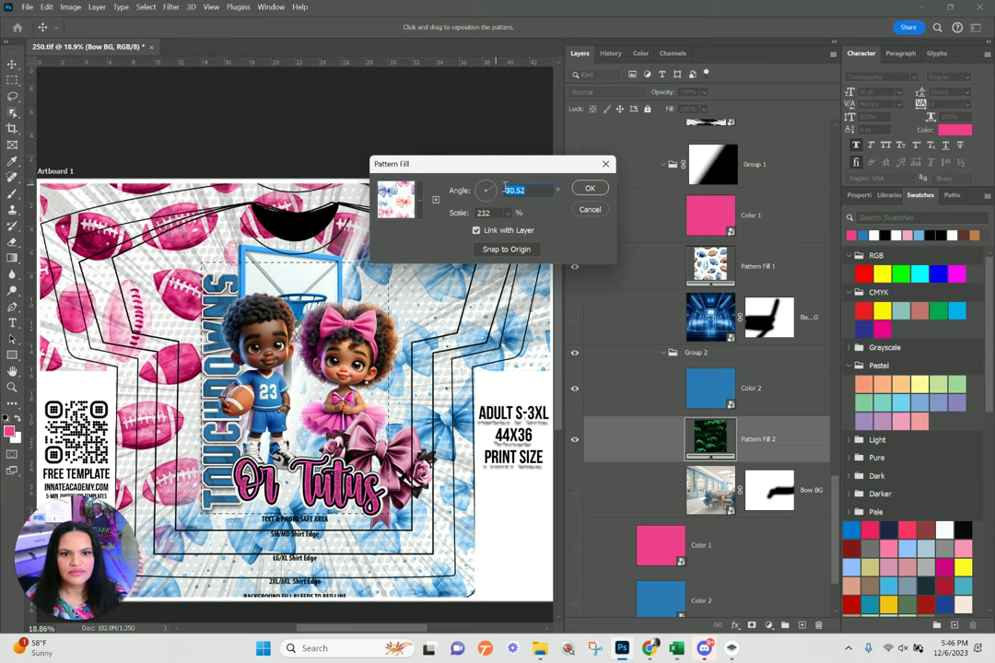
pyautogui.click(592, 189)
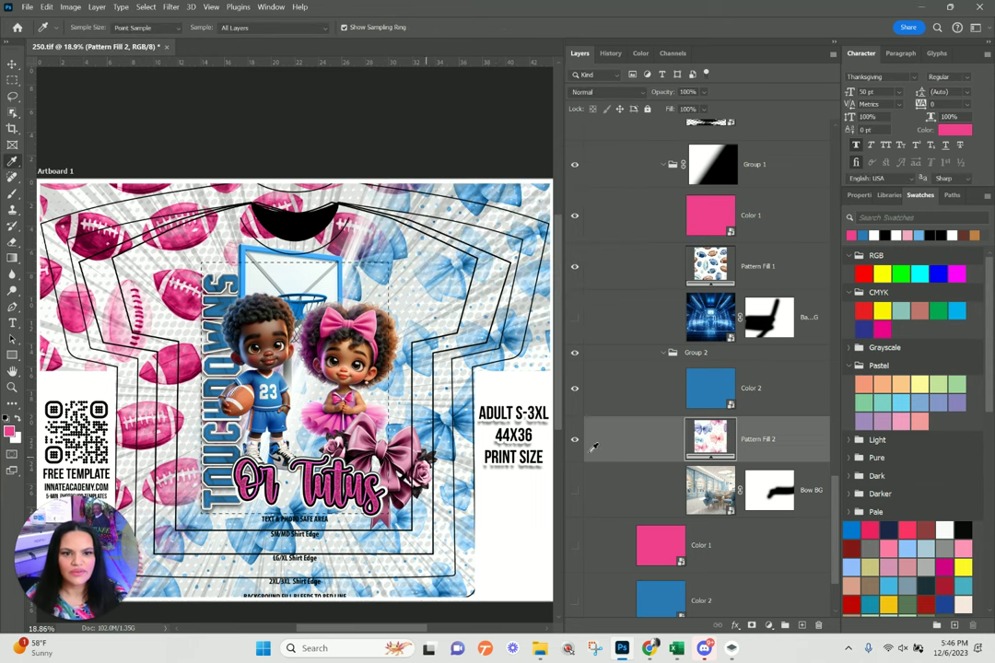
pyautogui.click(574, 550)
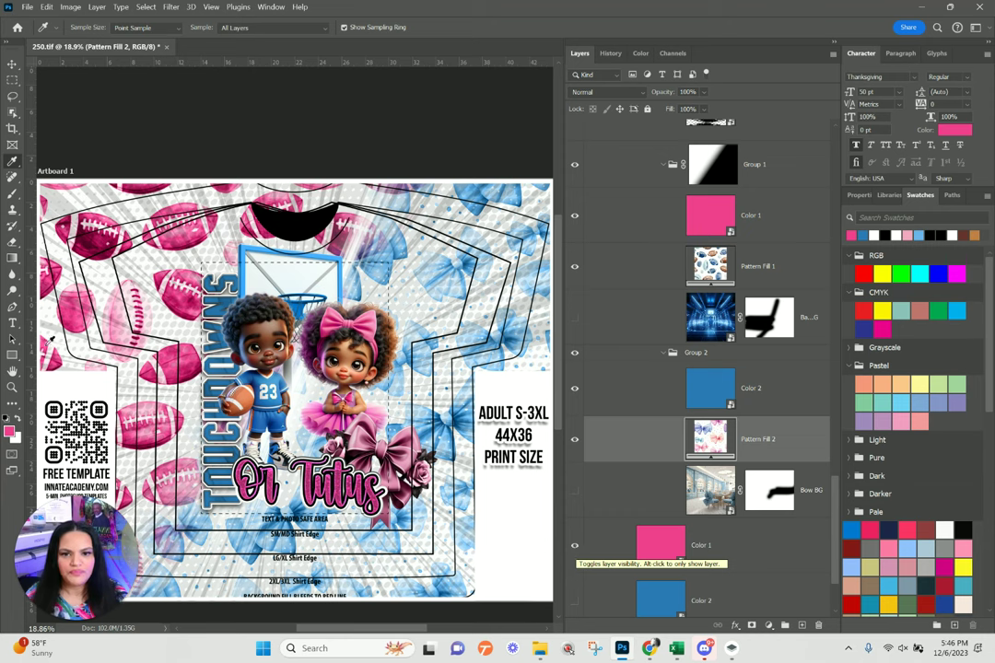
pyautogui.click(574, 544)
pyautogui.click(756, 221)
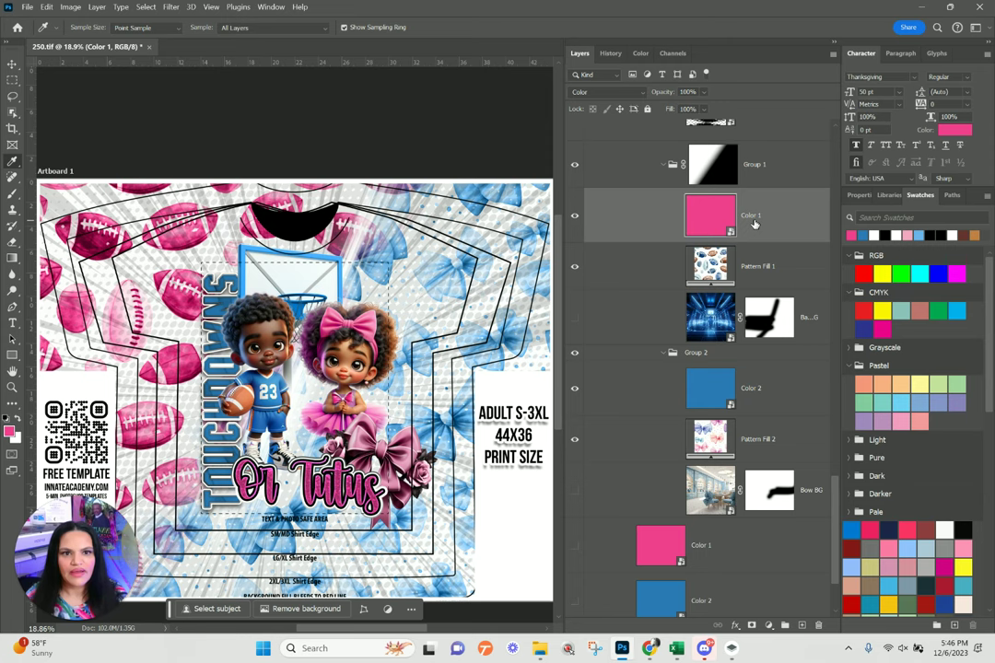
pyautogui.scroll(1, 755, 234)
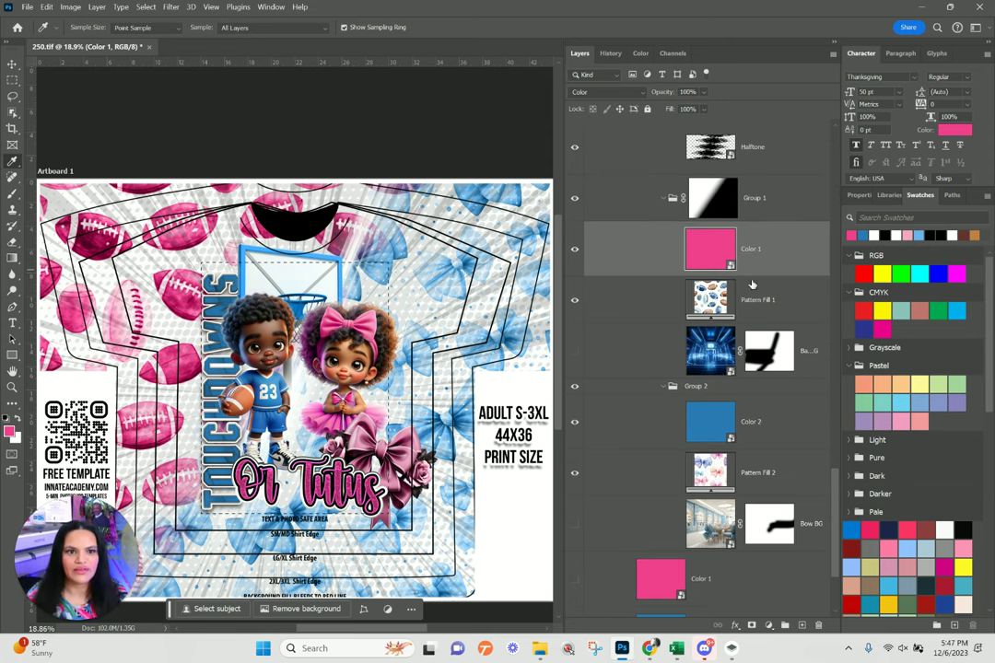
pyautogui.click(781, 254)
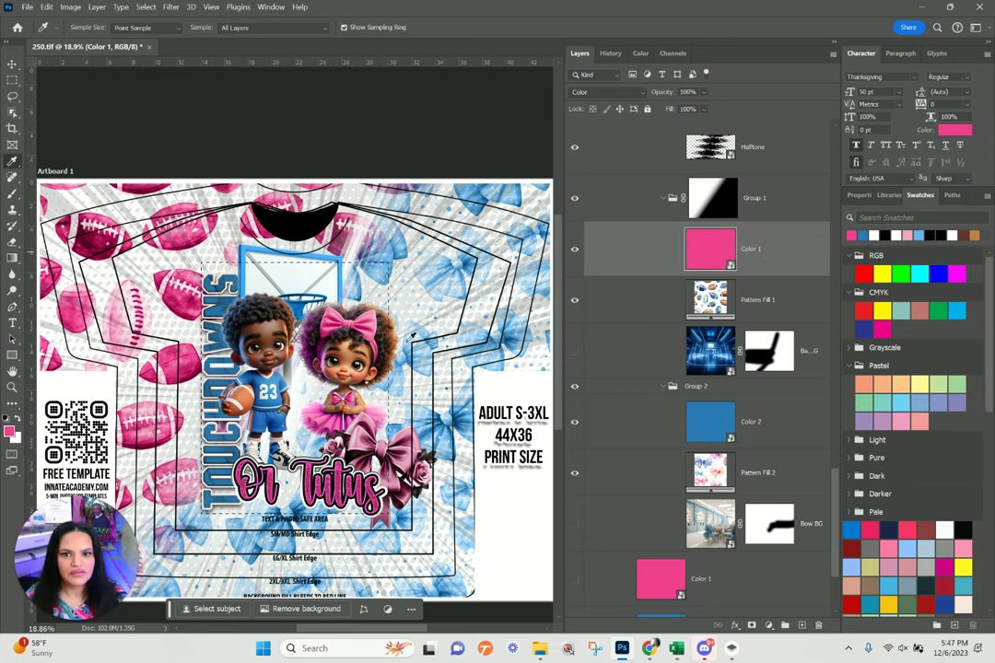
# - Duplicate the pink Color 1 layer and set the copy to Normal blending at 36% opacity
pyautogui.rightClick(785, 259)
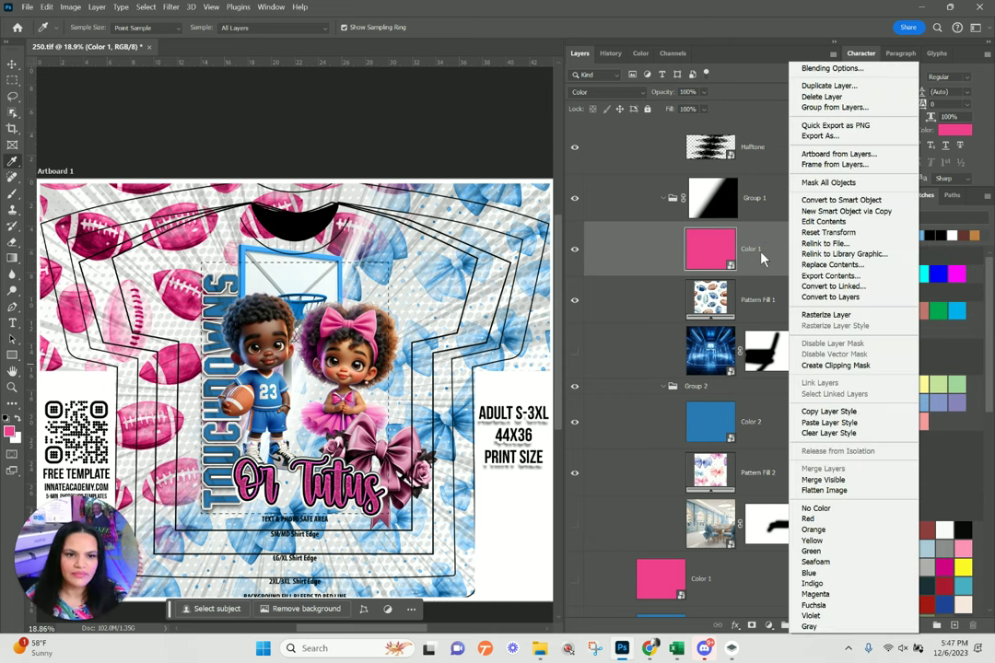
pyautogui.click(861, 85)
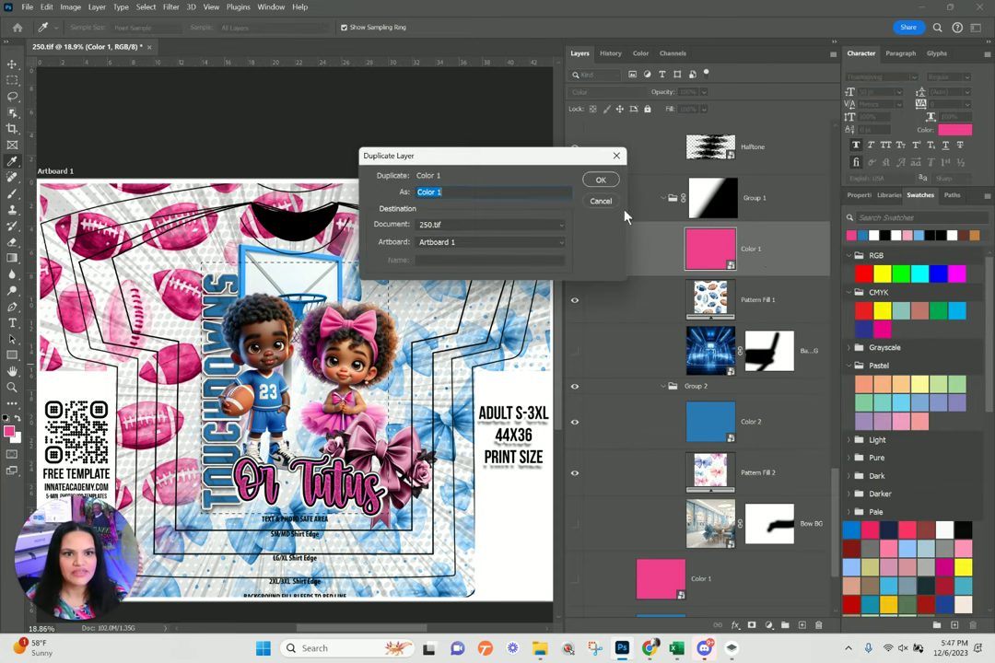
pyautogui.click(600, 179)
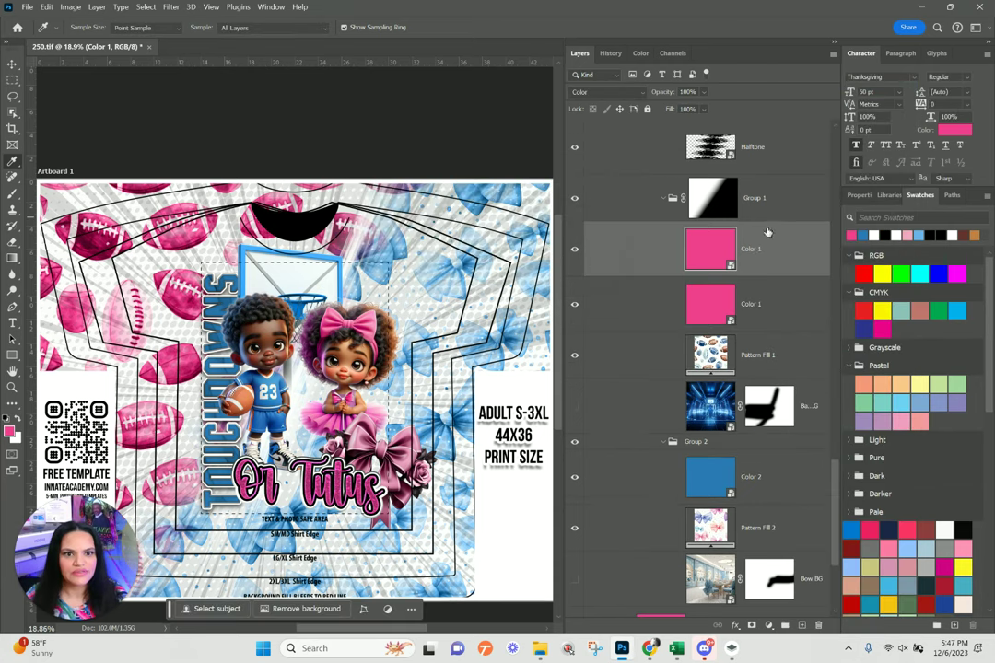
pyautogui.click(616, 94)
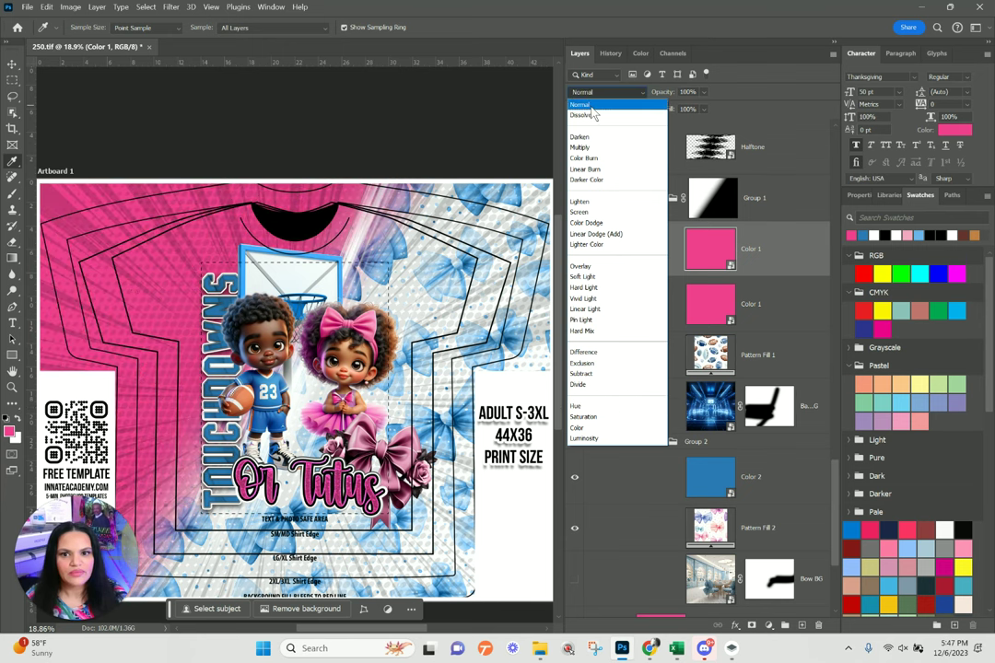
pyautogui.click(589, 106)
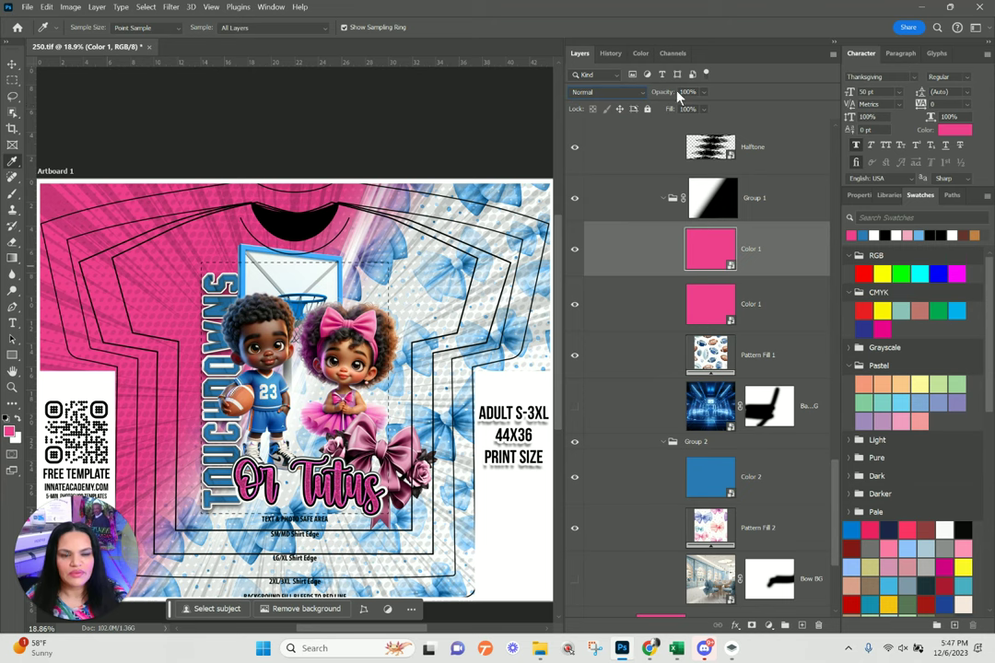
pyautogui.moveTo(705, 92); pyautogui.dragTo(691, 112)
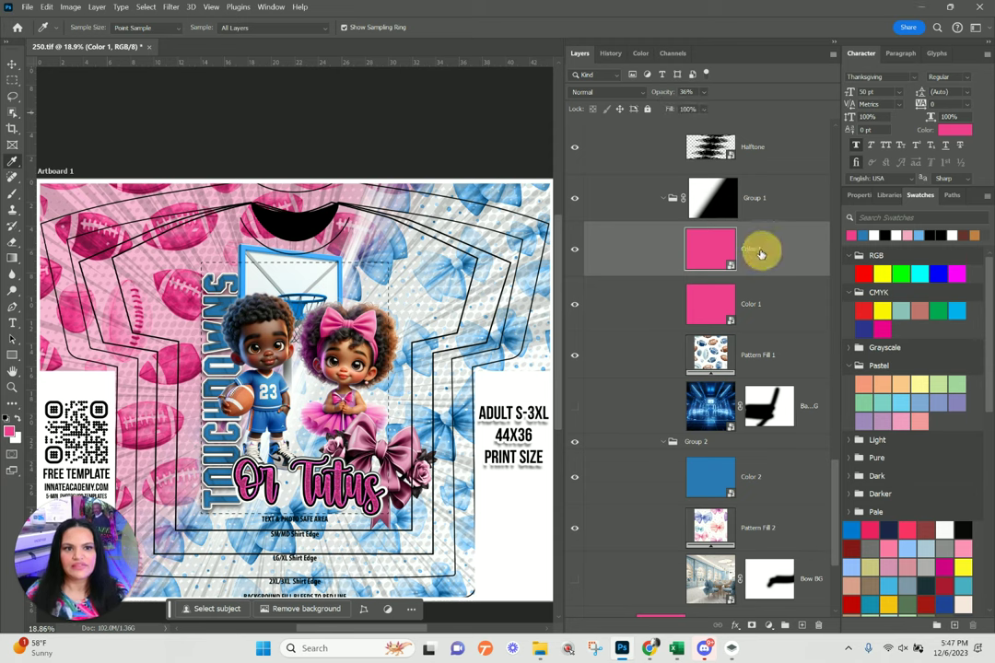
pyautogui.click(765, 314)
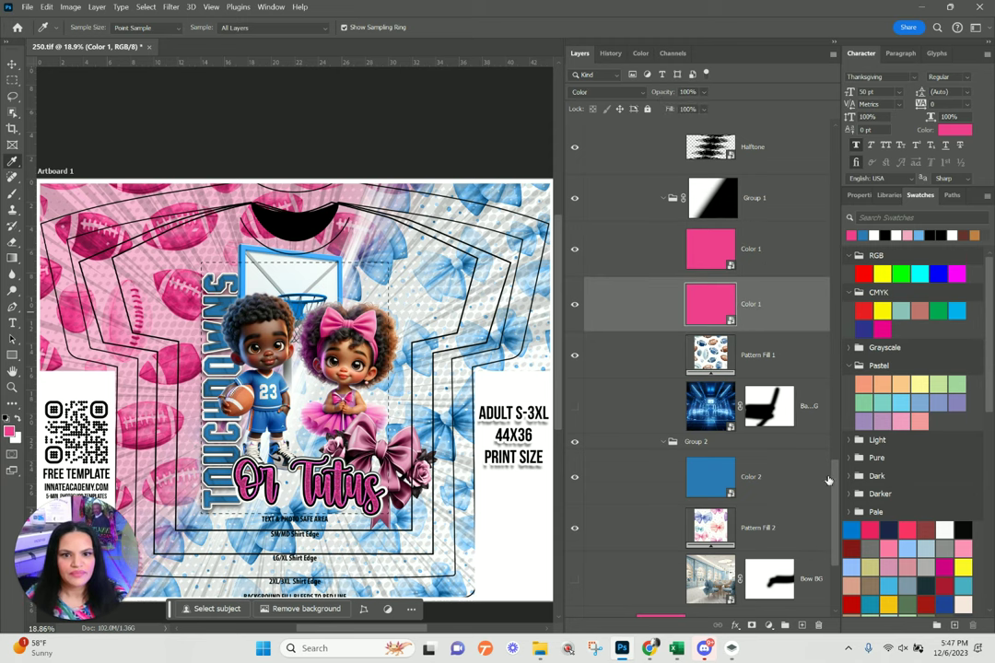
pyautogui.click(780, 479)
# - Duplicate the blue Color 2 layer and set the copy to Normal blending at 38% opacity
pyautogui.rightClick(780, 479)
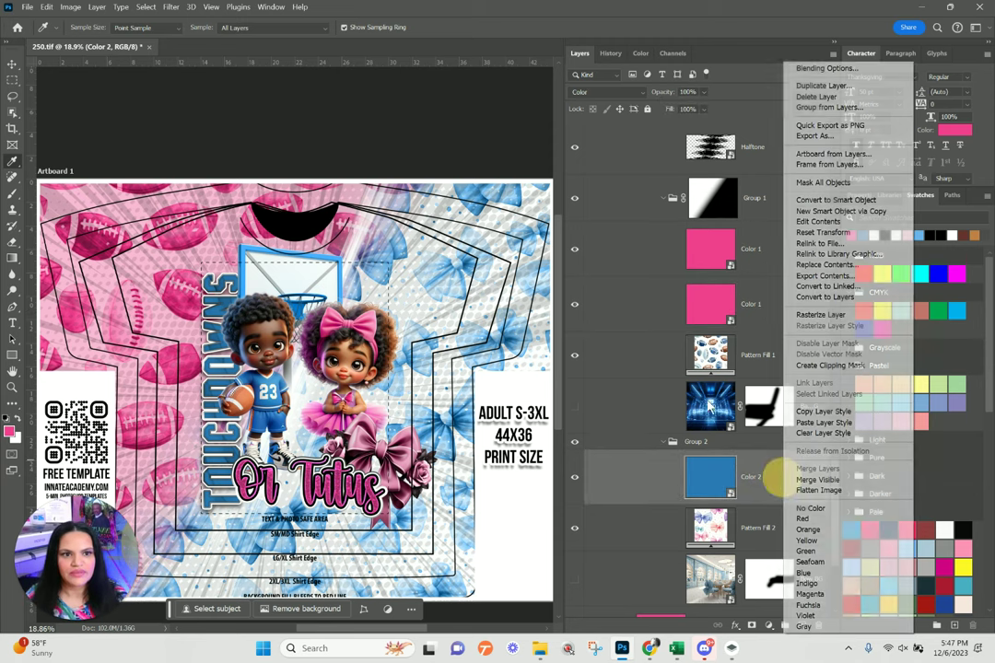
pyautogui.click(700, 81)
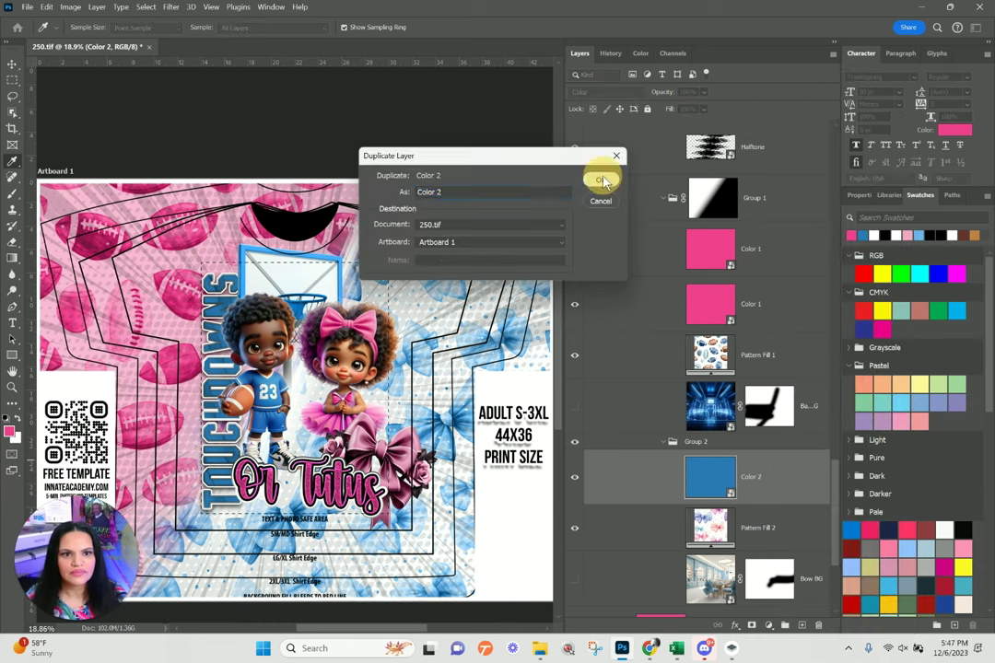
pyautogui.click(600, 179)
pyautogui.click(762, 245)
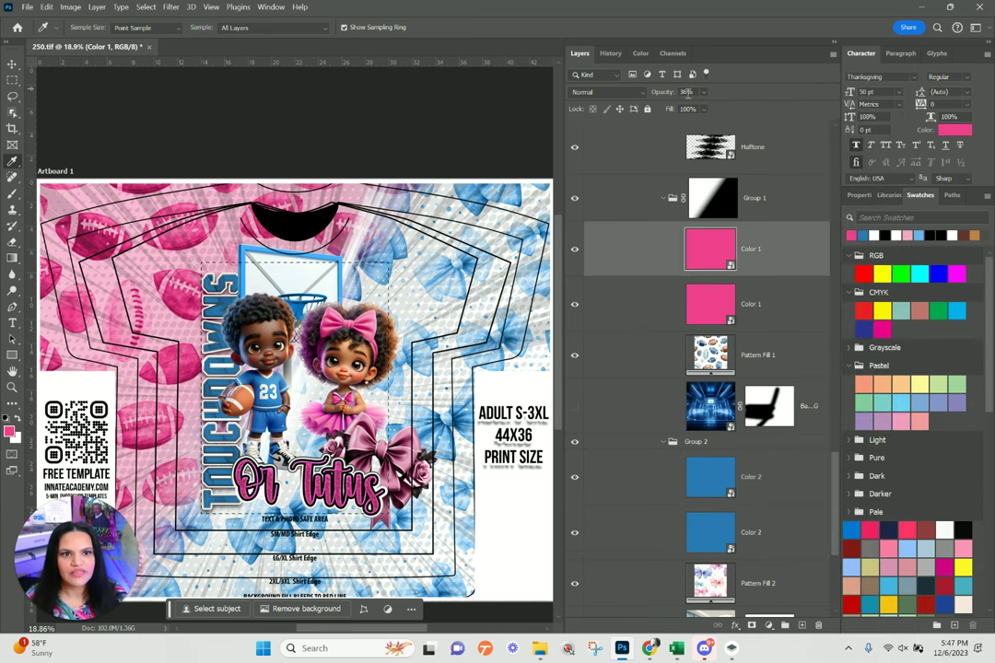
pyautogui.click(754, 475)
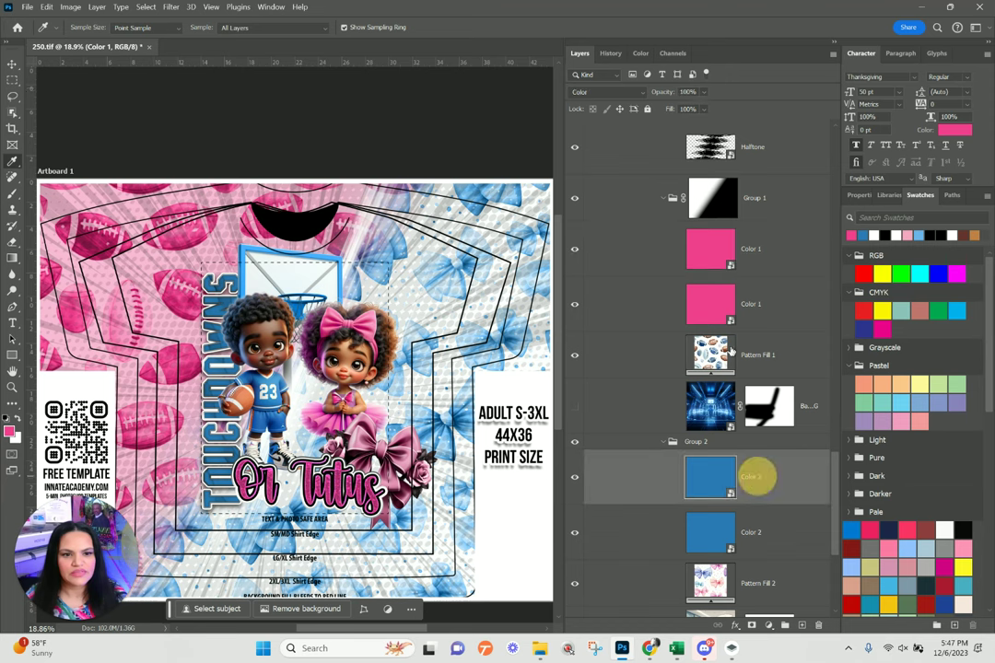
pyautogui.click(702, 93)
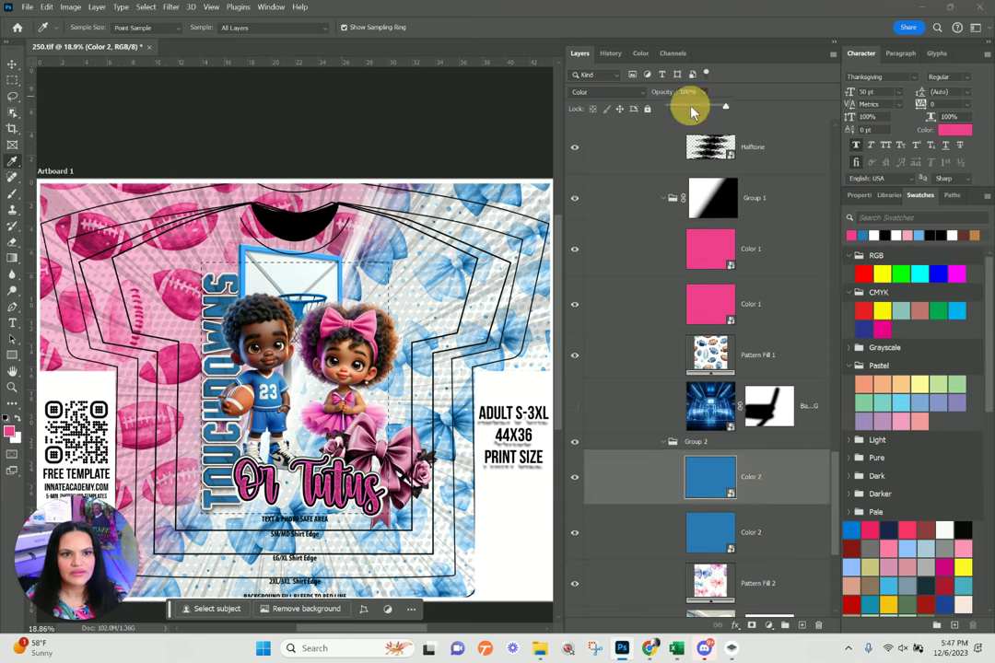
pyautogui.moveTo(691, 111); pyautogui.dragTo(692, 109)
pyautogui.click(765, 482)
pyautogui.click(603, 92)
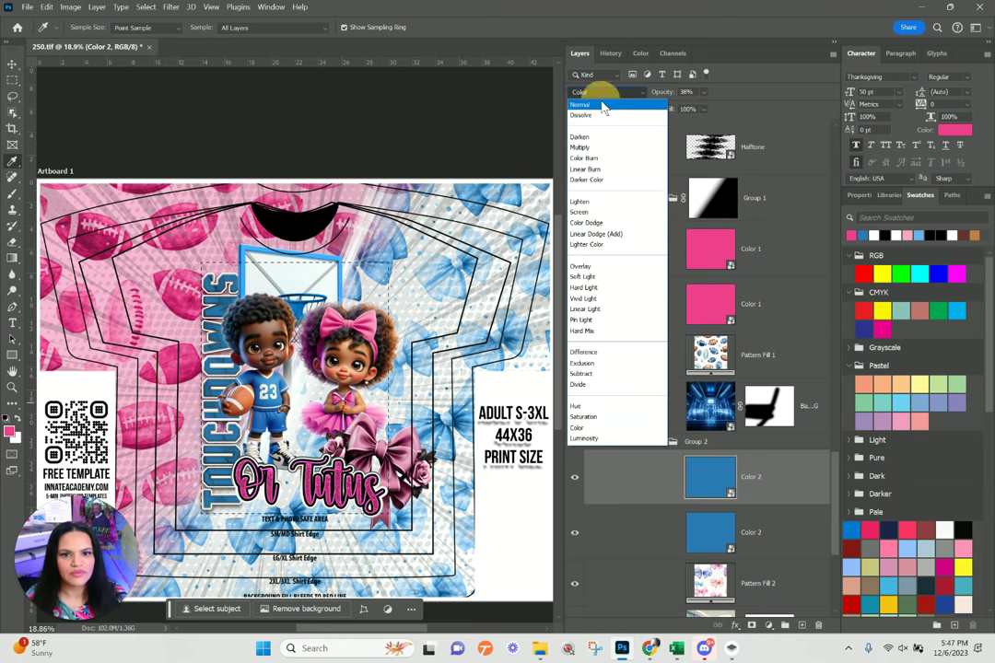
pyautogui.click(601, 105)
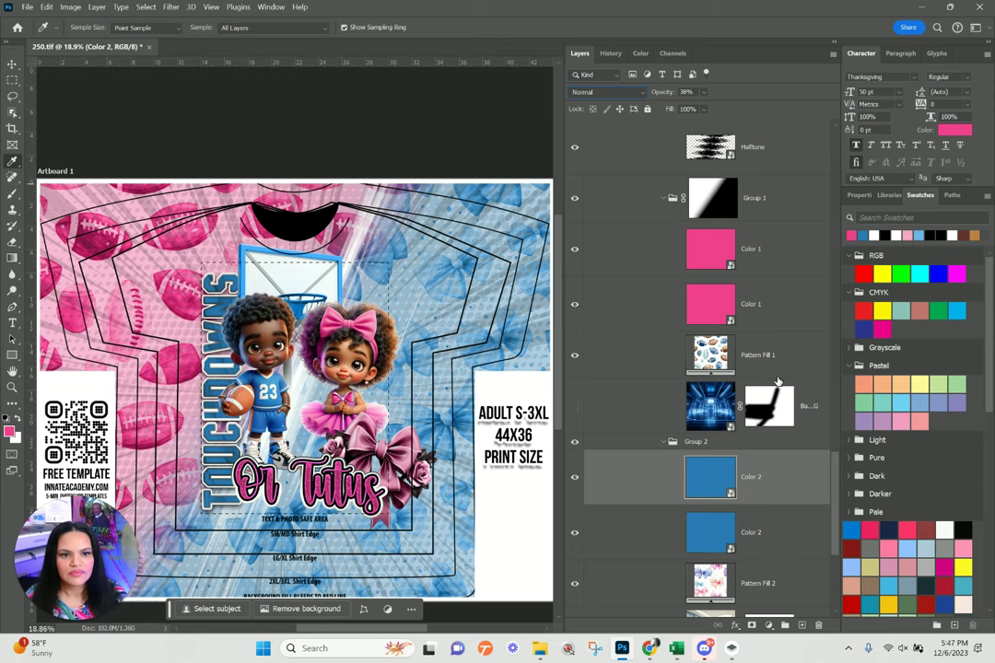
pyautogui.scroll(-5, 776, 378)
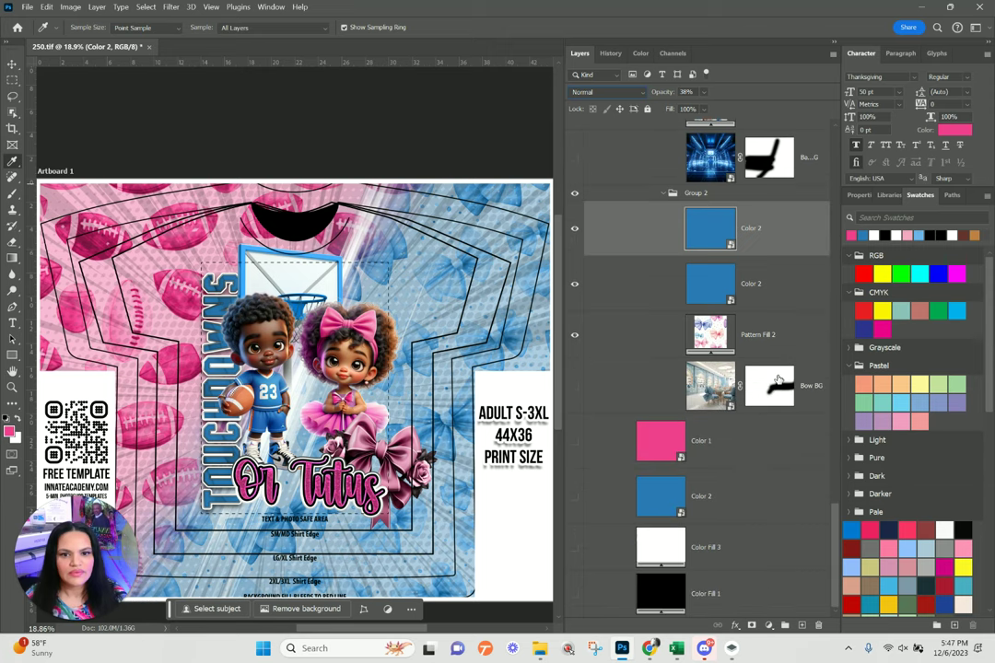
pyautogui.scroll(1, 778, 378)
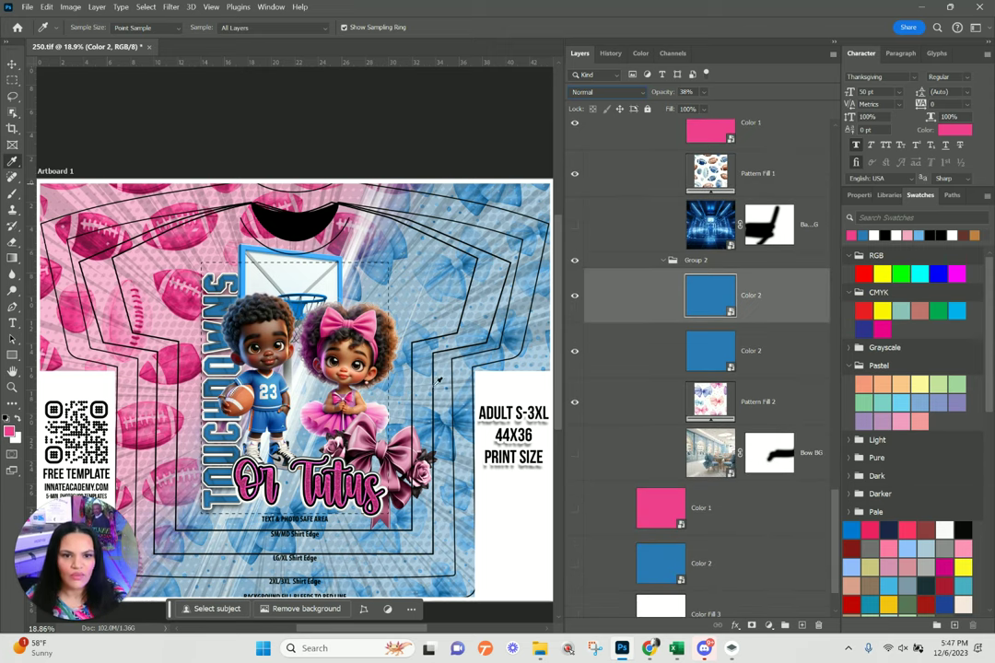
# - Compare the Background Texture group on and off, then hide its Starburst and Halftone layers
pyautogui.scroll(7, 806, 340)
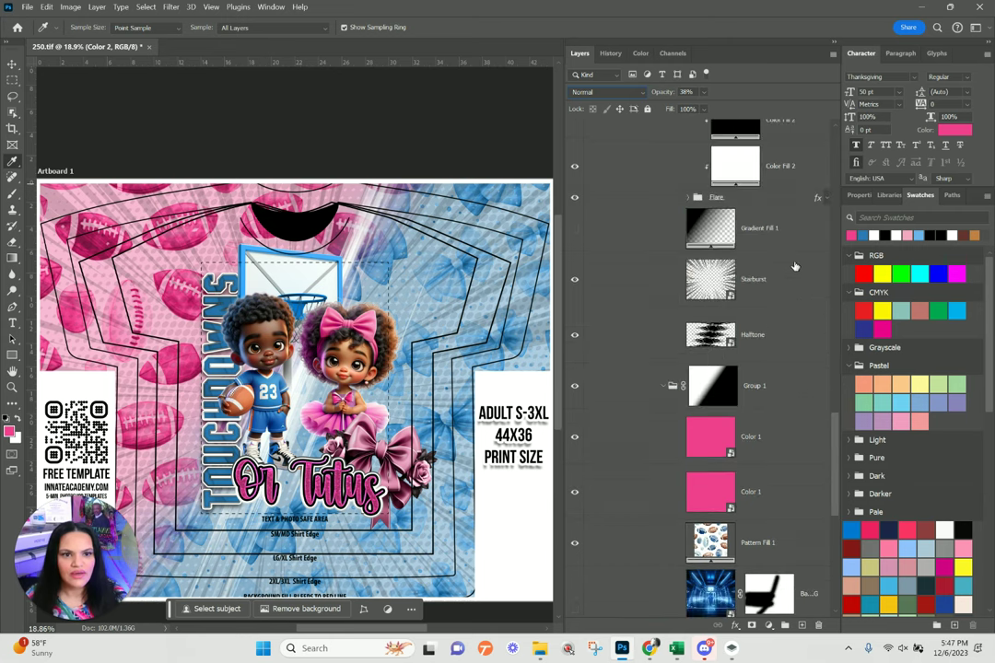
pyautogui.click(766, 231)
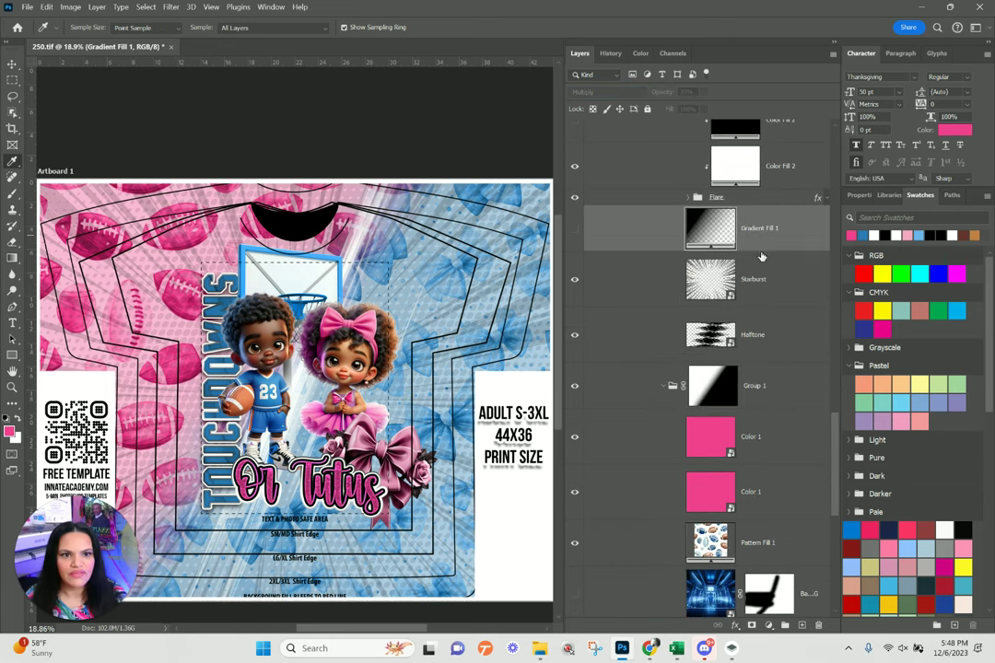
pyautogui.scroll(1, 761, 257)
pyautogui.click(711, 160)
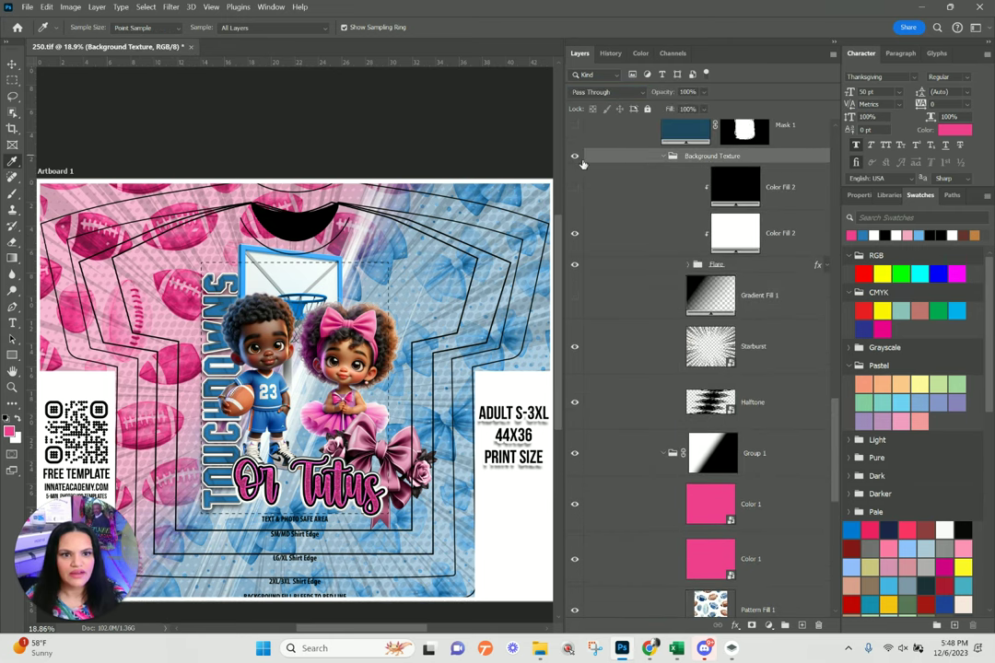
pyautogui.click(575, 158)
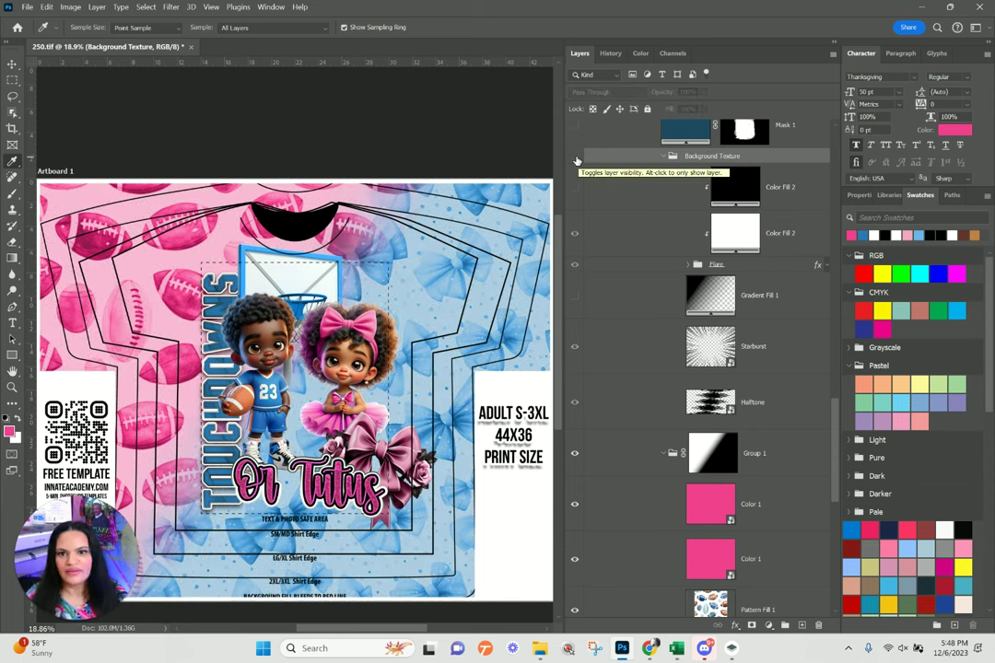
pyautogui.click(575, 157)
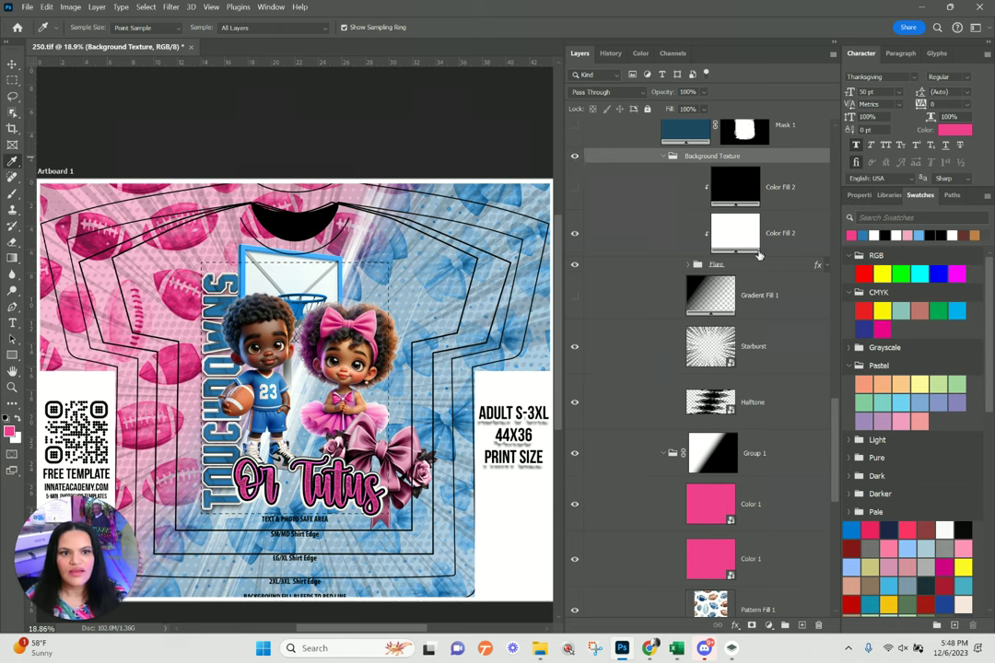
pyautogui.click(649, 267)
pyautogui.click(575, 348)
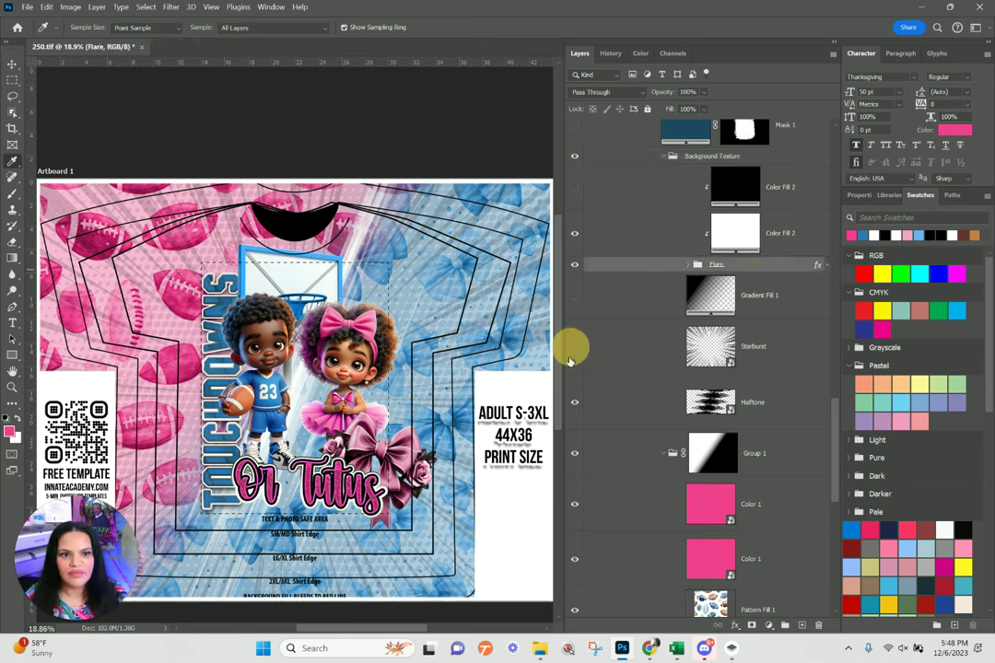
pyautogui.click(573, 410)
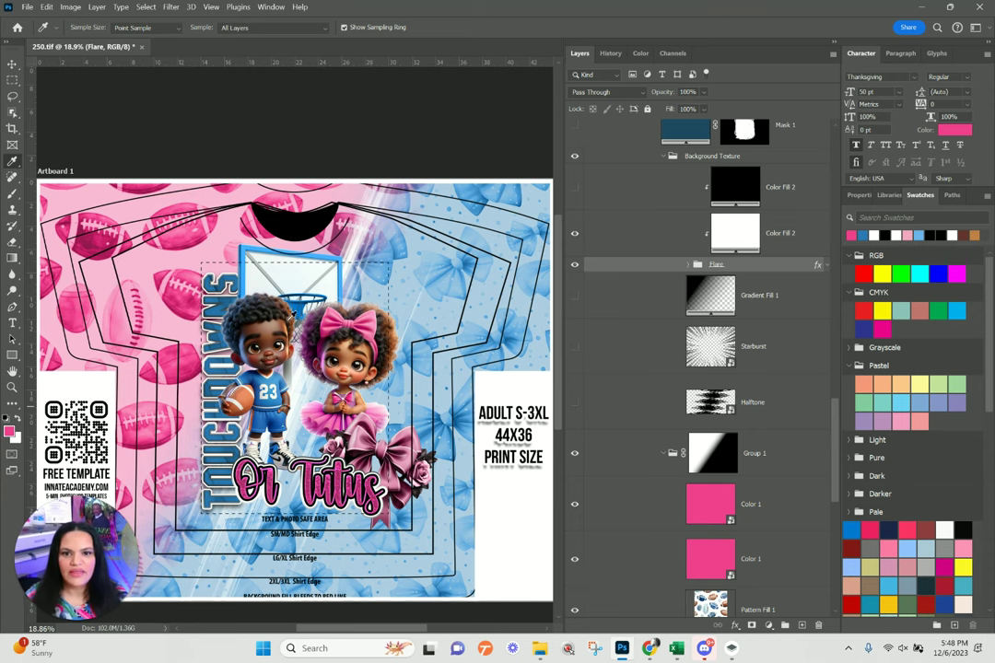
# - Pick the basketball goal layer from the canvas with the Move tool and hide it
pyautogui.click(12, 61)
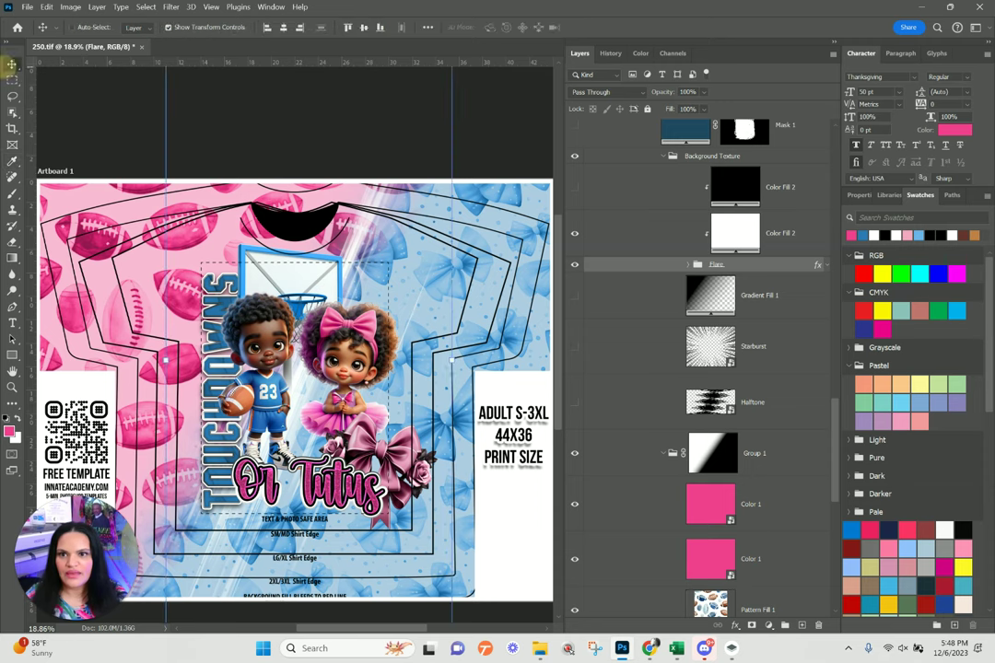
pyautogui.rightClick(311, 284)
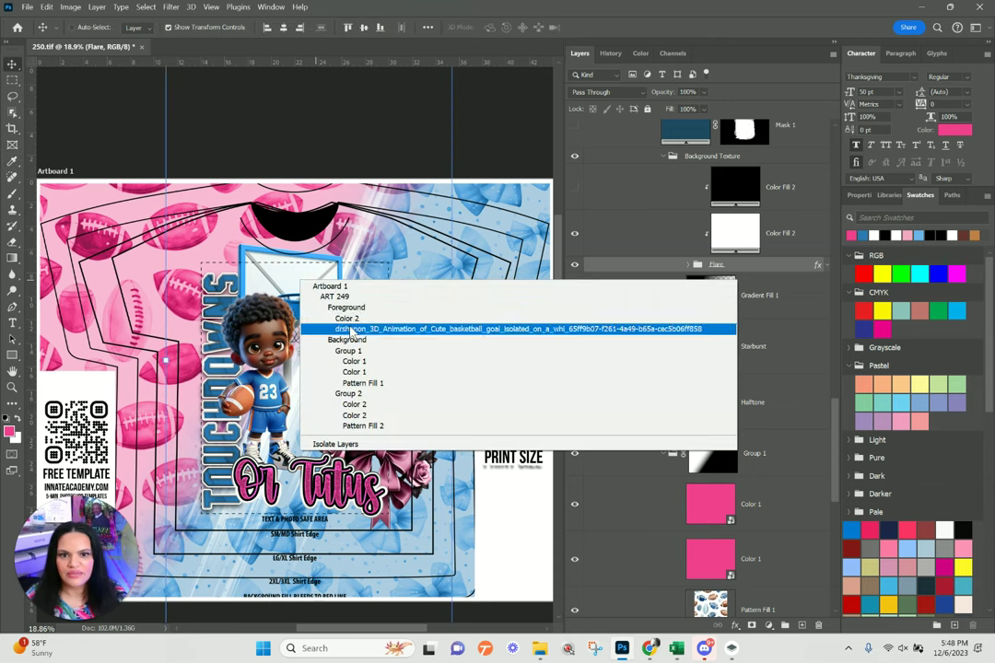
pyautogui.click(396, 329)
pyautogui.scroll(2, 576, 212)
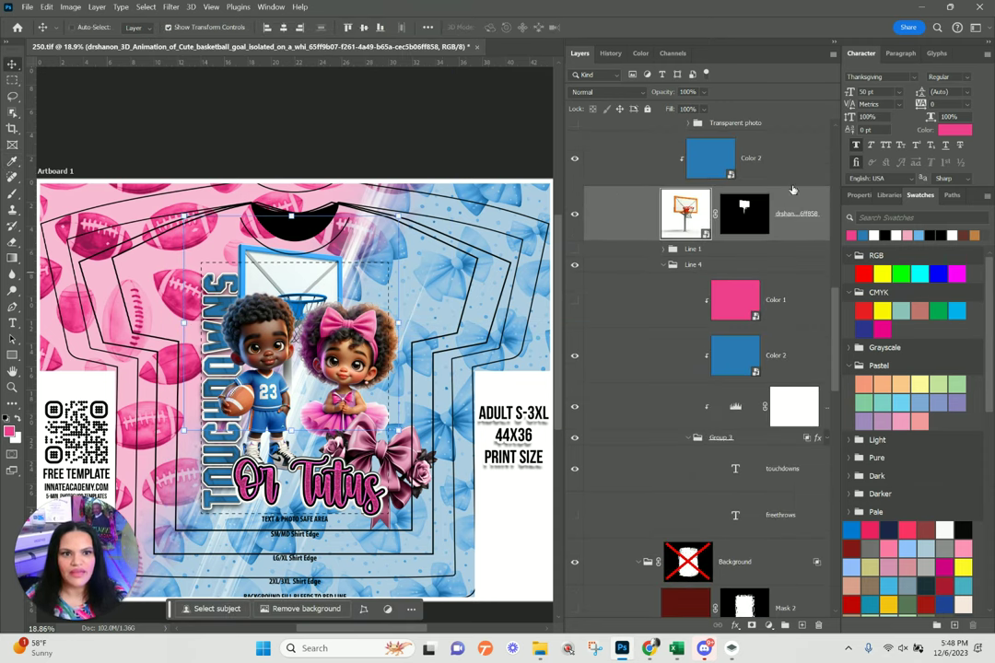
pyautogui.scroll(1, 576, 218)
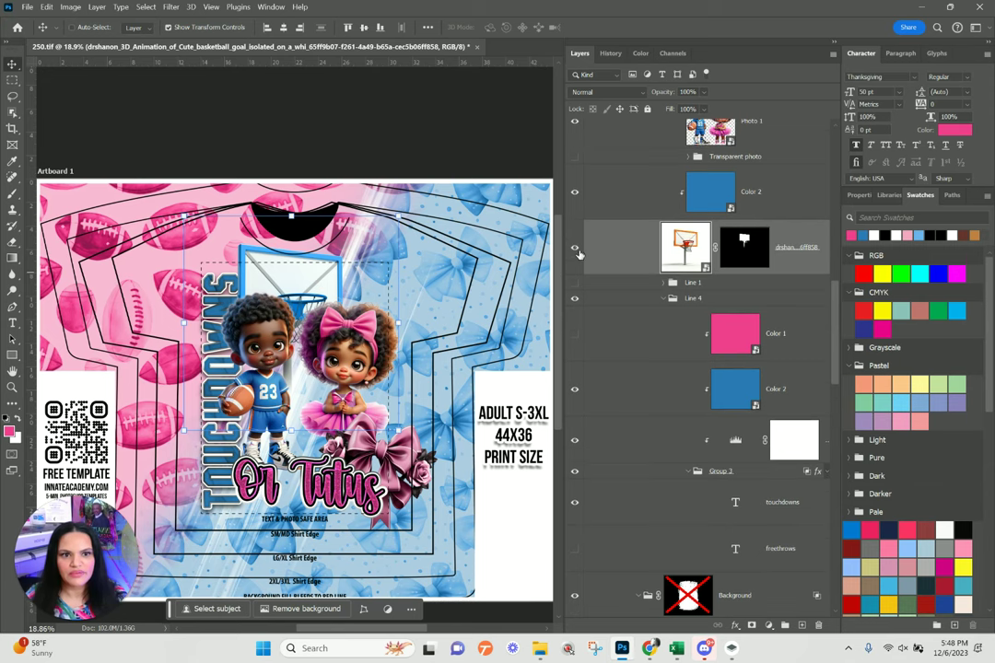
pyautogui.click(574, 249)
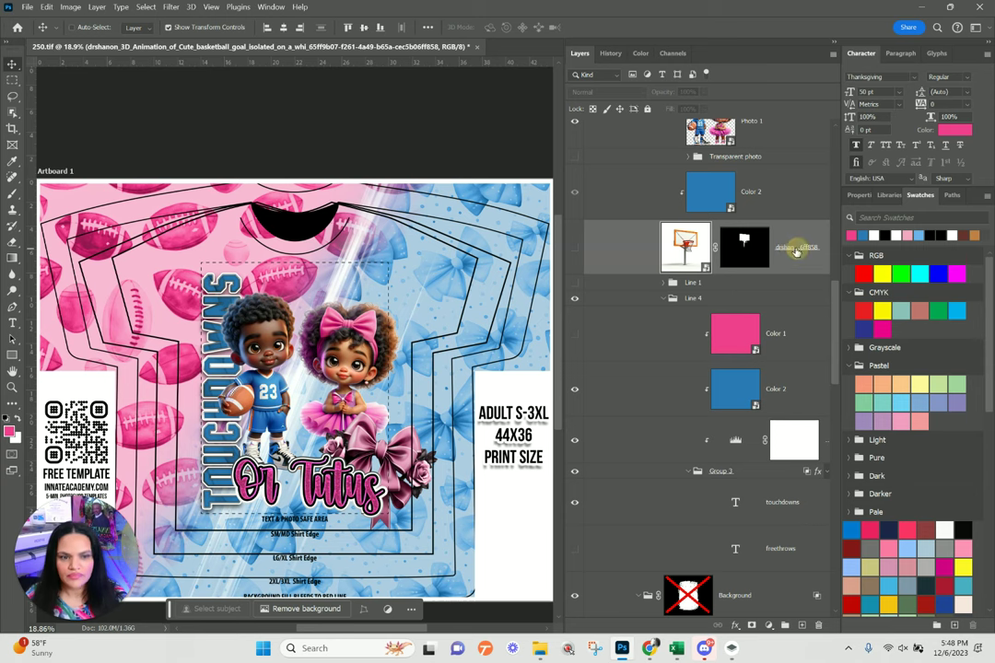
# - Group the hoop layer into Group 5 and move the Color 2 fill above it
pyautogui.hotkey('ctrl', 'g')
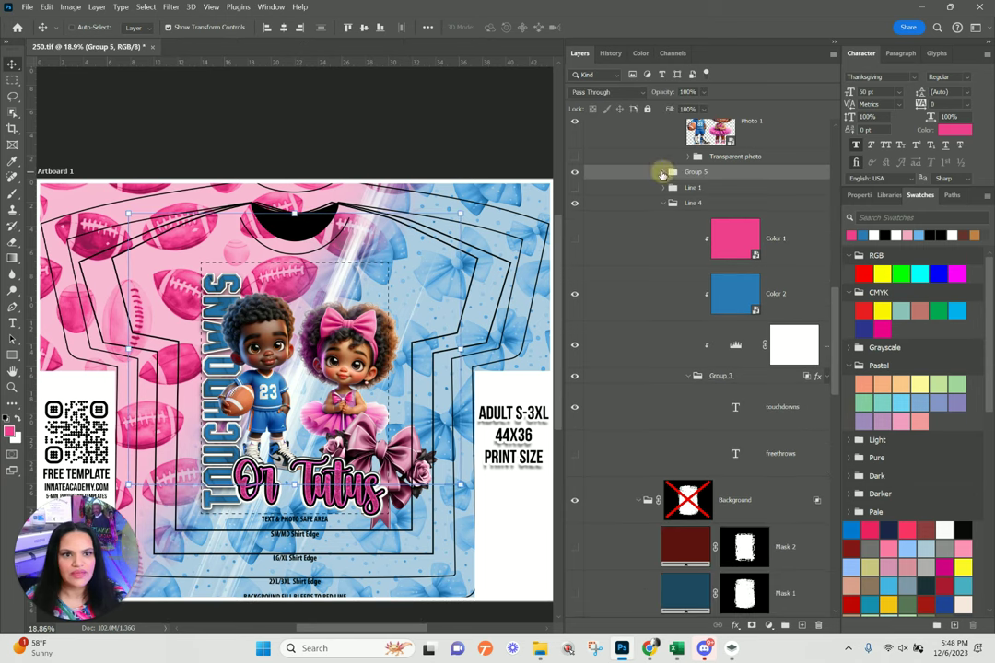
pyautogui.click(664, 172)
pyautogui.moveTo(807, 217); pyautogui.dragTo(661, 175)
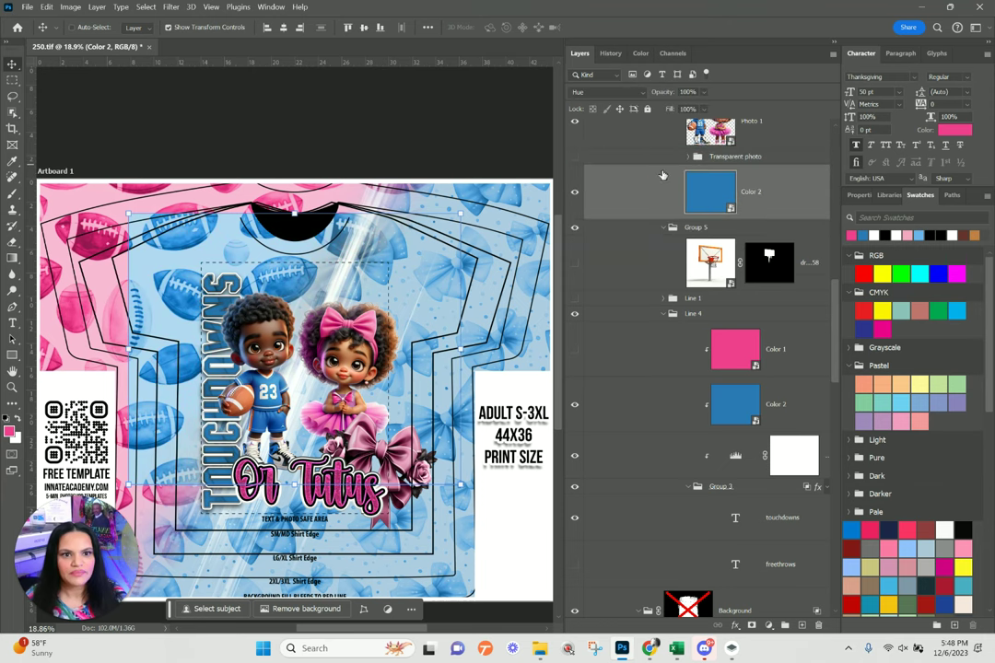
# - Place the Color 2 fill directly above Group 5 and make it a clipping mask
pyautogui.rightClick(772, 197)
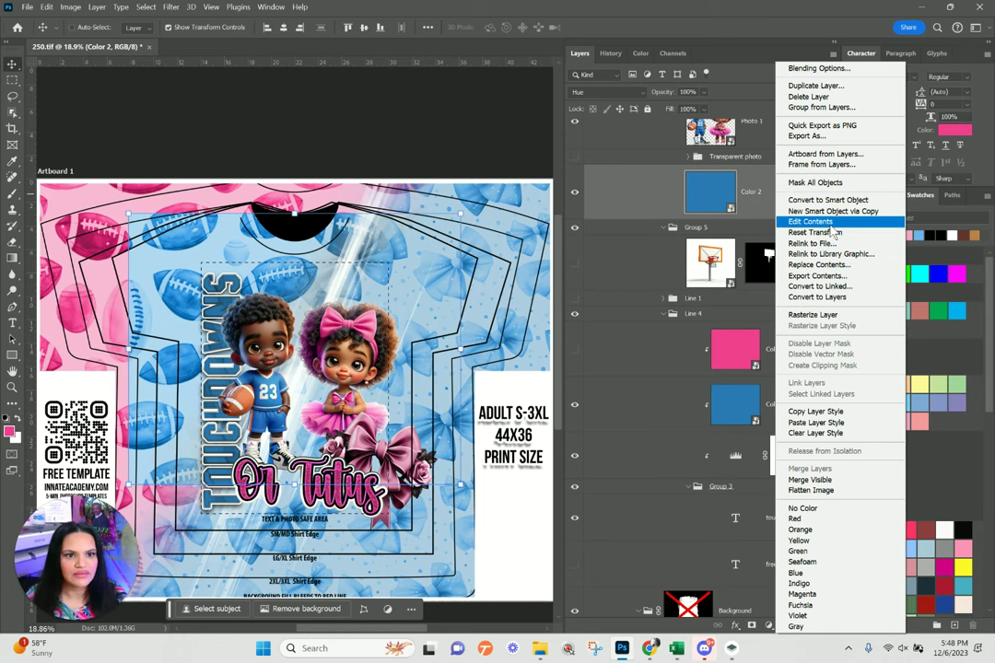
pyautogui.click(768, 201)
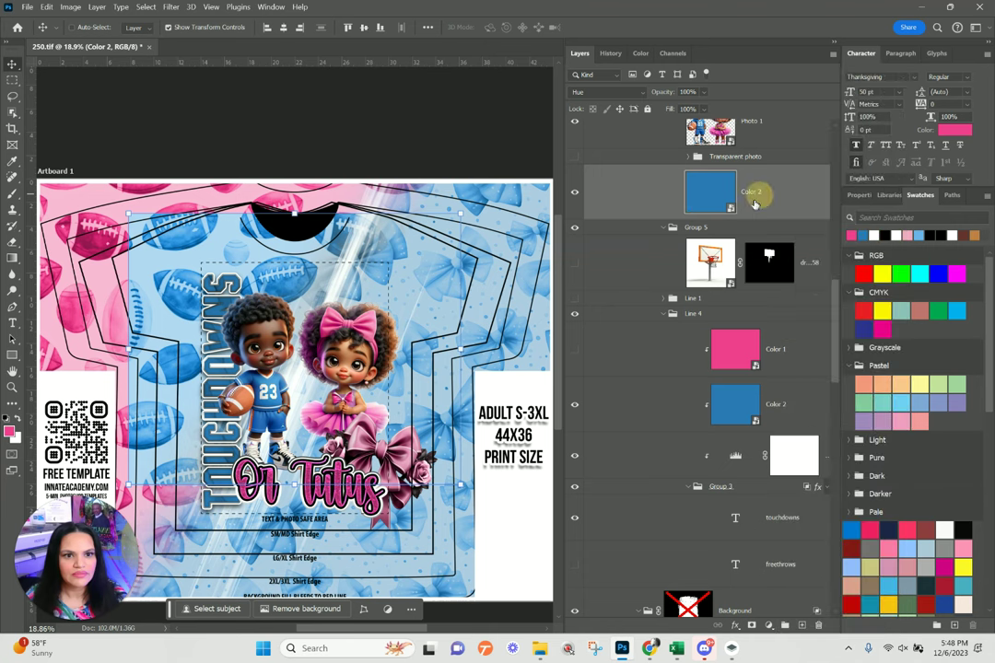
pyautogui.click(650, 213)
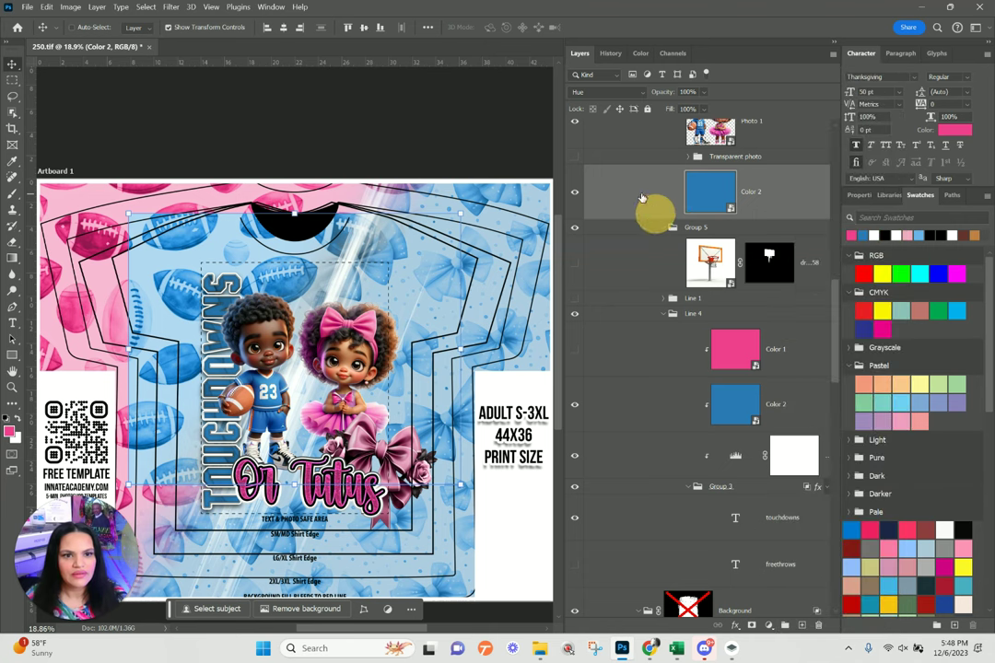
pyautogui.click(635, 211)
pyautogui.moveTo(635, 213); pyautogui.dragTo(636, 223)
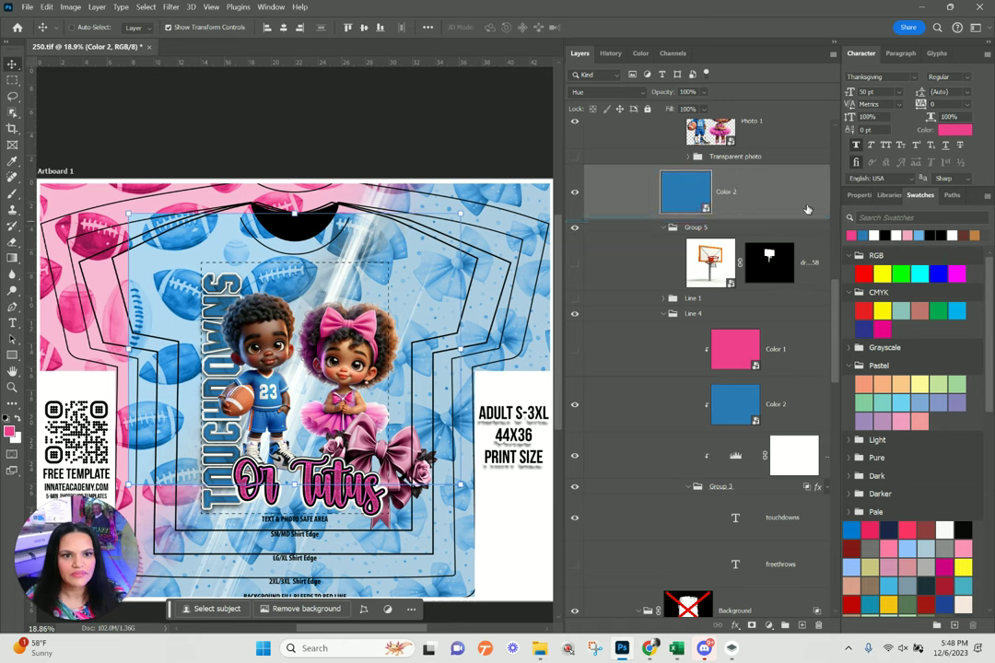
pyautogui.rightClick(776, 201)
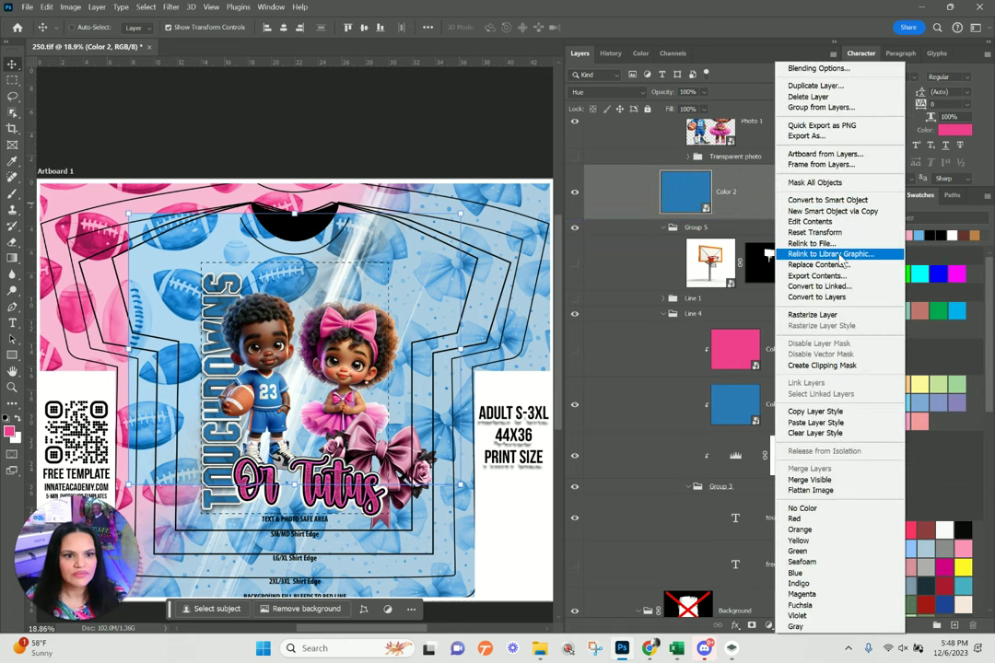
pyautogui.click(822, 365)
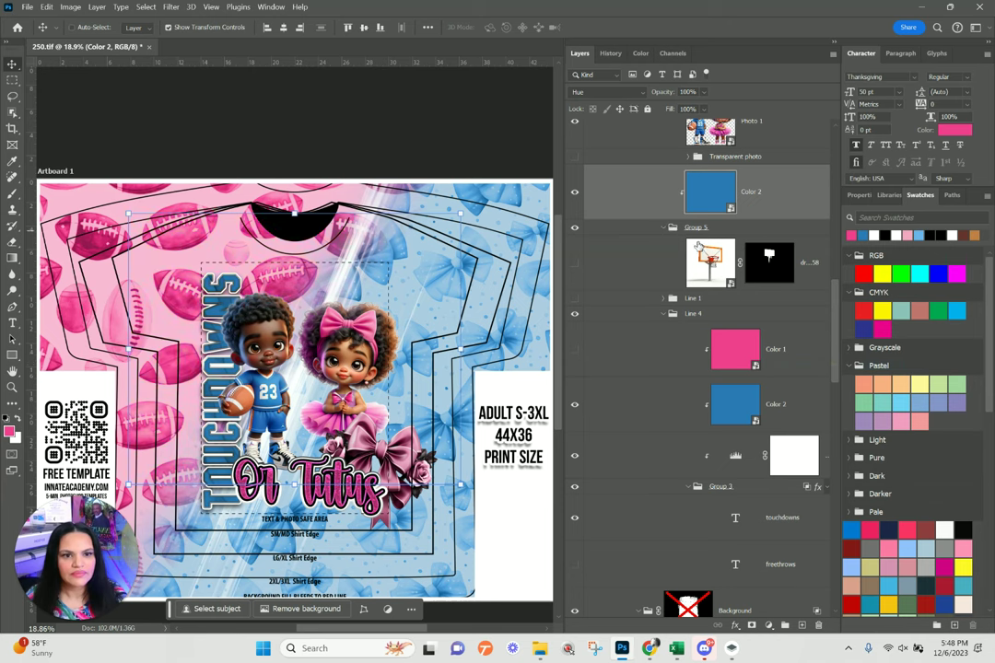
# - Rename Group 5 to 'Accent 1'
pyautogui.doubleClick(696, 227)
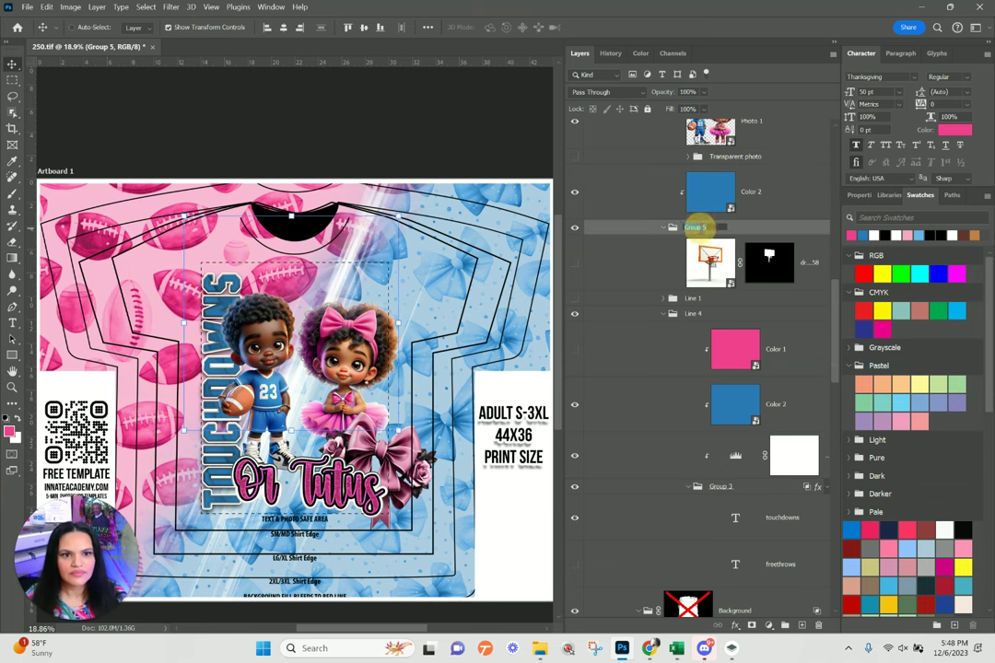
pyautogui.write('Accent 1')
pyautogui.press('Return')
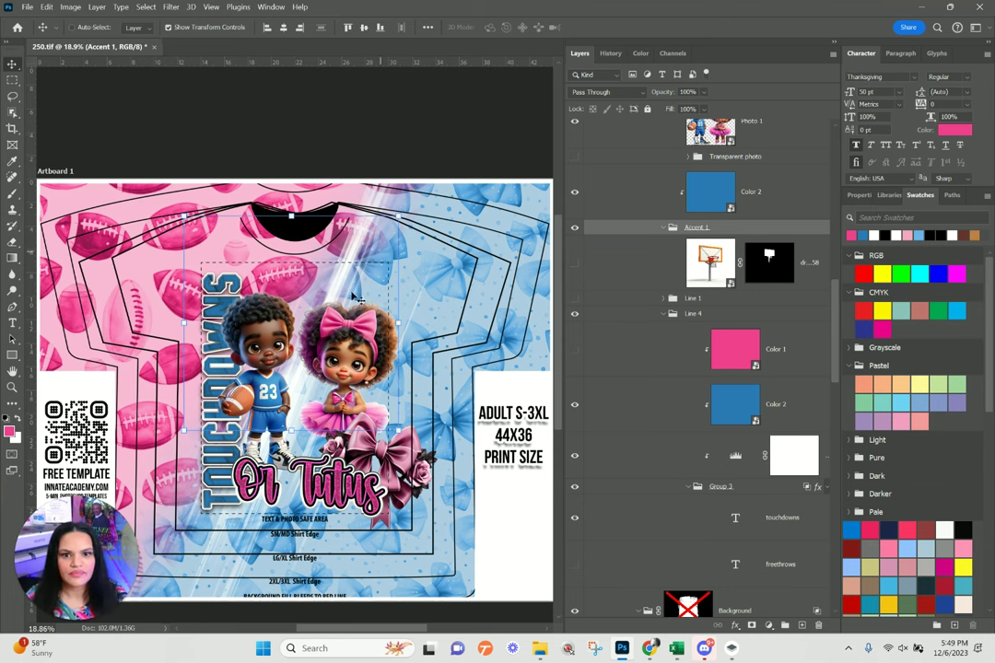
# - Select the blue bow clipart and set Levels 5 input levels to 0, 0.57 and 246
pyautogui.rightClick(388, 437)
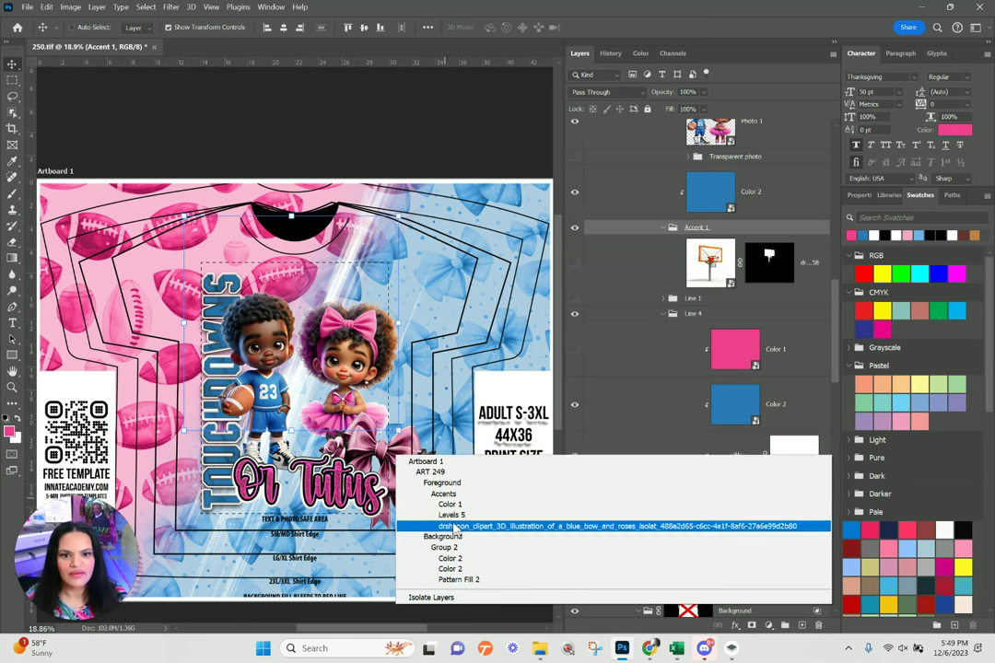
pyautogui.click(553, 526)
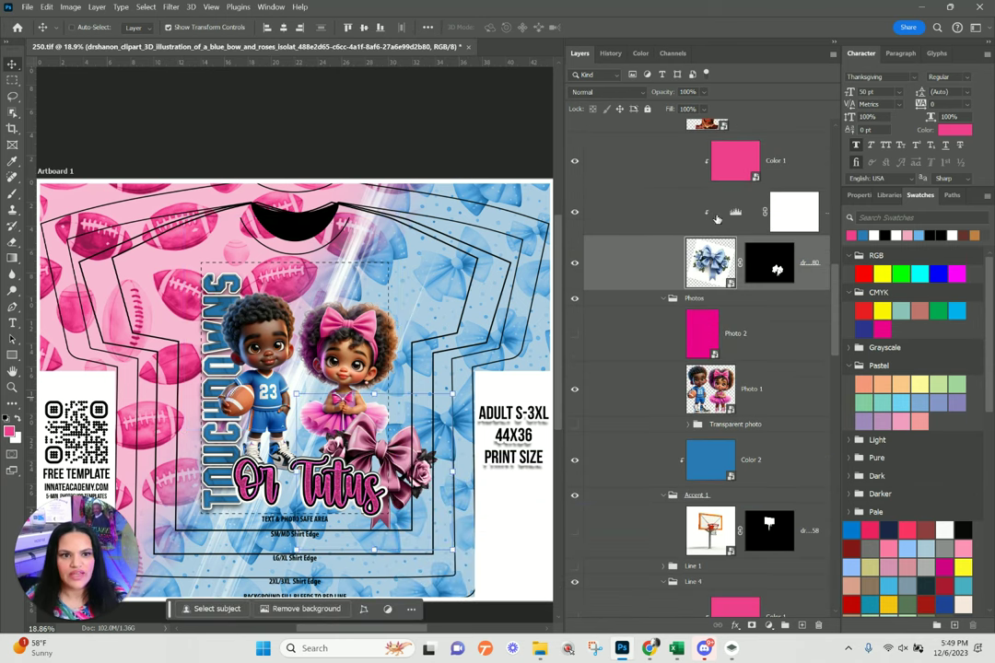
pyautogui.click(717, 219)
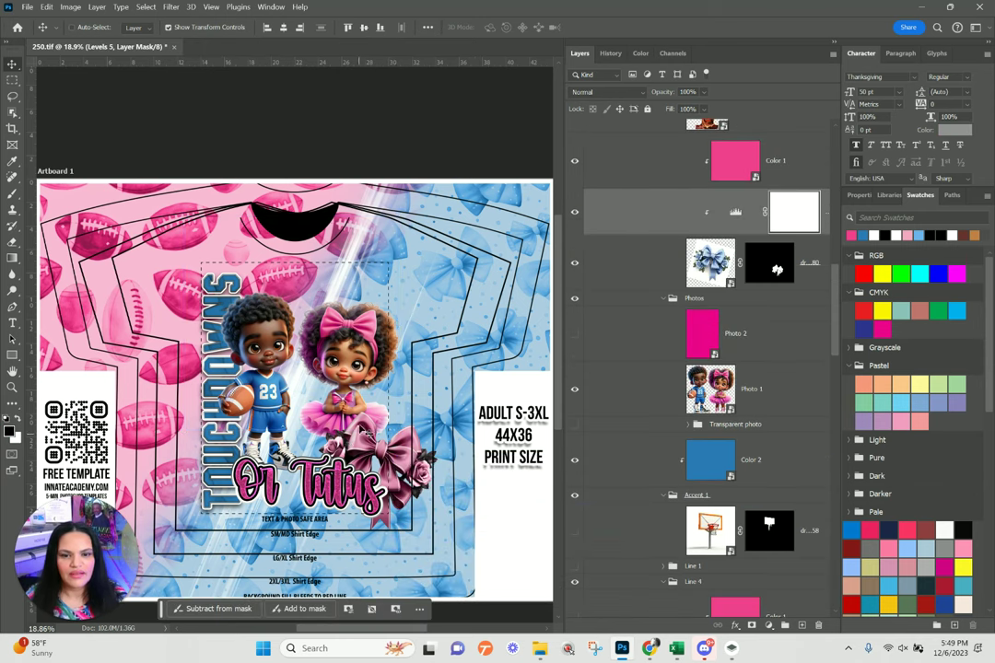
pyautogui.doubleClick(735, 213)
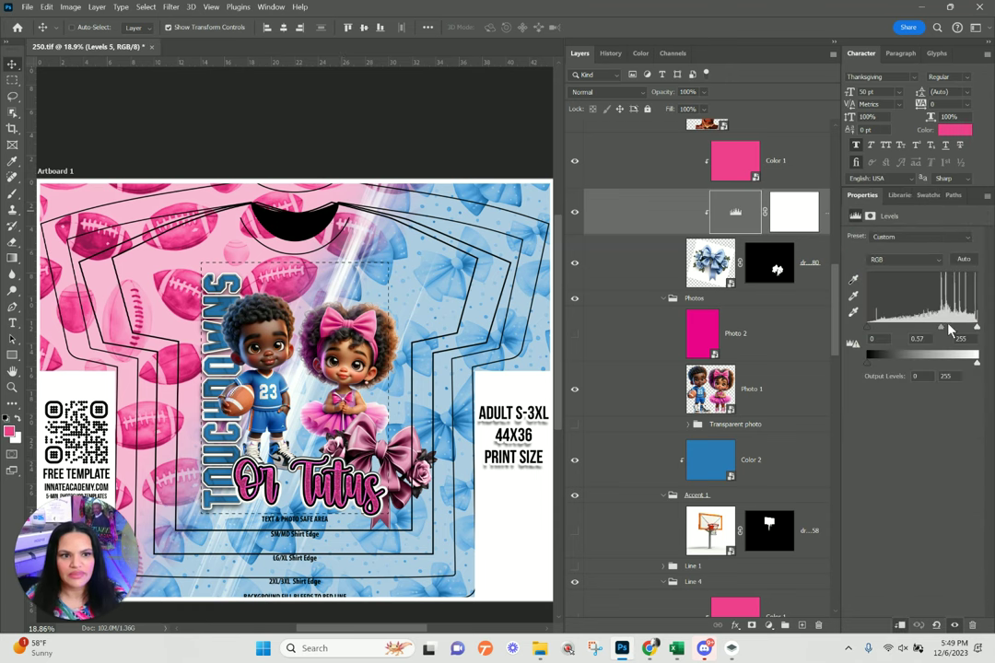
pyautogui.moveTo(941, 328)
pyautogui.mouseDown()
pyautogui.moveTo(912, 329)
pyautogui.moveTo(942, 332)
pyautogui.mouseUp()
pyautogui.click(867, 328)
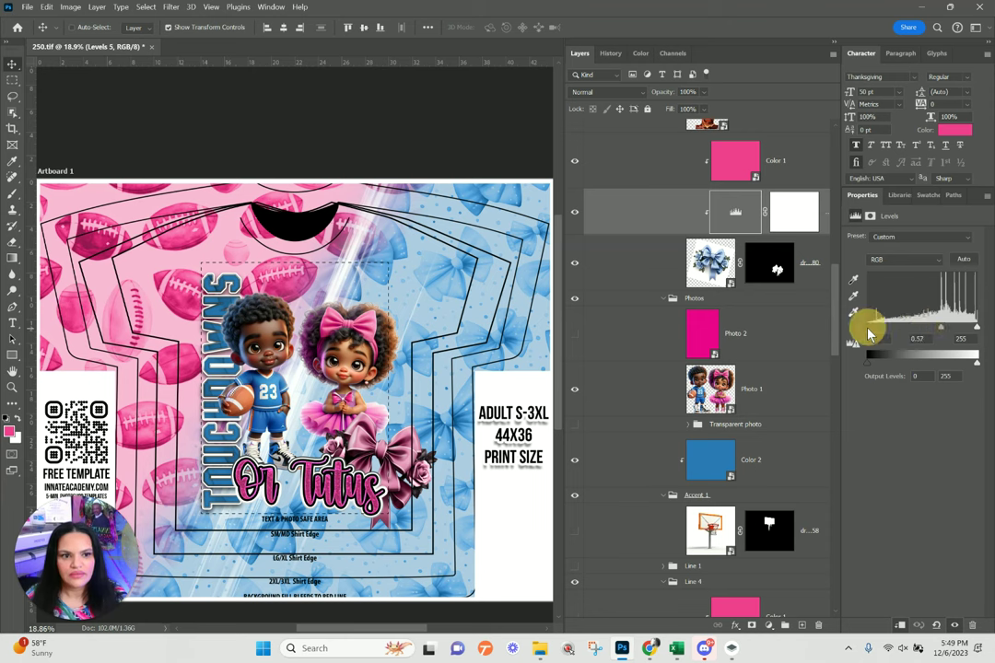
pyautogui.moveTo(977, 334); pyautogui.dragTo(985, 367)
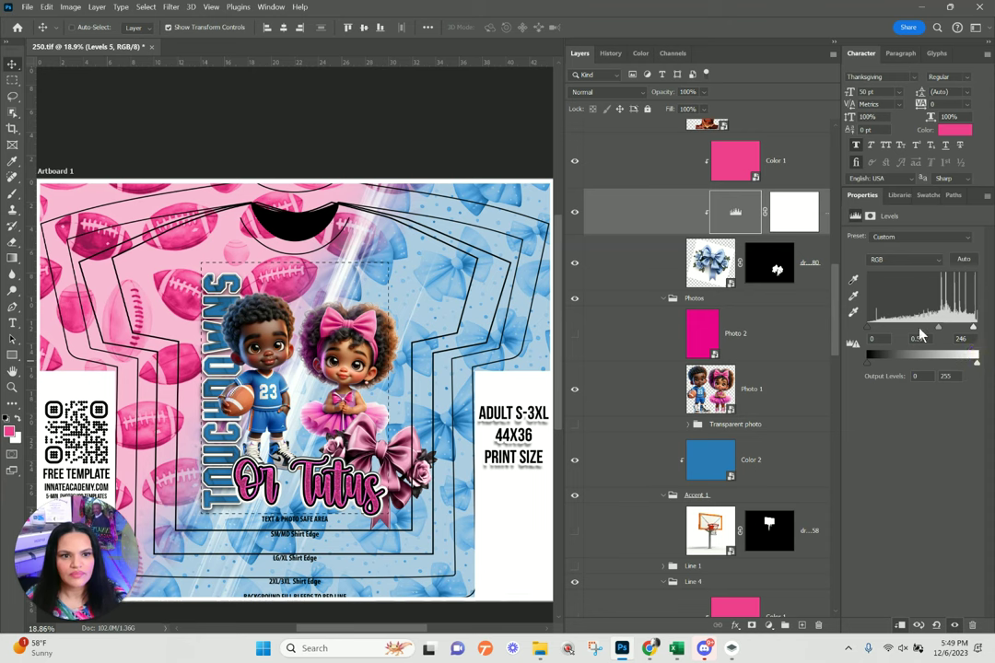
# - Change the Color 1 layer's blend mode from Hue to Color
pyautogui.click(773, 157)
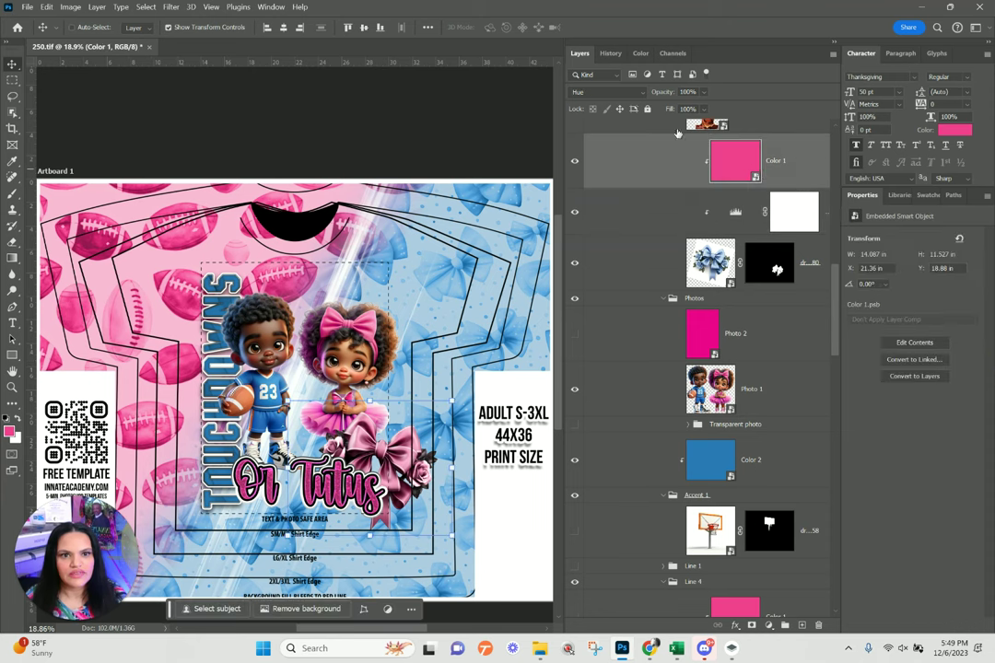
pyautogui.click(590, 93)
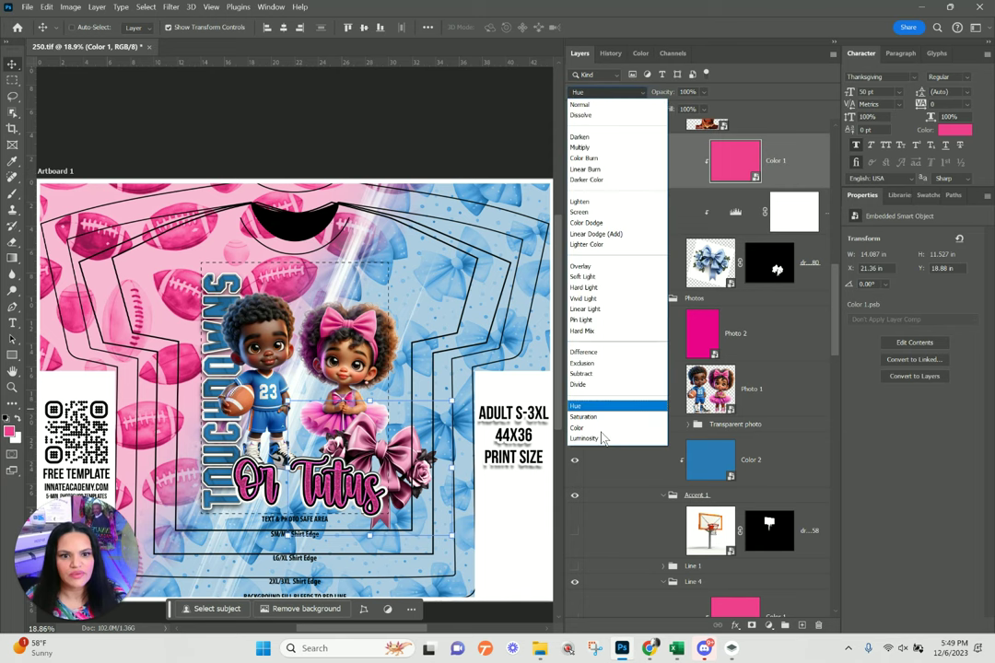
pyautogui.click(600, 430)
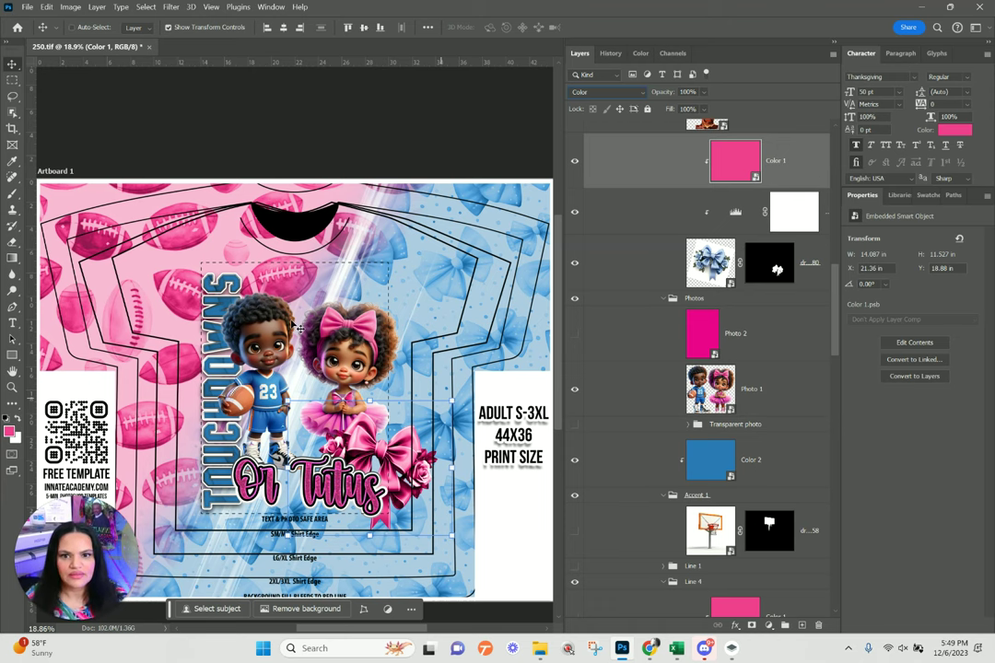
# - Select the Photo 2 layer and scroll up the Layers panel
pyautogui.click(776, 348)
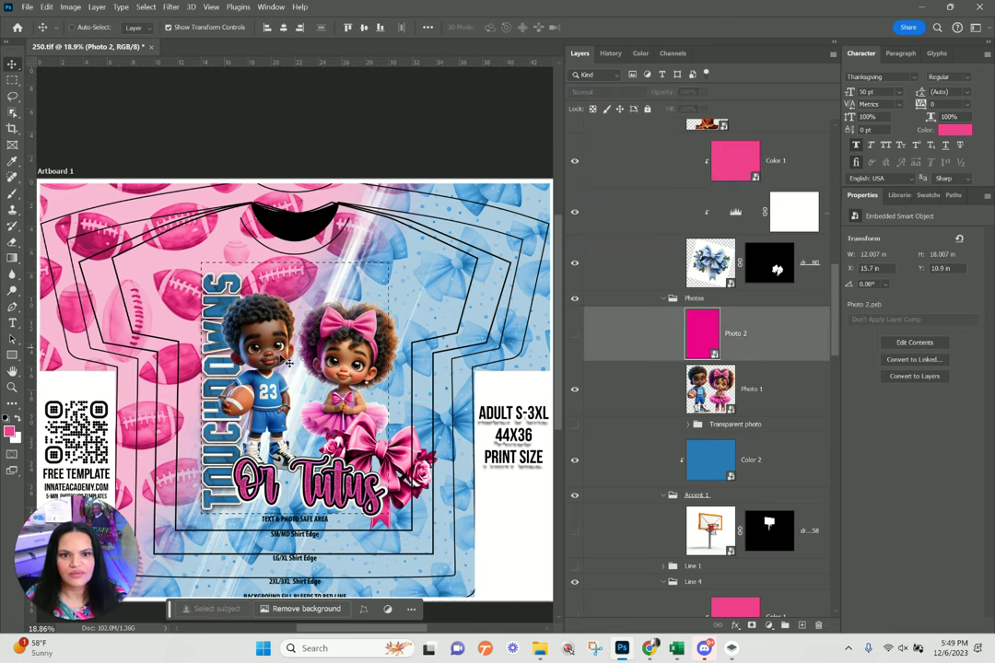
pyautogui.scroll(1, 346, 351)
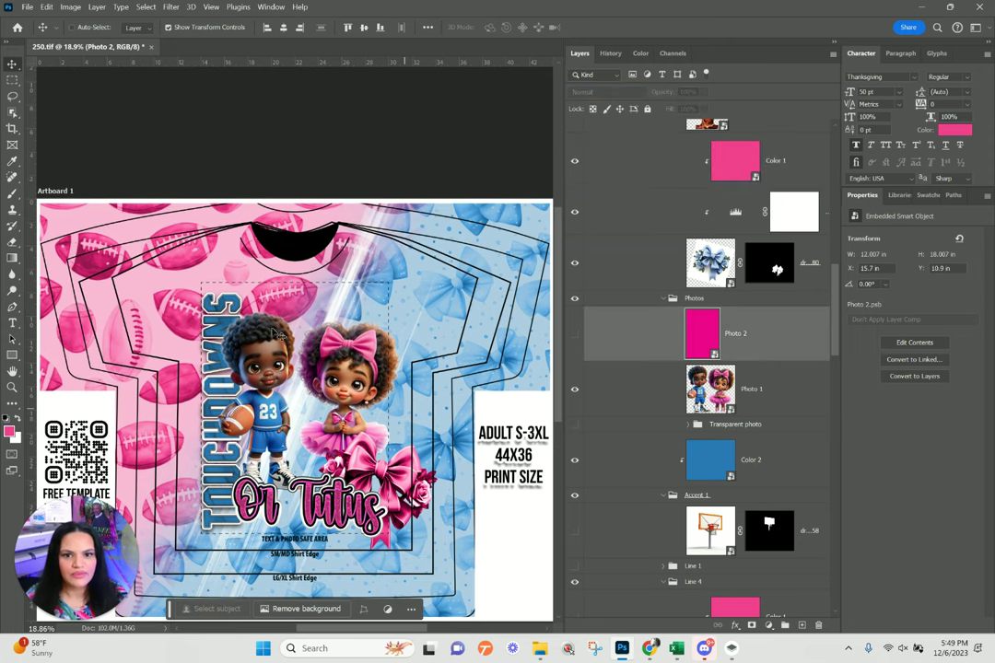
pyautogui.scroll(10, 723, 248)
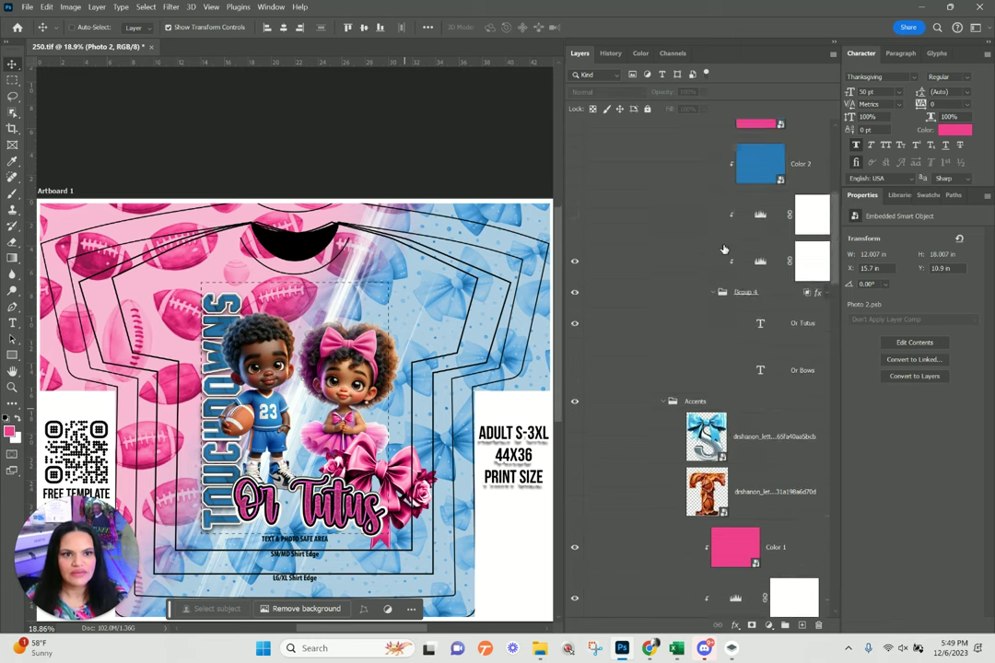
# - Quick Export the ART 249 group as a PNG to Downloads named ART 249-4.png
pyautogui.click(652, 365)
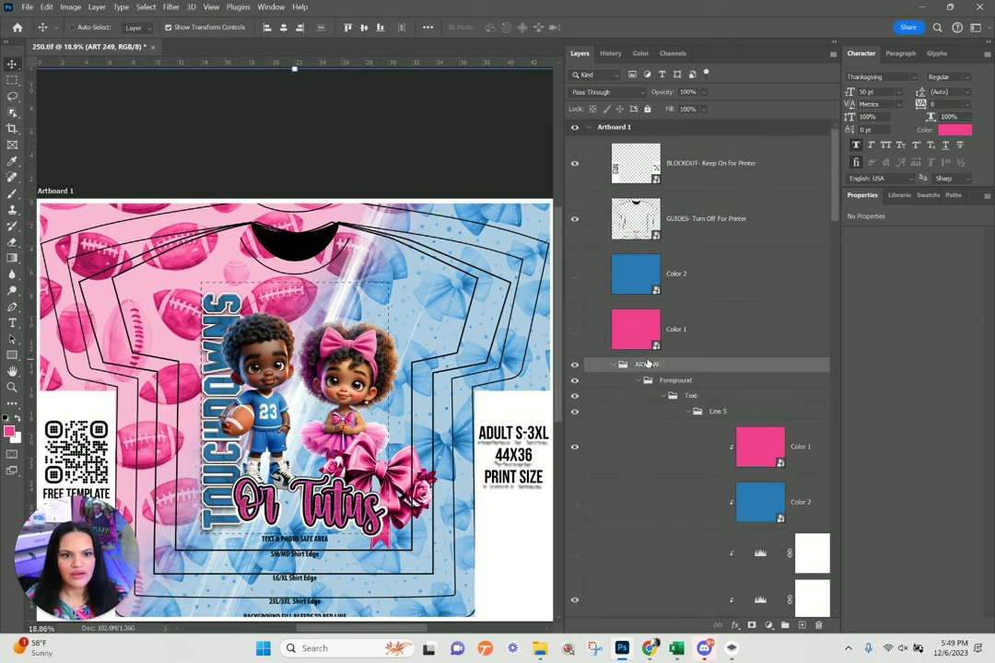
pyautogui.rightClick(653, 364)
pyautogui.click(702, 170)
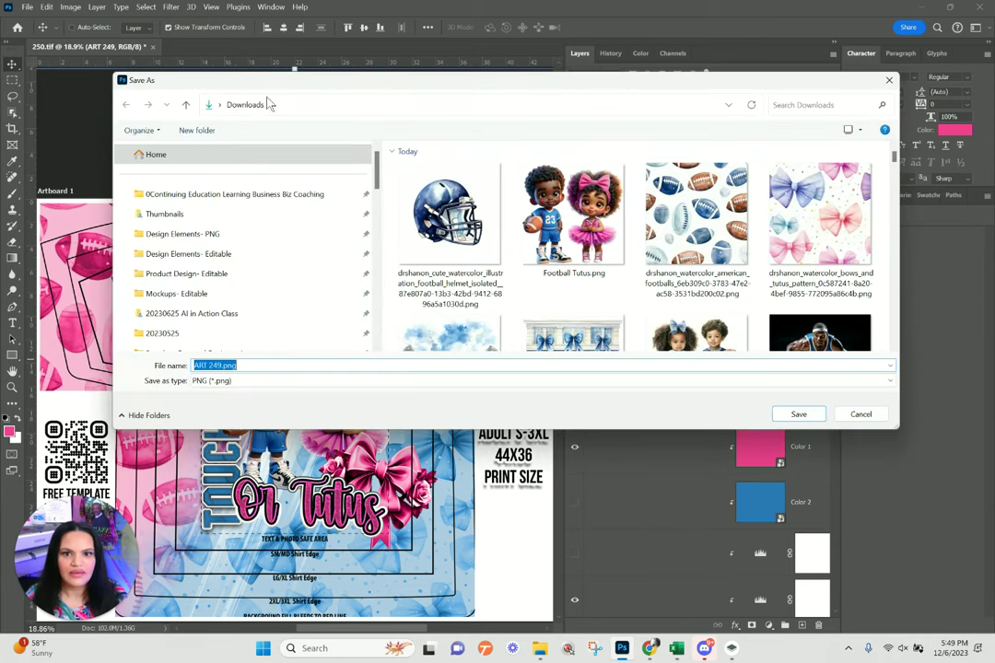
pyautogui.scroll(-2, 238, 289)
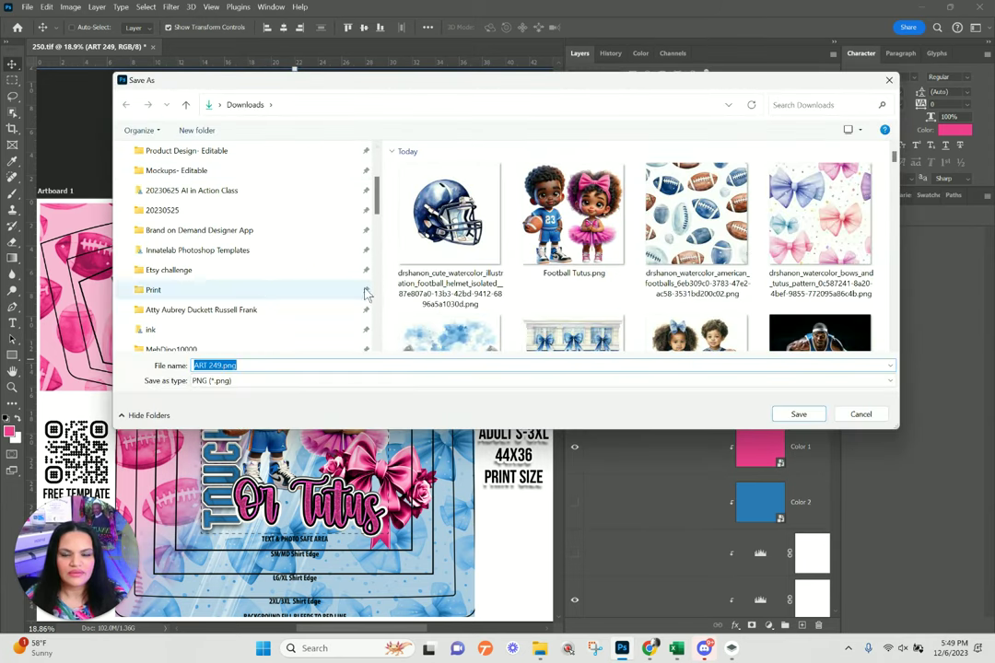
pyautogui.click(235, 366)
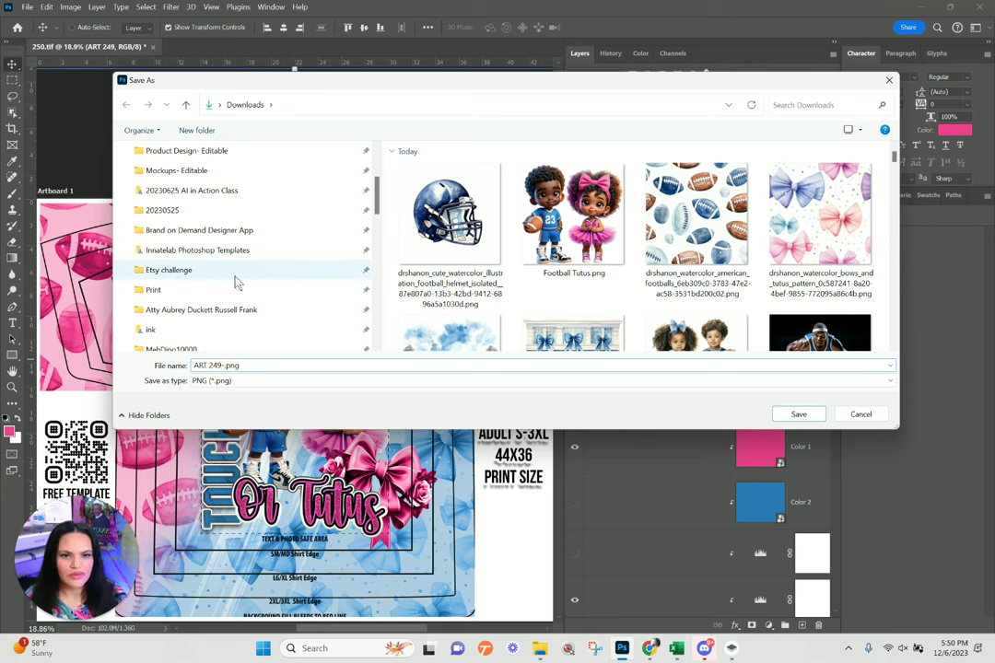
pyautogui.write('3')
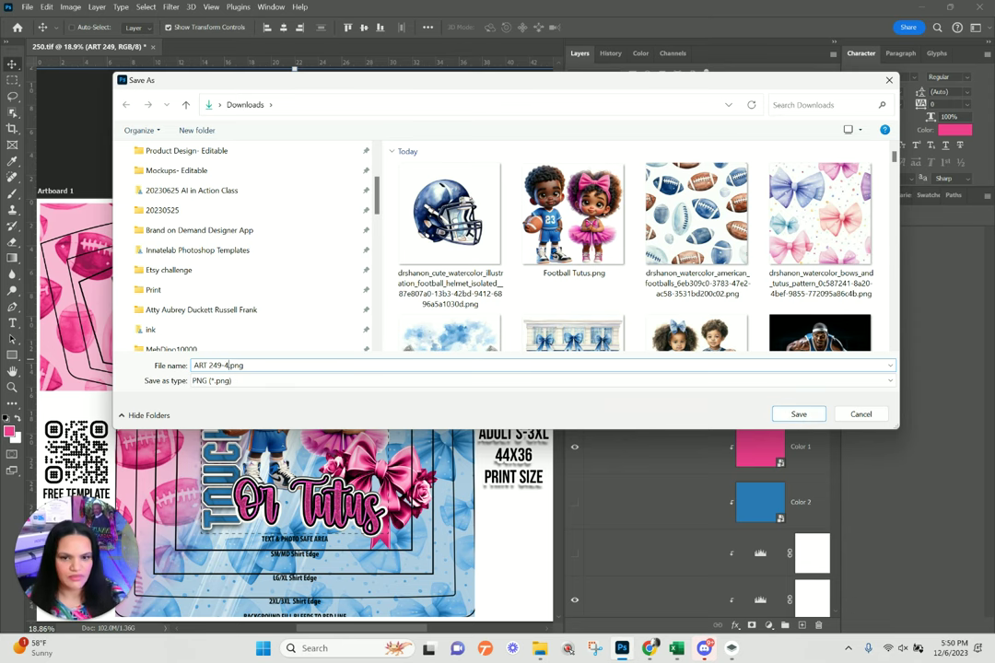
pyautogui.press('Return')
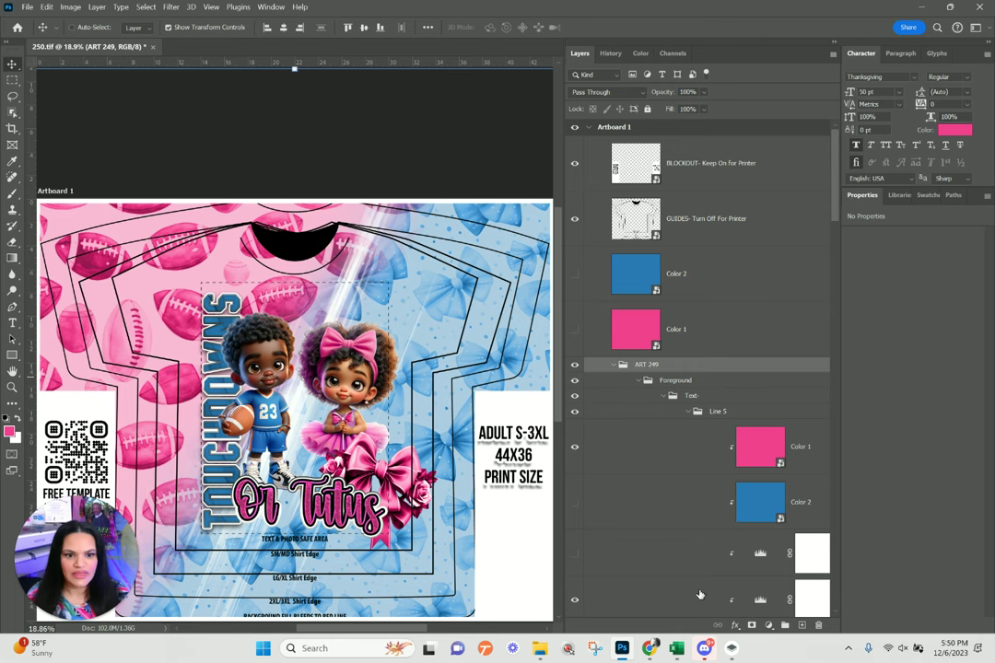
# - Open the Photo 1 smart object and hide the Football Tutus artwork
pyautogui.rightClick(358, 366)
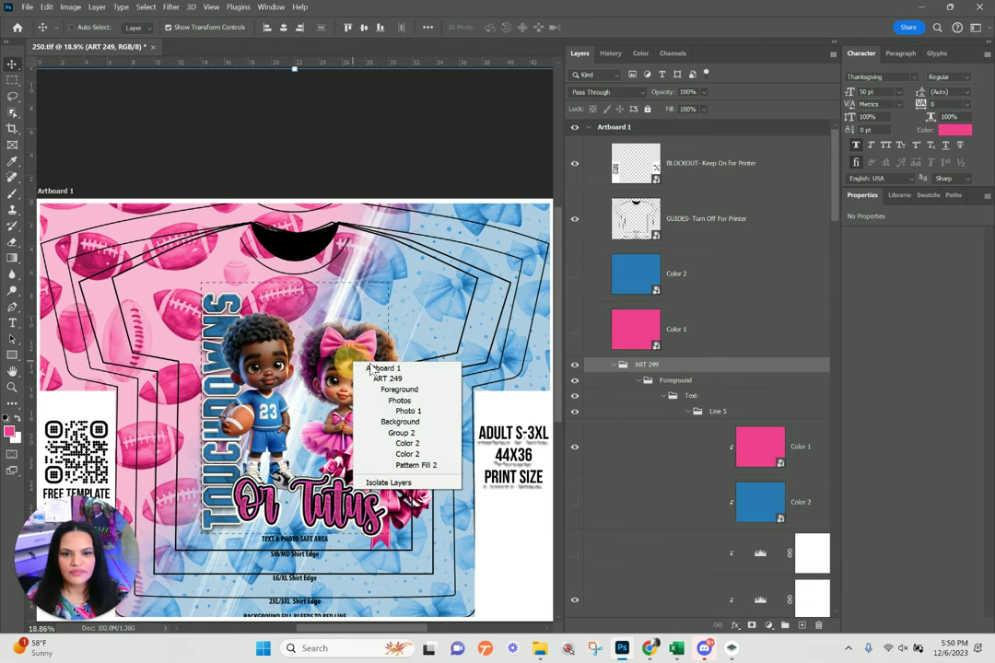
pyautogui.click(407, 411)
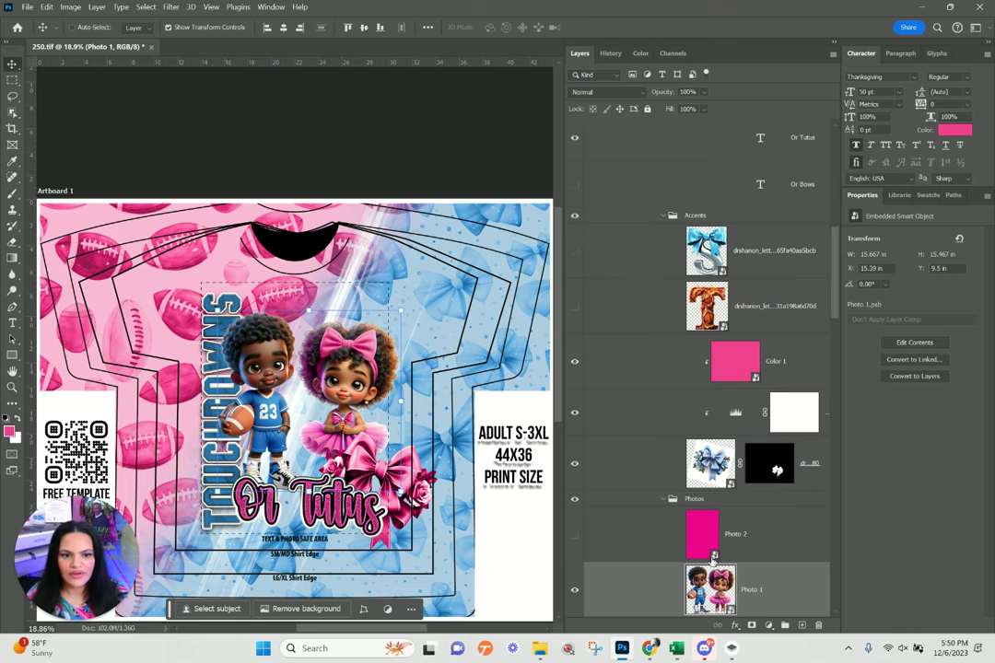
pyautogui.doubleClick(711, 585)
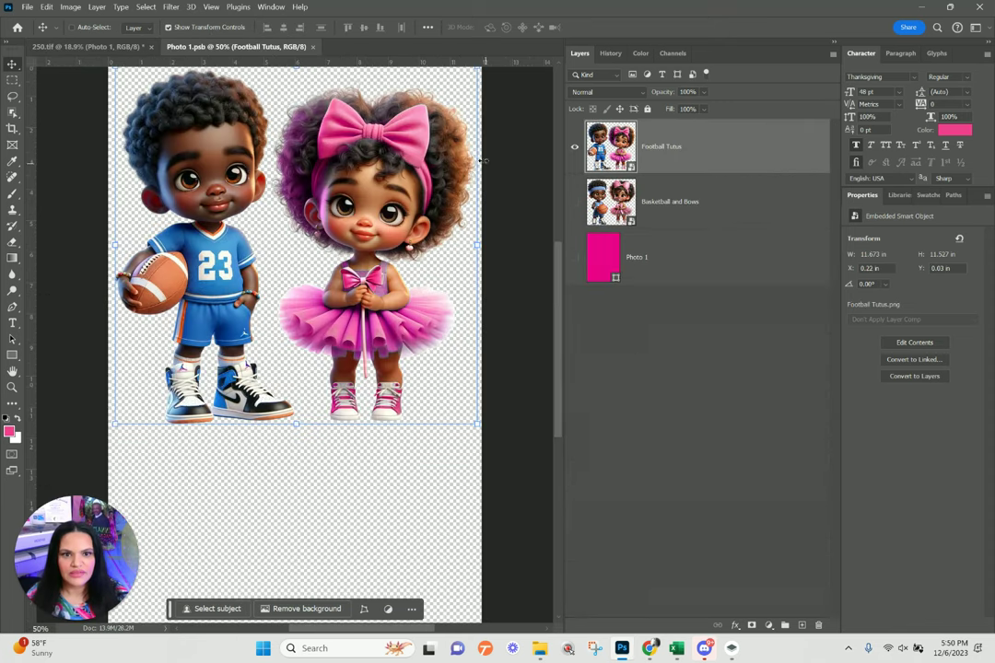
pyautogui.hotkey('ctrl', ',')
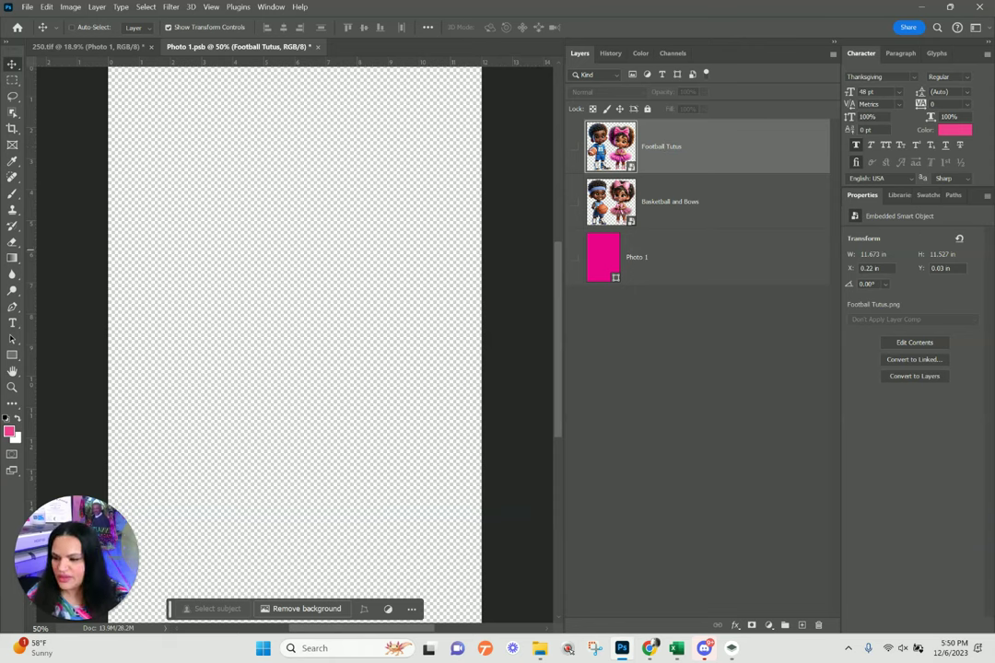
# - Place the watercolor kids image near the top, scaled to 82.55%
pyautogui.moveTo(151, 187); pyautogui.dragTo(235, 215)
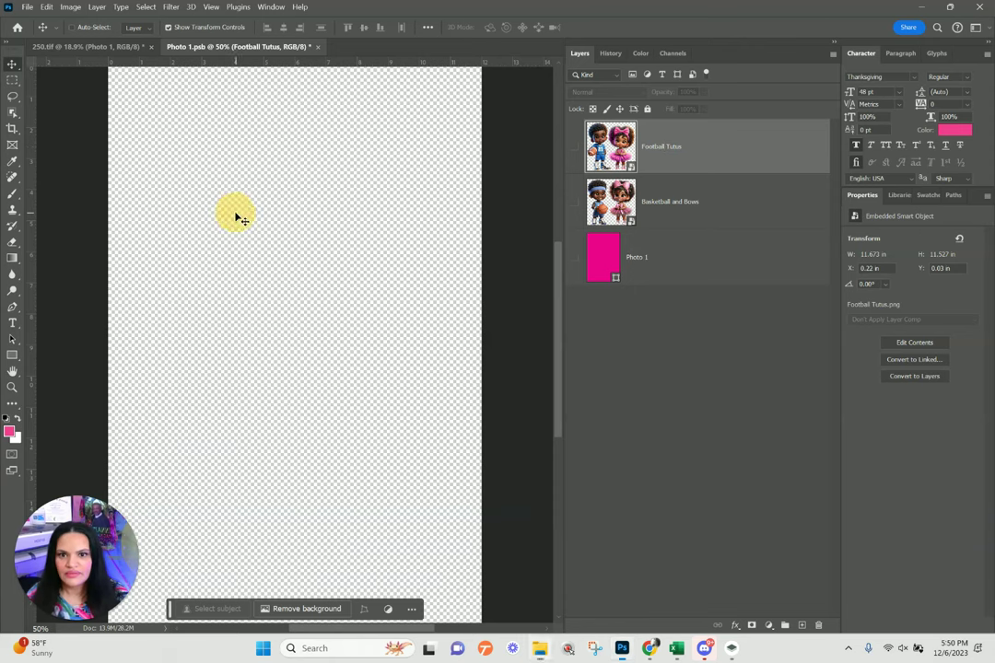
pyautogui.moveTo(296, 321); pyautogui.dragTo(303, 233)
pyautogui.moveTo(108, 70); pyautogui.dragTo(114, 81)
pyautogui.moveTo(455, 429); pyautogui.dragTo(442, 411)
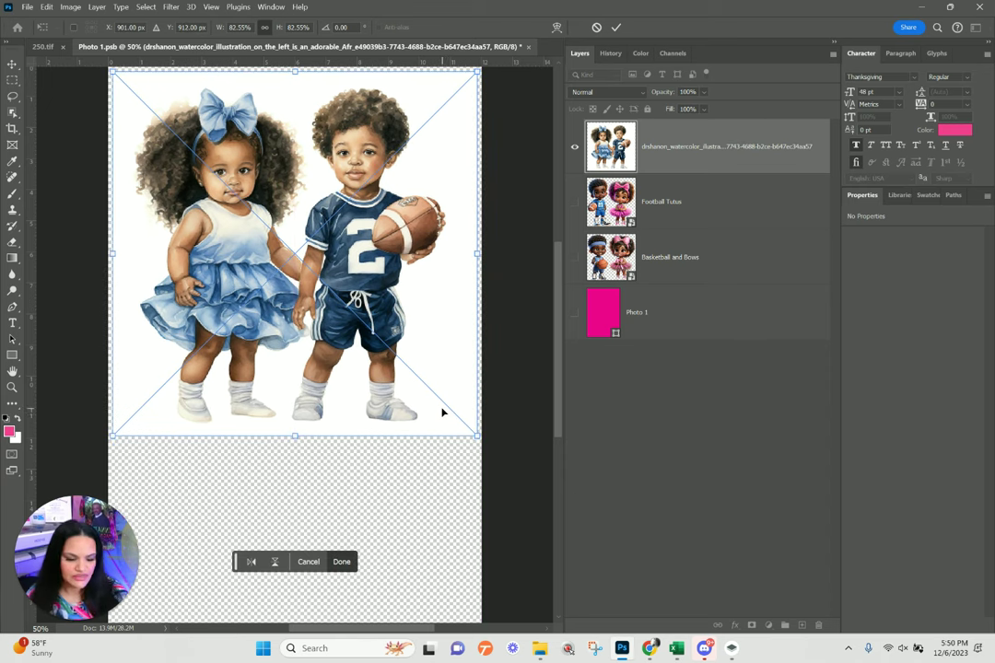
pyautogui.press('Return')
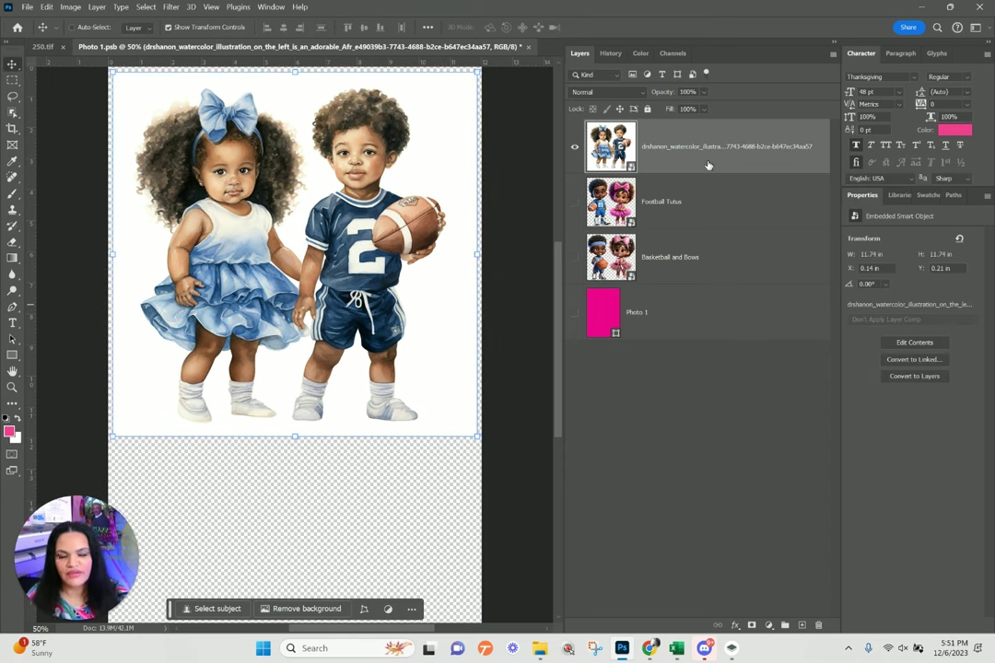
# - Rename the placed image layer to 'Watercolor Football'
pyautogui.doubleClick(667, 146)
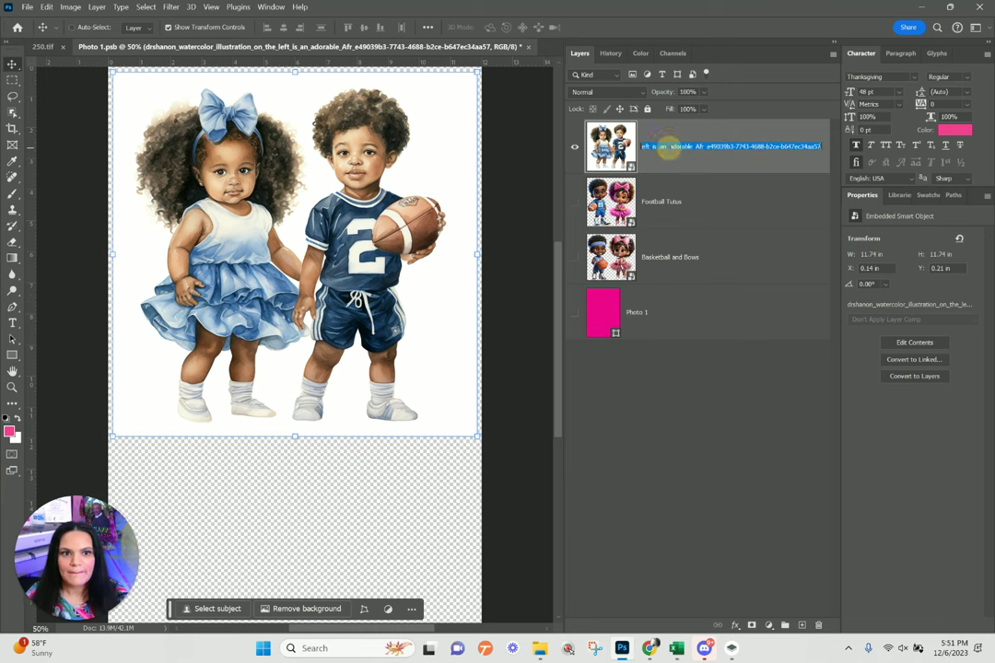
pyautogui.press('BackSpace')
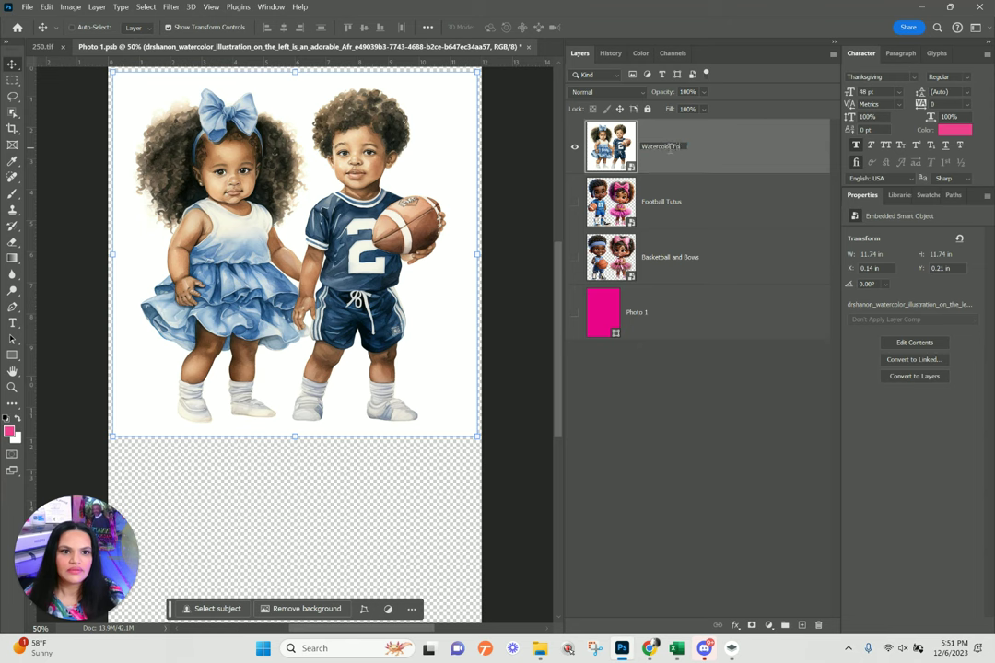
pyautogui.write('Watercolor Football')
pyautogui.press('Return')
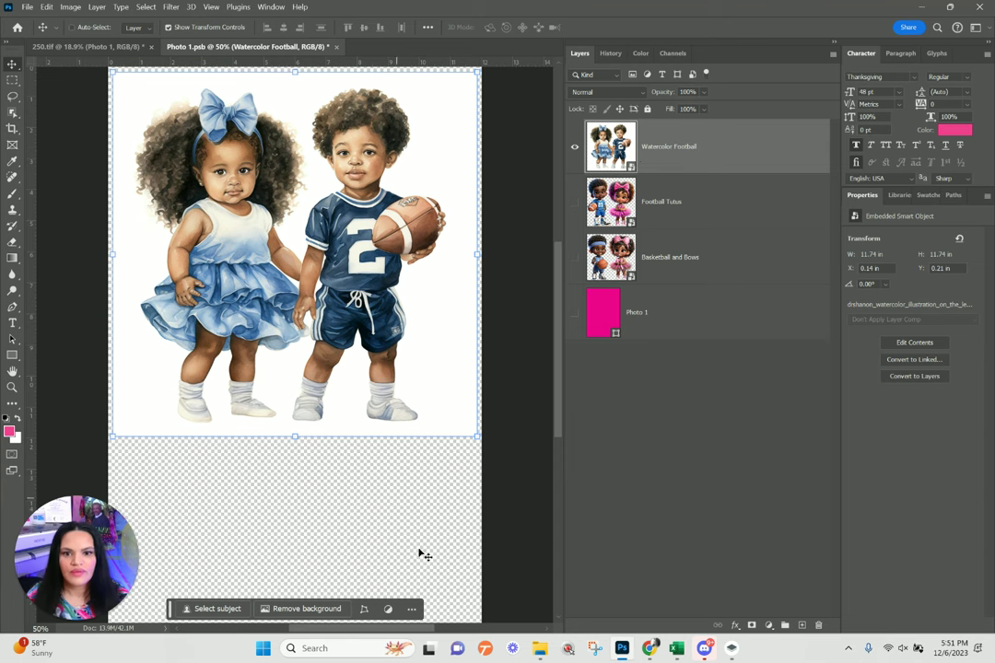
# - Mask away the white background behind the kids and reselect the image layer
pyautogui.click(311, 611)
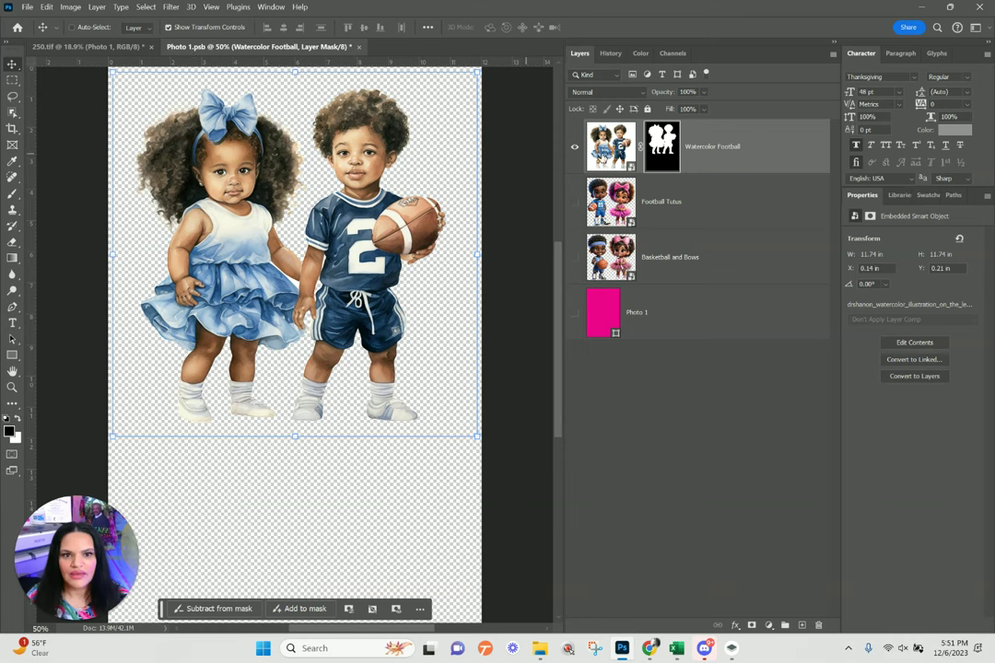
pyautogui.click(742, 153)
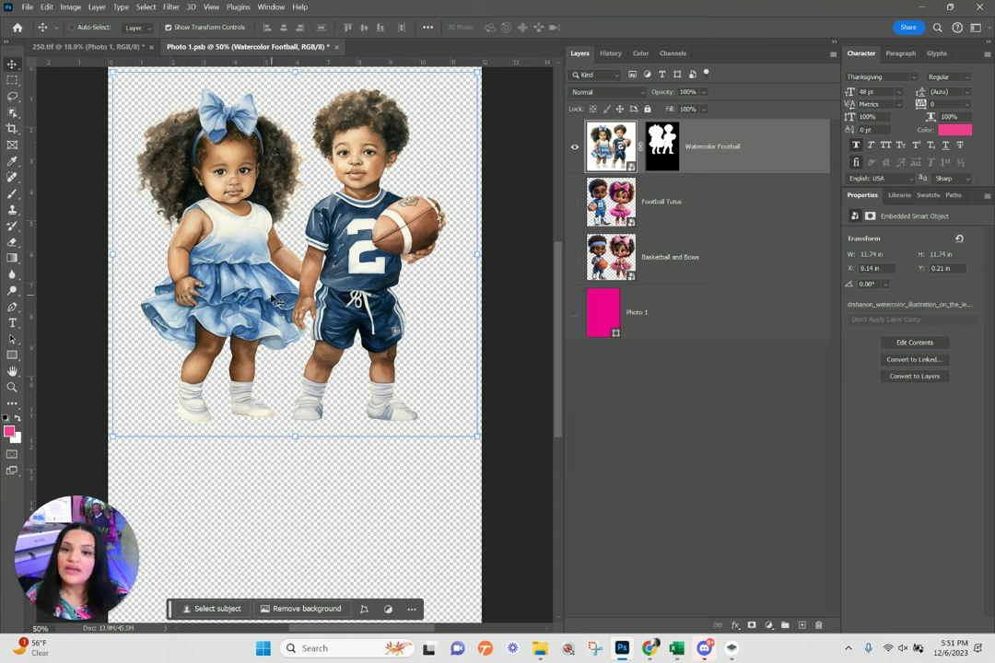
pyautogui.click(725, 150)
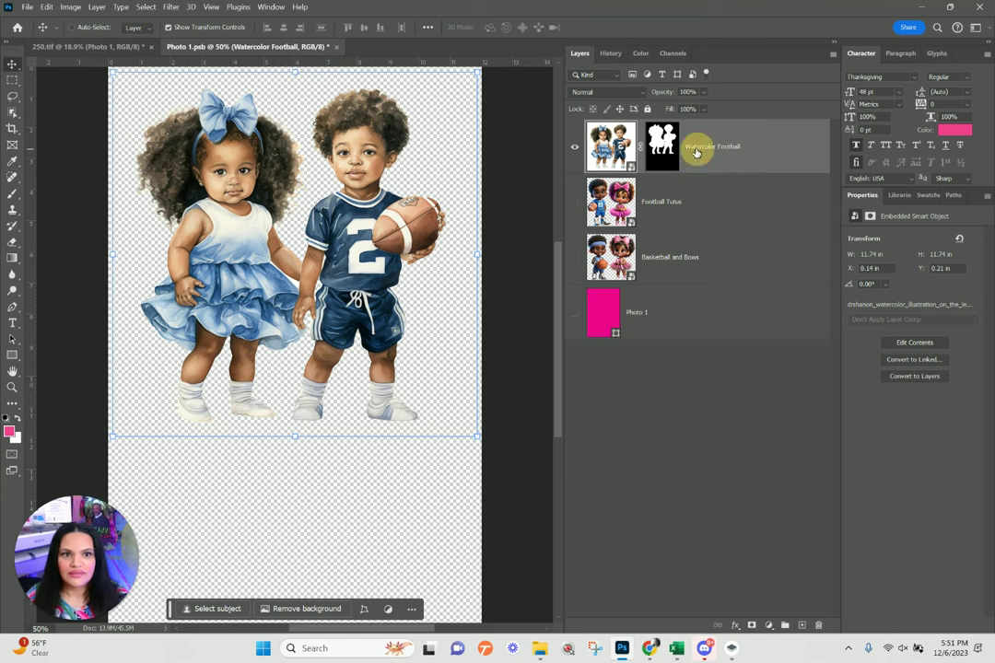
pyautogui.click(769, 626)
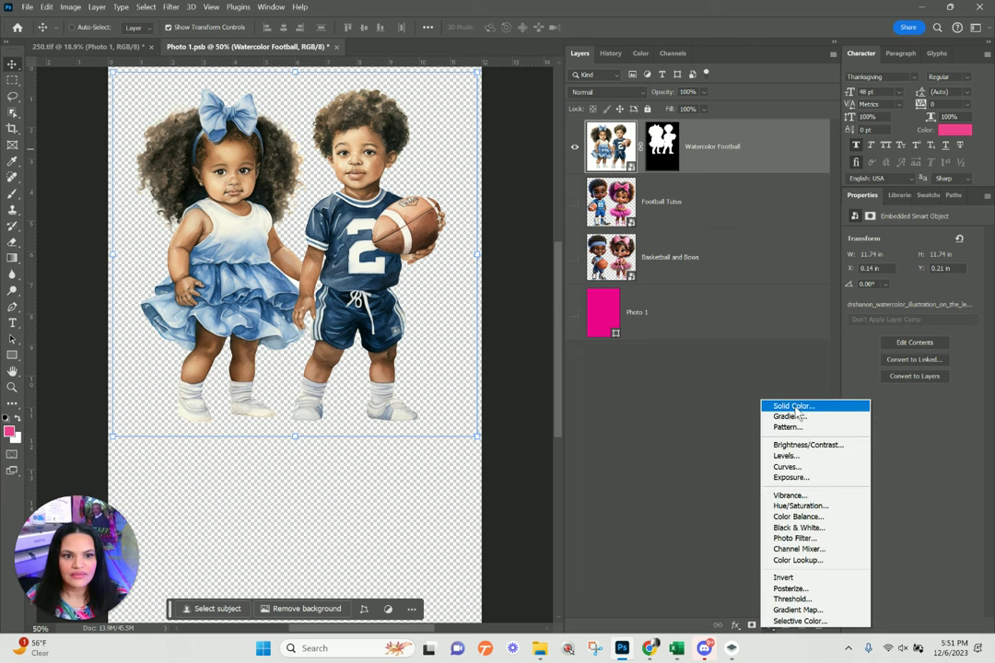
# - Add a Hue/Saturation adjustment clipped to Watercolor Football and show its colour ranges
pyautogui.click(798, 505)
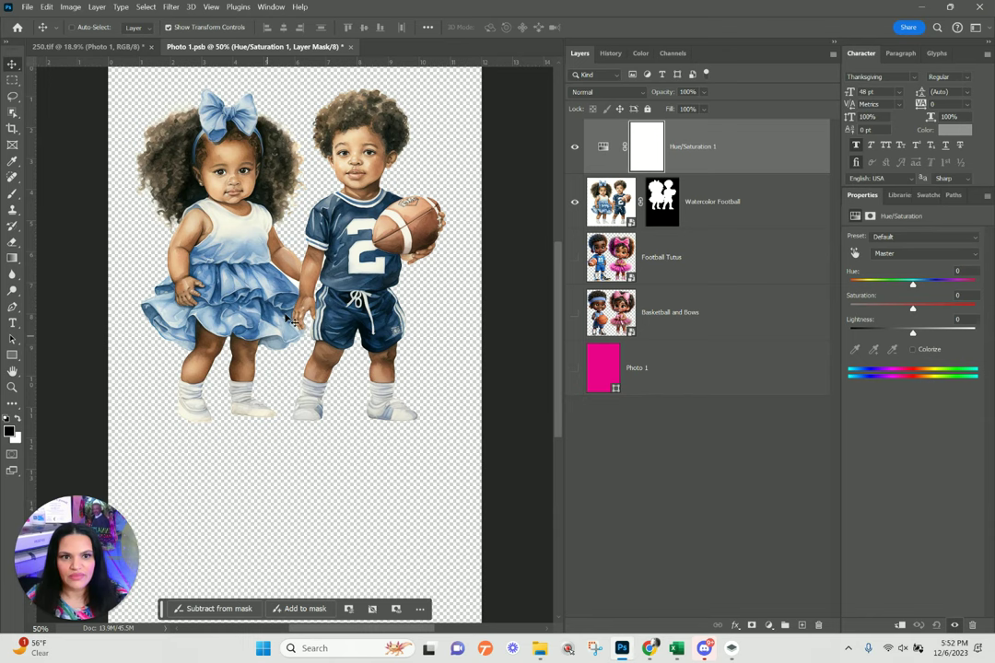
pyautogui.rightClick(723, 155)
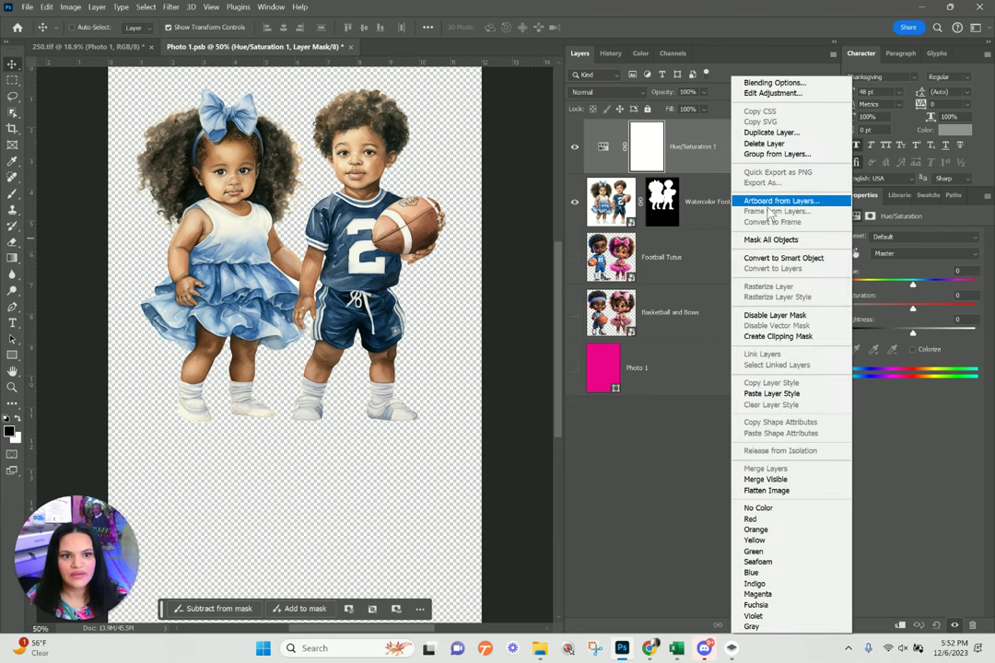
pyautogui.click(777, 336)
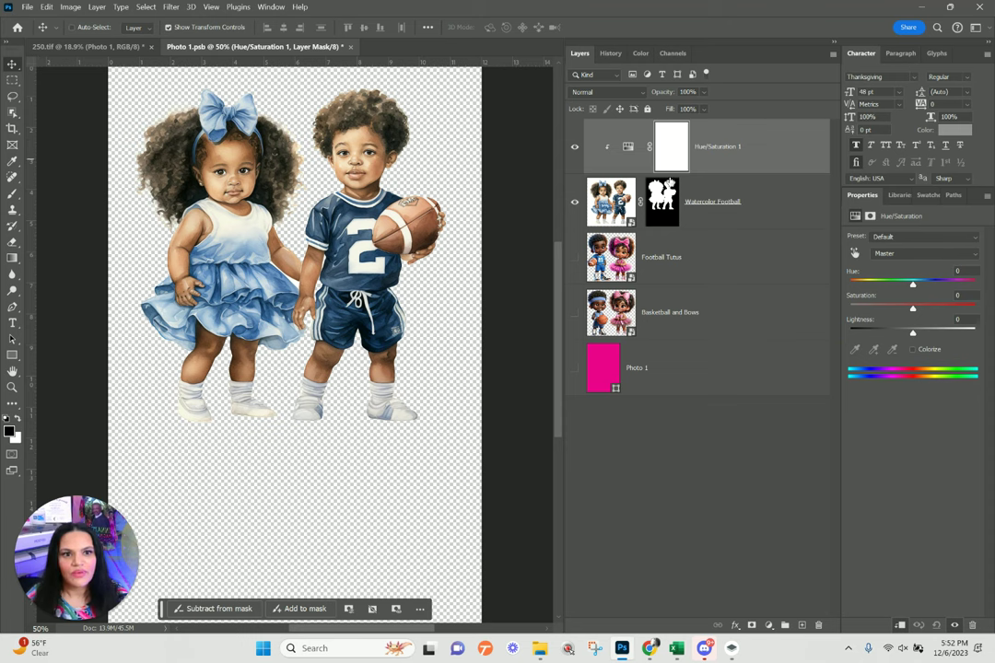
pyautogui.click(889, 256)
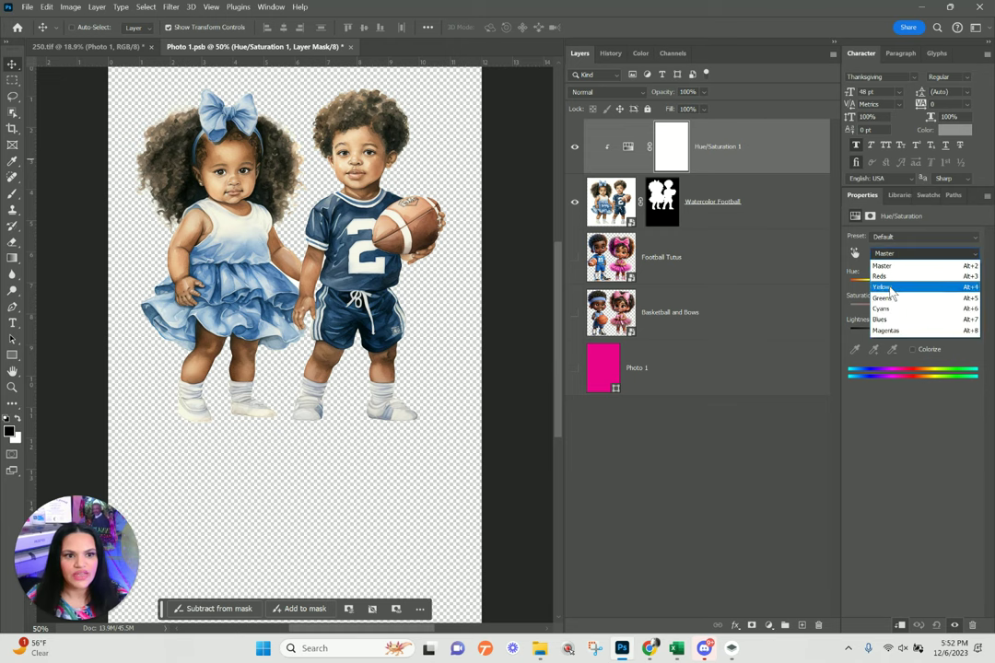
# - Desaturate Blues to -100 and set Cyans to hue +180 with saturation about +65
pyautogui.click(894, 319)
pyautogui.moveTo(911, 309); pyautogui.dragTo(746, 295)
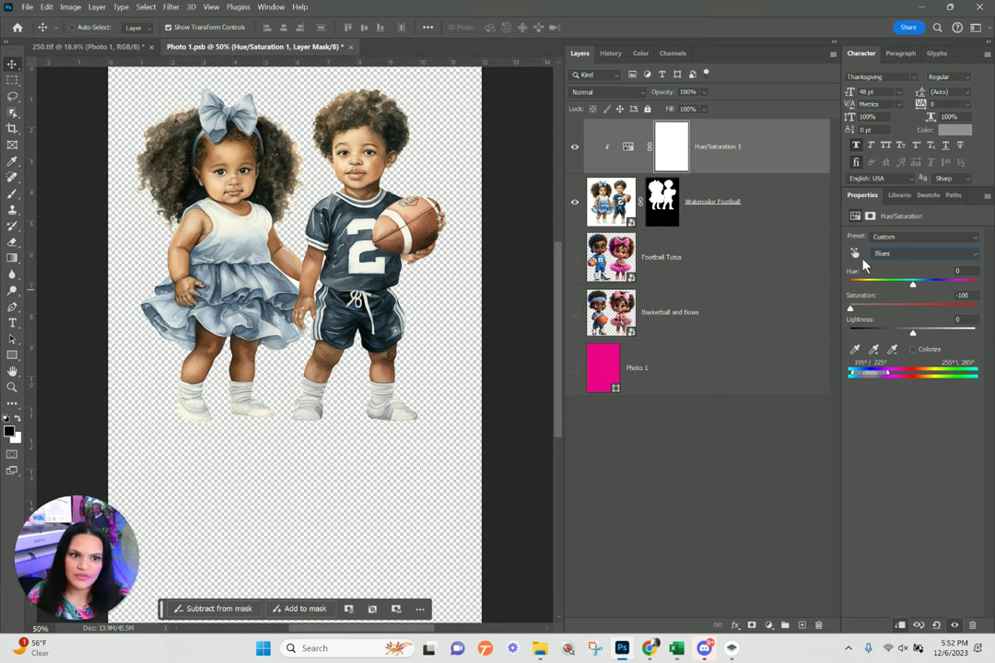
pyautogui.click(894, 254)
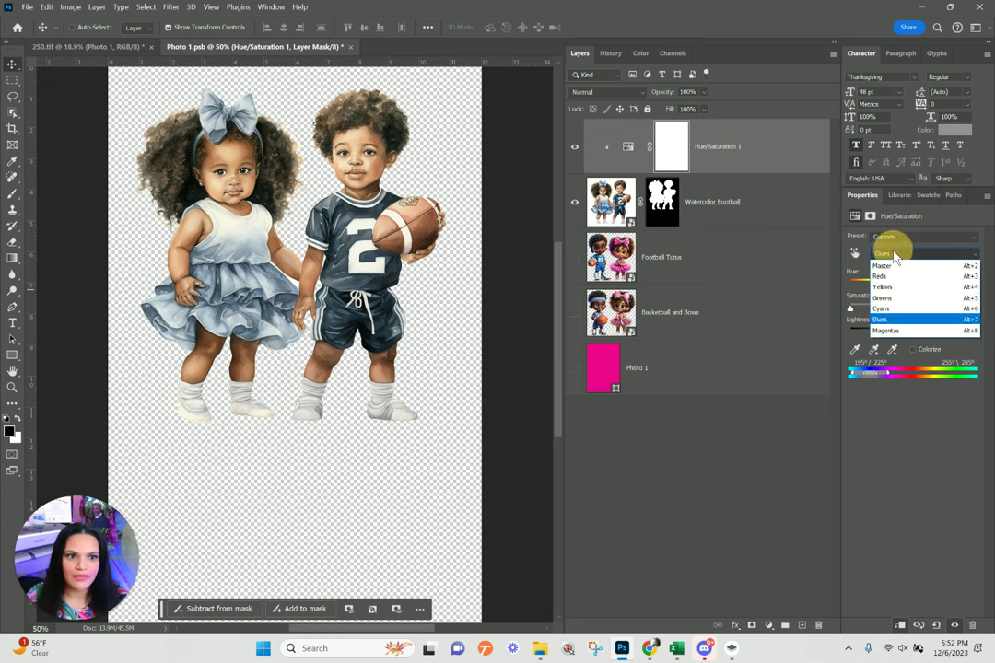
pyautogui.click(894, 305)
pyautogui.moveTo(912, 308); pyautogui.dragTo(955, 320)
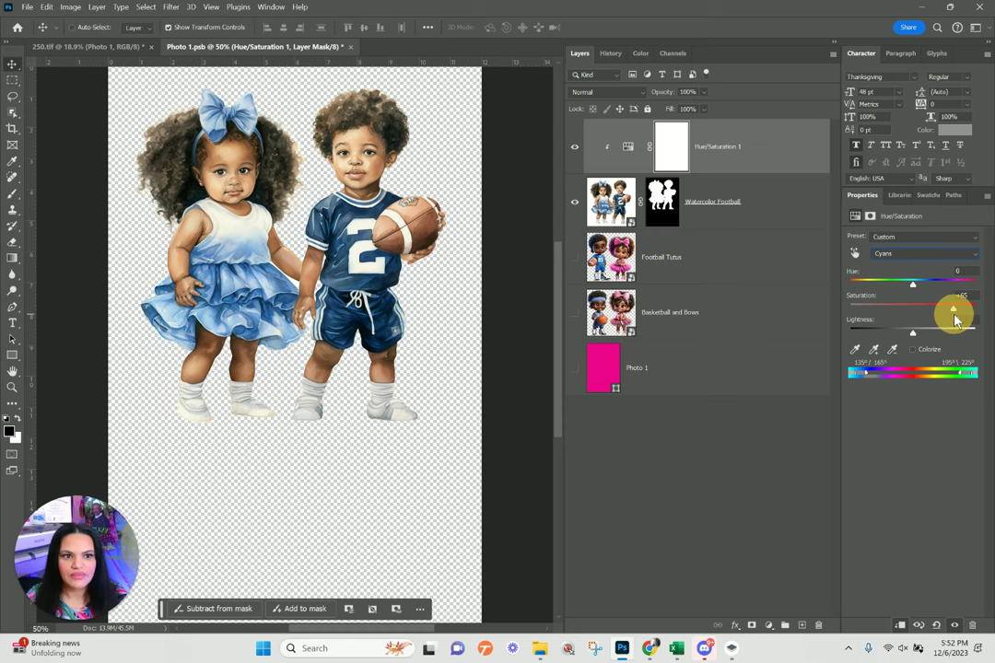
pyautogui.moveTo(910, 285); pyautogui.dragTo(979, 293)
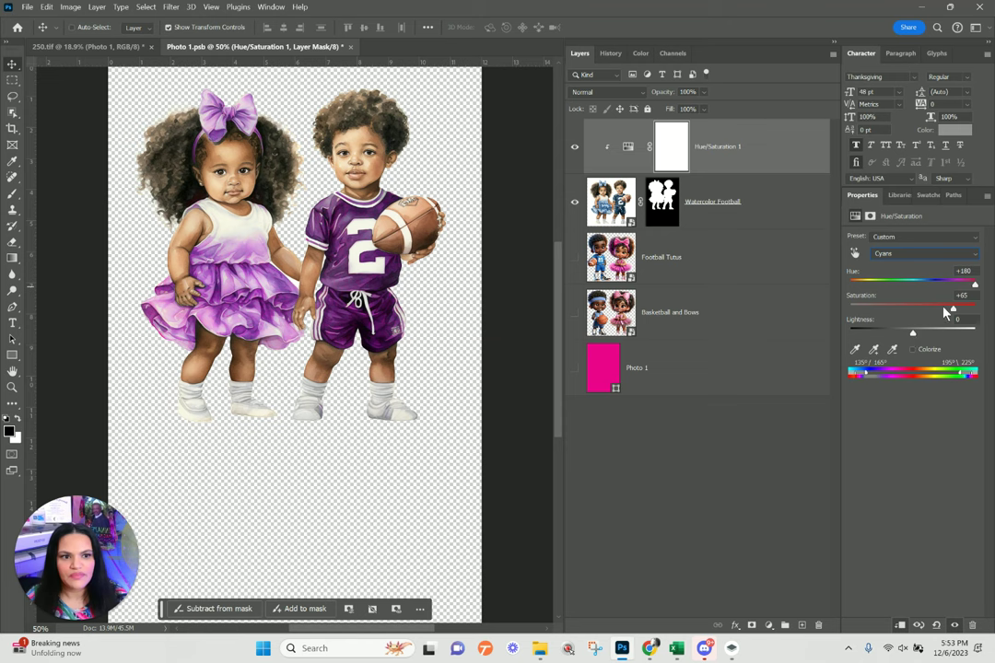
pyautogui.moveTo(949, 316); pyautogui.dragTo(976, 283)
# - Set the Blues range to hue +75 and saturation +15
pyautogui.click(918, 255)
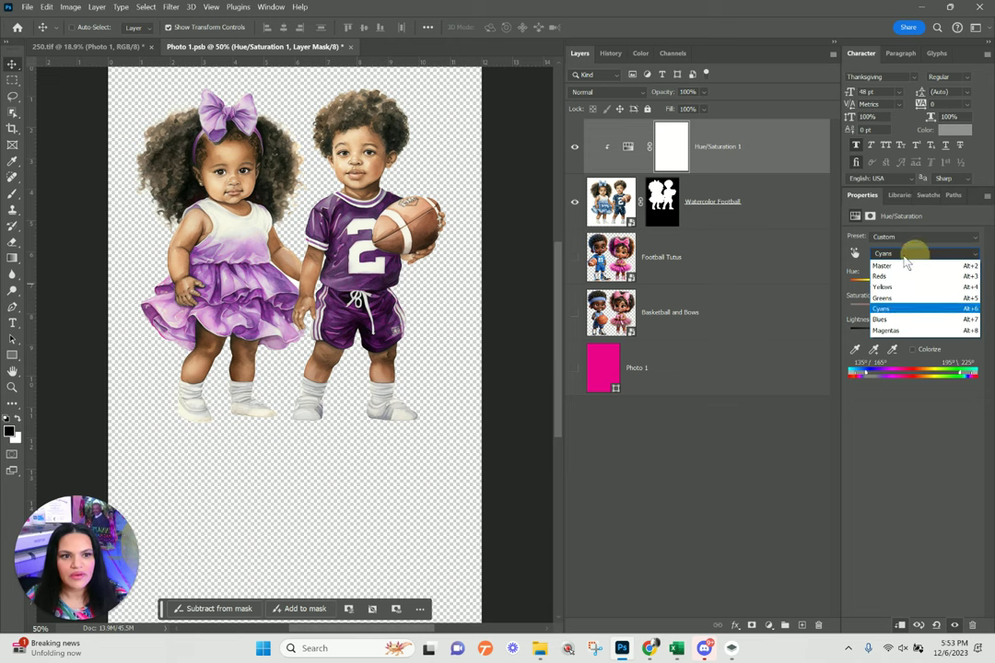
pyautogui.click(912, 320)
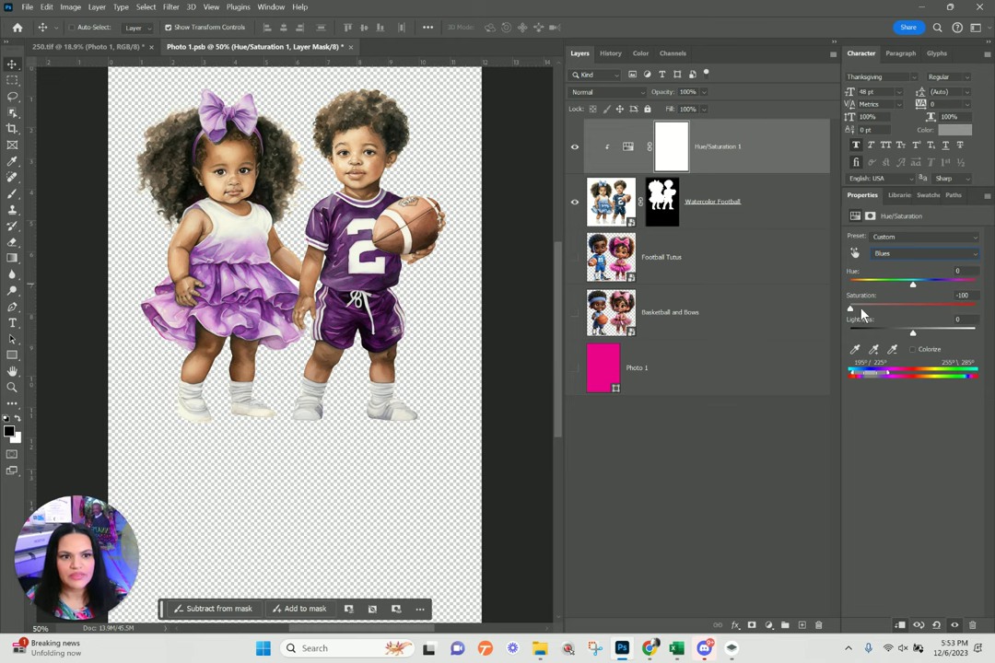
pyautogui.moveTo(849, 309); pyautogui.dragTo(944, 286)
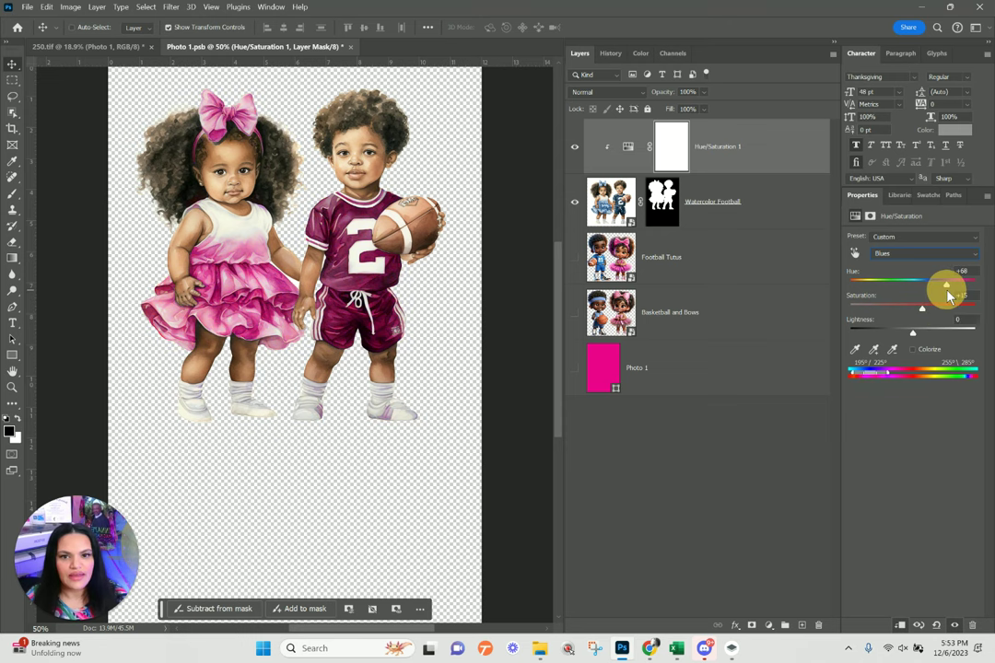
pyautogui.moveTo(948, 291); pyautogui.dragTo(949, 293)
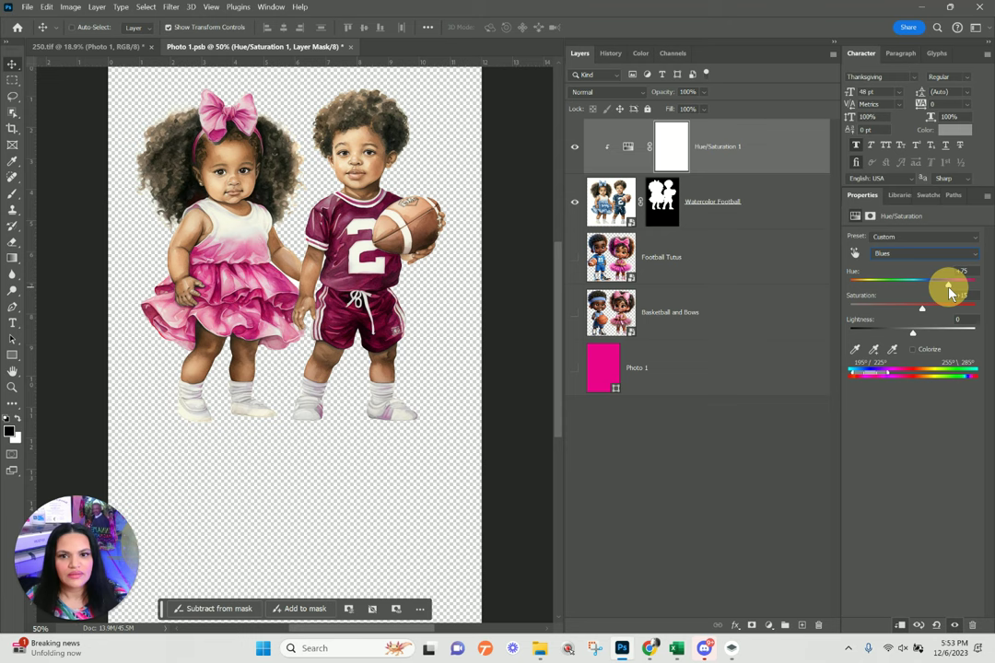
pyautogui.moveTo(952, 293); pyautogui.dragTo(951, 293)
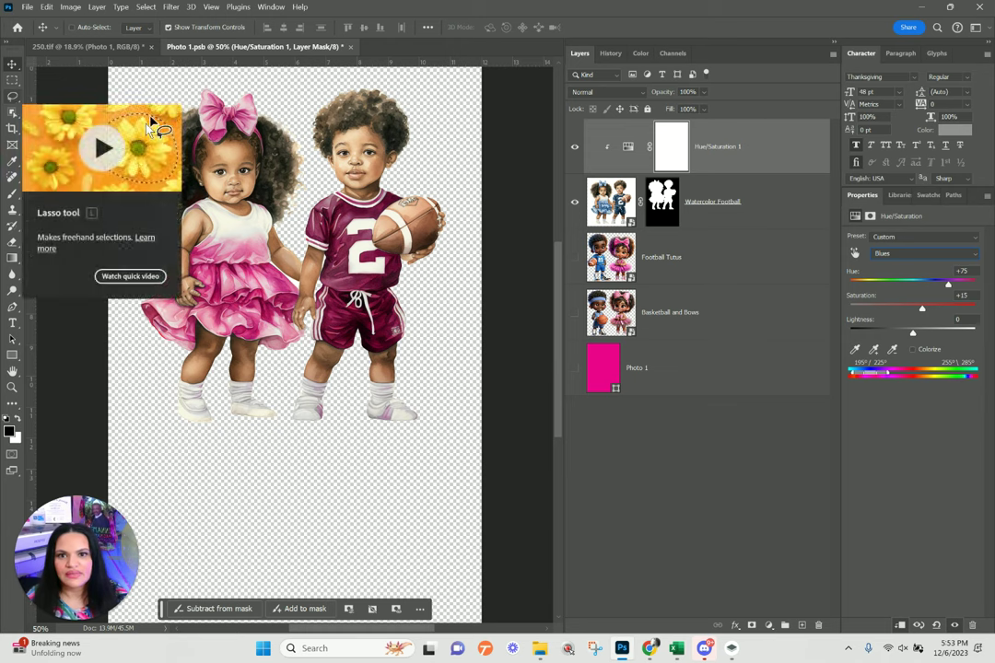
# - Pick the Brush tool with a 300 px size
pyautogui.click(13, 195)
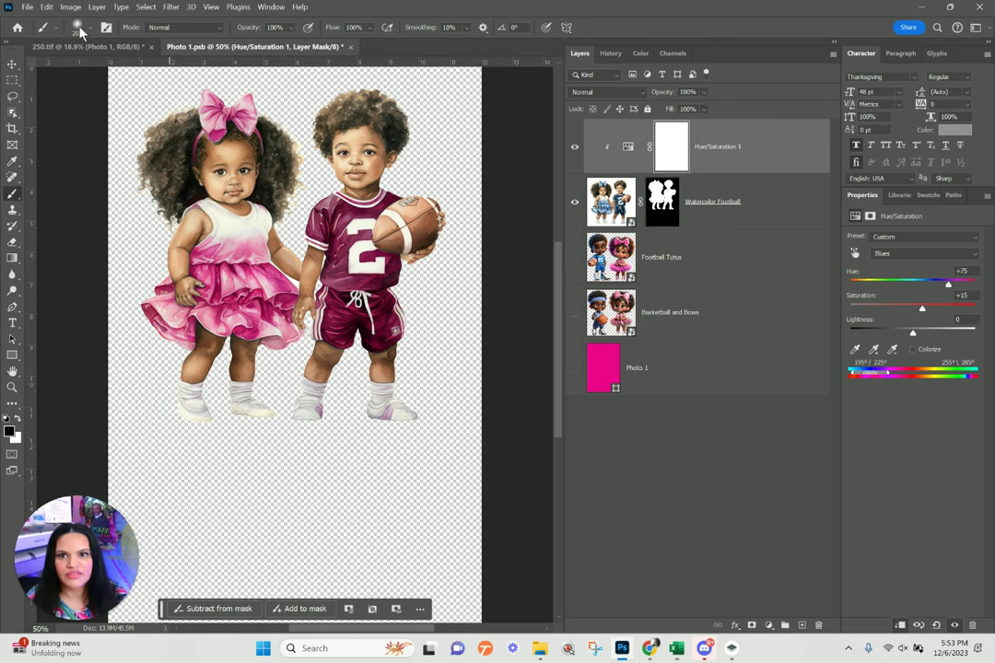
pyautogui.click(79, 29)
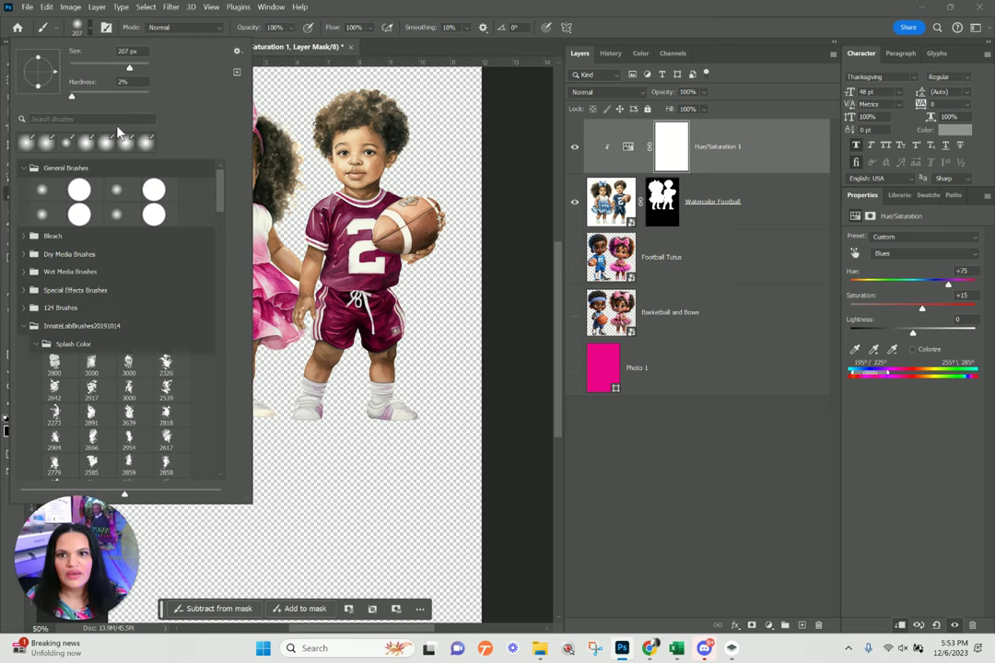
pyautogui.doubleClick(107, 50)
pyautogui.write('300')
pyautogui.press('Return')
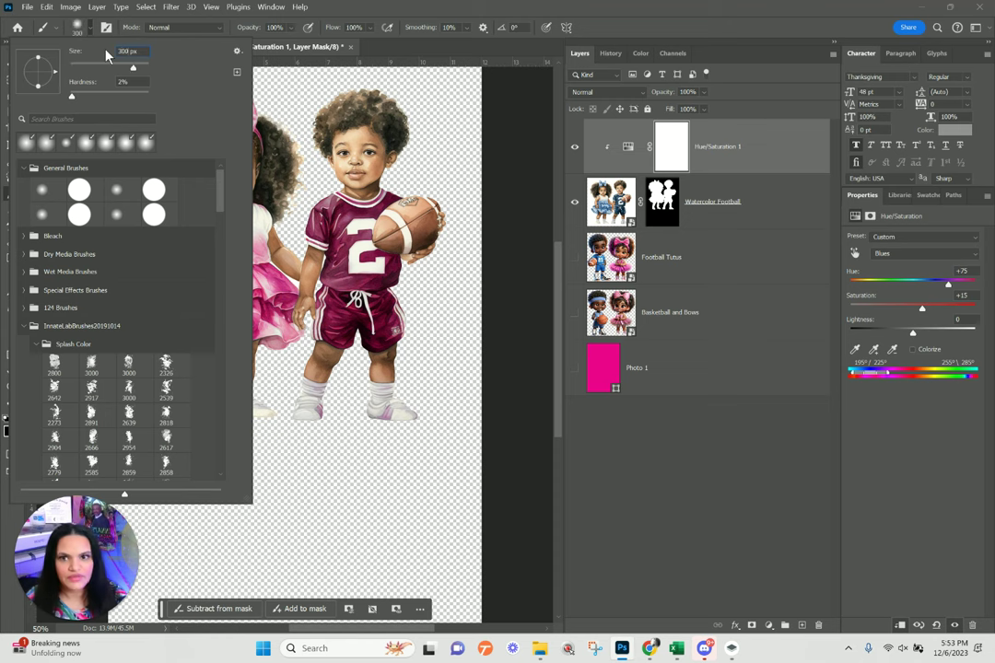
pyautogui.click(402, 104)
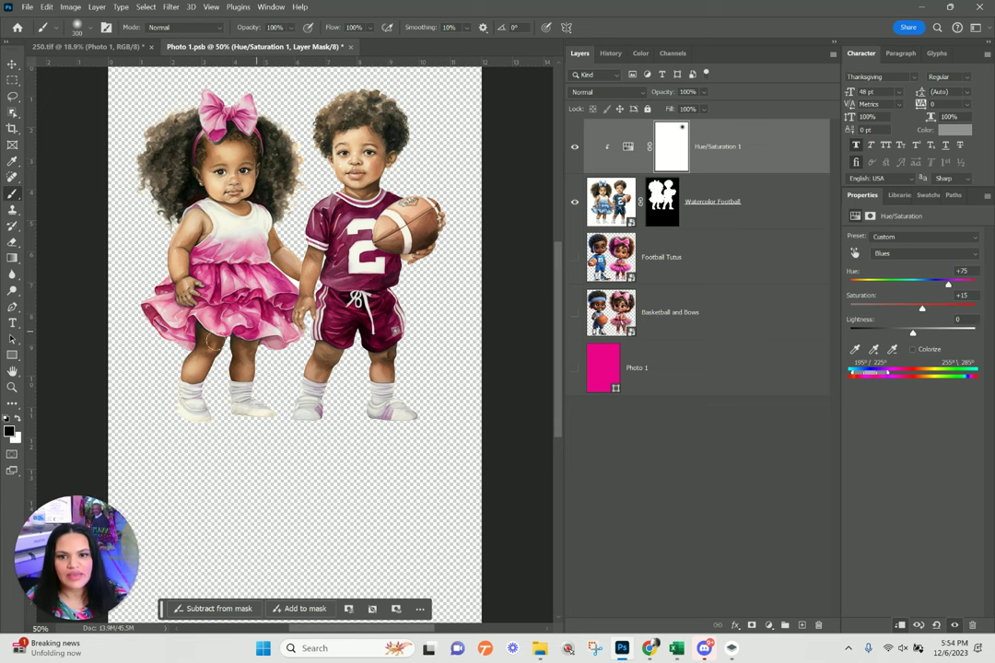
# - Paint black over the boy on the Hue/Saturation mask, then target the adjustment
pyautogui.moveTo(368, 179)
pyautogui.mouseDown()
pyautogui.moveTo(422, 222)
pyautogui.moveTo(433, 205)
pyautogui.moveTo(366, 184)
pyautogui.moveTo(344, 239)
pyautogui.moveTo(334, 228)
pyautogui.moveTo(344, 318)
pyautogui.moveTo(385, 300)
pyautogui.moveTo(340, 282)
pyautogui.moveTo(315, 419)
pyautogui.mouseUp()
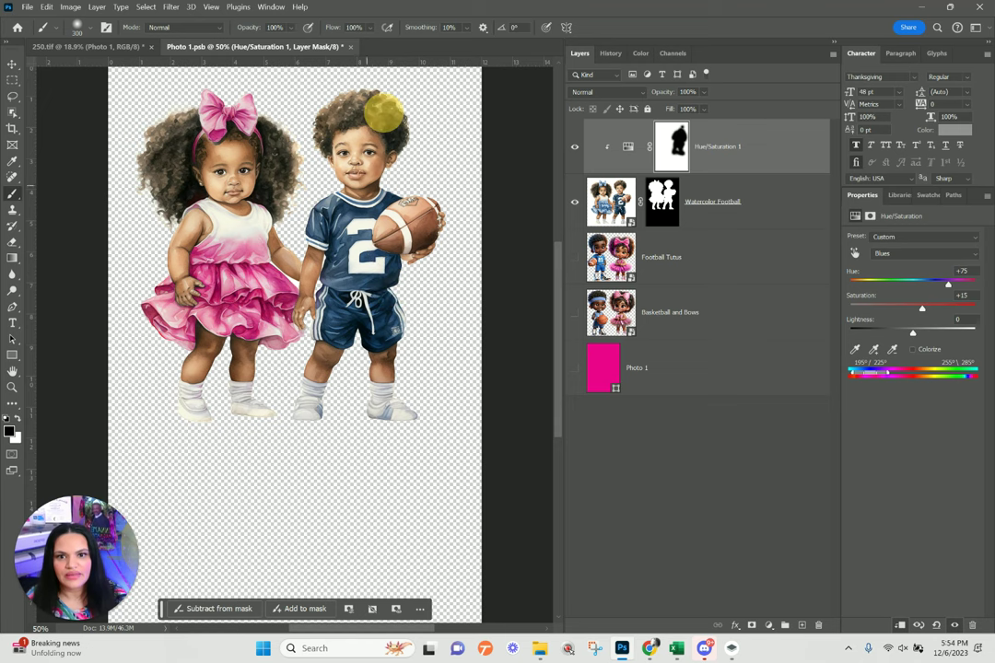
pyautogui.click(368, 311)
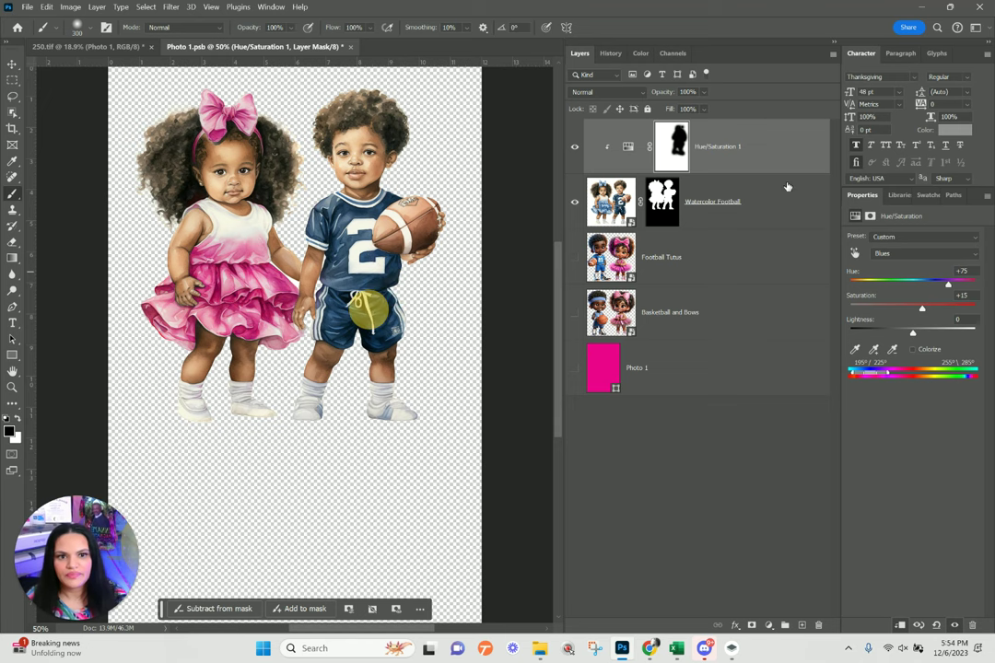
pyautogui.click(373, 373)
pyautogui.moveTo(374, 373)
pyautogui.mouseDown()
pyautogui.moveTo(428, 411)
pyautogui.moveTo(420, 311)
pyautogui.moveTo(433, 189)
pyautogui.moveTo(429, 261)
pyautogui.mouseUp()
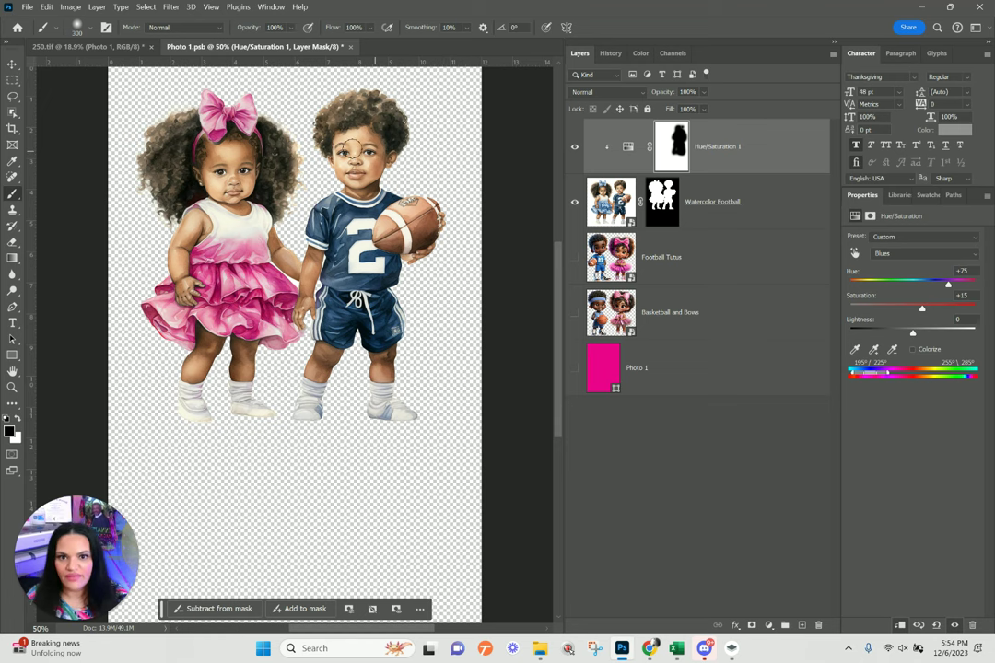
pyautogui.click(627, 146)
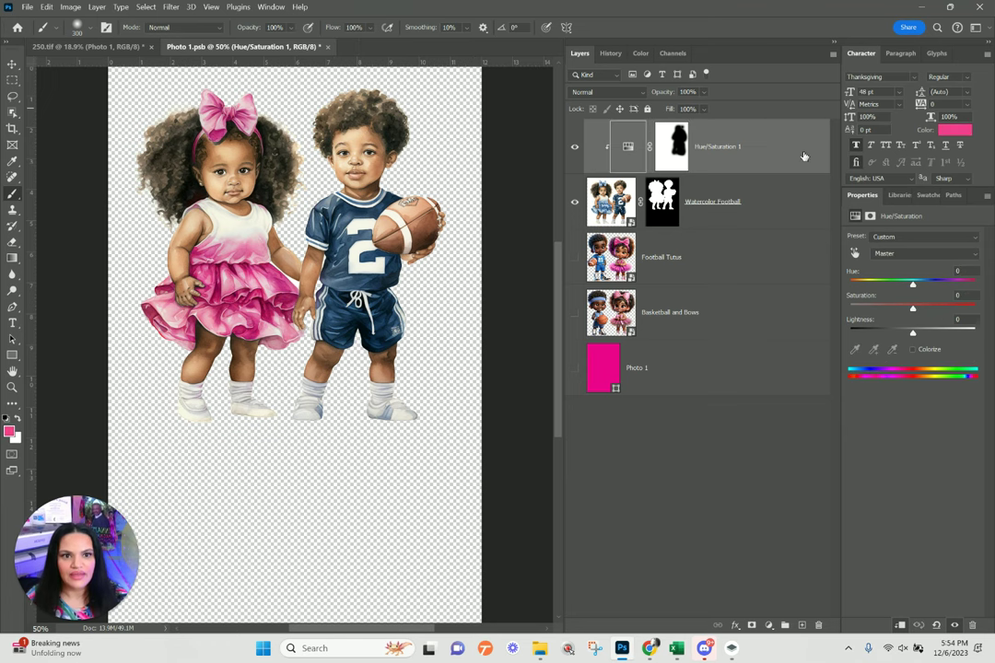
# - Save and close Photo 1.psb so the 250.tif template updates
pyautogui.click(327, 47)
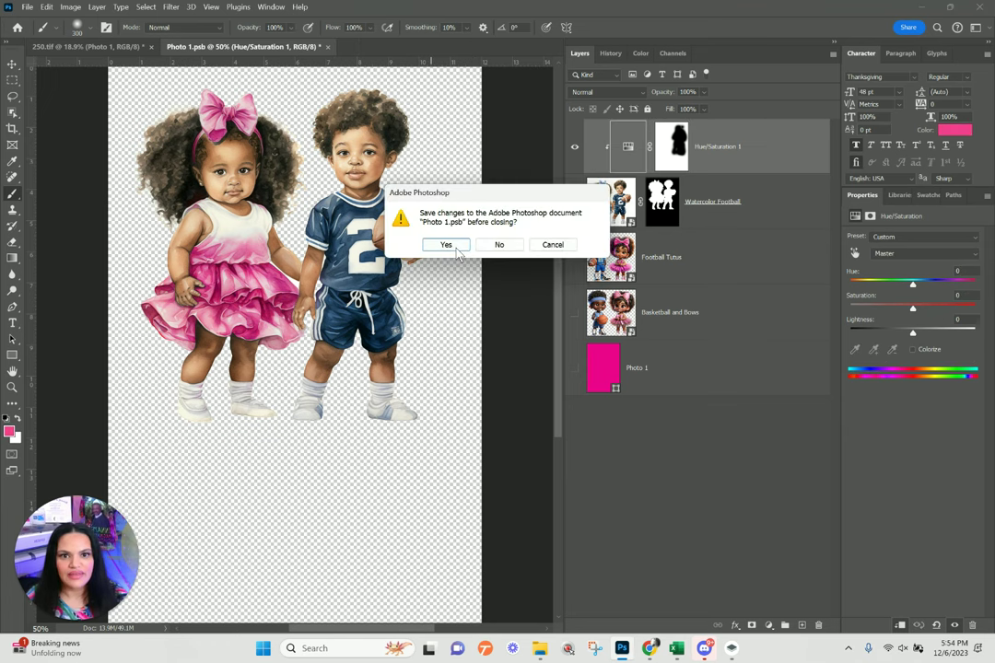
pyautogui.click(449, 244)
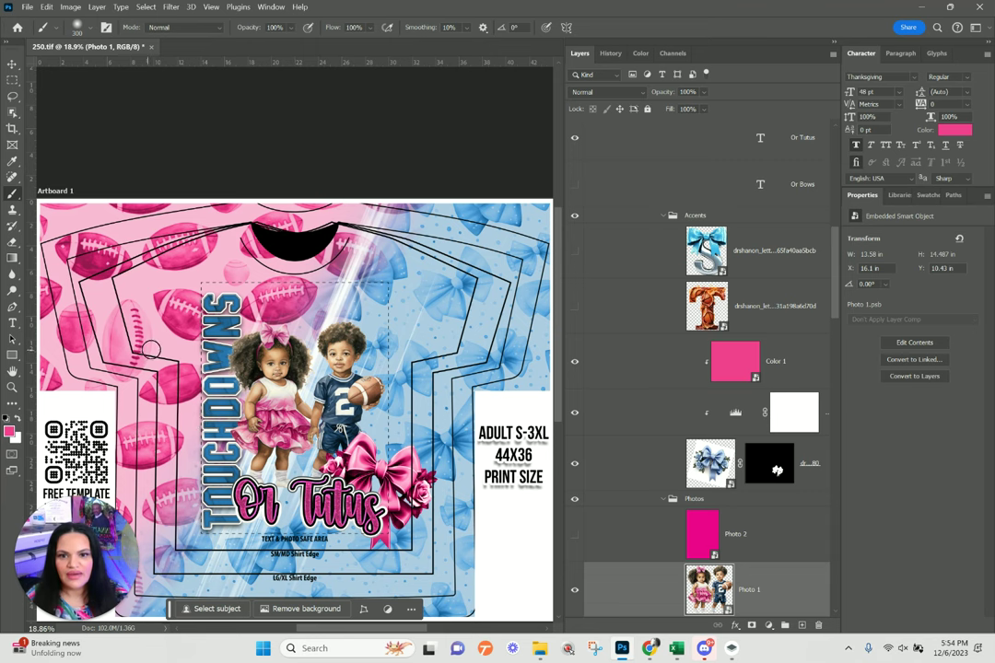
pyautogui.scroll(-2, 181, 276)
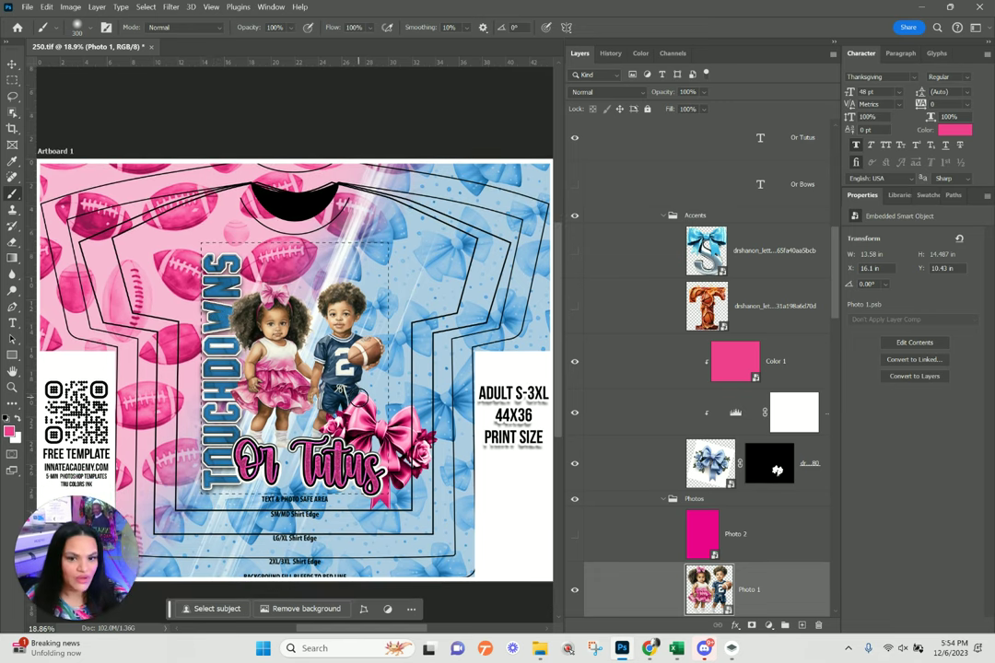
# - Hide the blue bow and roses clipart layer picked from the canvas
pyautogui.click(13, 64)
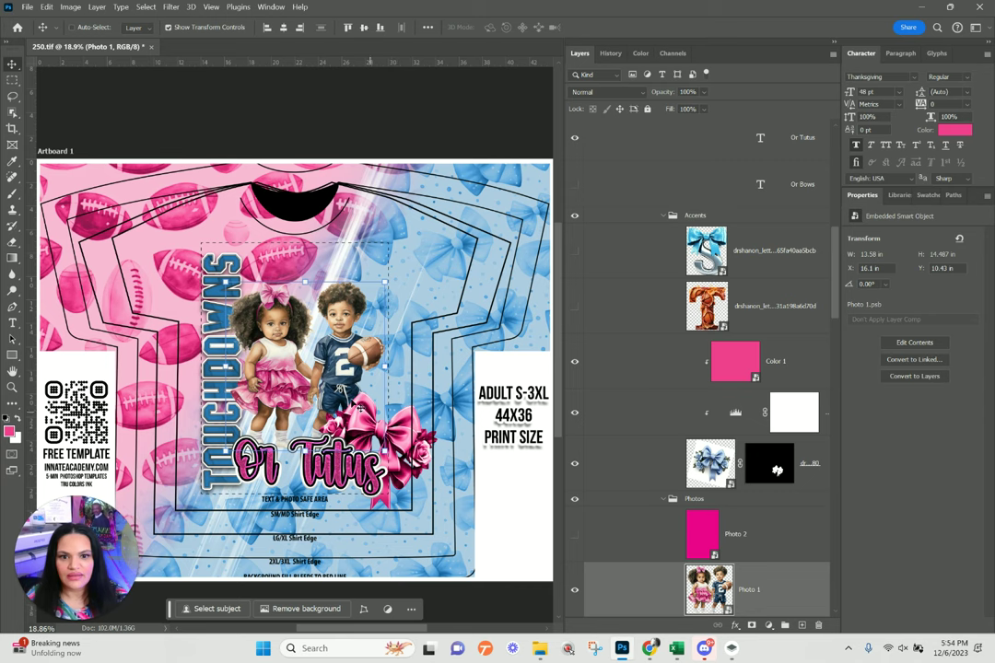
pyautogui.rightClick(408, 428)
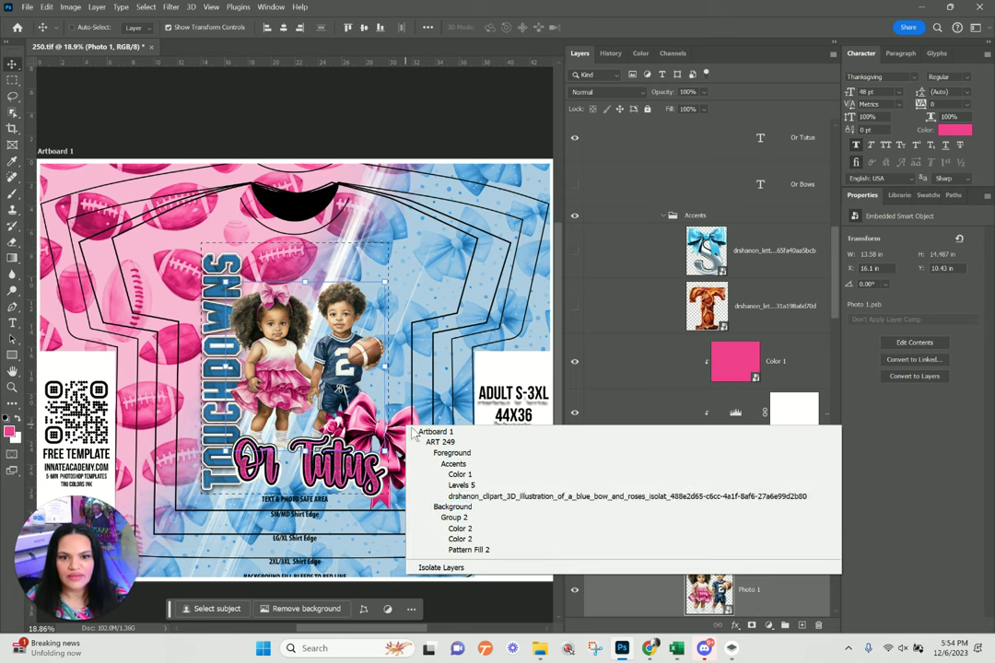
pyautogui.click(468, 498)
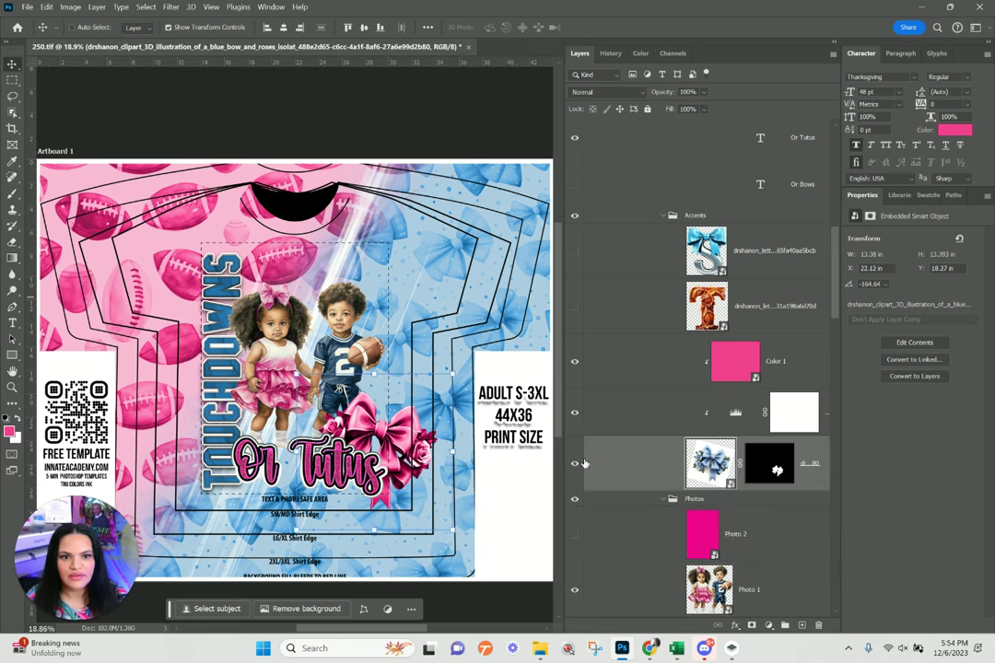
pyautogui.click(575, 464)
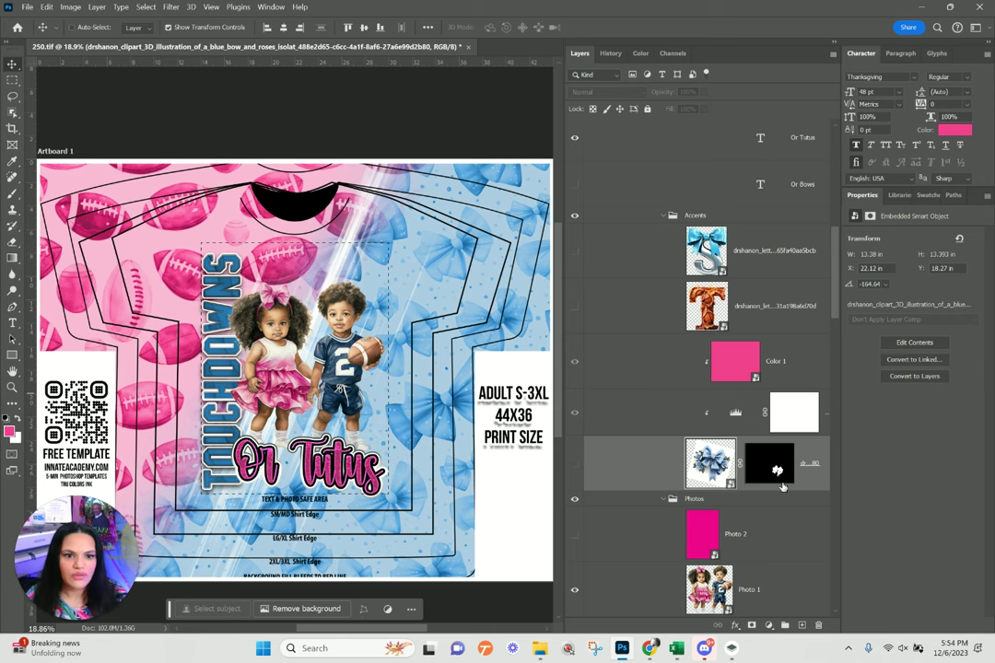
# - Select the Pattern Fill 1 layer further down the Layers panel
pyautogui.scroll(-2, 782, 491)
pyautogui.scroll(-12, 781, 491)
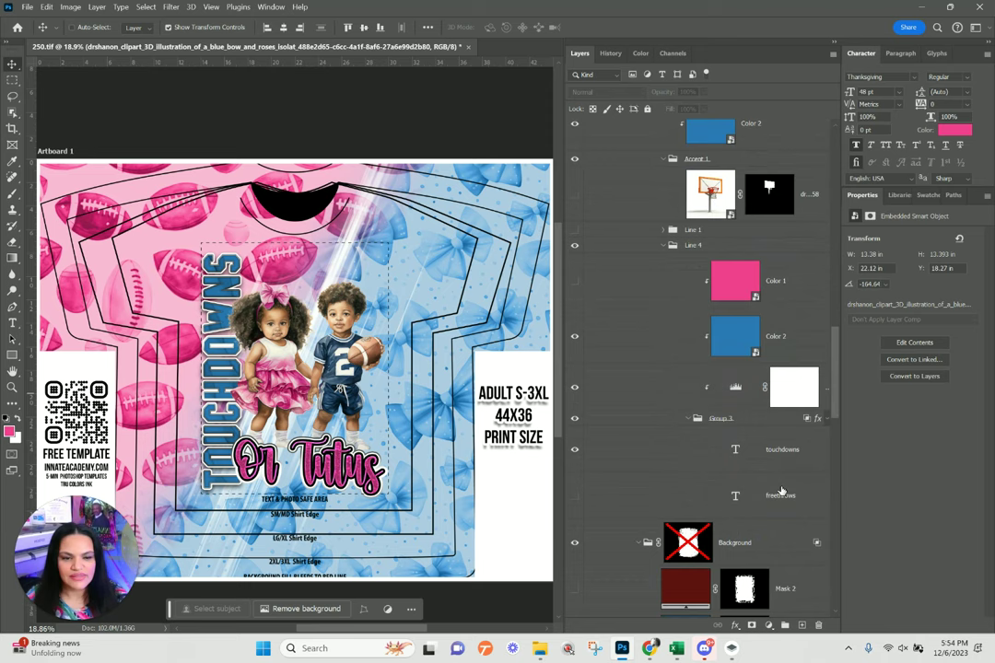
pyautogui.scroll(-10, 781, 491)
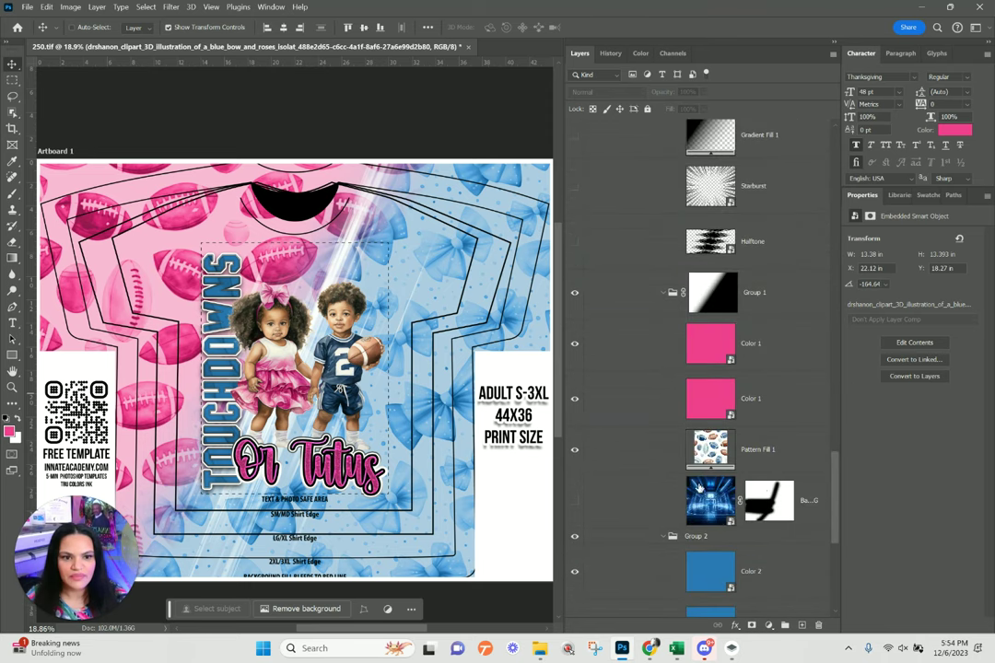
pyautogui.click(624, 495)
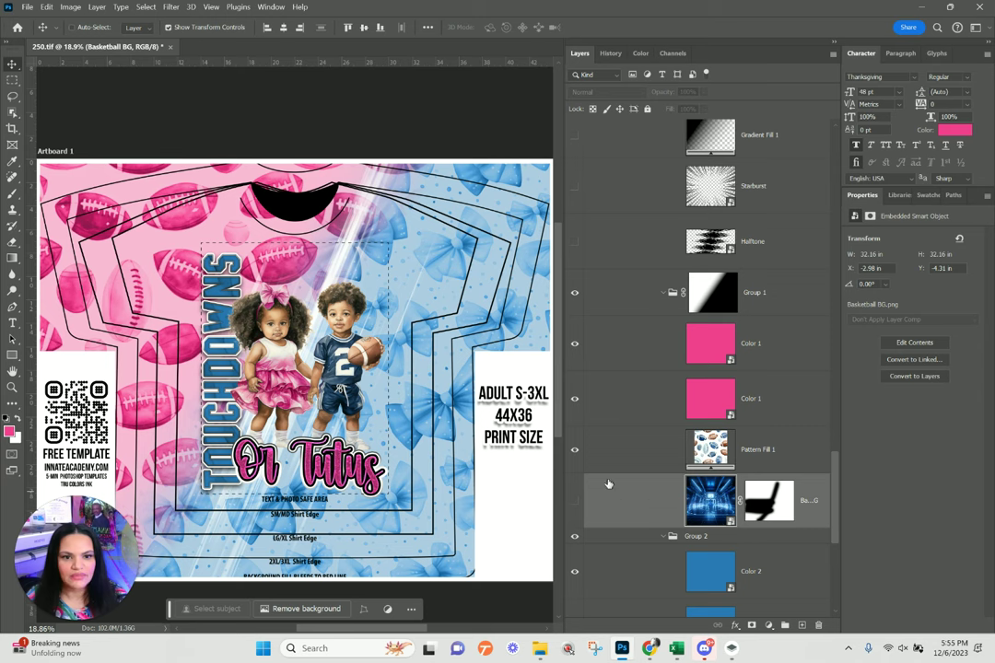
pyautogui.click(645, 448)
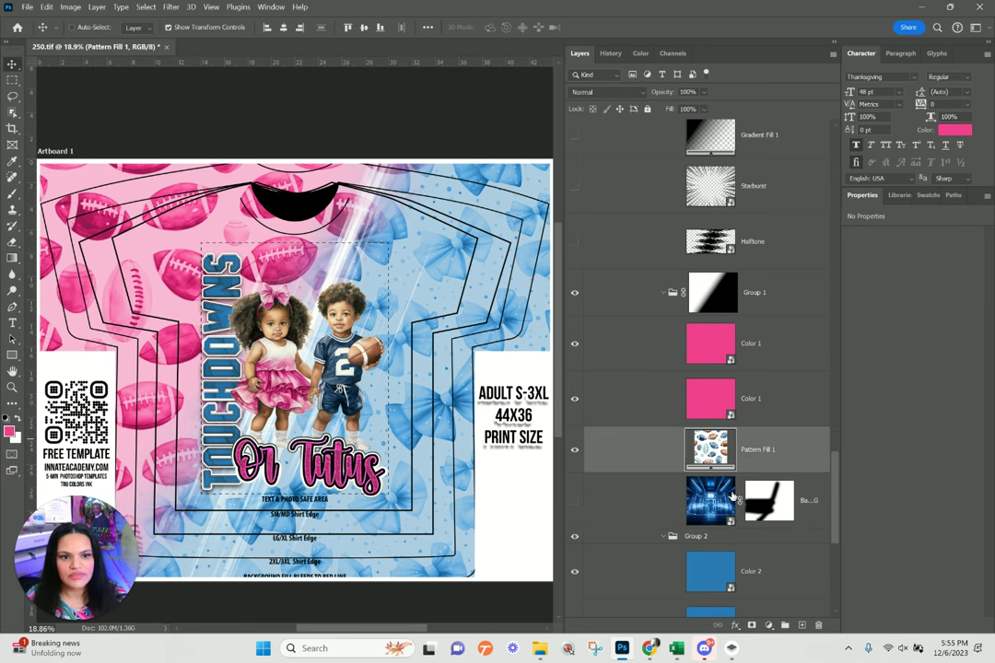
# - Place the watercolor football stadium PNG from Downloads as an embedded layer above Pattern Fill 1
pyautogui.click(27, 8)
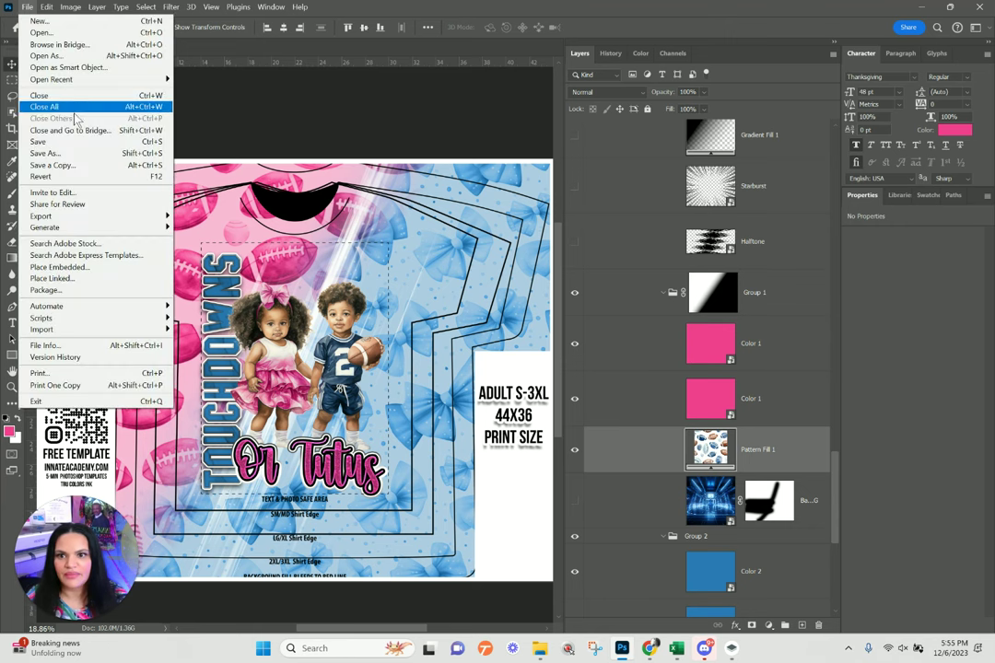
pyautogui.click(81, 267)
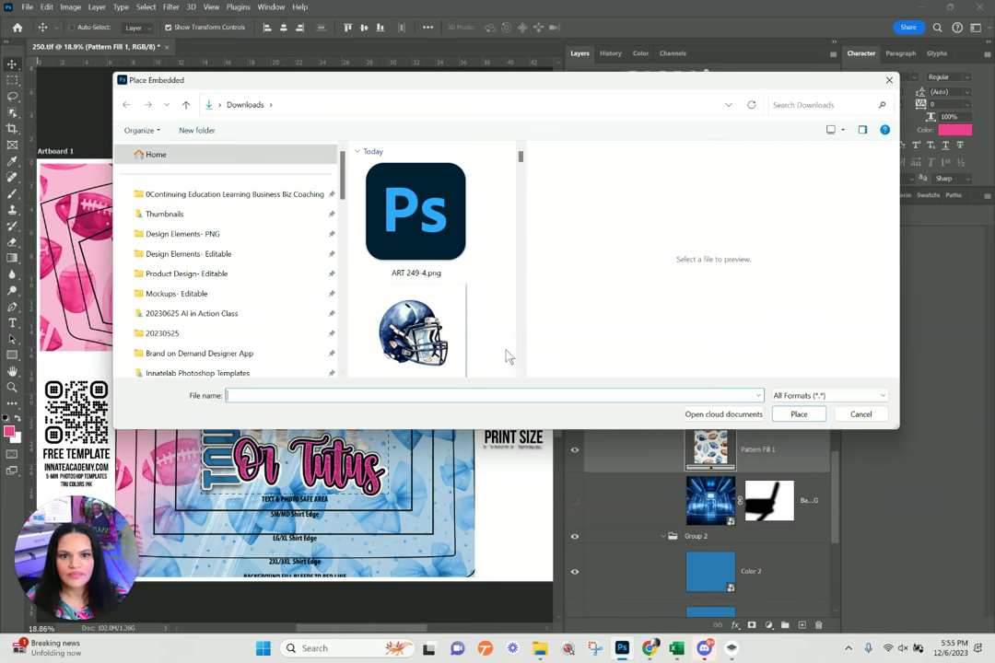
pyautogui.click(520, 377)
pyautogui.click(521, 377)
pyautogui.click(520, 377)
pyautogui.click(520, 376)
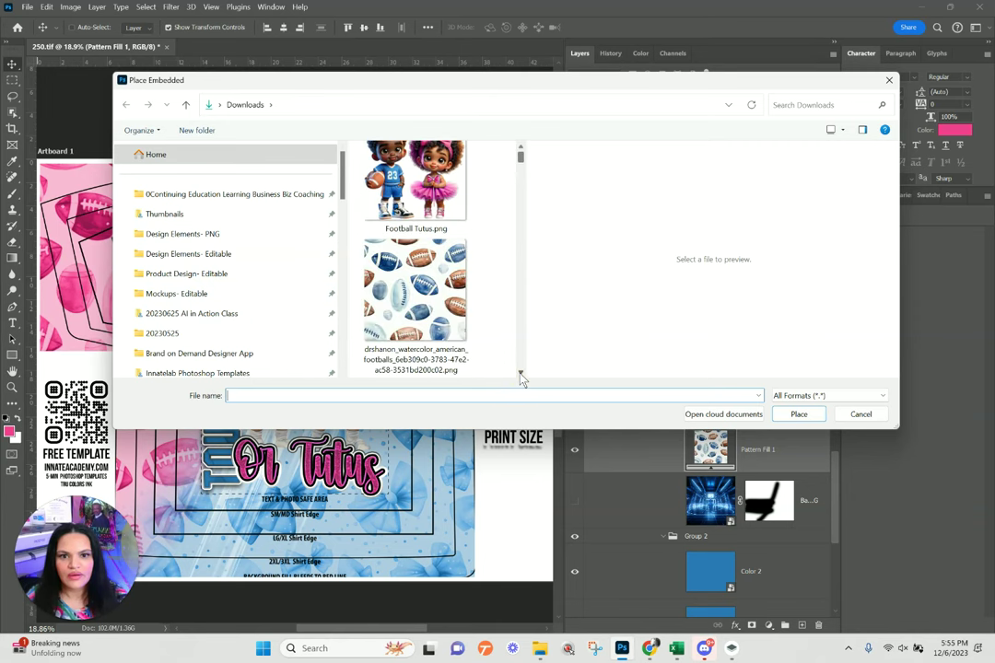
pyautogui.scroll(-5, 422, 284)
pyautogui.click(422, 284)
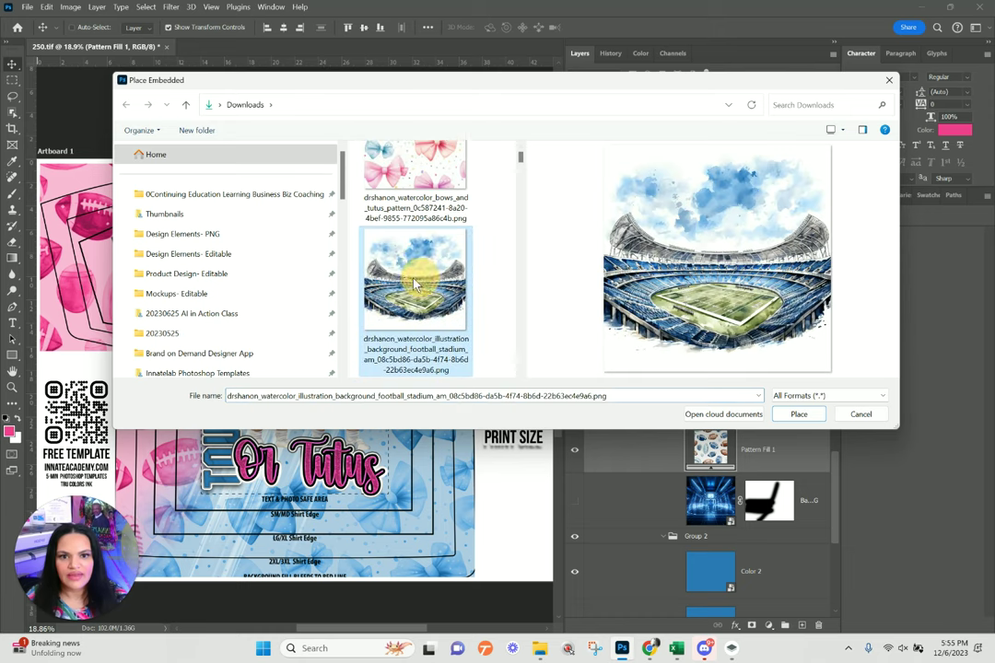
pyautogui.click(796, 415)
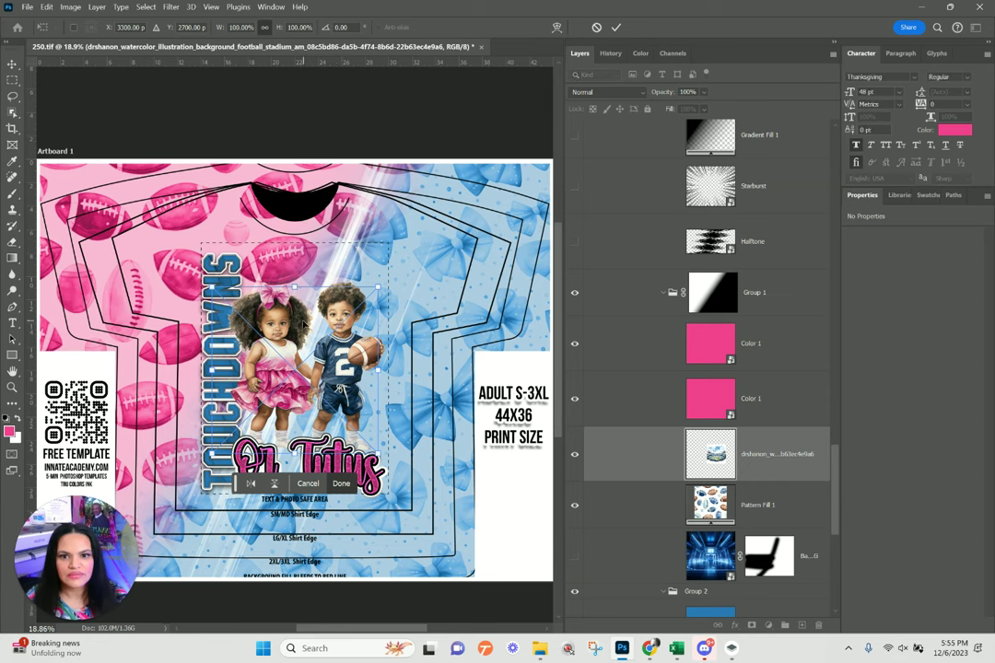
# - Move and enlarge the stadium image to 178.01% over the shirt's upper-left, then add a layer mask
pyautogui.moveTo(195, 222); pyautogui.dragTo(140, 204)
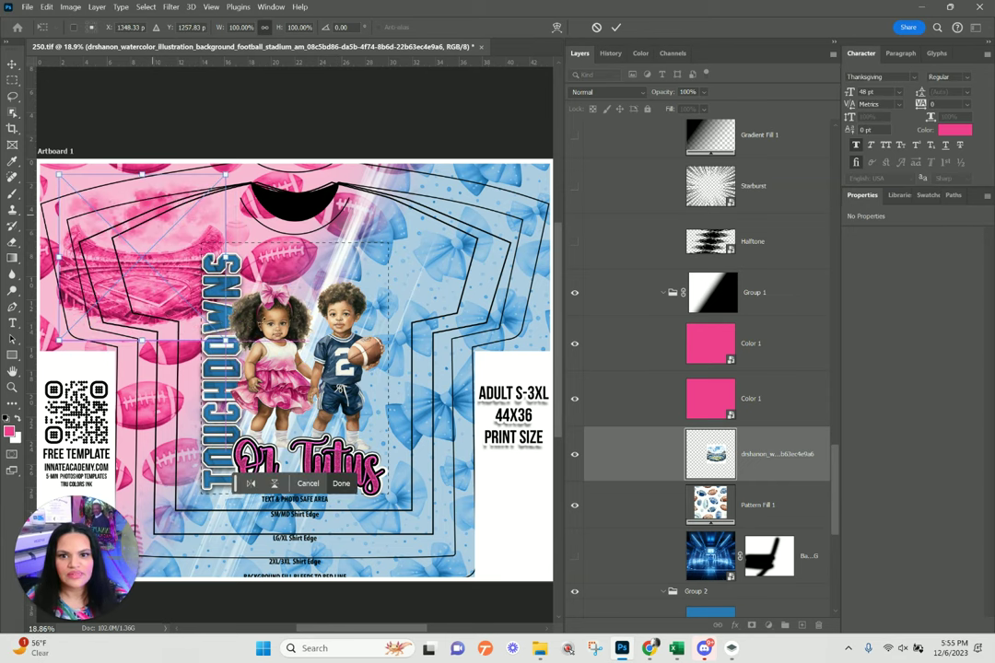
pyautogui.moveTo(224, 338); pyautogui.dragTo(152, 282)
pyautogui.moveTo(162, 327)
pyautogui.mouseDown()
pyautogui.moveTo(134, 273)
pyautogui.moveTo(163, 327)
pyautogui.moveTo(138, 272)
pyautogui.moveTo(165, 316)
pyautogui.mouseUp()
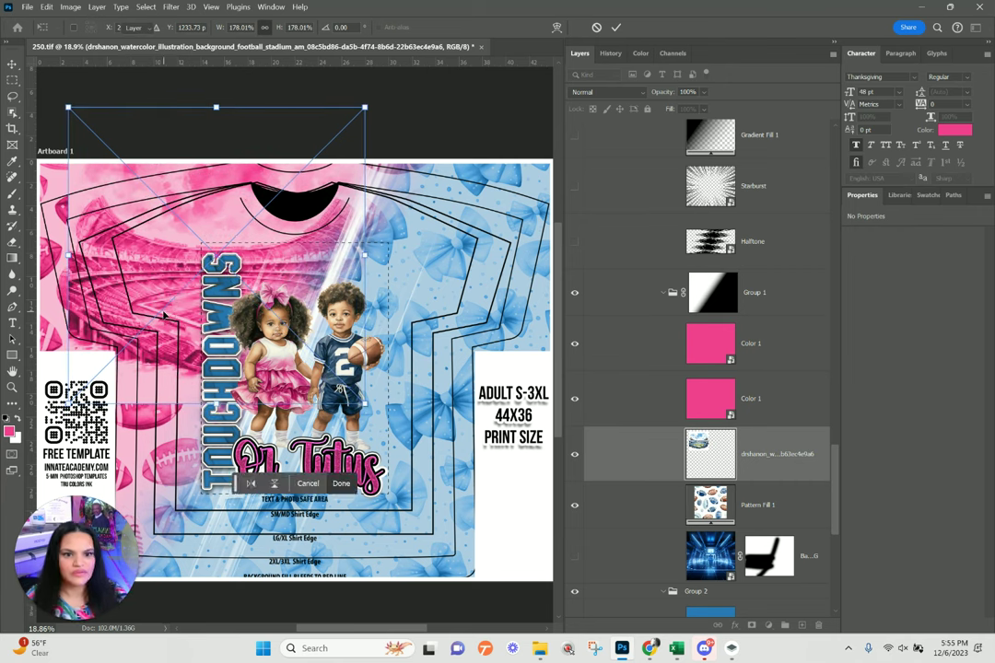
pyautogui.press('Return')
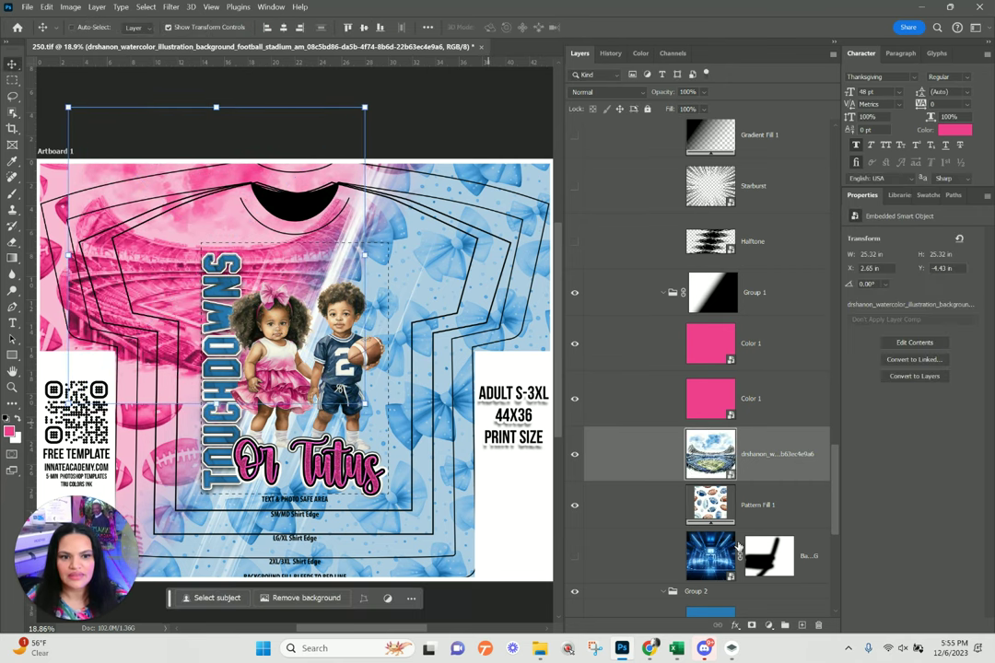
pyautogui.click(752, 625)
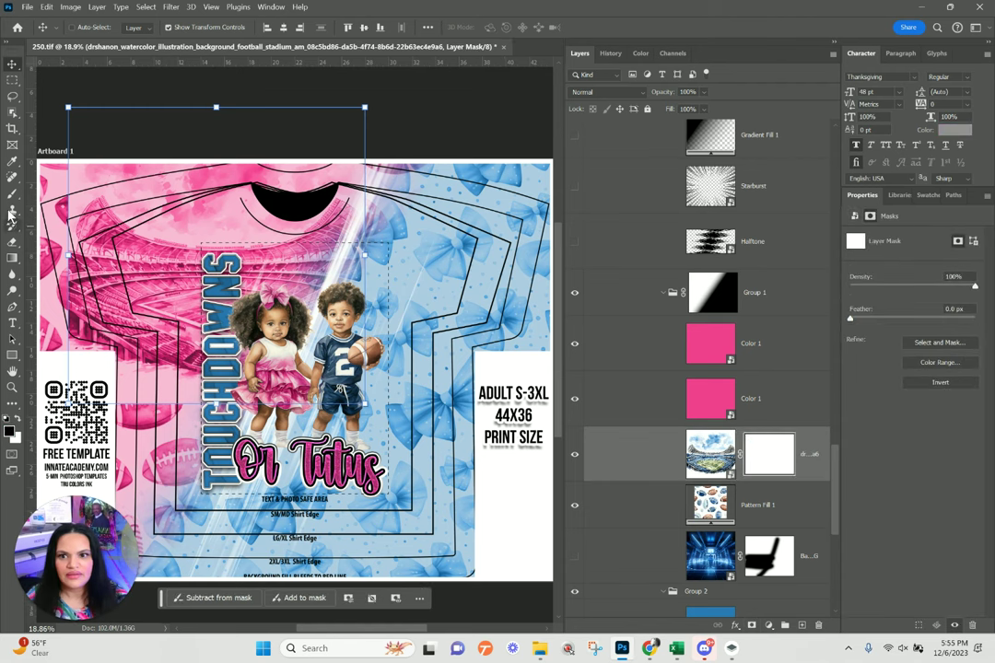
# - Paint the stadium mask black with an 800 px brush to reveal the pink footballs, then open Pattern Fill 1
pyautogui.click(12, 194)
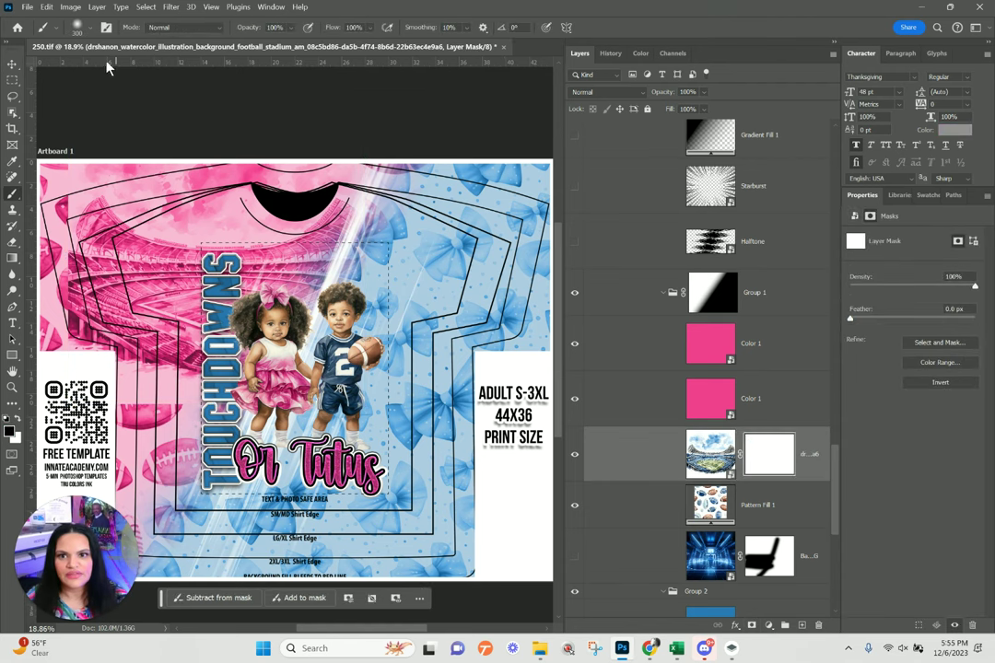
pyautogui.click(77, 27)
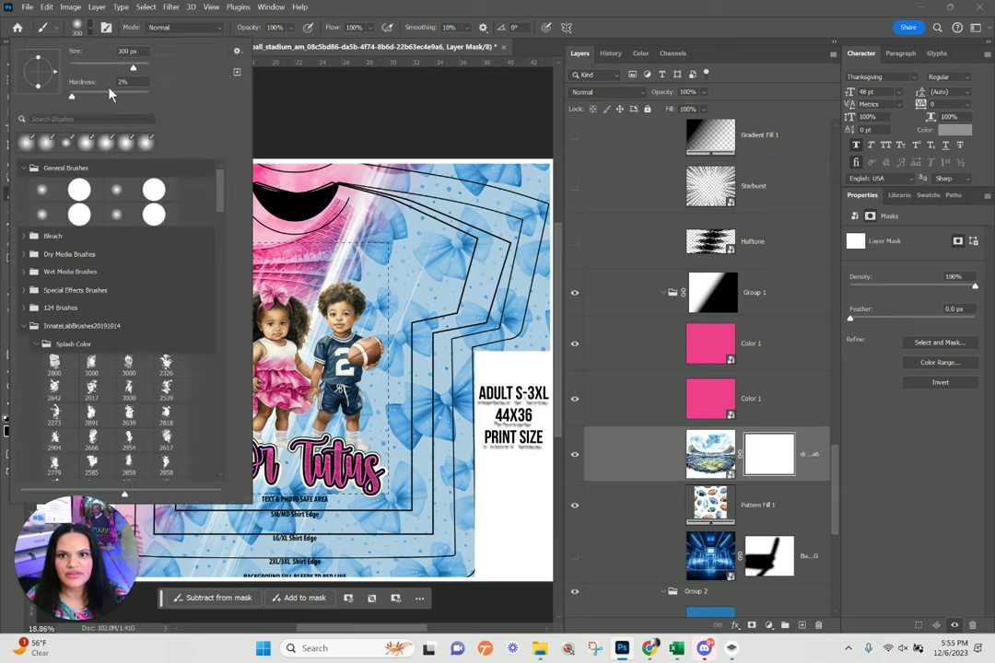
pyautogui.doubleClick(129, 51)
pyautogui.write('800')
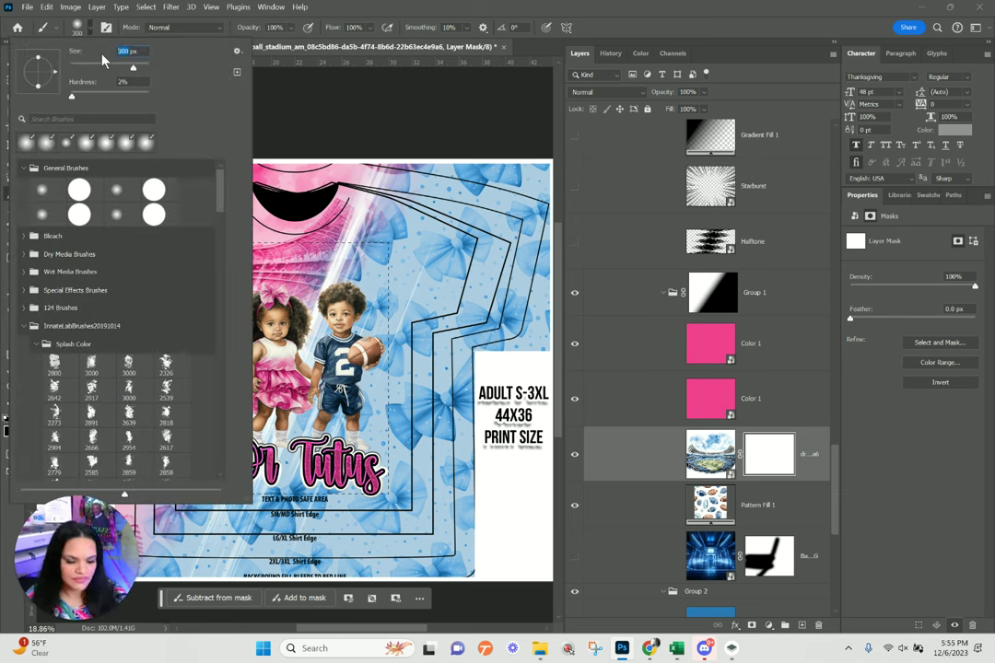
pyautogui.click(468, 21)
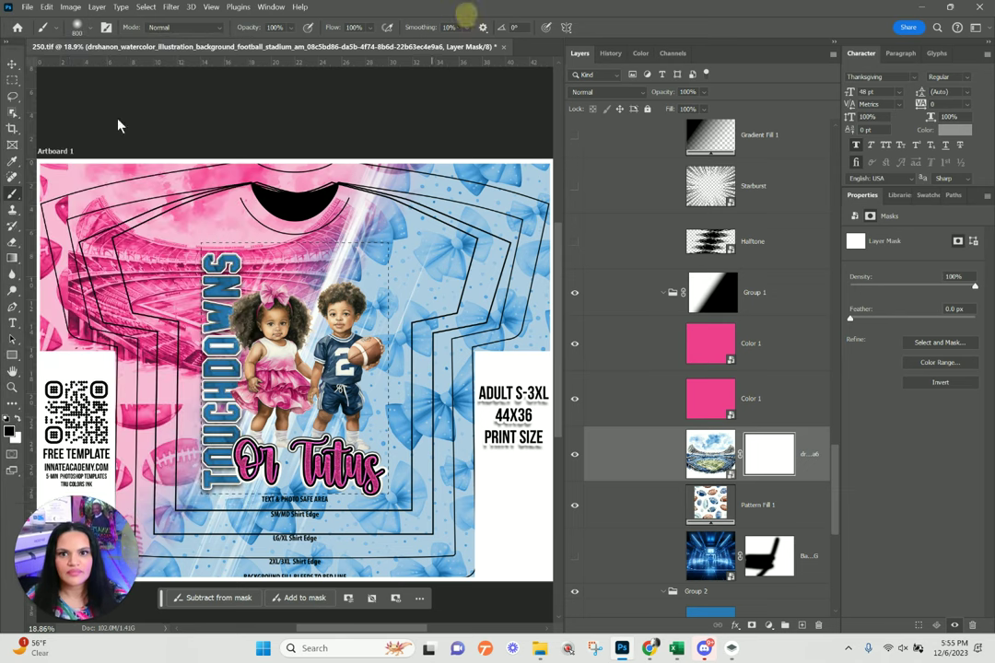
pyautogui.moveTo(63, 281)
pyautogui.mouseDown()
pyautogui.moveTo(77, 366)
pyautogui.moveTo(138, 407)
pyautogui.moveTo(235, 403)
pyautogui.mouseUp()
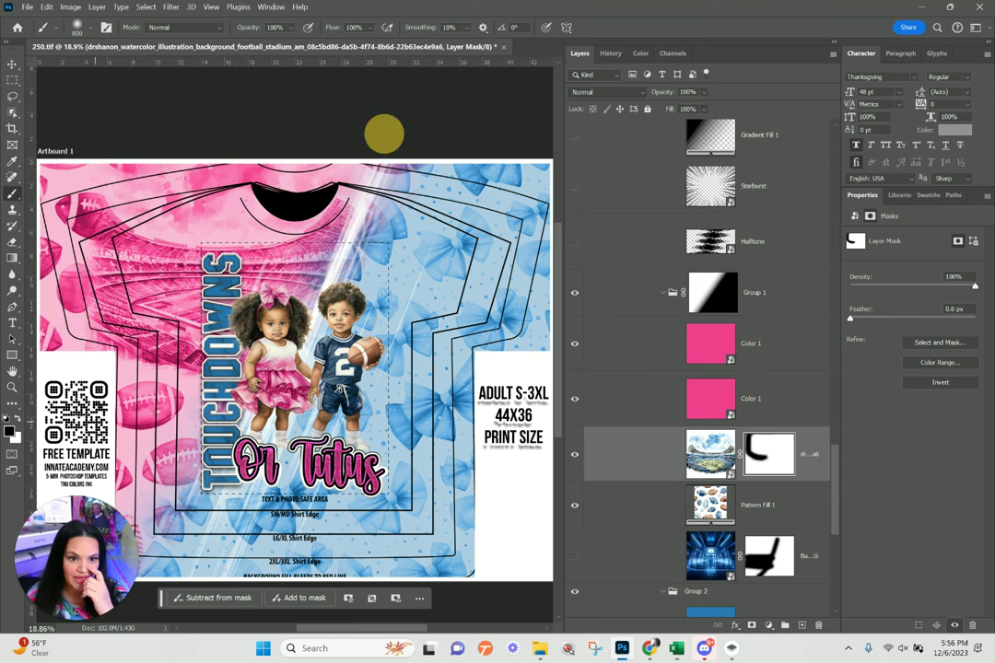
pyautogui.doubleClick(710, 504)
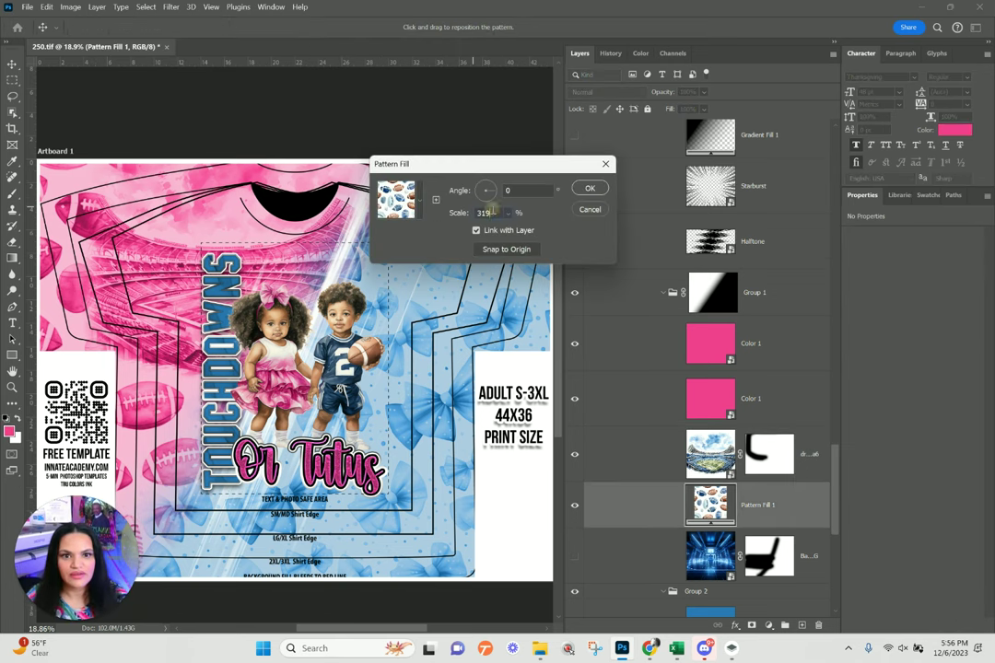
# - Set the football pattern in Pattern Fill 1 to 150% scale
pyautogui.doubleClick(483, 213)
pyautogui.write('150')
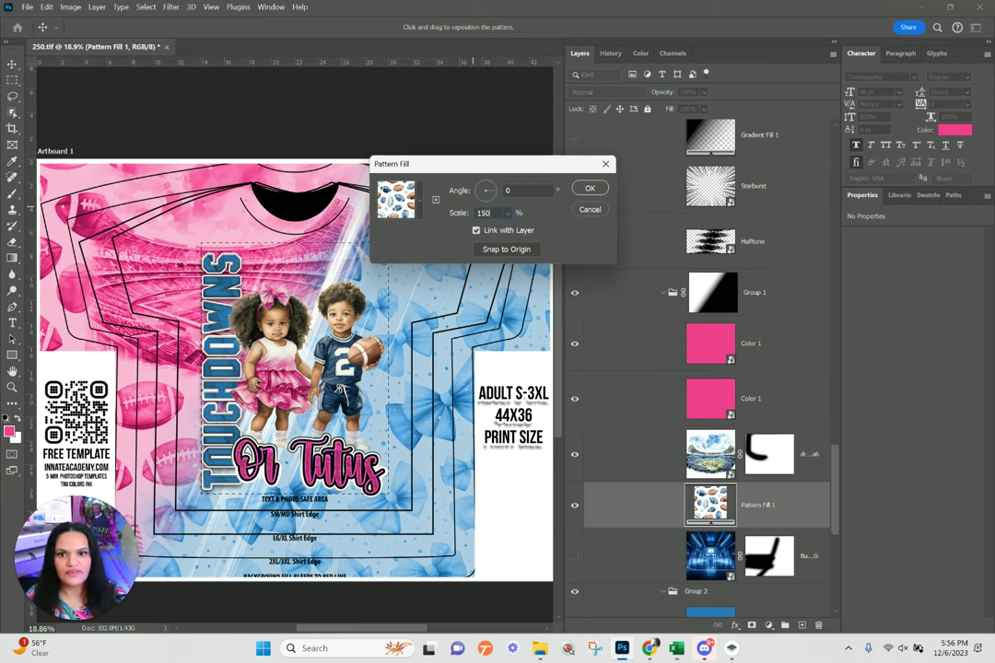
pyautogui.press('Tab')
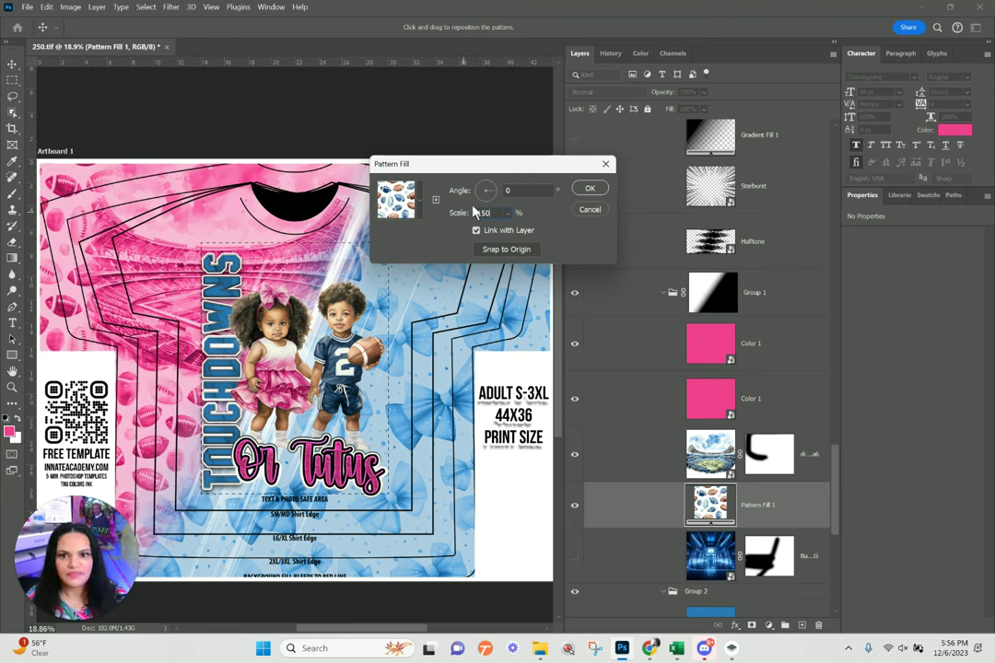
pyautogui.click(592, 189)
# - Set the bow pattern in Pattern Fill 2 to 150% scale
pyautogui.scroll(-2, 717, 472)
pyautogui.scroll(-2, 717, 479)
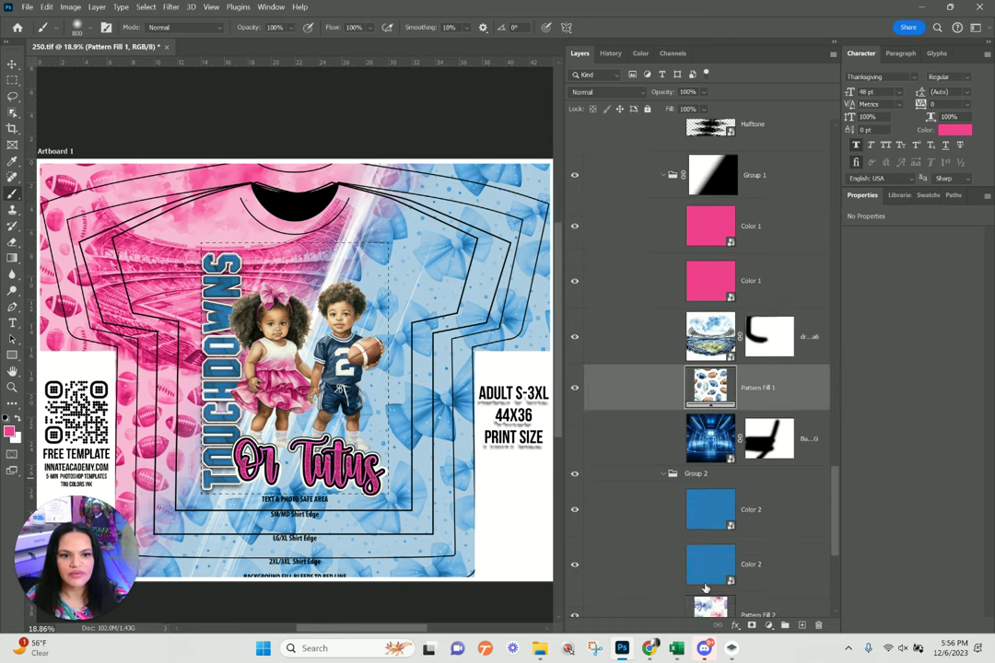
pyautogui.doubleClick(708, 553)
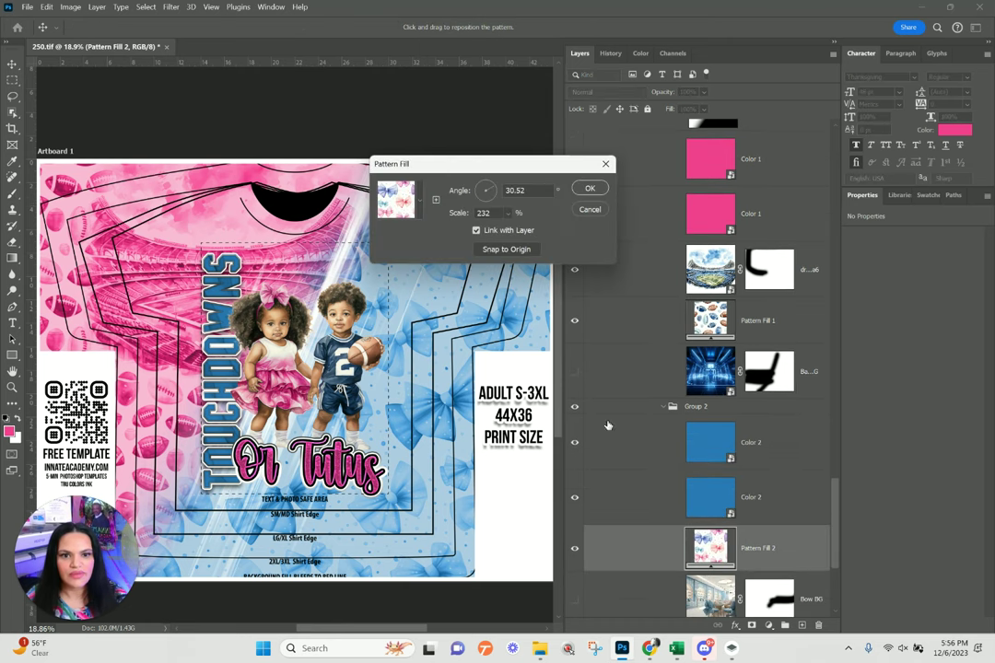
pyautogui.click(469, 214)
pyautogui.write('150')
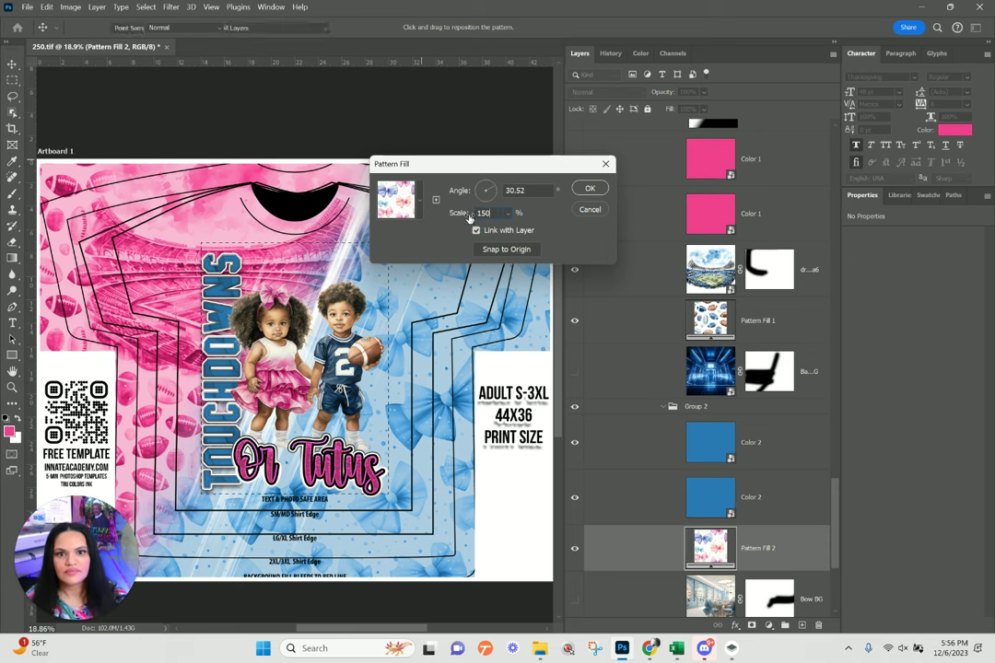
pyautogui.press('Return')
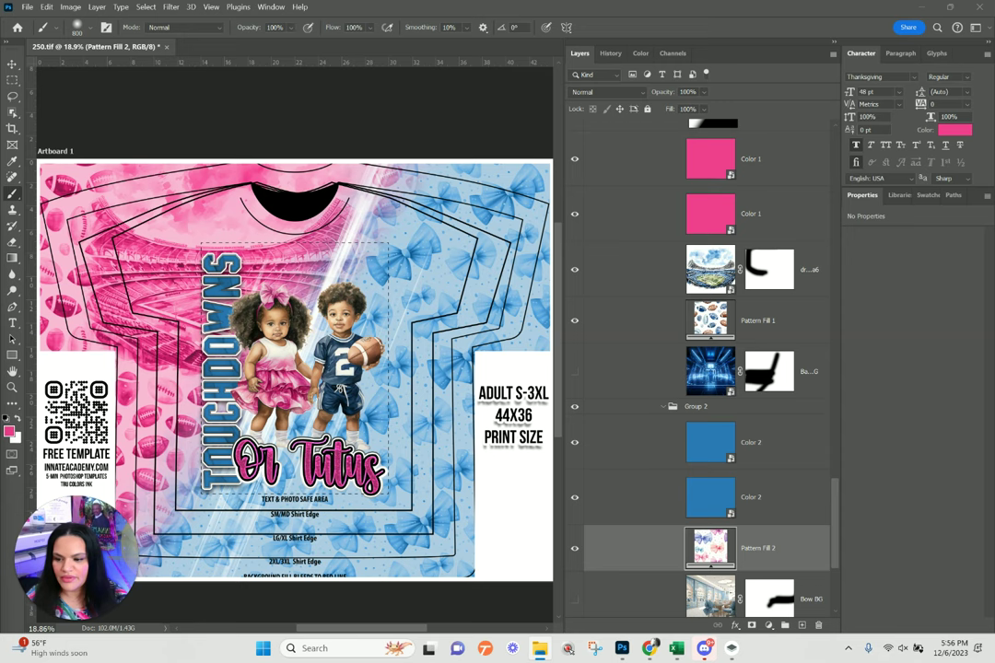
# - Enlarge the boutique image to 147.21% over the shirt's upper-right and add a blank layer mask
pyautogui.hotkey('ctrl', 't')
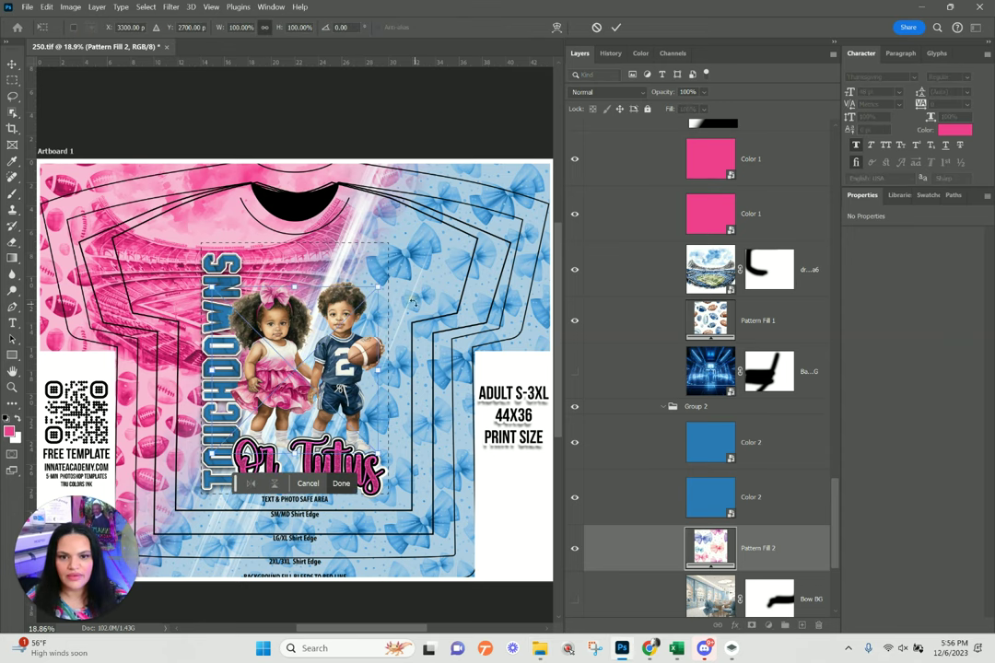
pyautogui.moveTo(413, 302); pyautogui.dragTo(430, 266)
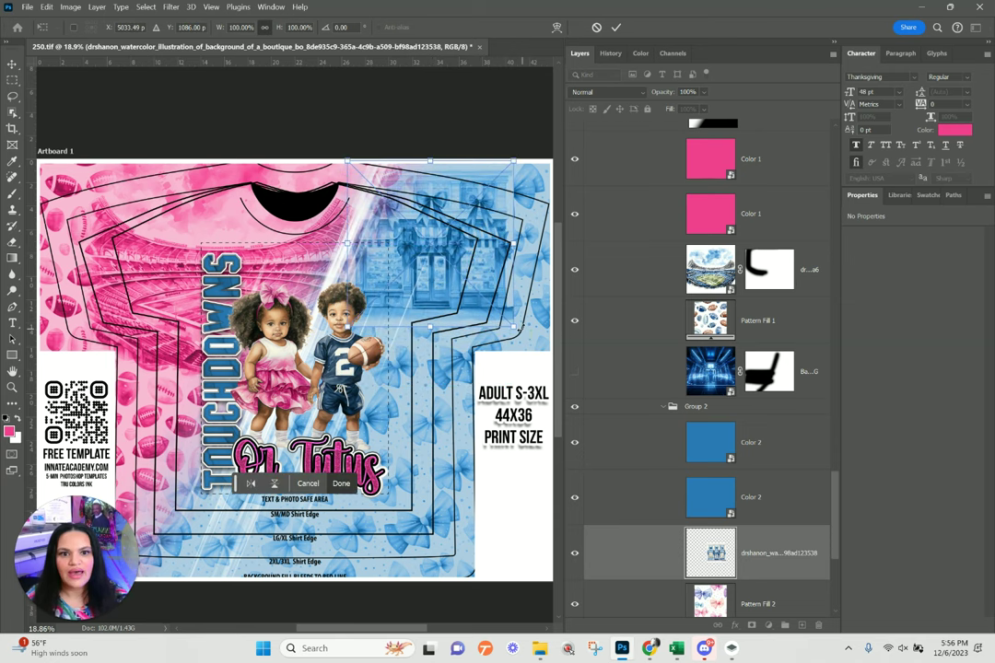
pyautogui.moveTo(513, 326); pyautogui.dragTo(521, 352)
pyautogui.moveTo(531, 365); pyautogui.dragTo(280, 387)
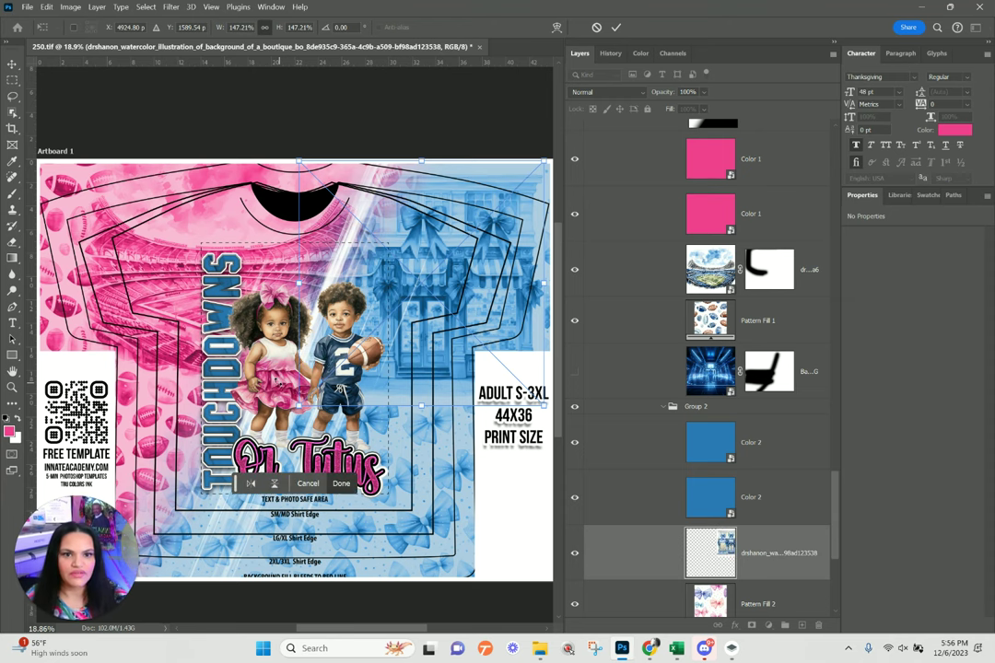
pyautogui.press('Return')
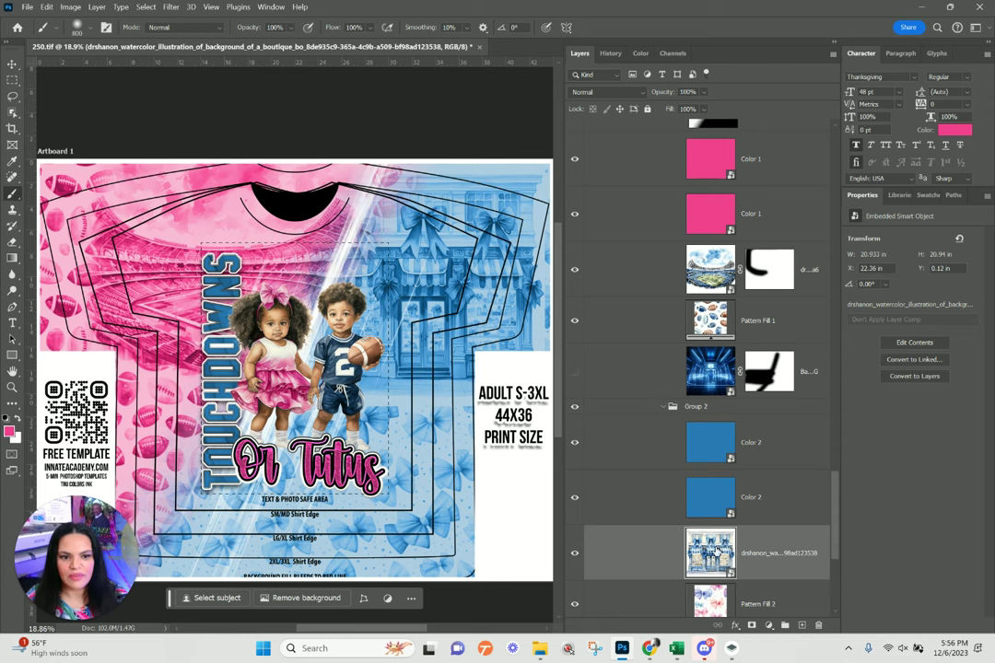
pyautogui.click(752, 625)
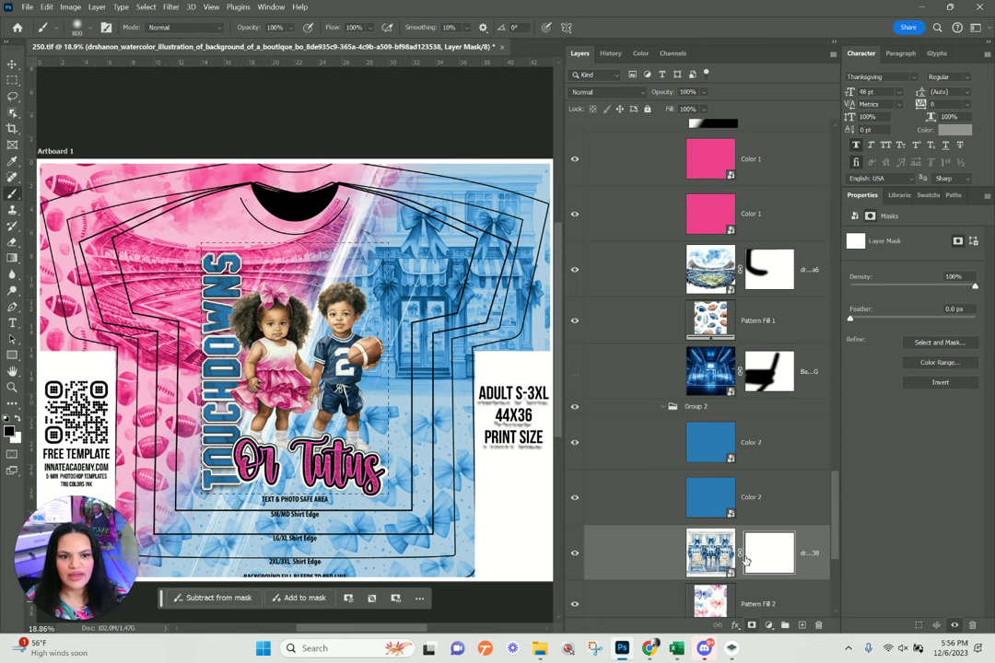
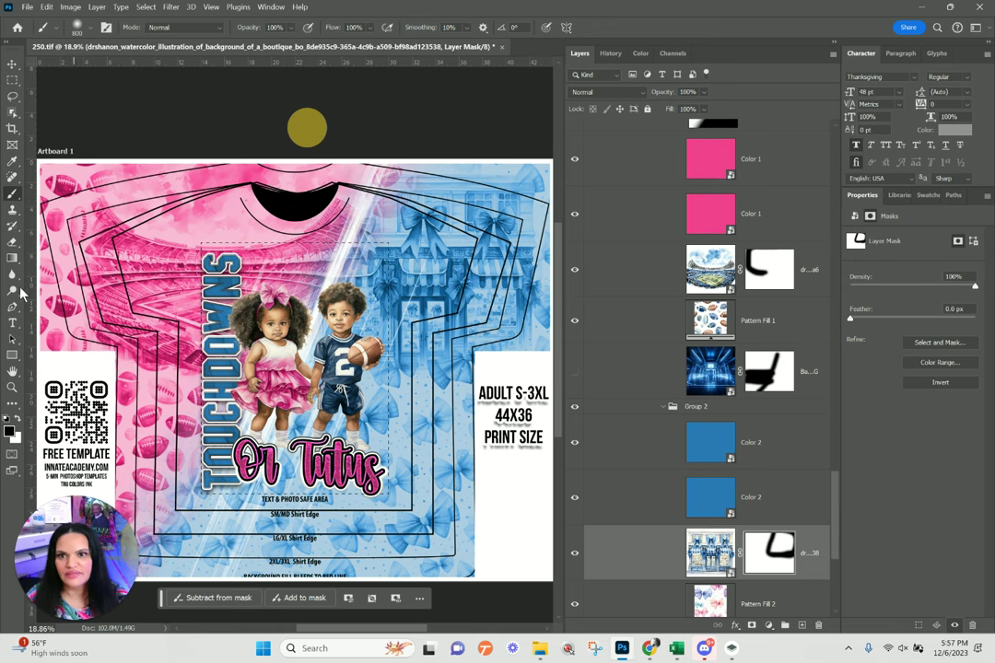
# - Preview the Starburst and Halftone layers, adjust Starburst opacity, then hide both again
pyautogui.click(13, 64)
pyautogui.scroll(3, 760, 424)
pyautogui.scroll(3, 673, 286)
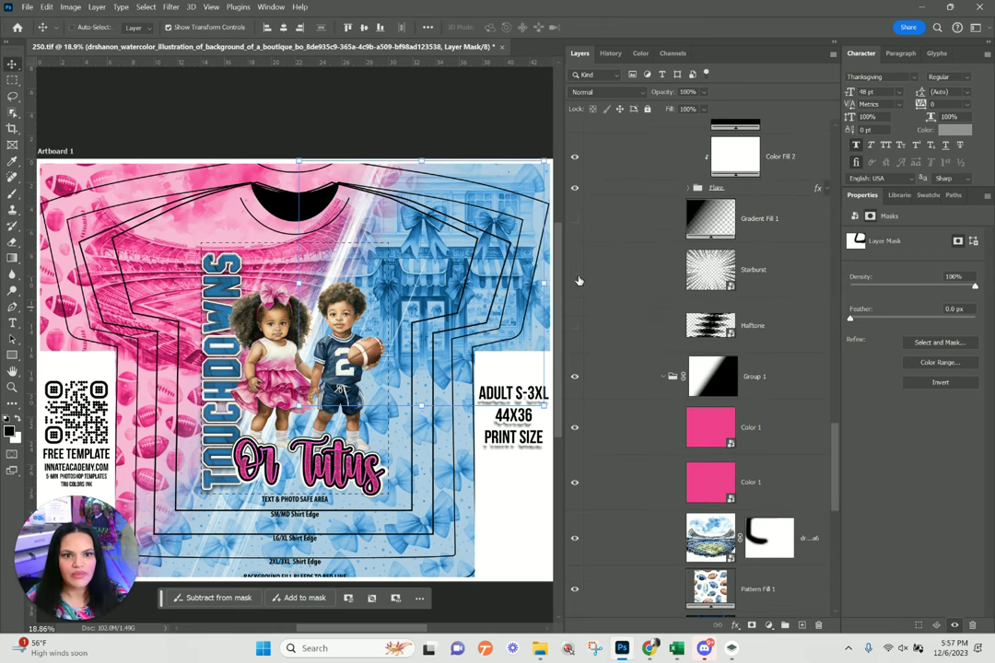
pyautogui.click(572, 272)
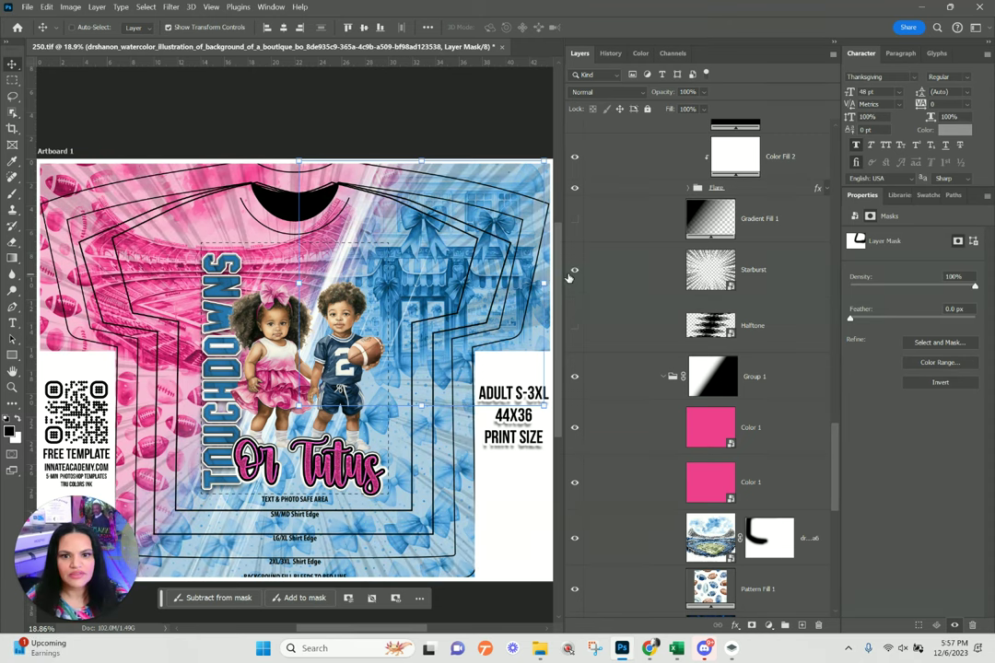
pyautogui.click(645, 267)
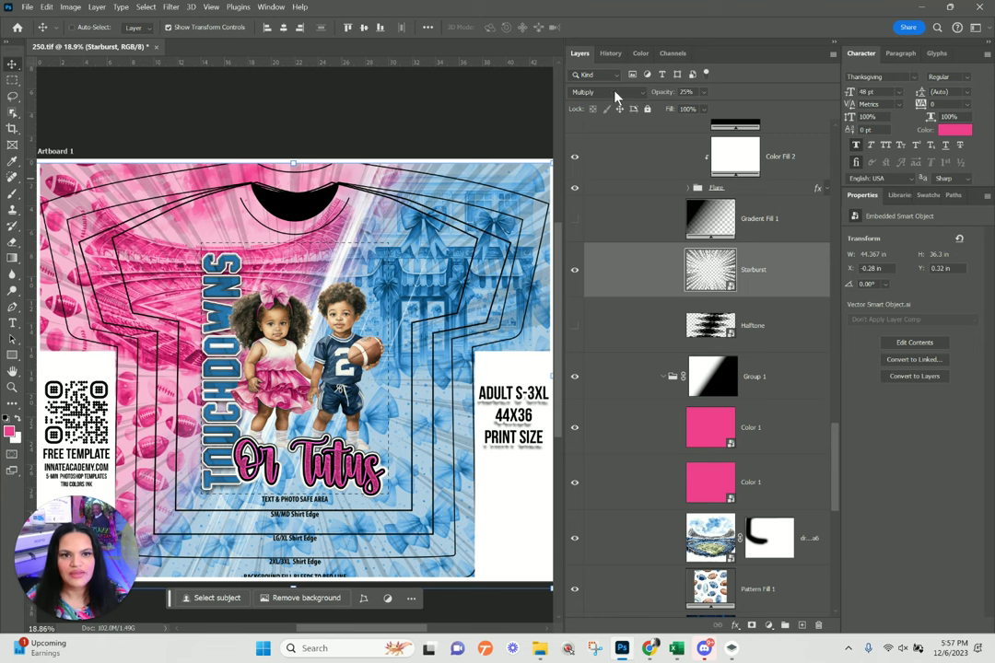
pyautogui.click(703, 92)
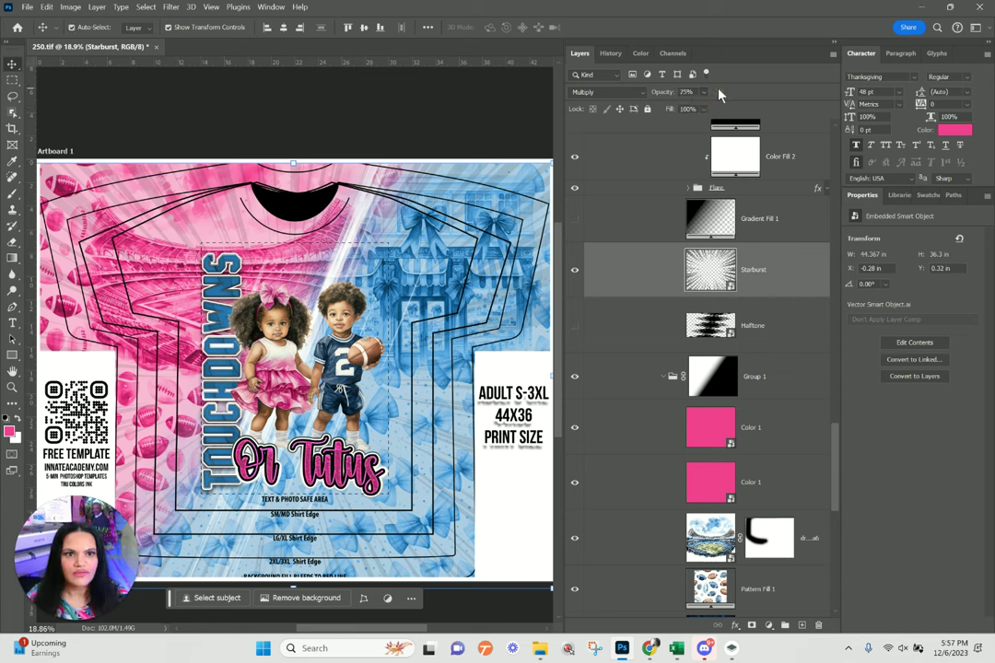
pyautogui.click(575, 326)
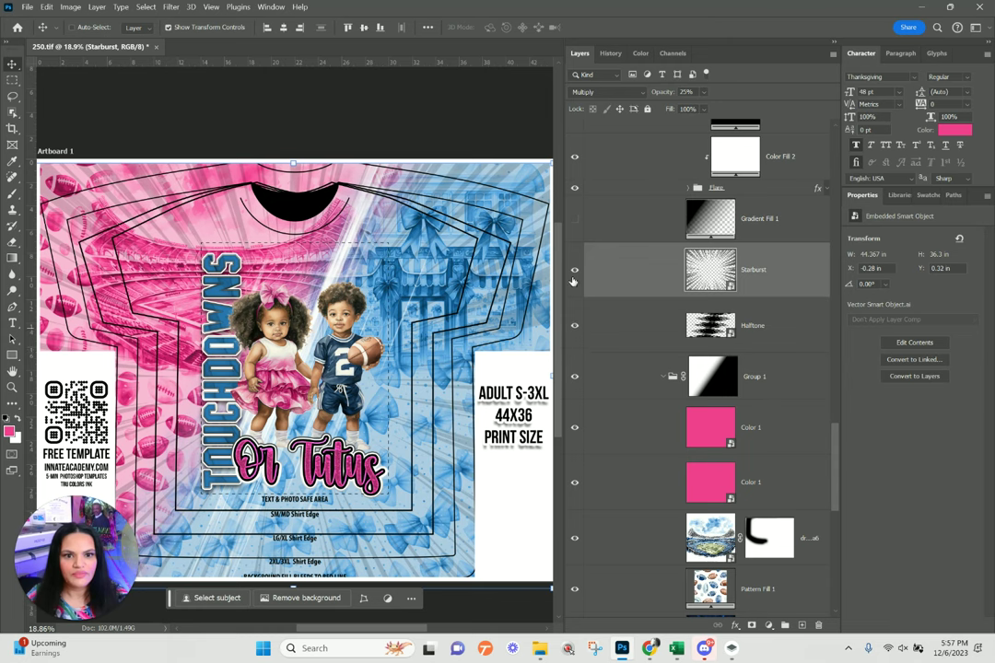
pyautogui.click(575, 270)
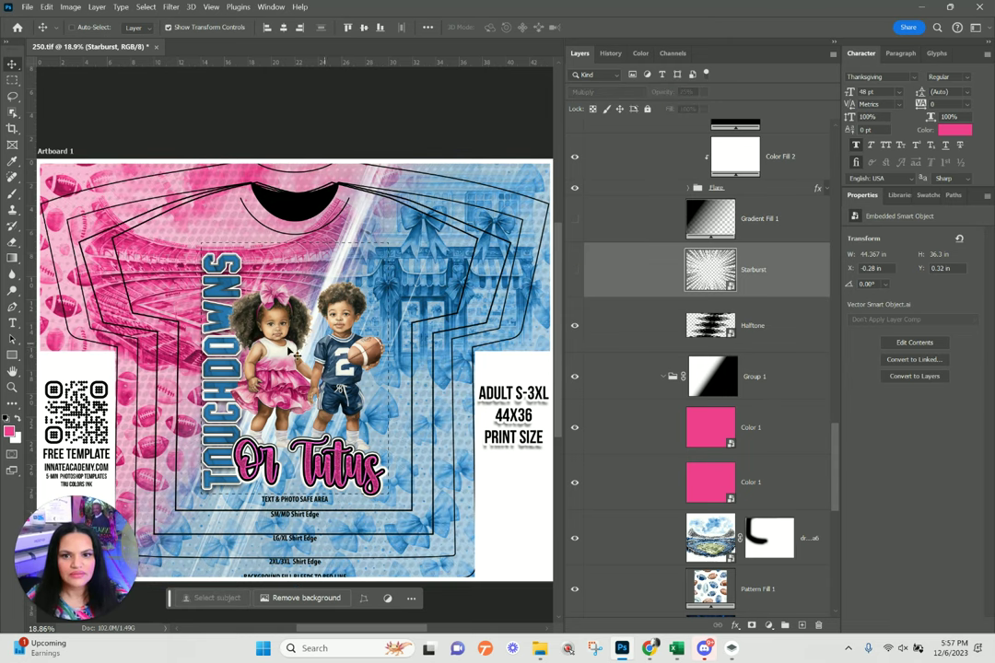
pyautogui.click(754, 326)
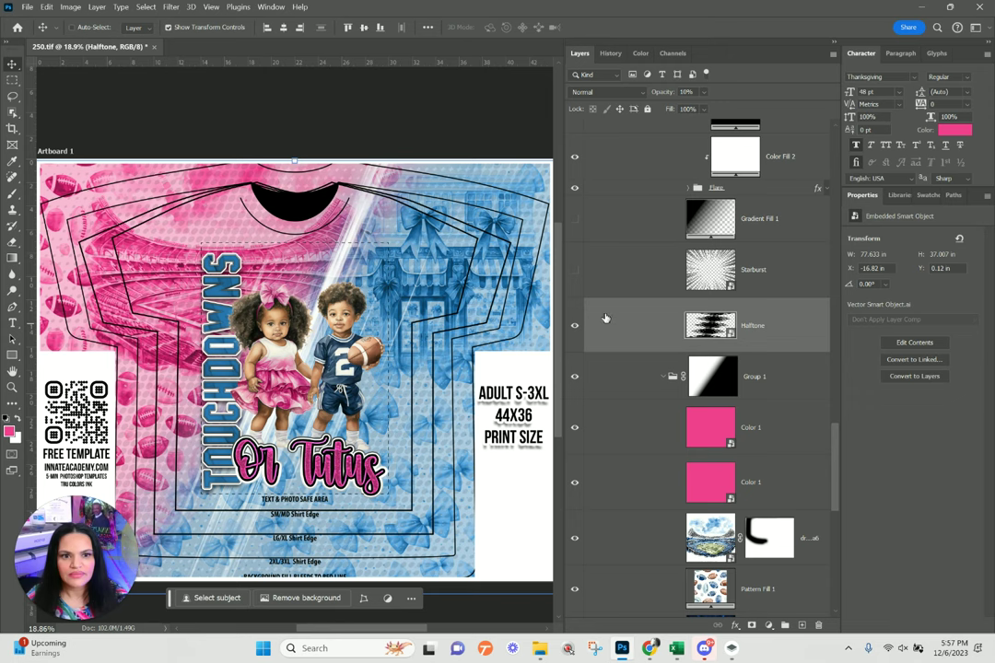
pyautogui.click(574, 328)
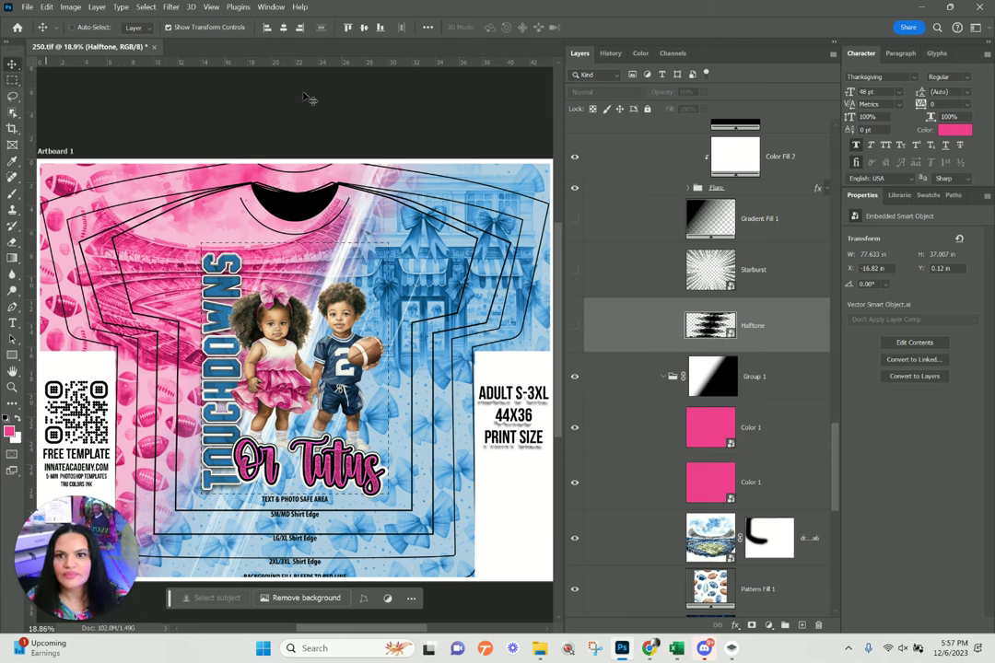
# - Quick Export the ART 249 group as a PNG named 'ART 249-5.png' in Downloads
pyautogui.scroll(8, 696, 269)
pyautogui.scroll(12, 696, 269)
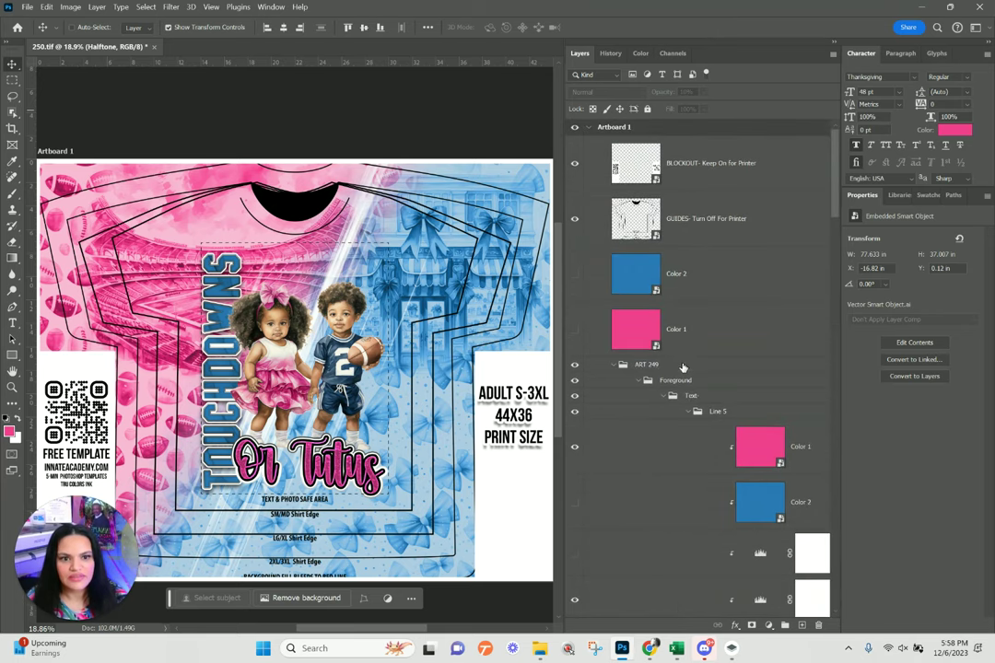
pyautogui.click(683, 366)
pyautogui.rightClick(652, 366)
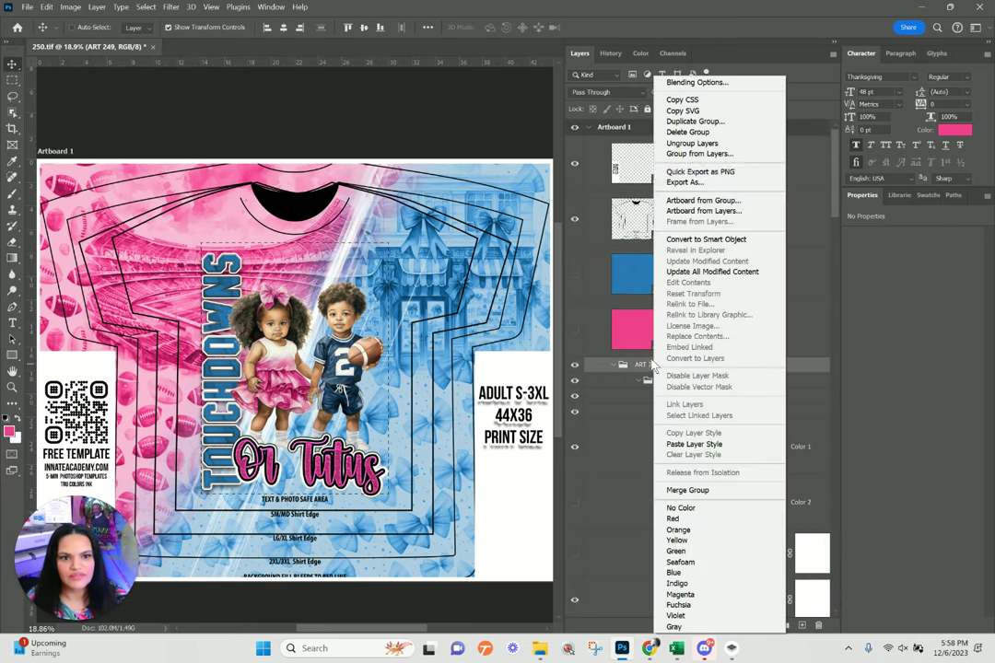
pyautogui.click(751, 173)
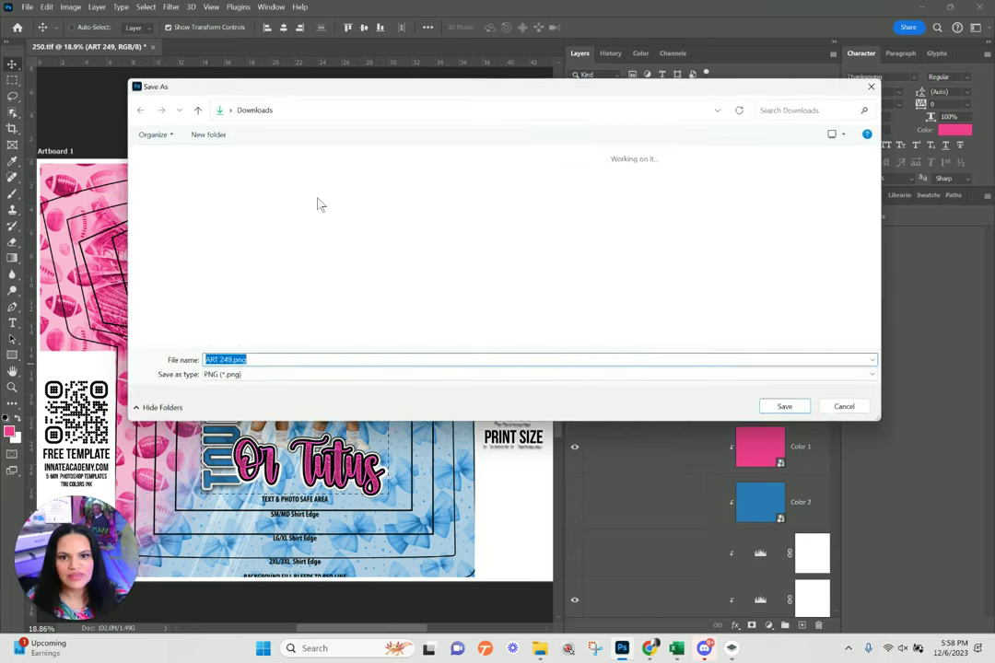
pyautogui.click(219, 366)
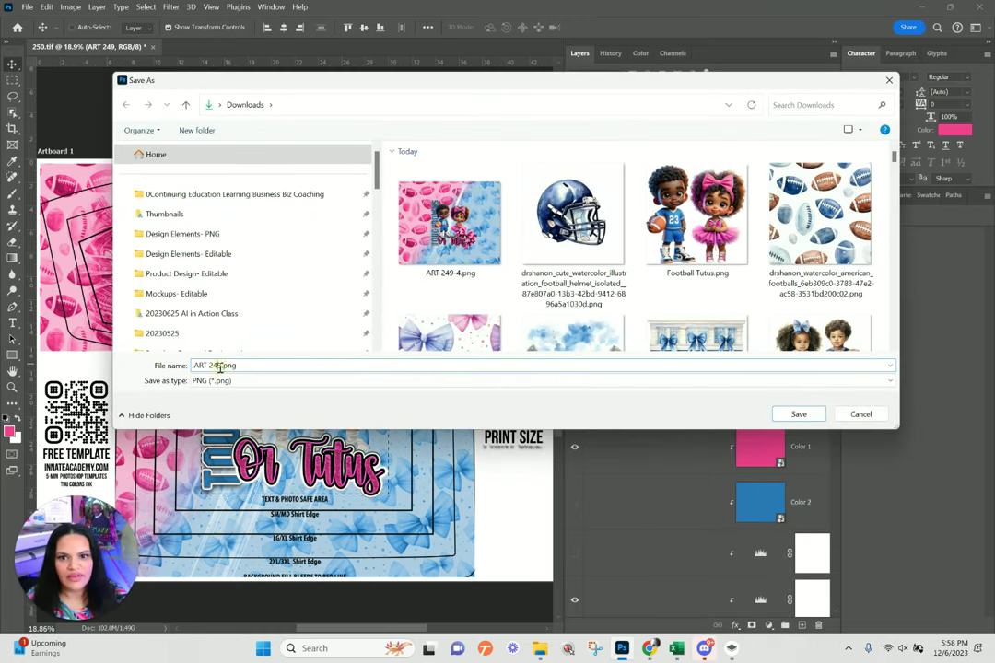
pyautogui.write('-')
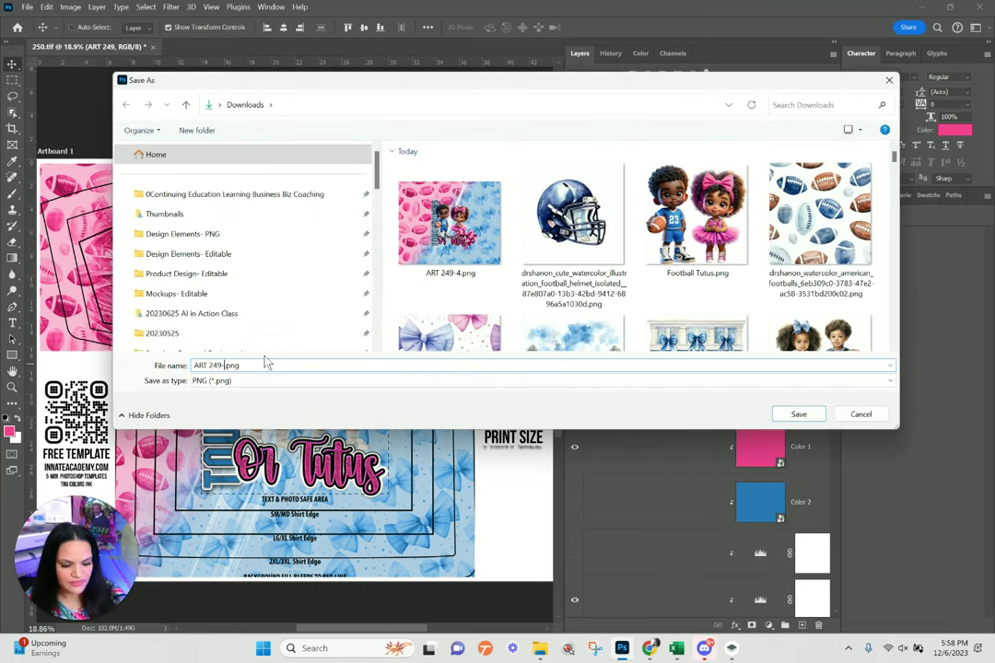
pyautogui.write('5')
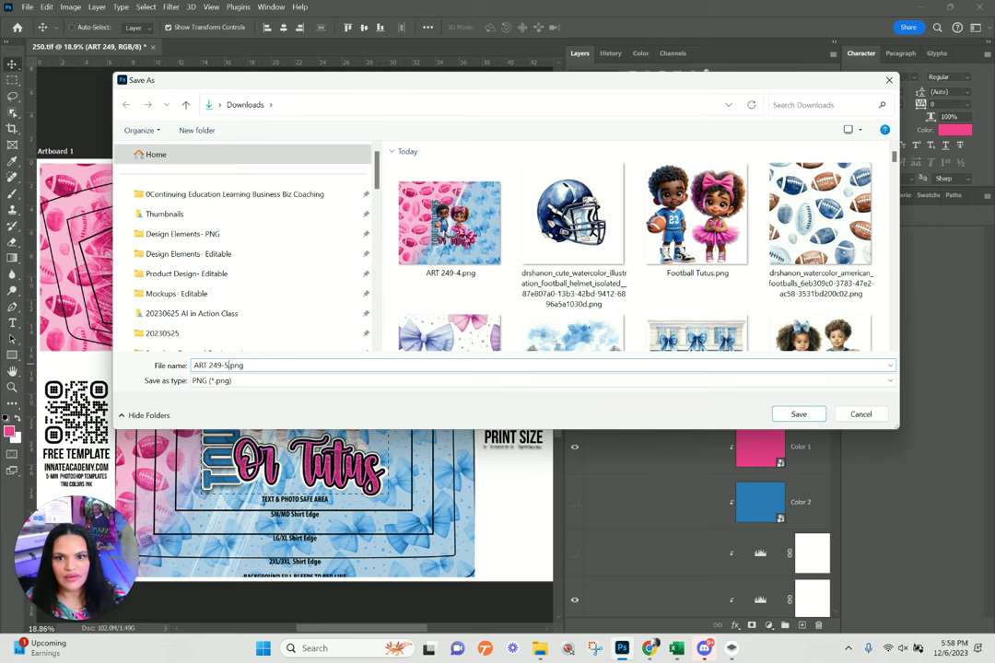
pyautogui.press('Return')
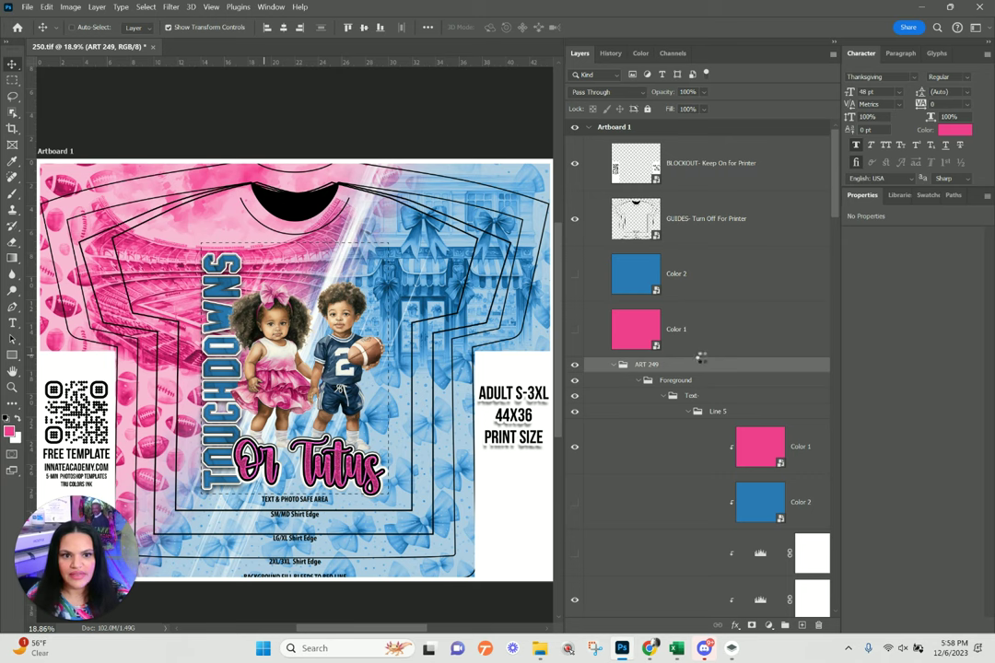
# - Launch remove.bg for Windows from search and close its Settings panel
pyautogui.click(348, 650)
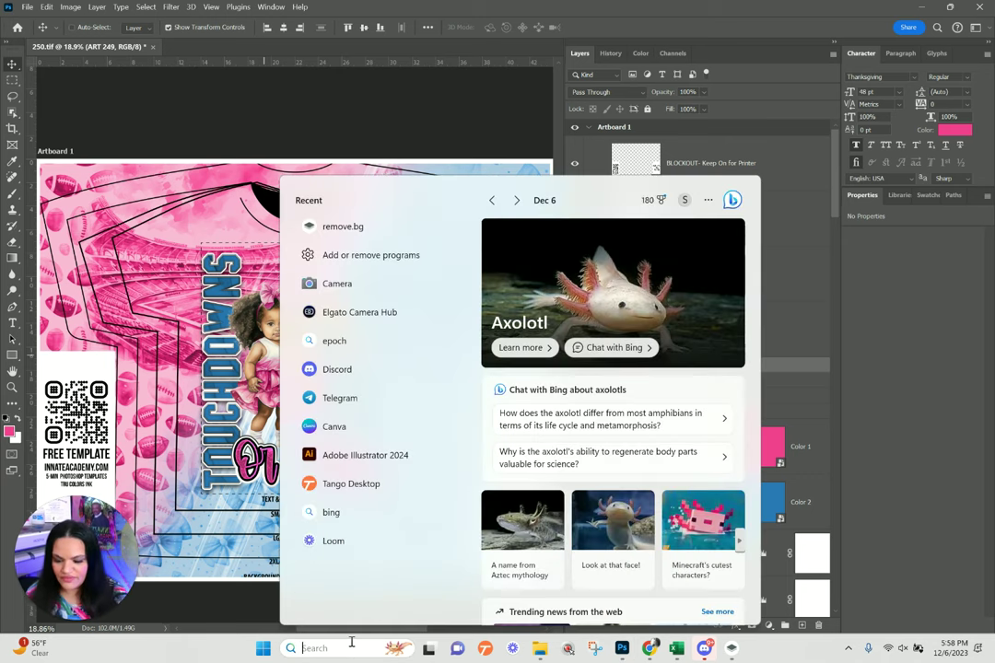
pyautogui.write('remo')
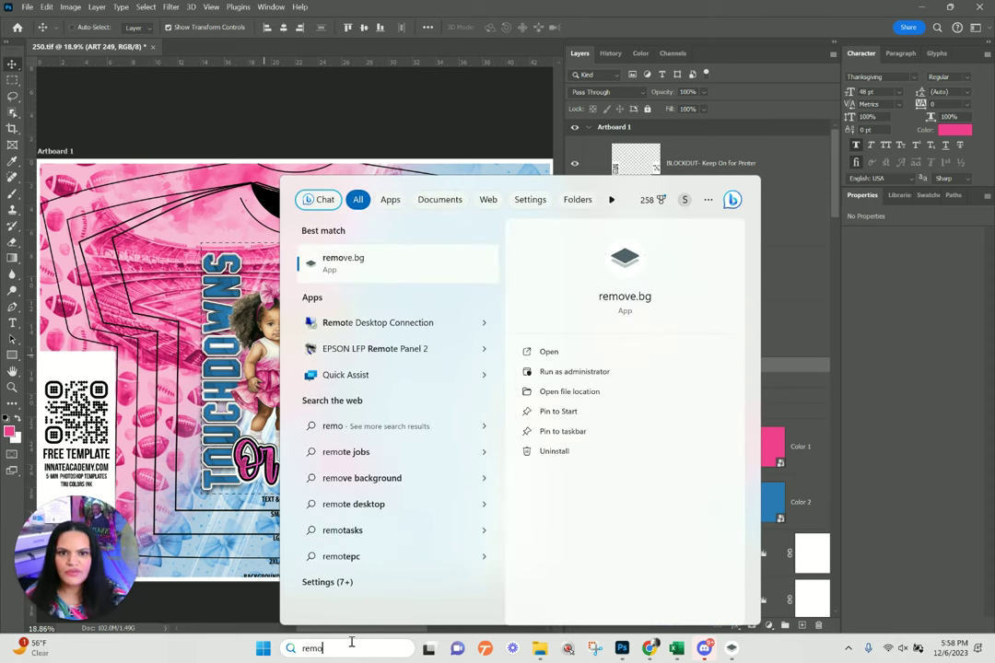
pyautogui.press('Return')
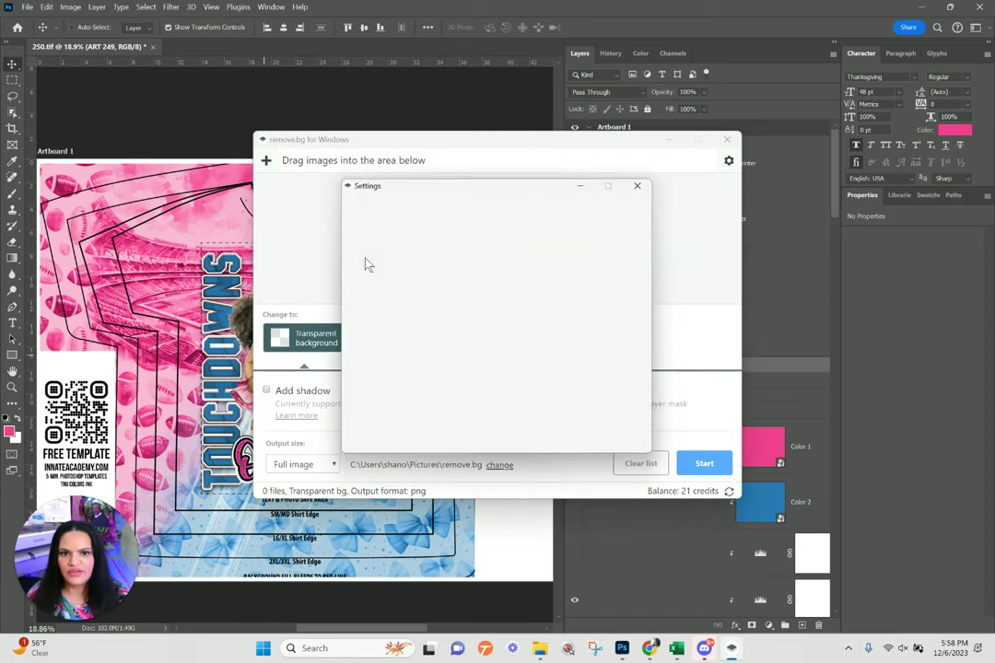
pyautogui.click(637, 188)
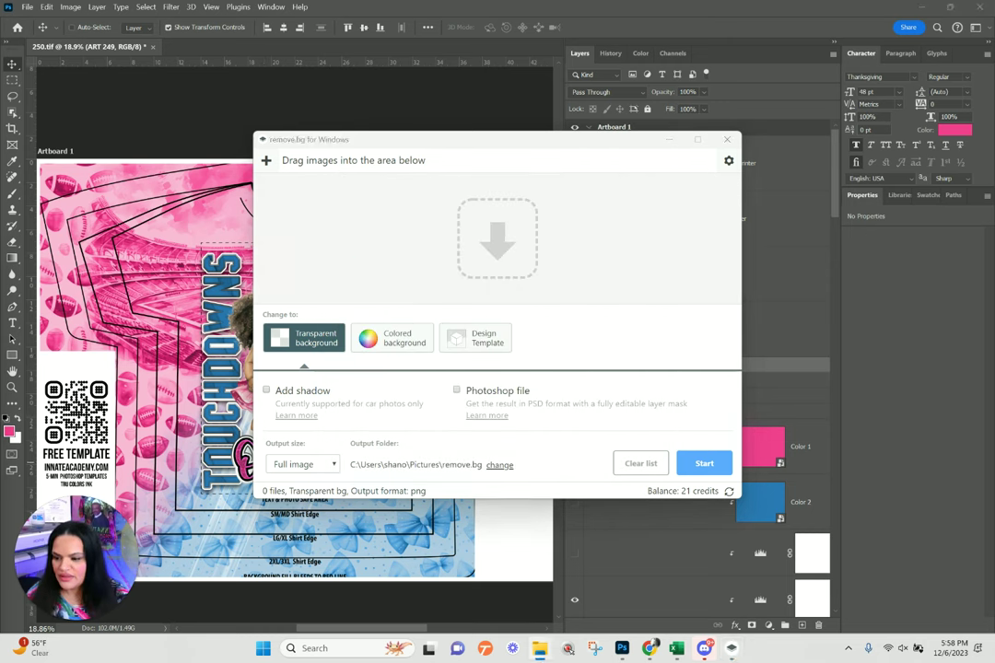
# - Remove the backgrounds from both basketball player photos, then minimize remove.bg back to Photoshop
pyautogui.moveTo(645, 258); pyautogui.dragTo(497, 235)
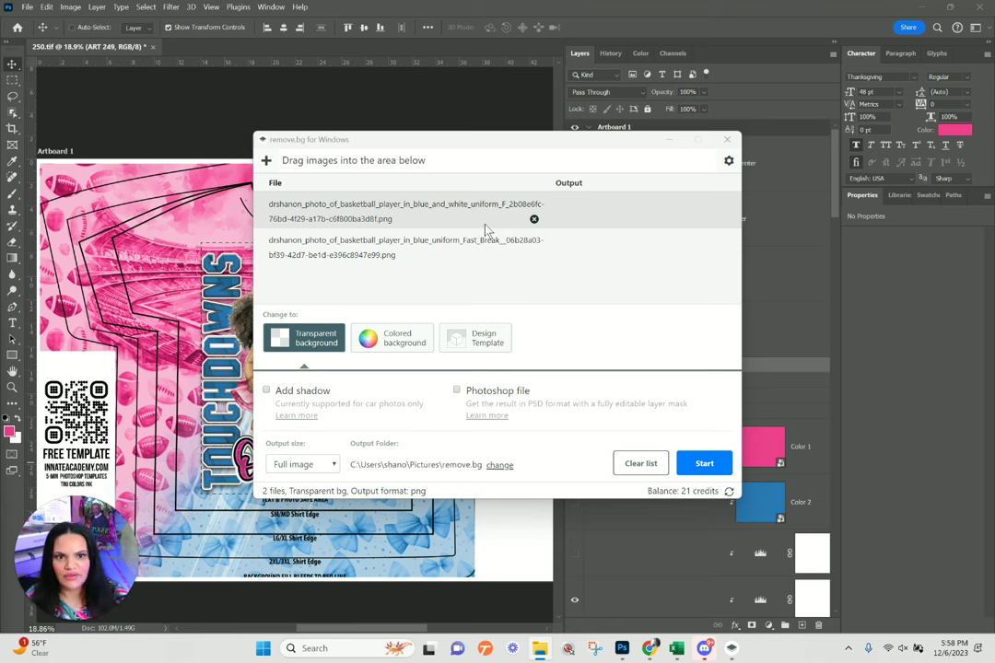
pyautogui.click(703, 463)
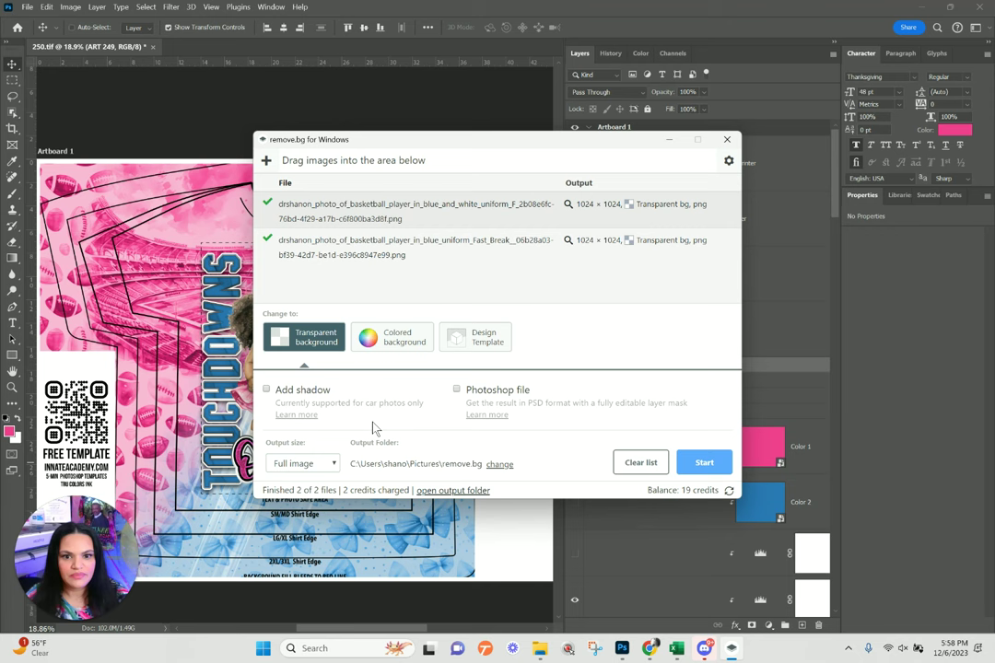
pyautogui.click(477, 492)
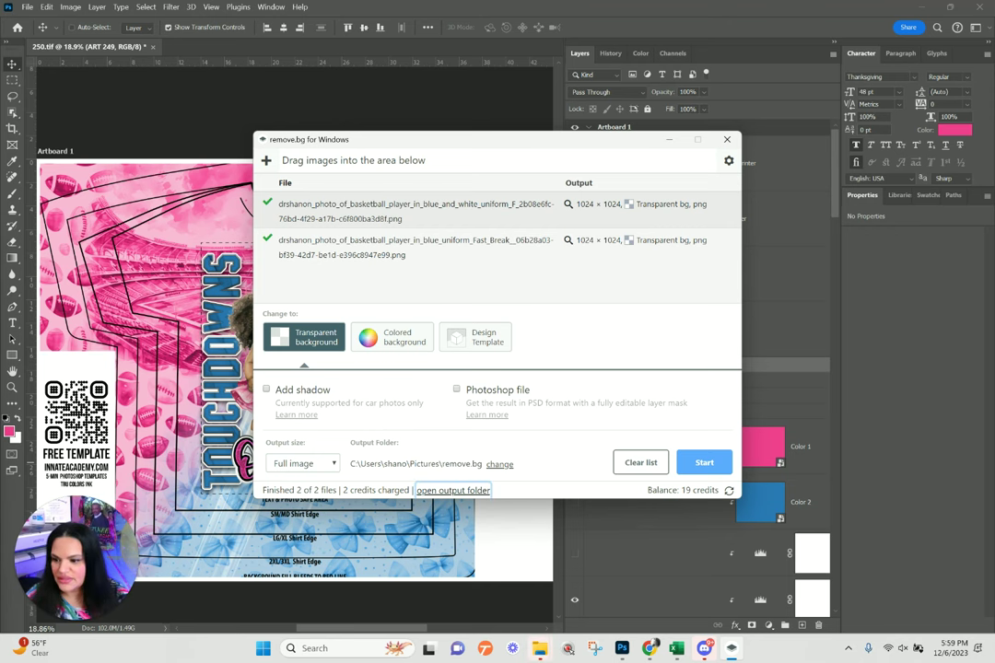
pyautogui.click(665, 140)
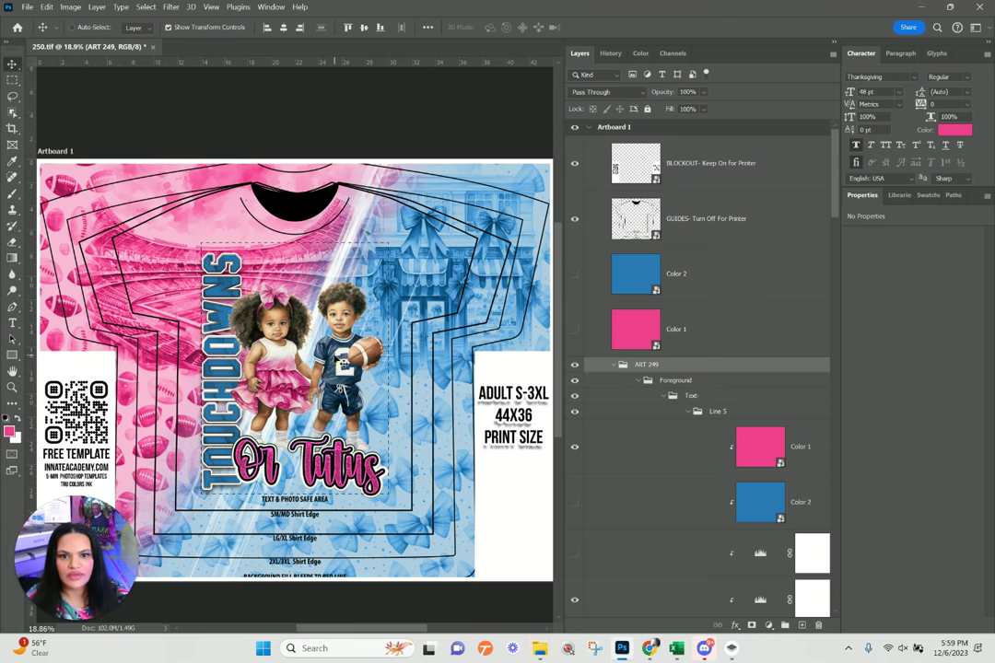
pyautogui.rightClick(338, 361)
# - Open the Photo 1 smart object, place both player cutouts, and shrink the top player to about 61%
pyautogui.click(390, 405)
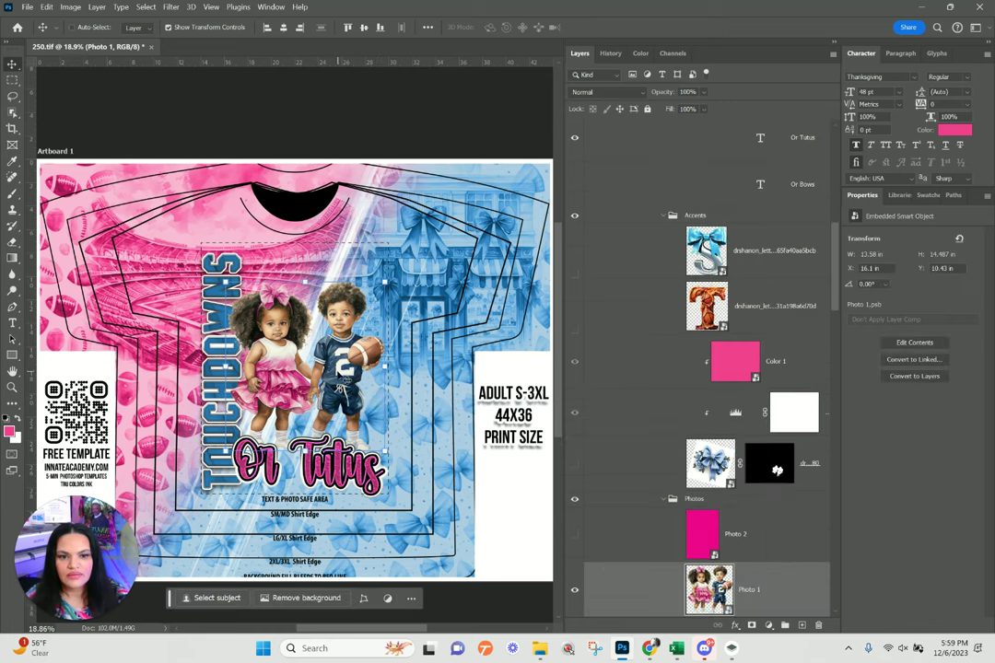
pyautogui.scroll(-4, 700, 368)
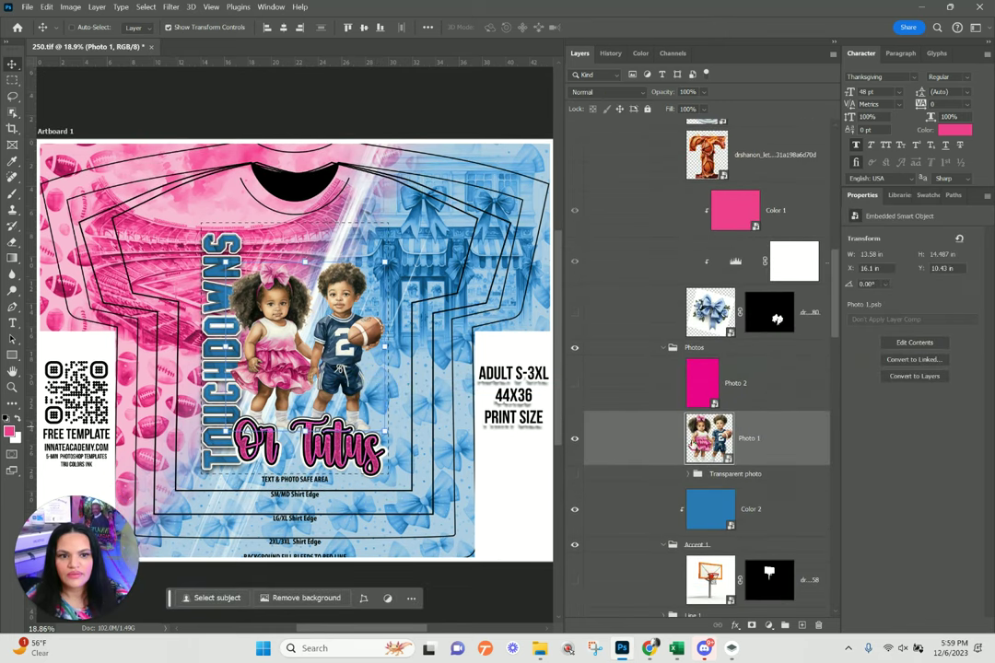
pyautogui.doubleClick(709, 439)
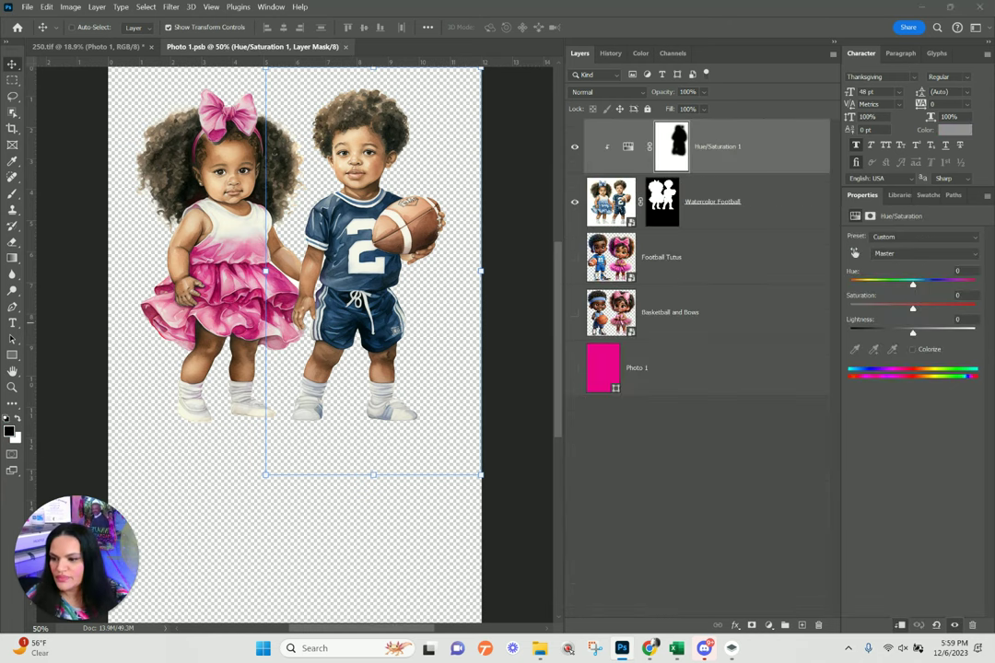
pyautogui.moveTo(193, 197); pyautogui.dragTo(292, 189)
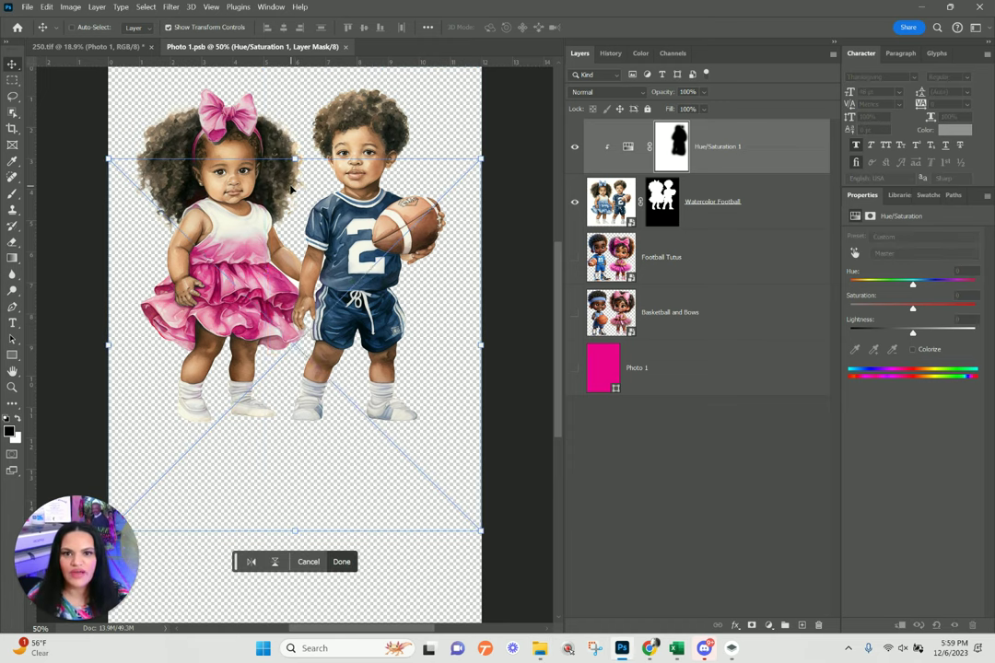
pyautogui.press('Return')
pyautogui.press('Return')
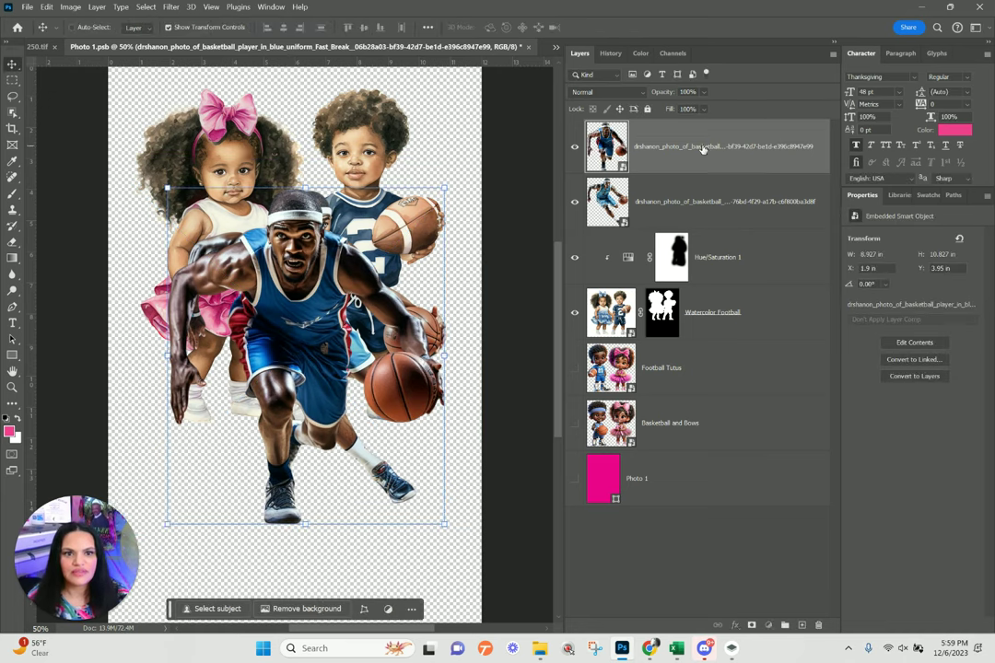
pyautogui.moveTo(317, 341); pyautogui.dragTo(272, 246)
pyautogui.moveTo(393, 419); pyautogui.dragTo(312, 323)
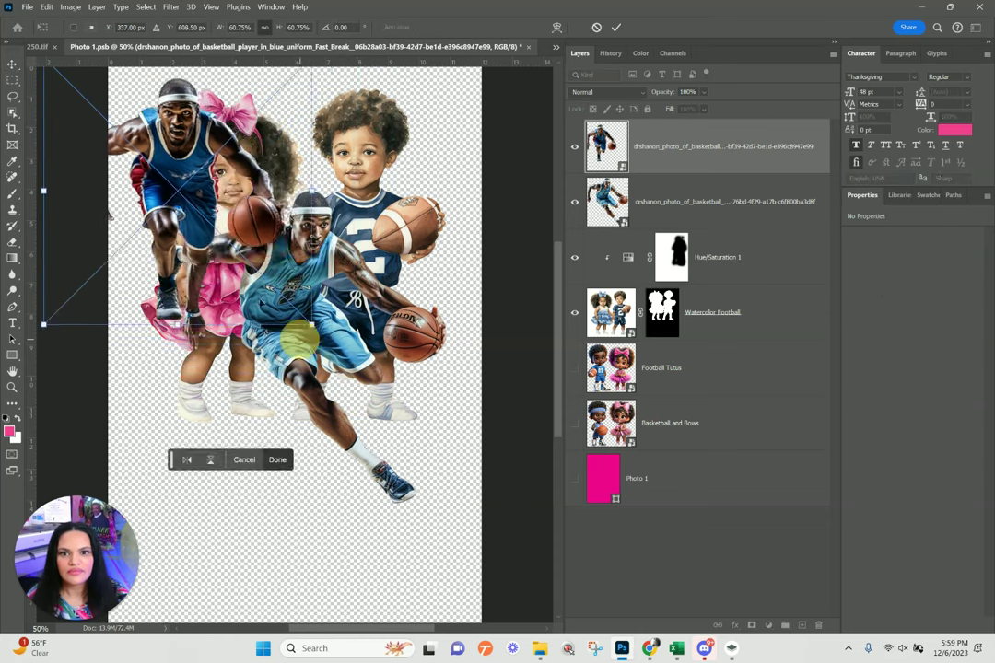
pyautogui.moveTo(197, 223); pyautogui.dragTo(244, 237)
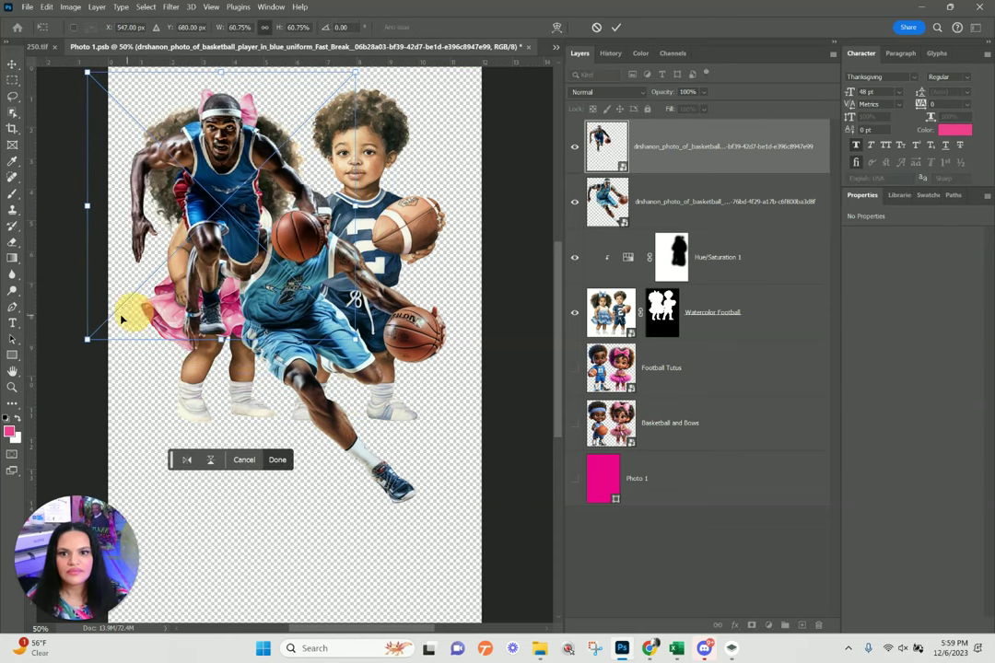
pyautogui.press('Return')
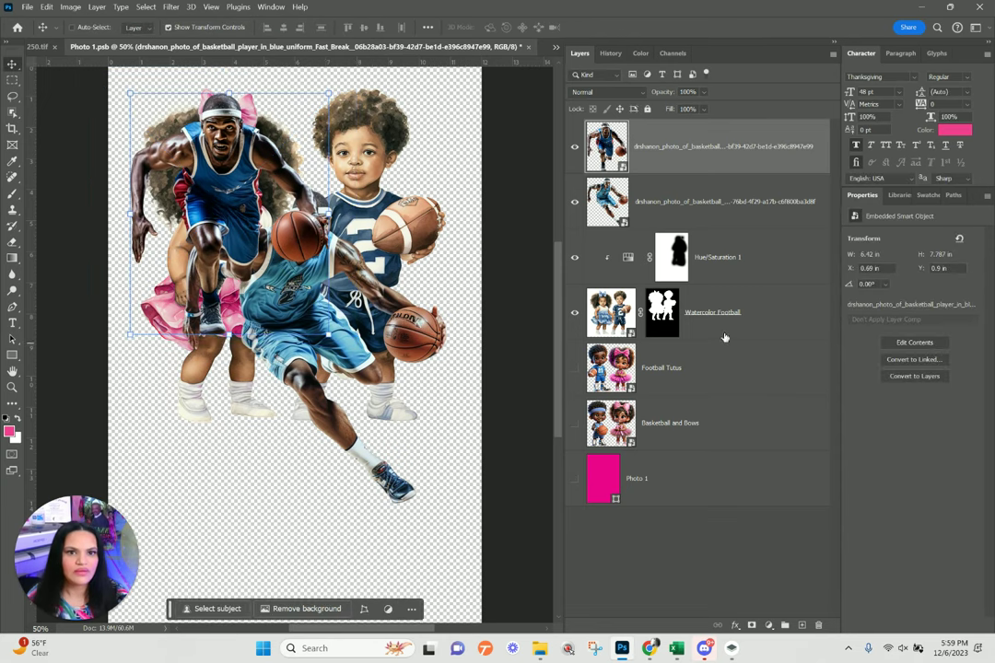
# - Scale the light-blue player up to 71% and move him right, overlapping the blue player
pyautogui.click(673, 210)
pyautogui.moveTo(297, 370); pyautogui.dragTo(368, 246)
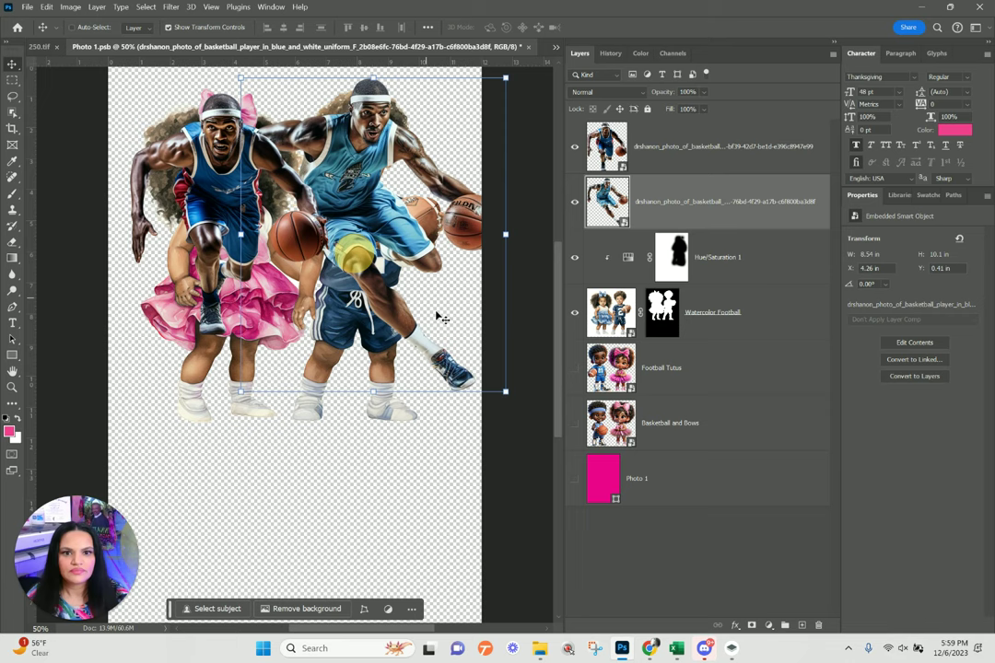
pyautogui.moveTo(505, 389); pyautogui.dragTo(433, 373)
pyautogui.moveTo(359, 316); pyautogui.dragTo(419, 328)
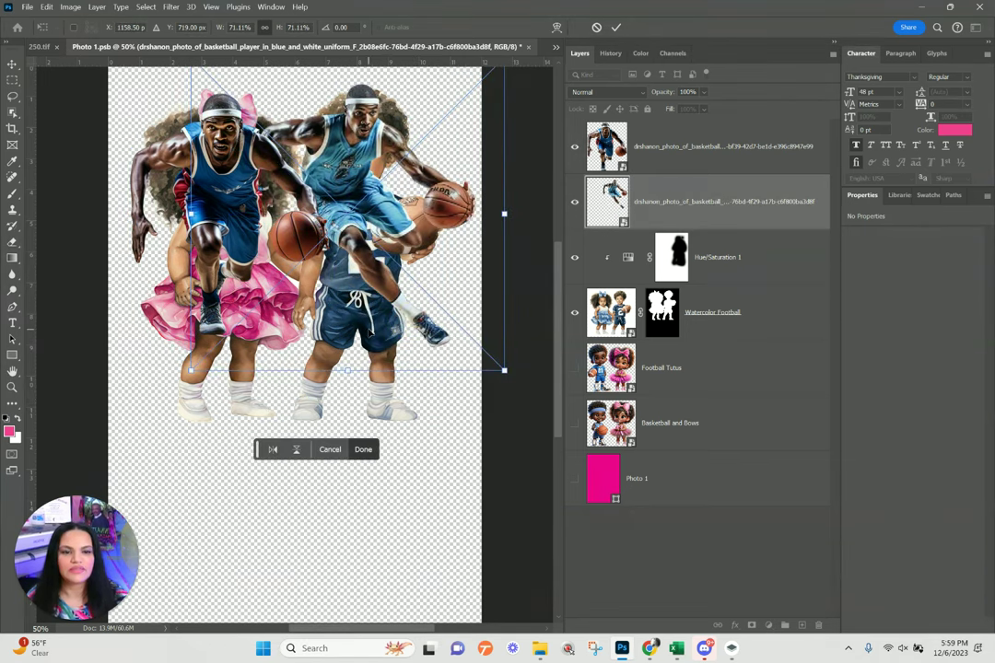
pyautogui.press('Return')
pyautogui.click(748, 257)
pyautogui.keyDown('shift'); pyautogui.click(744, 313); pyautogui.keyUp('shift')
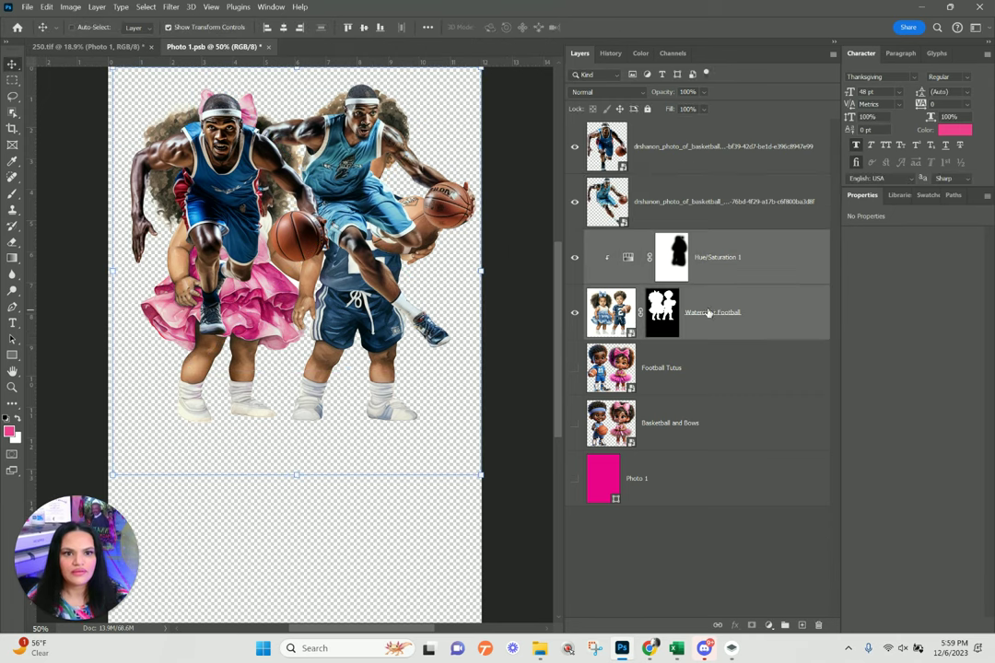
# - Hide Watercolor Football and add a Hue/Saturation layer targeting Cyans sampled from the jersey
pyautogui.click(573, 314)
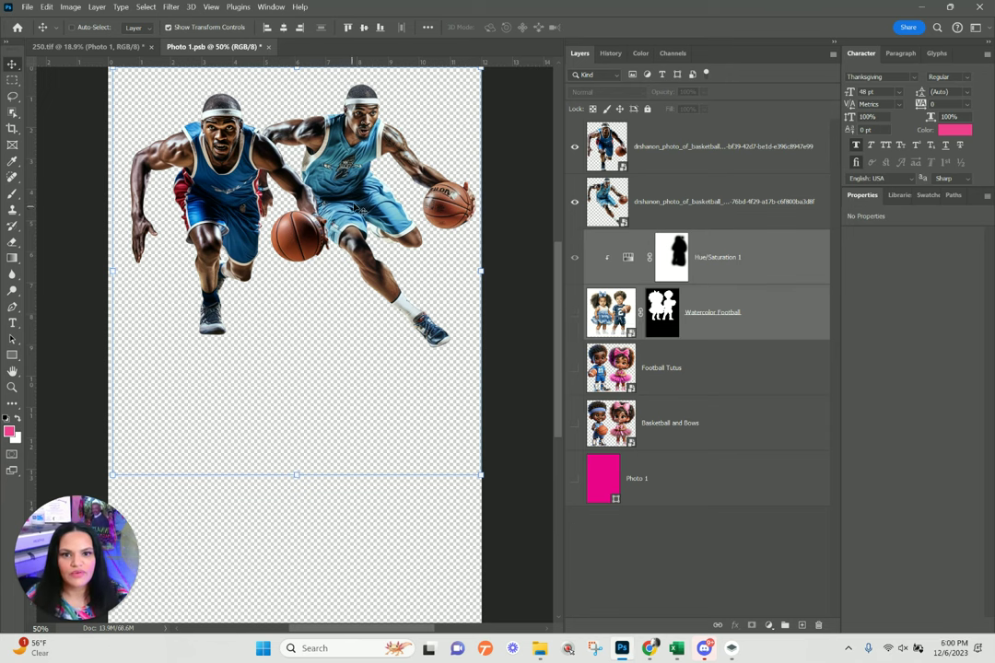
pyautogui.click(717, 201)
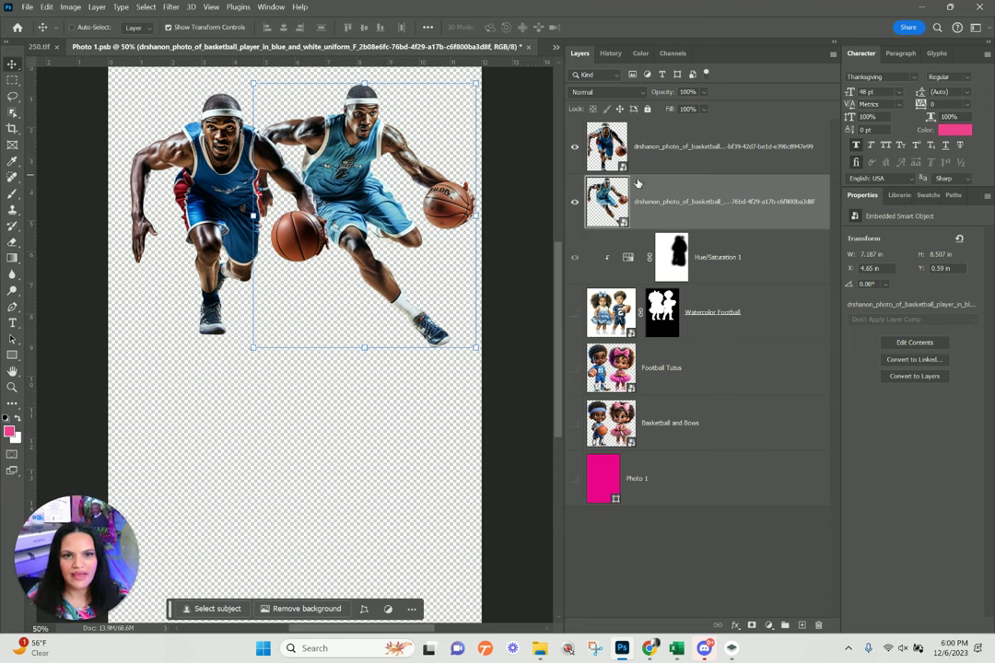
pyautogui.click(645, 157)
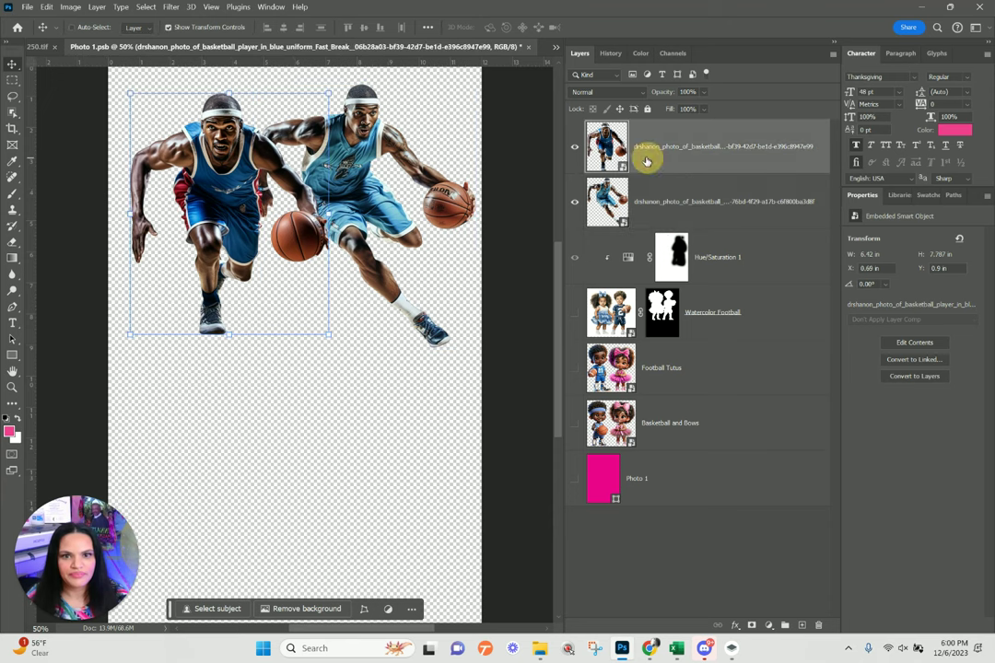
pyautogui.click(714, 206)
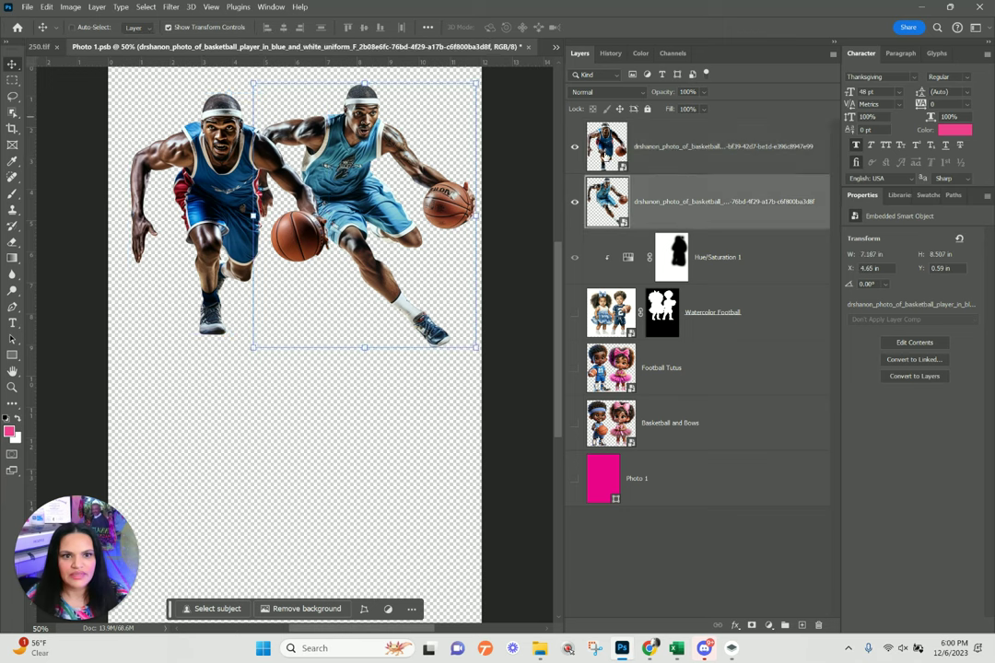
pyautogui.click(770, 627)
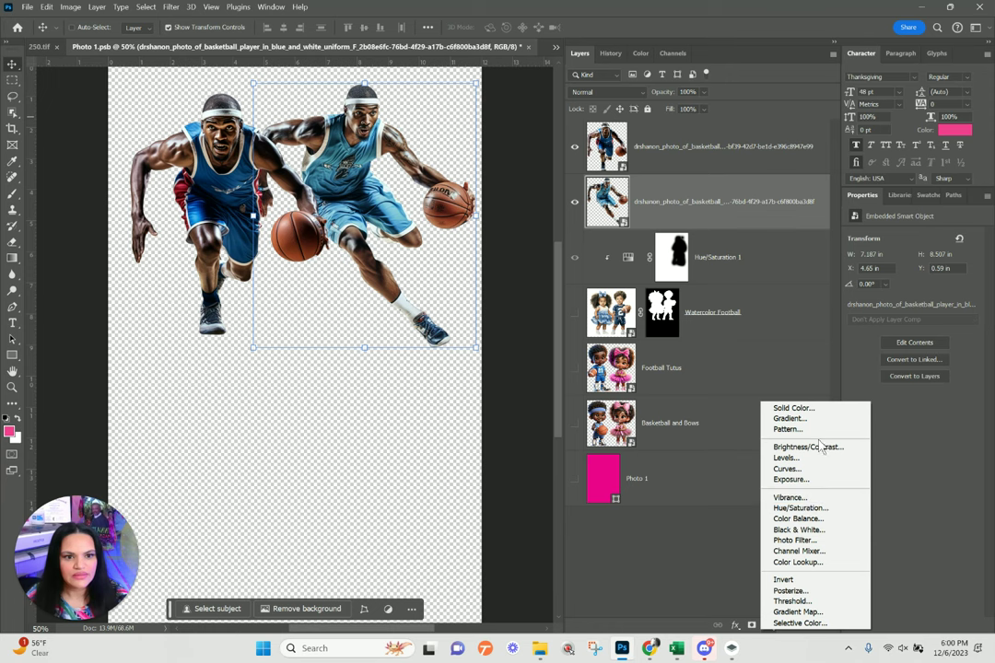
pyautogui.click(815, 508)
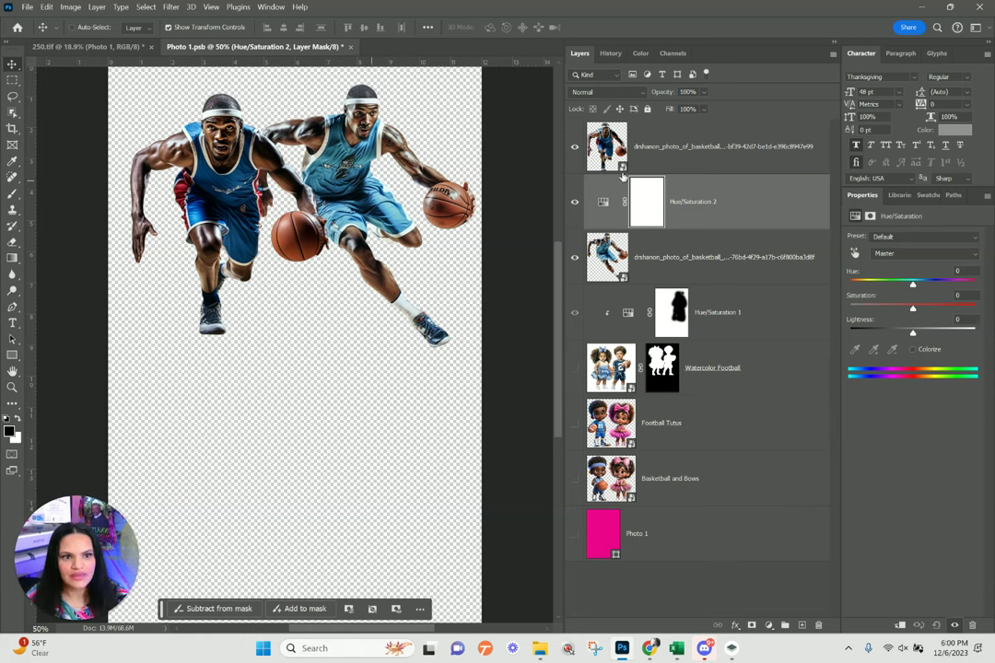
pyautogui.click(855, 253)
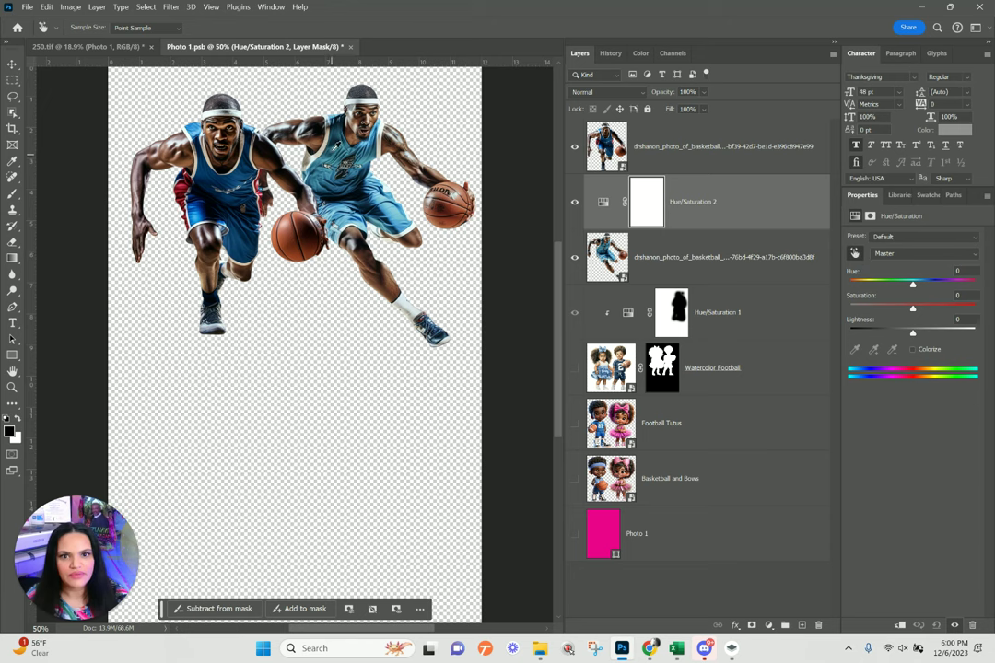
pyautogui.click(281, 129)
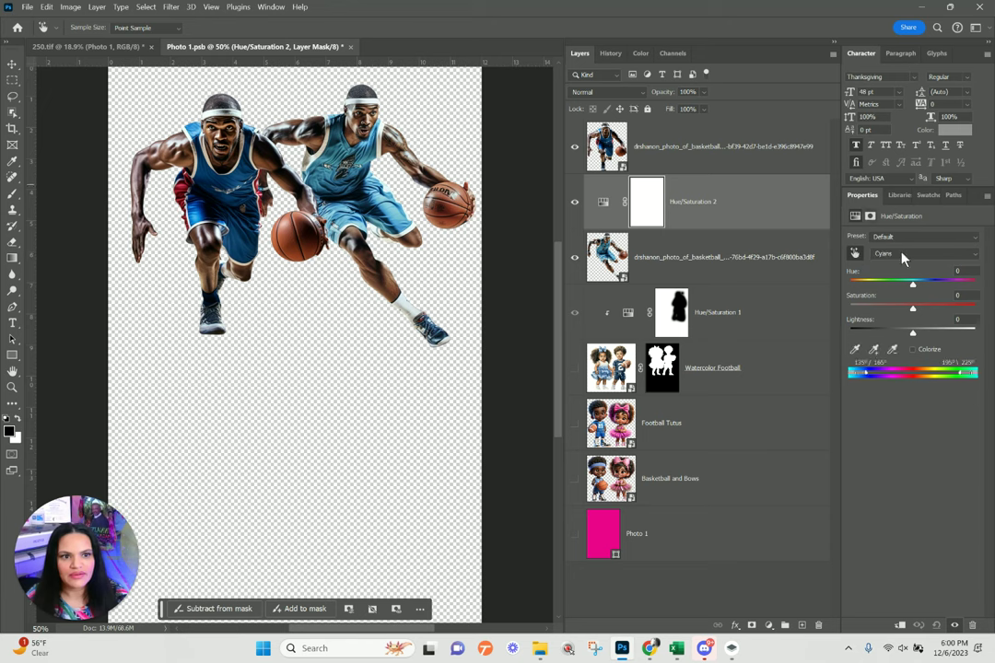
# - Adjust the Cyans sliders to turn the jersey green: hue −107, lightness −43
pyautogui.moveTo(915, 312); pyautogui.dragTo(943, 328)
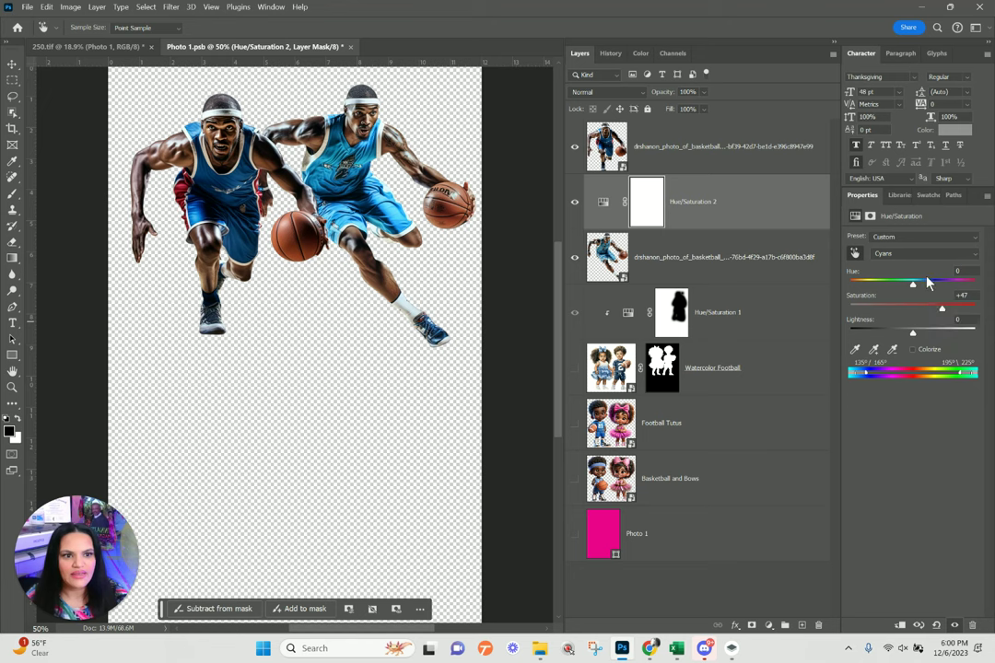
pyautogui.moveTo(913, 283); pyautogui.dragTo(863, 284)
pyautogui.moveTo(942, 309); pyautogui.dragTo(915, 310)
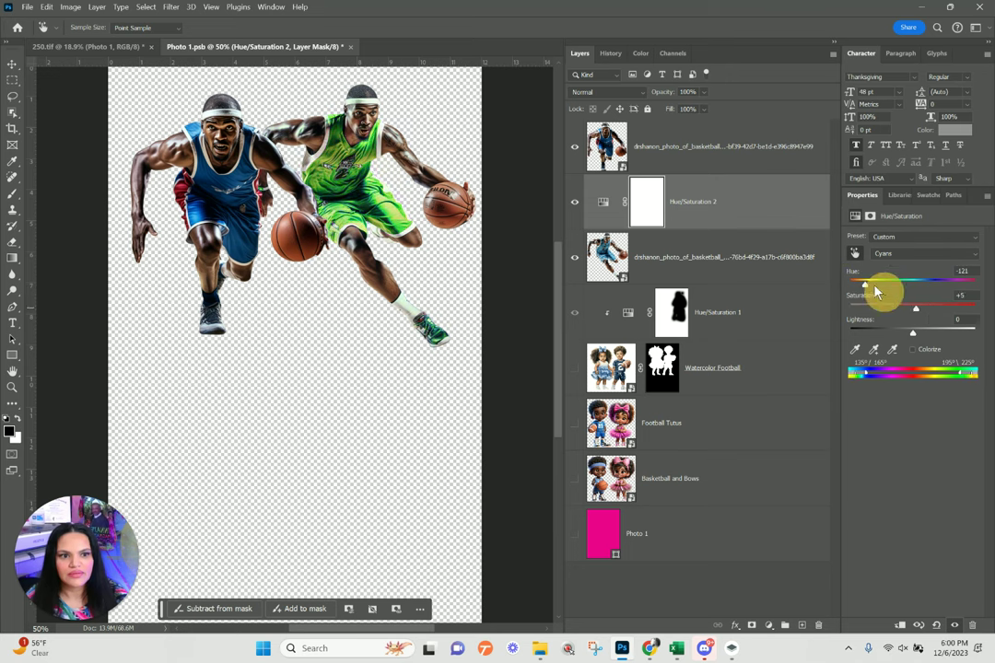
pyautogui.moveTo(863, 287); pyautogui.dragTo(956, 298)
pyautogui.moveTo(910, 334); pyautogui.dragTo(871, 293)
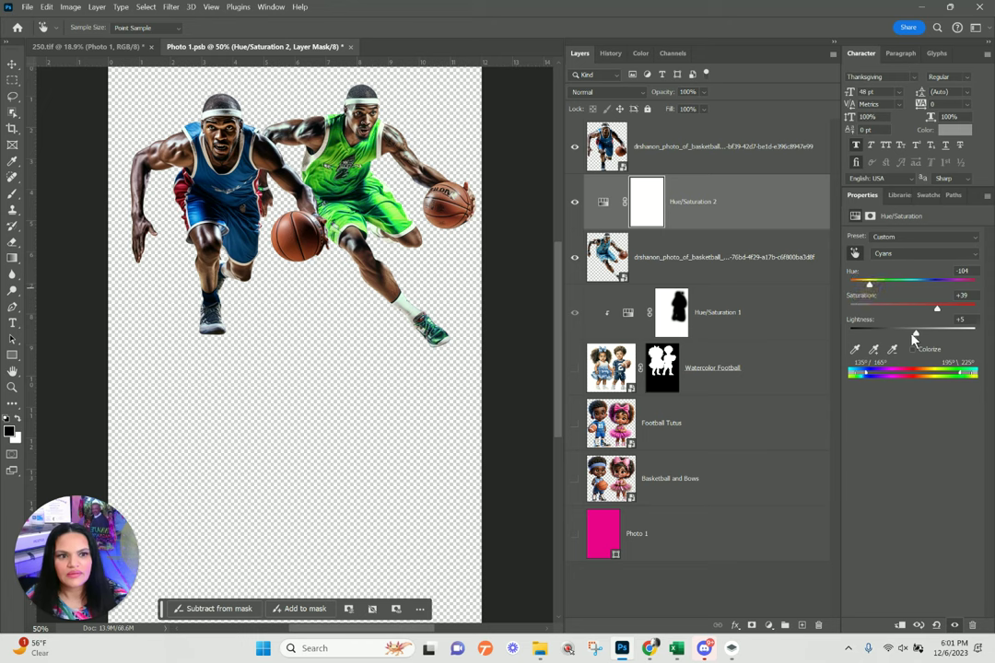
pyautogui.moveTo(918, 338); pyautogui.dragTo(889, 343)
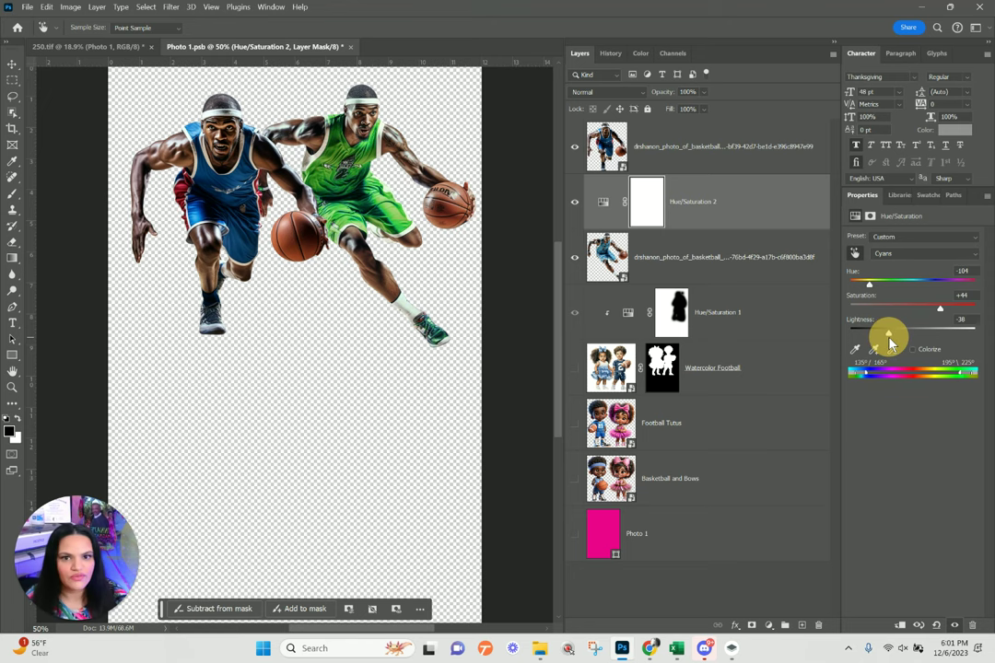
pyautogui.moveTo(889, 341)
pyautogui.mouseDown()
pyautogui.moveTo(946, 341)
pyautogui.moveTo(884, 339)
pyautogui.mouseUp()
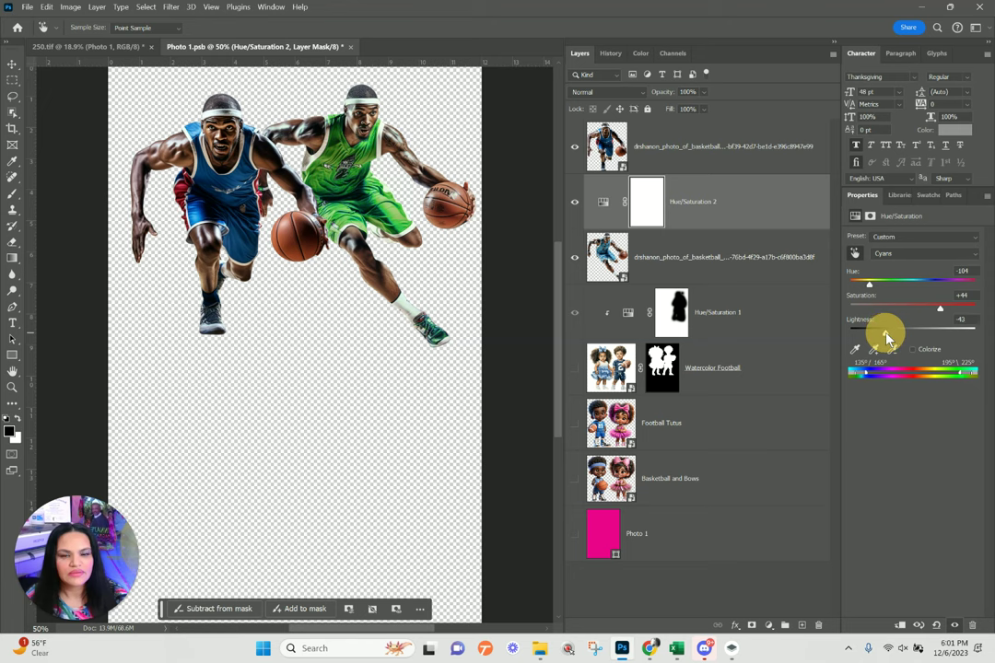
pyautogui.moveTo(871, 284); pyautogui.dragTo(873, 289)
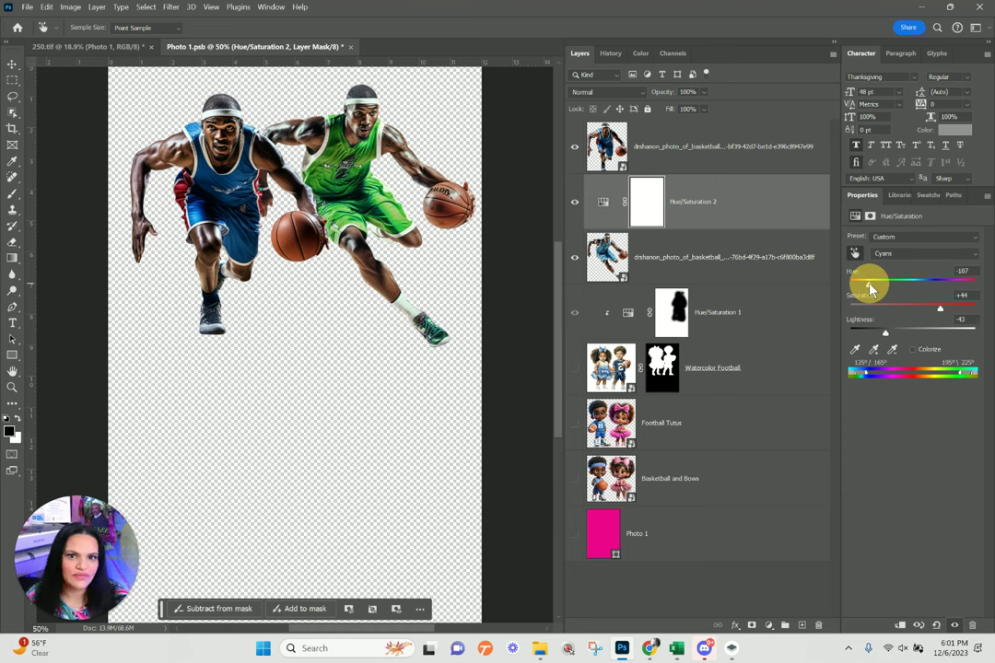
pyautogui.moveTo(939, 308); pyautogui.dragTo(924, 313)
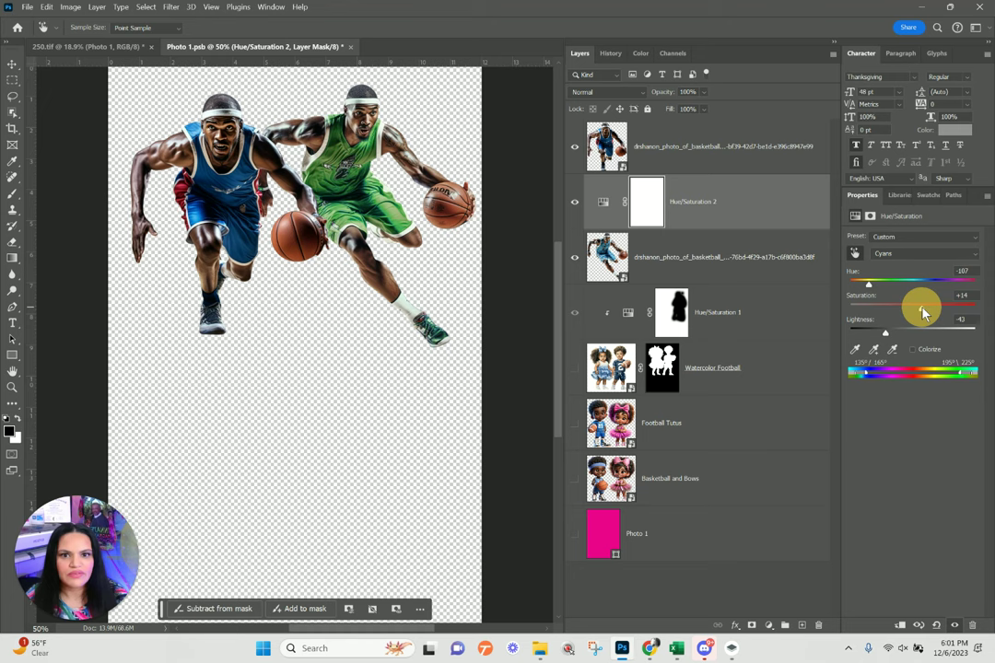
pyautogui.click(924, 254)
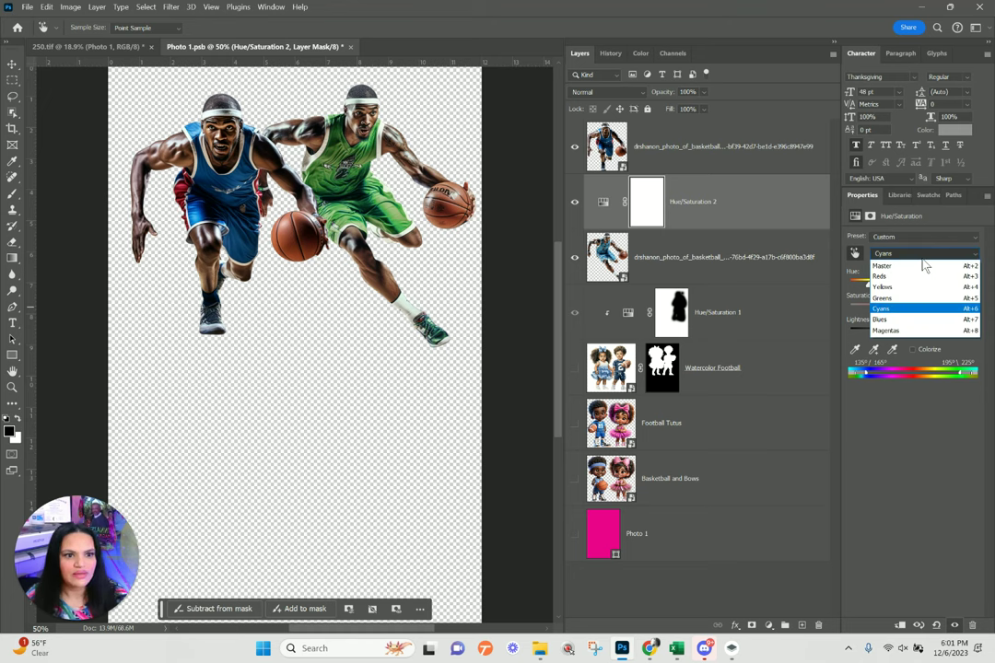
# - Adjust the Blues range's hue, saturation and lightness to darken the uniform
pyautogui.click(885, 318)
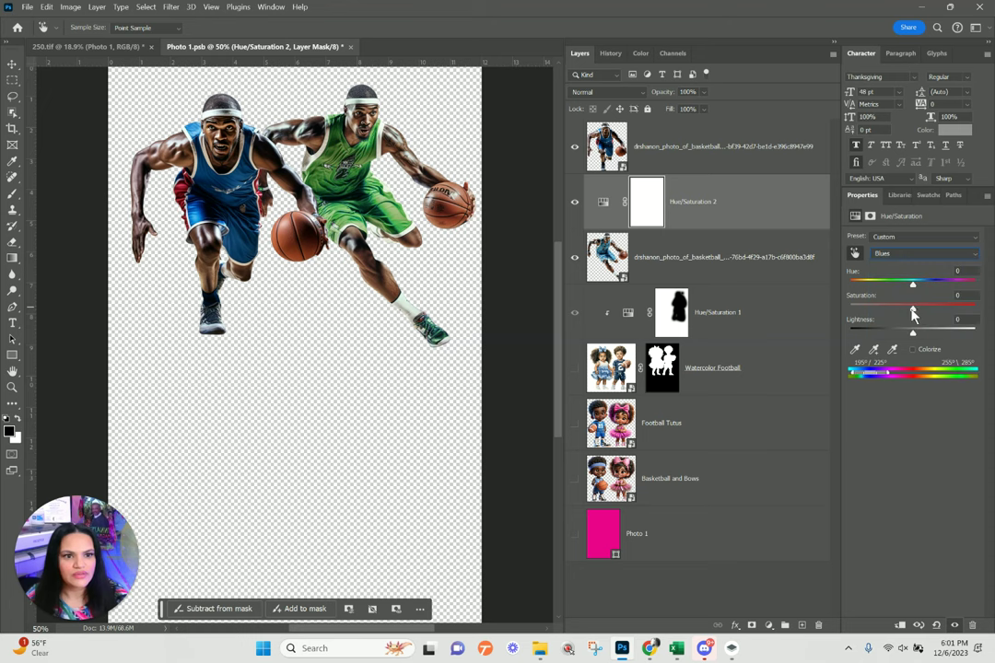
pyautogui.moveTo(913, 315); pyautogui.dragTo(874, 335)
pyautogui.moveTo(914, 288)
pyautogui.mouseDown()
pyautogui.moveTo(923, 288)
pyautogui.moveTo(857, 286)
pyautogui.moveTo(905, 290)
pyautogui.mouseUp()
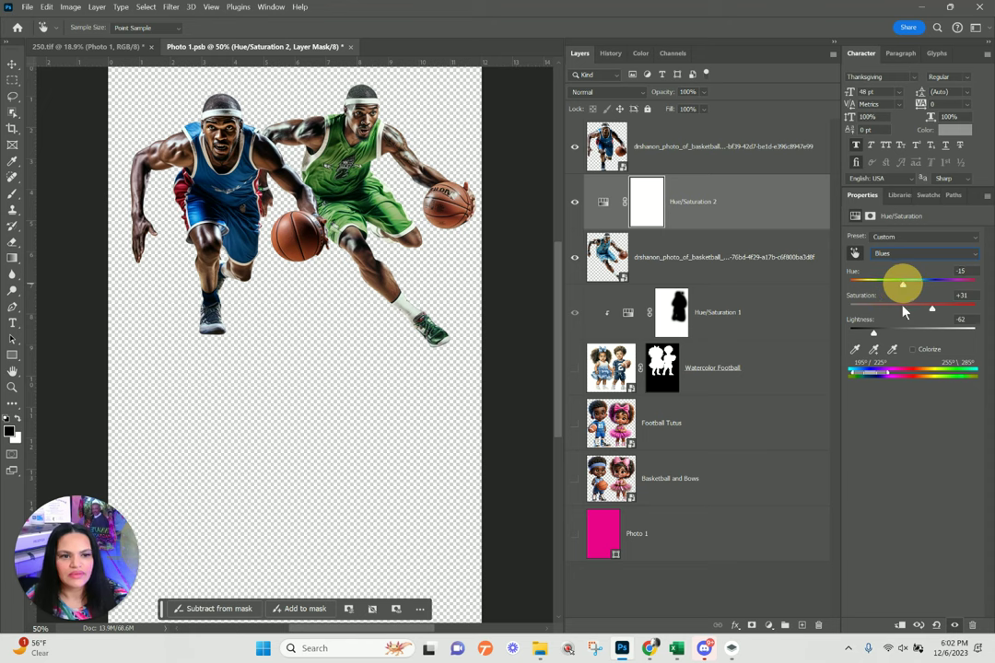
pyautogui.moveTo(874, 333); pyautogui.dragTo(863, 336)
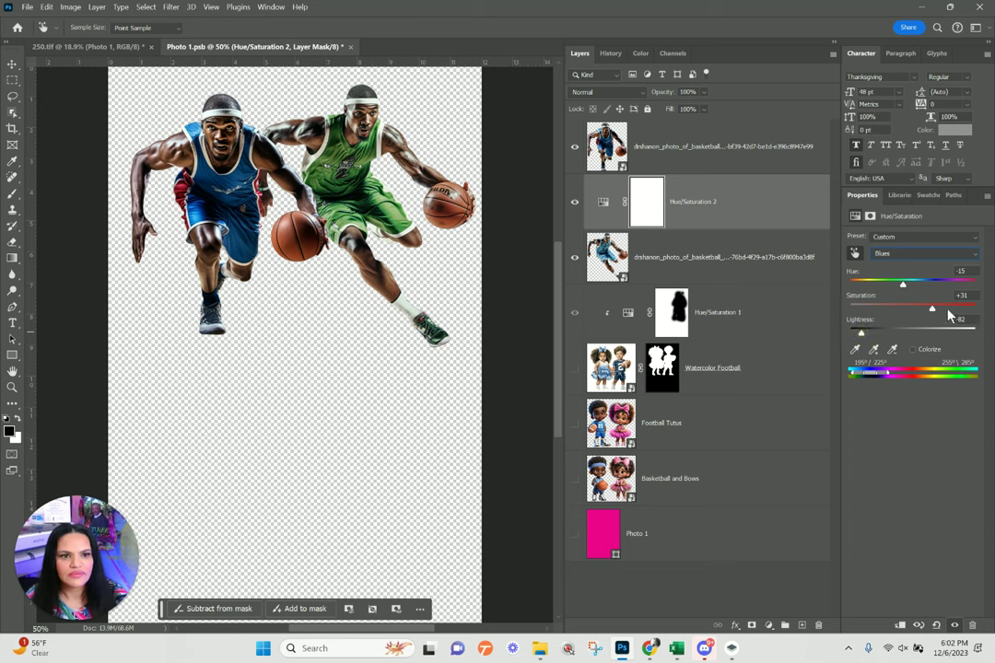
pyautogui.moveTo(934, 310); pyautogui.dragTo(939, 311)
pyautogui.moveTo(905, 289); pyautogui.dragTo(908, 291)
# - Set Cyans to hue −102, saturation +39 and lightness −59
pyautogui.click(912, 252)
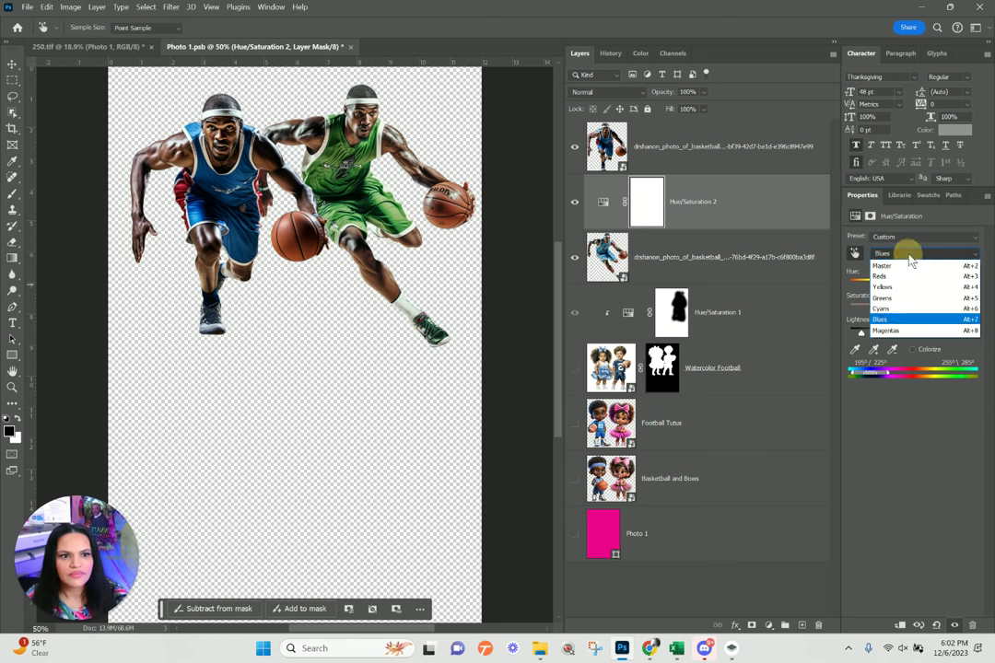
pyautogui.click(889, 308)
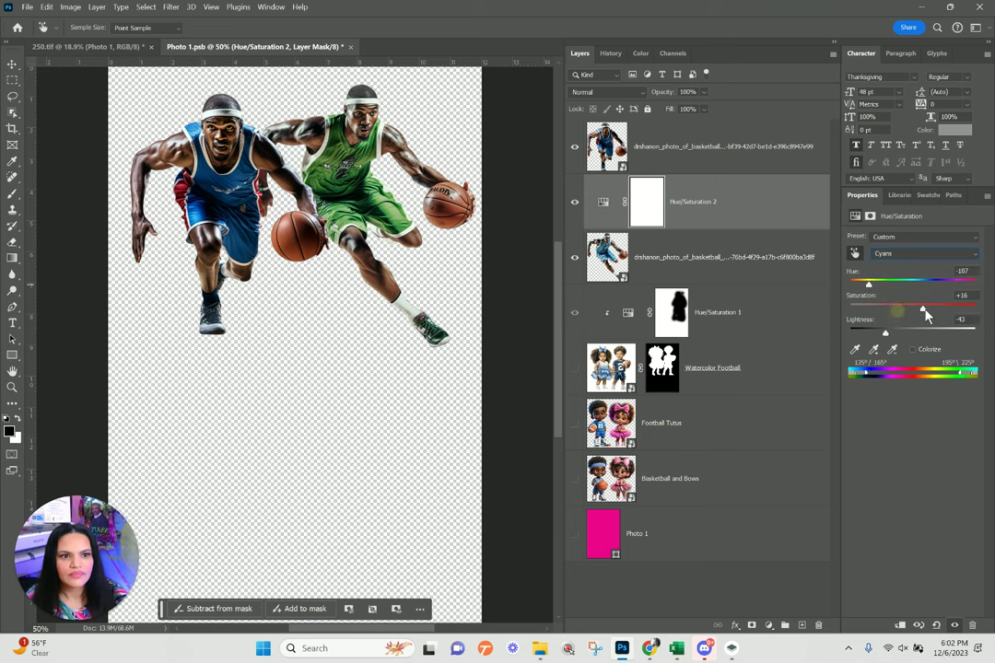
pyautogui.moveTo(871, 292); pyautogui.dragTo(869, 291)
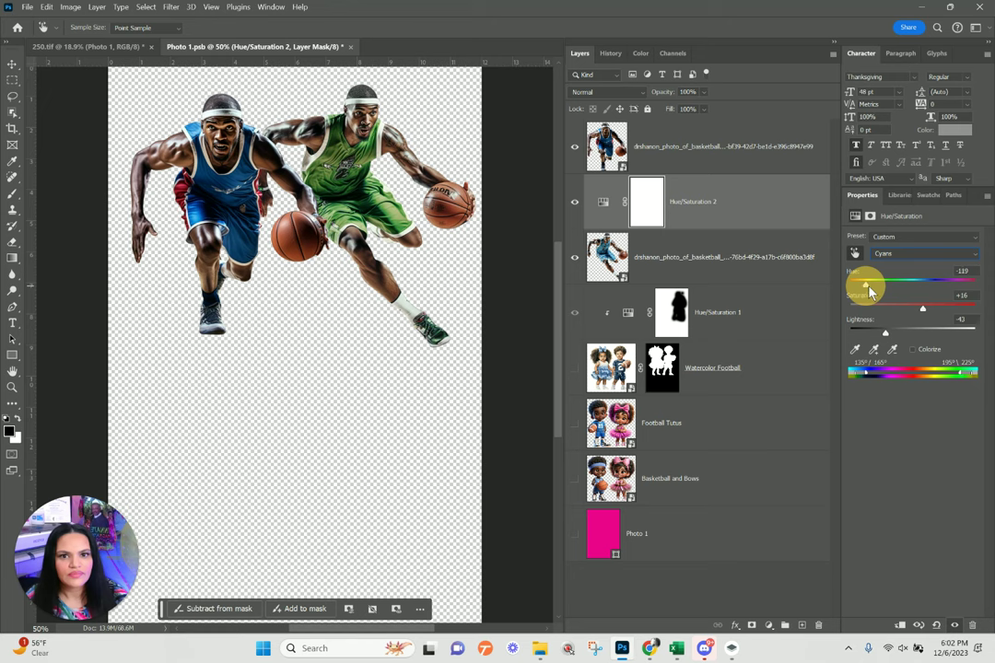
pyautogui.moveTo(884, 334); pyautogui.dragTo(877, 337)
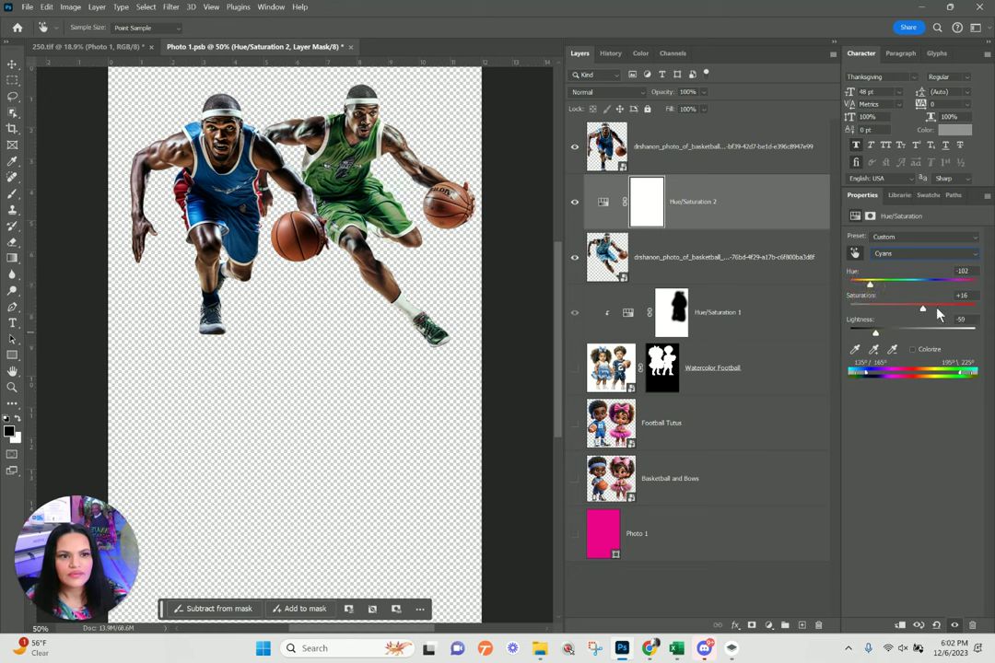
pyautogui.moveTo(938, 314); pyautogui.dragTo(938, 307)
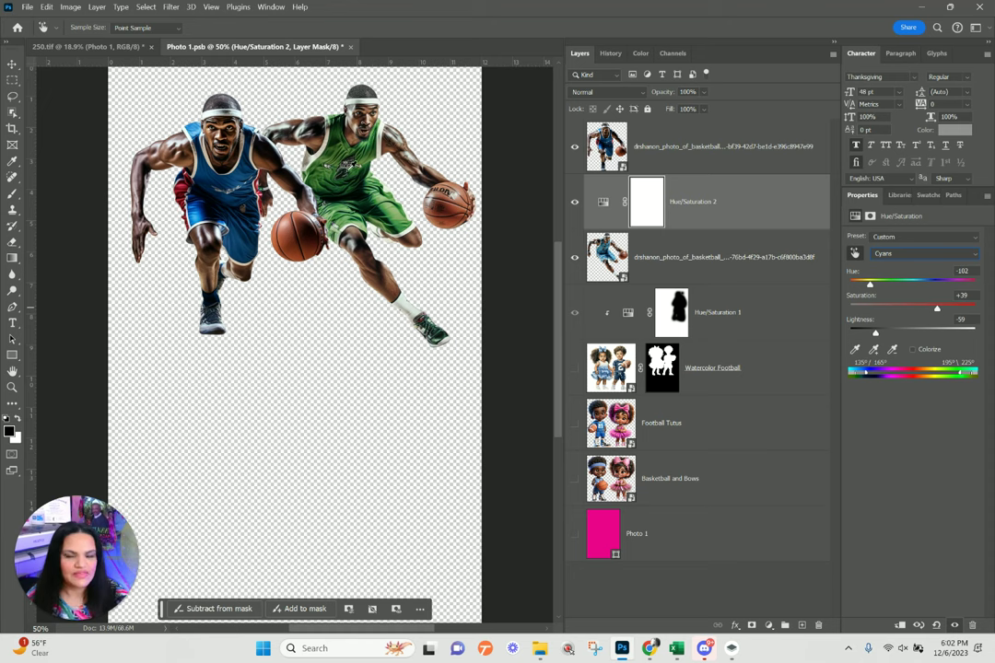
pyautogui.click(726, 148)
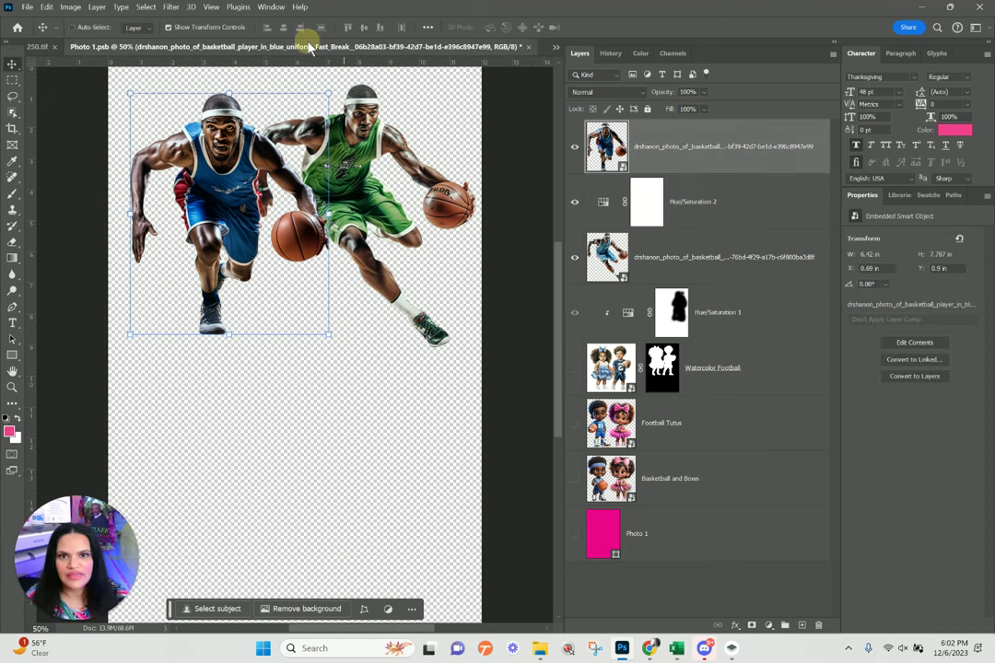
# - Close Photo 1.psb, saving changes, and return to the shirt template
pyautogui.click(528, 46)
pyautogui.click(446, 244)
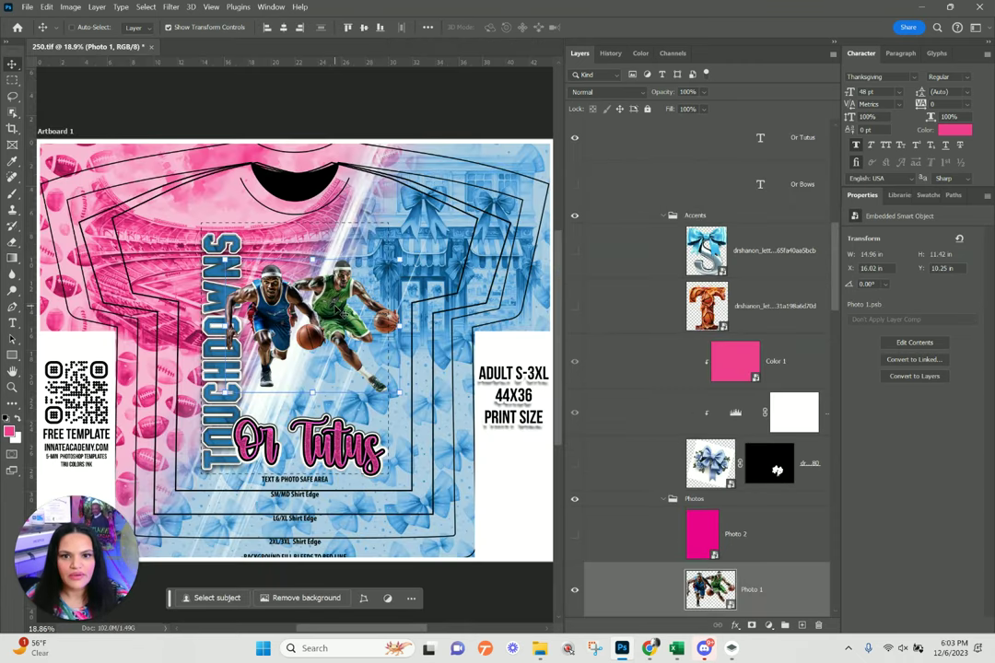
pyautogui.scroll(-10, 734, 493)
pyautogui.scroll(-6, 734, 493)
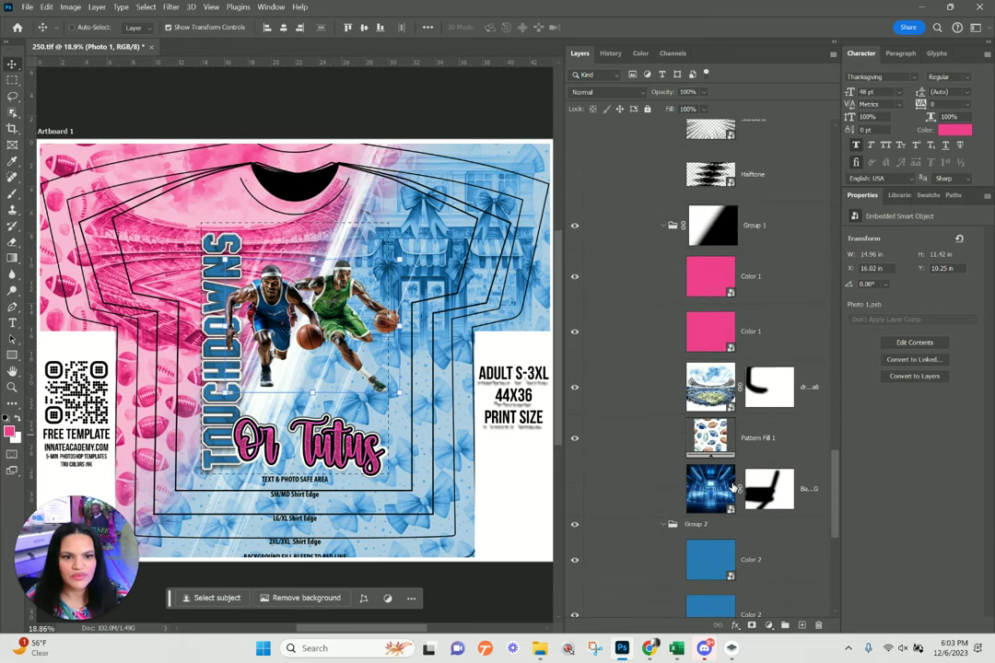
pyautogui.click(573, 488)
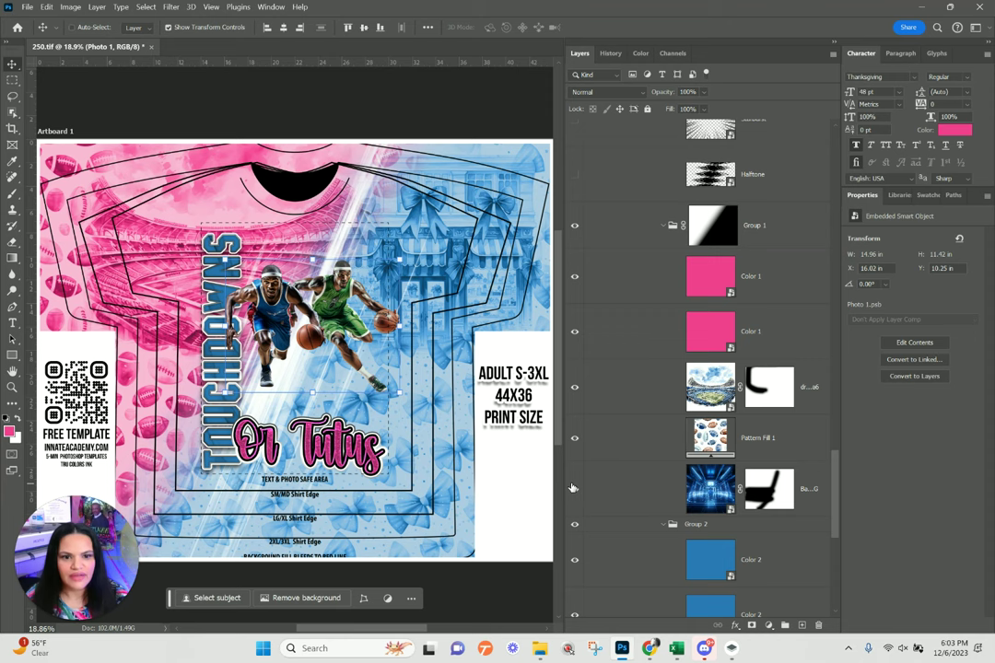
# - Hide the stadium, Pattern Fill 1 and Pattern Fill 2 layers, then select Basketball BG
pyautogui.click(573, 437)
pyautogui.click(572, 387)
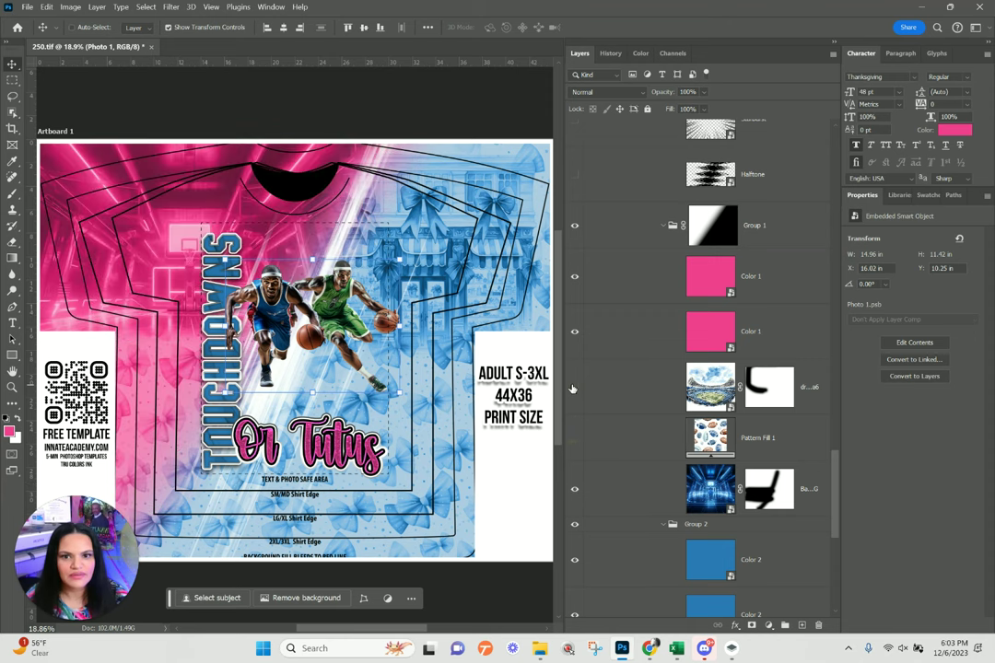
pyautogui.scroll(-4, 625, 380)
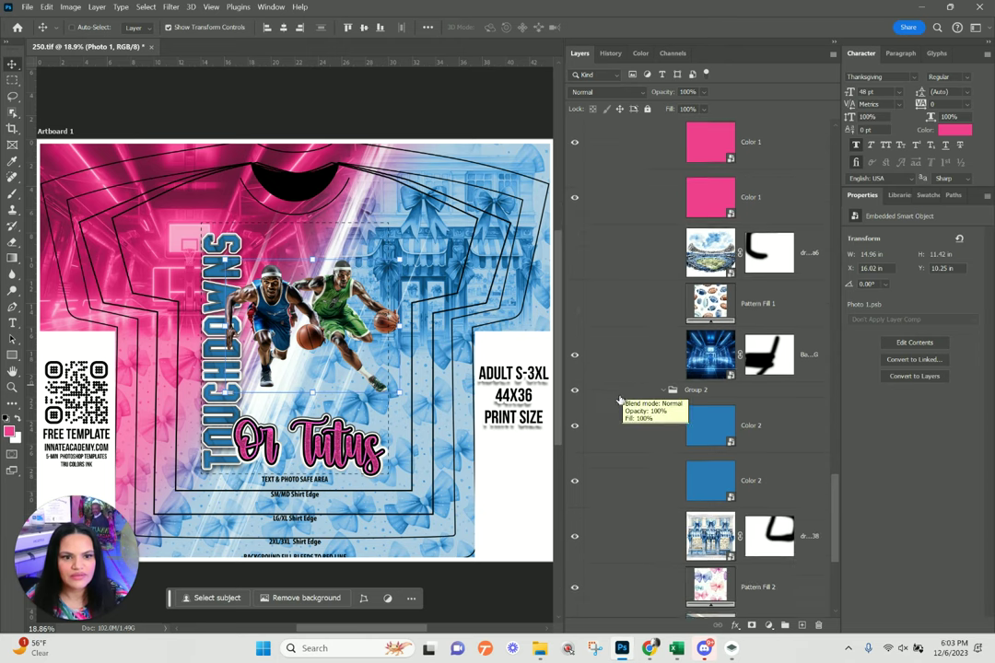
pyautogui.click(574, 519)
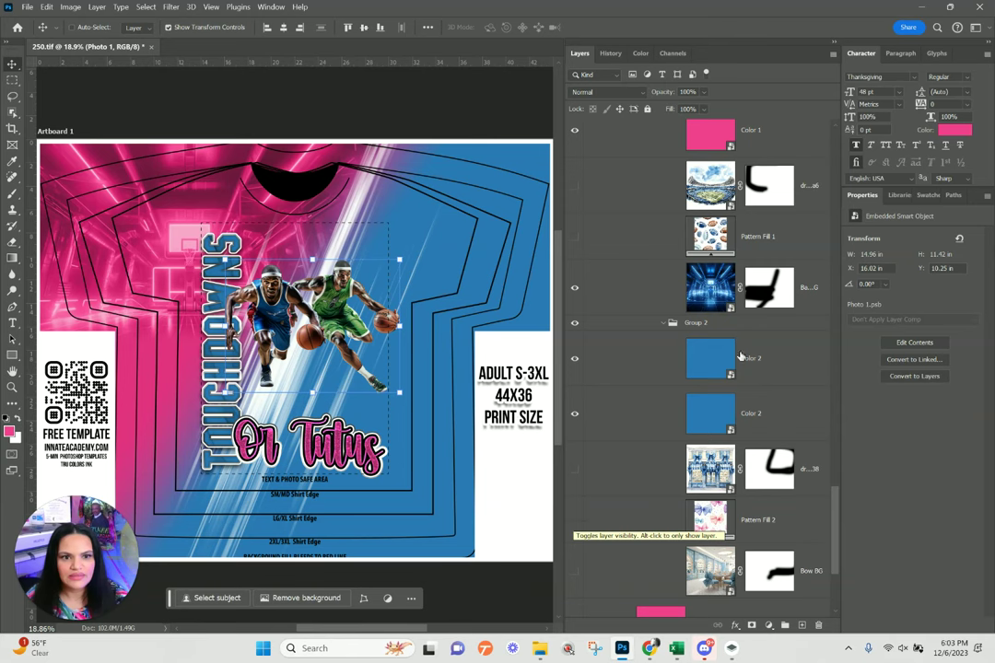
pyautogui.click(696, 285)
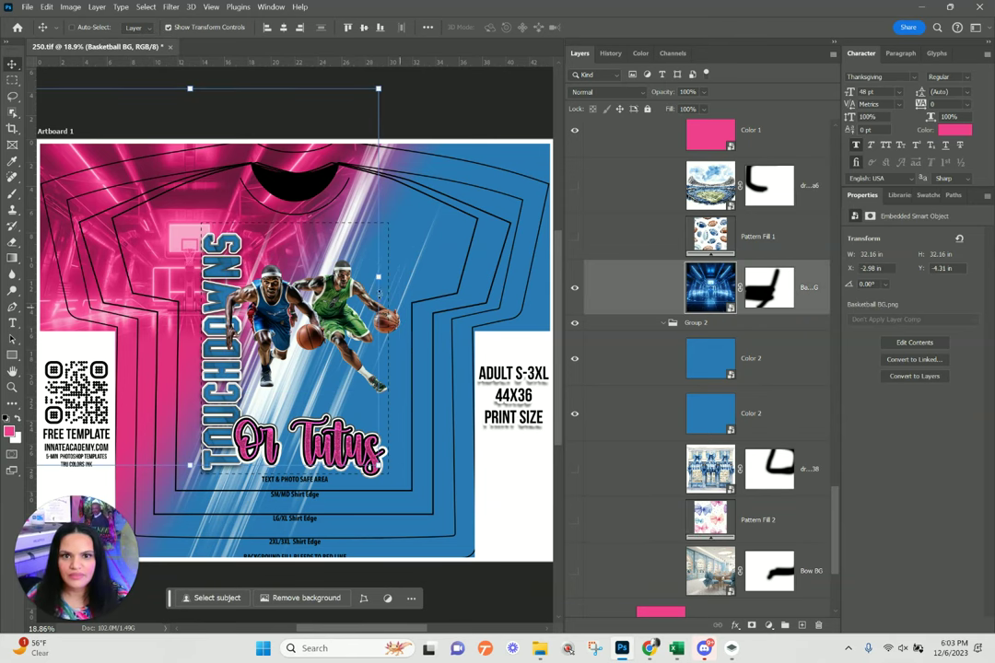
# - Scale the Basketball BG arena layer up and shift it down-right
pyautogui.moveTo(376, 274); pyautogui.dragTo(559, 344)
pyautogui.moveTo(378, 201); pyautogui.dragTo(400, 247)
pyautogui.press('Return')
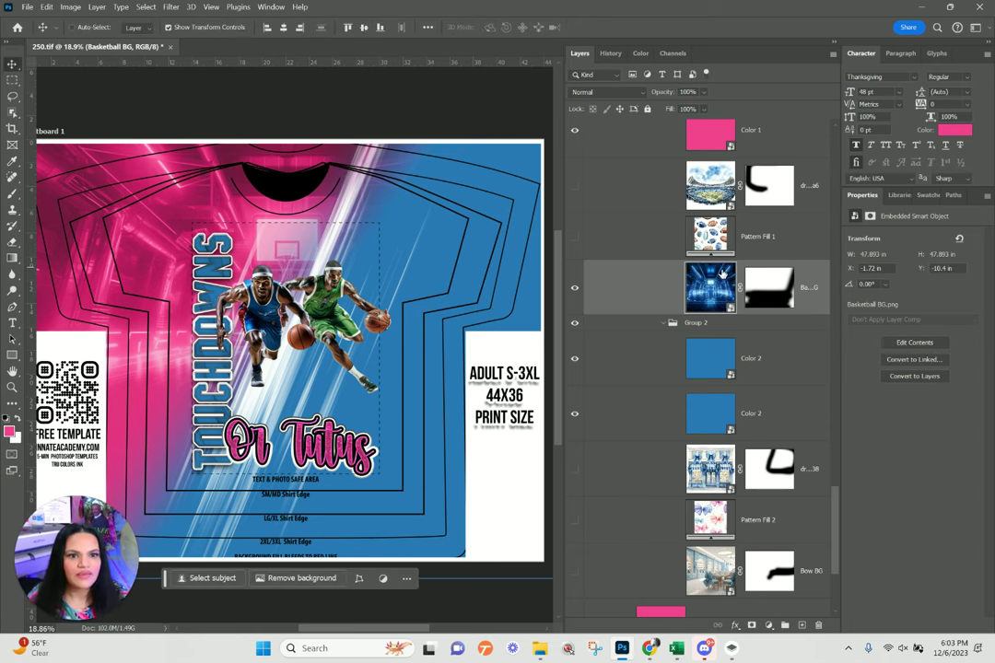
# - Move the Basketball BG layer below Group 2 in the layer stack
pyautogui.scroll(3, 723, 258)
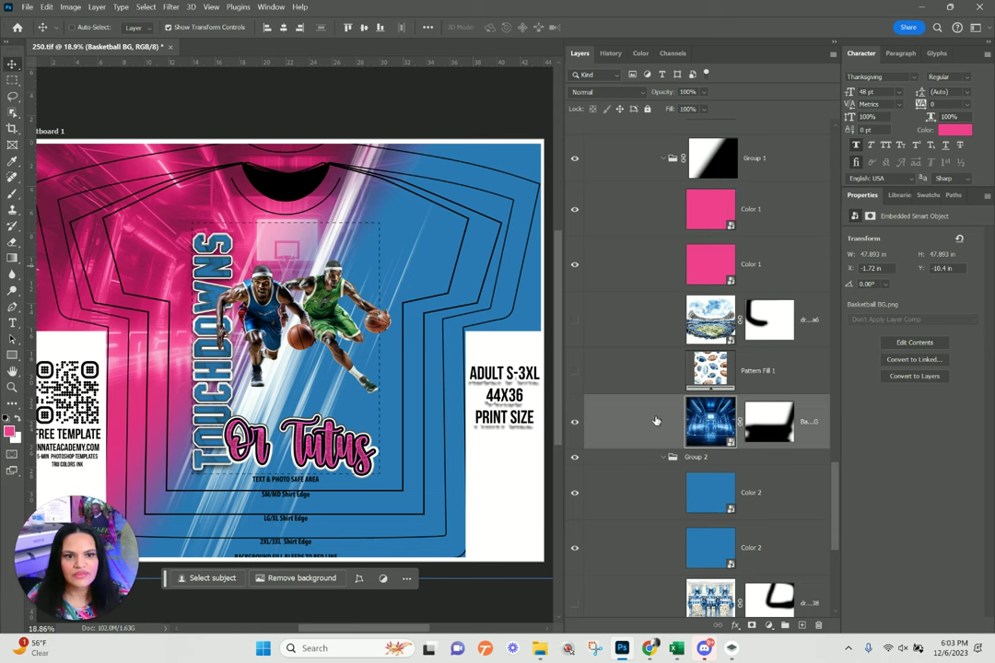
pyautogui.moveTo(655, 421); pyautogui.dragTo(637, 466)
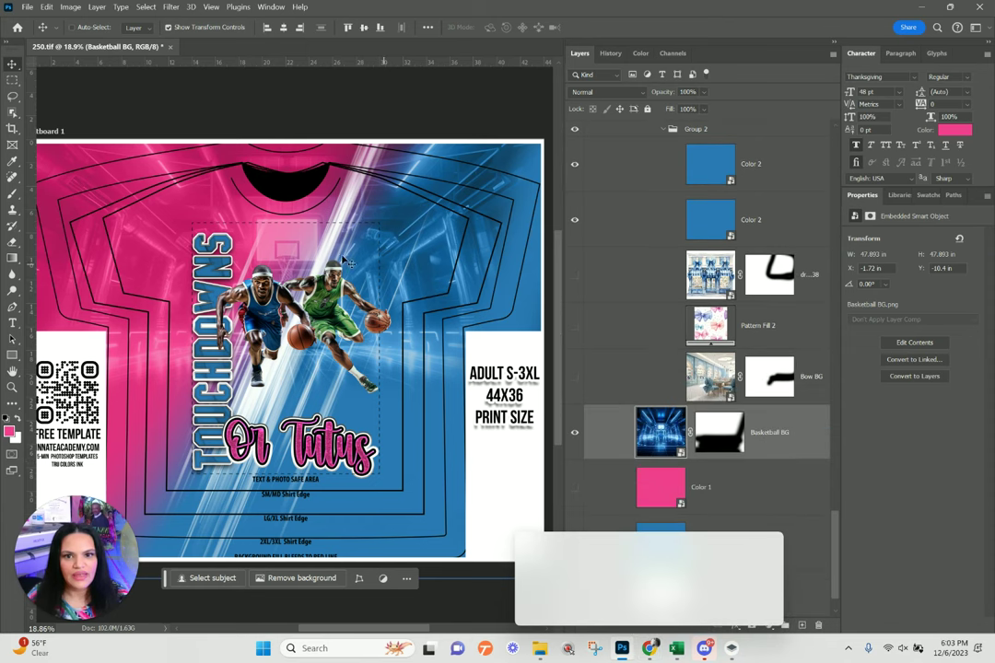
pyautogui.scroll(3, 766, 423)
pyautogui.scroll(3, 766, 422)
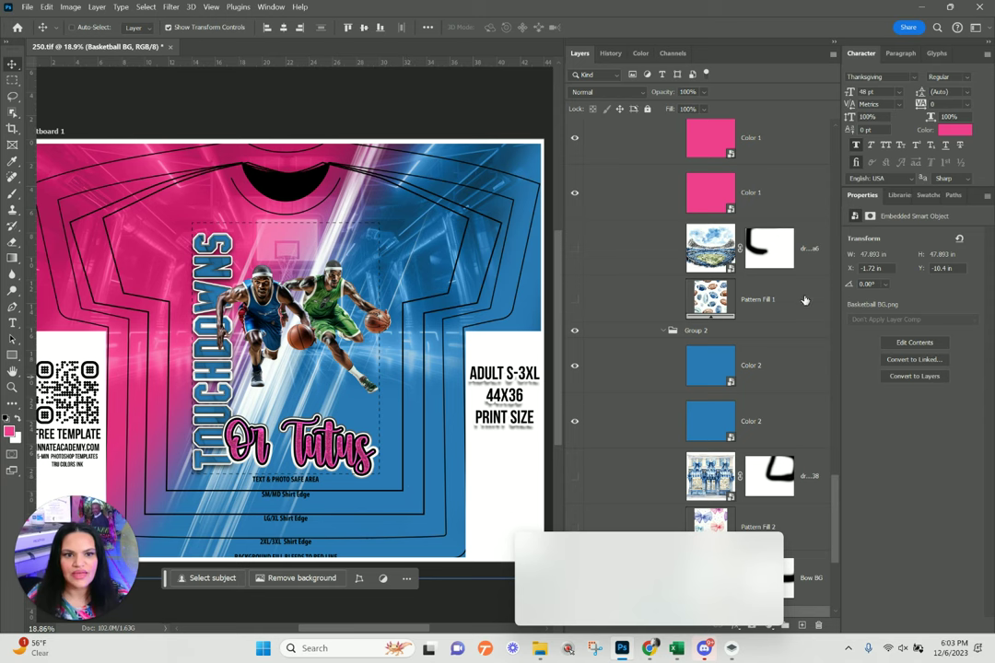
pyautogui.click(610, 226)
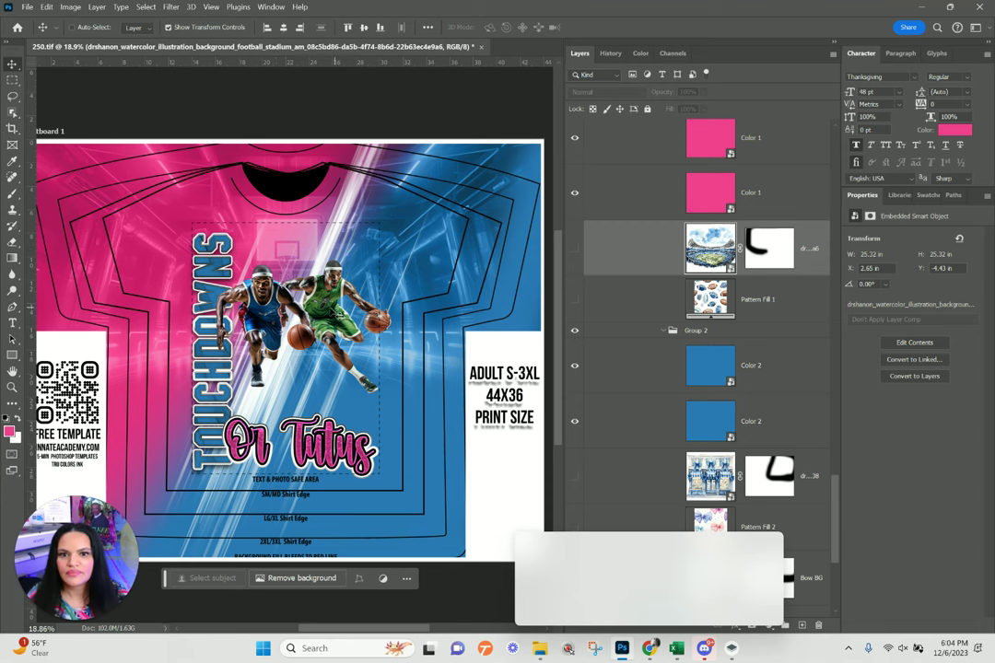
# - Sample the deep green of the second player's jersey as the foreground colour with the Eyedropper
pyautogui.click(14, 163)
pyautogui.rightClick(13, 162)
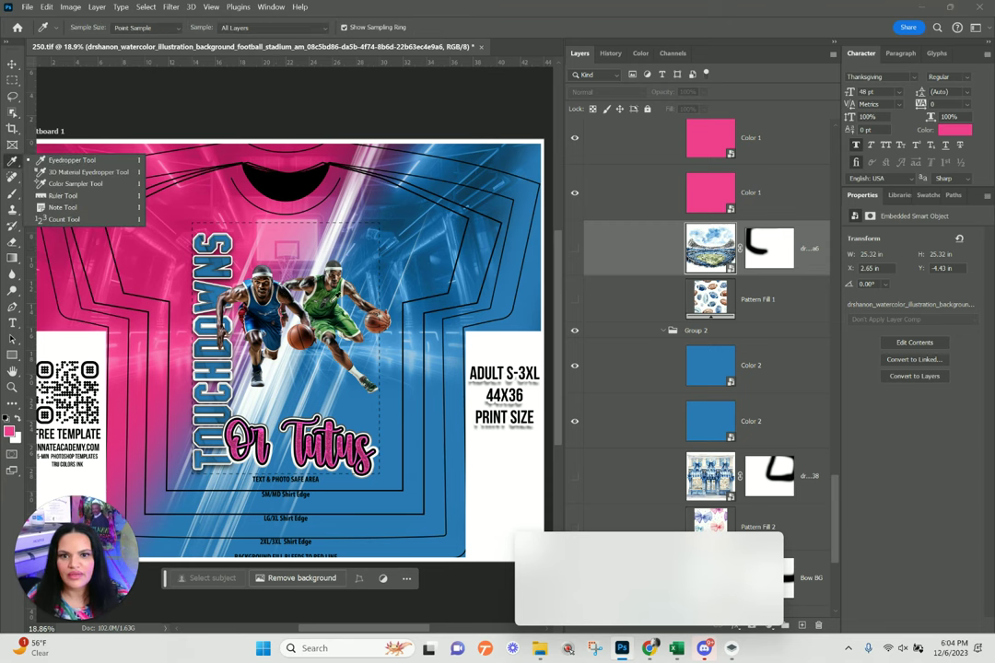
pyautogui.click(332, 300)
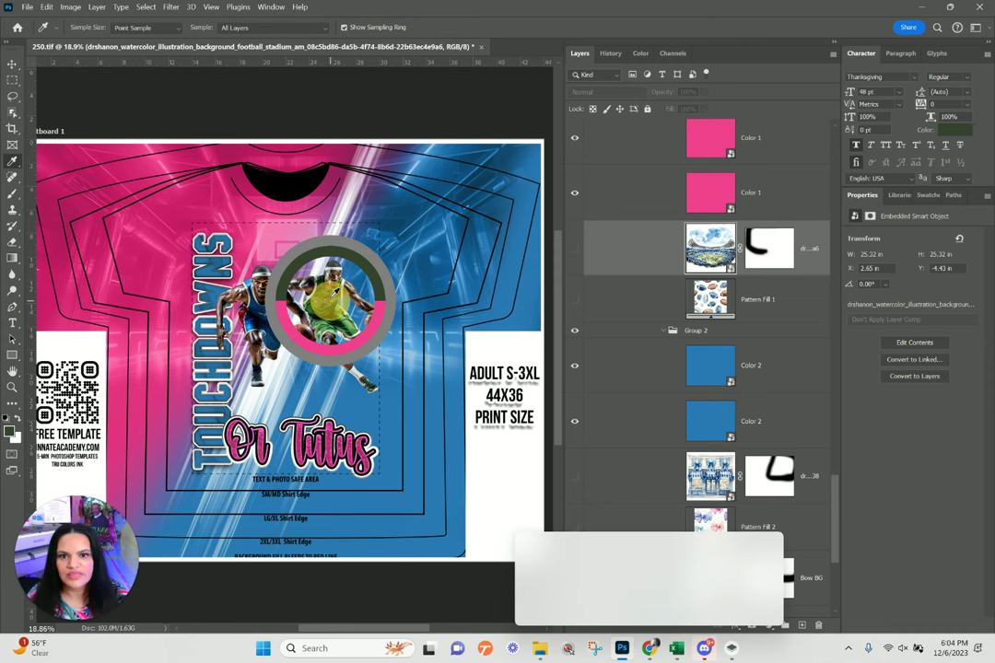
pyautogui.moveTo(332, 296); pyautogui.dragTo(267, 247)
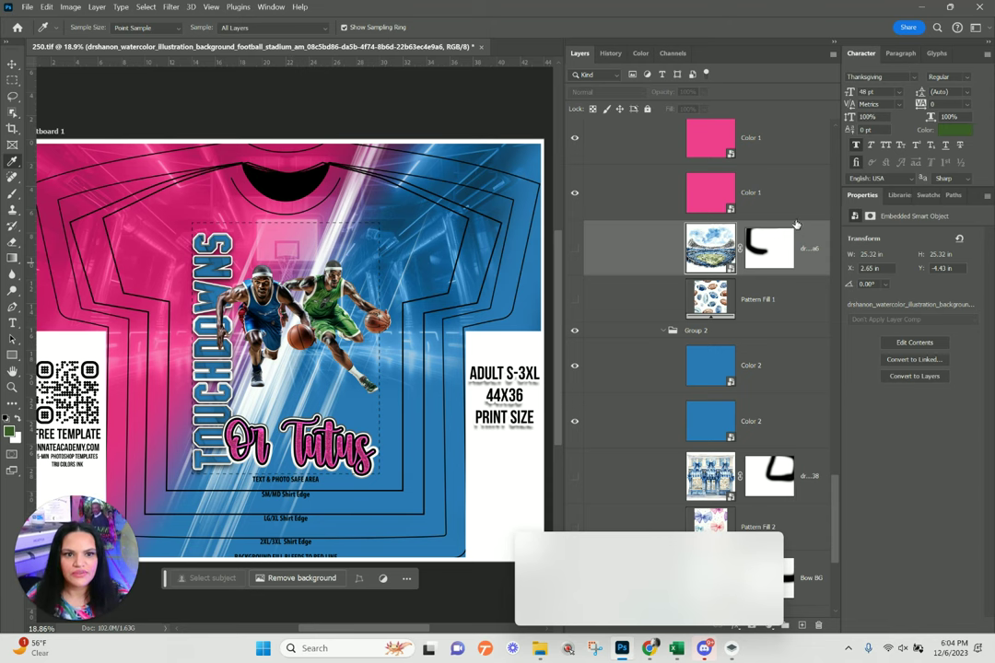
pyautogui.scroll(15, 717, 335)
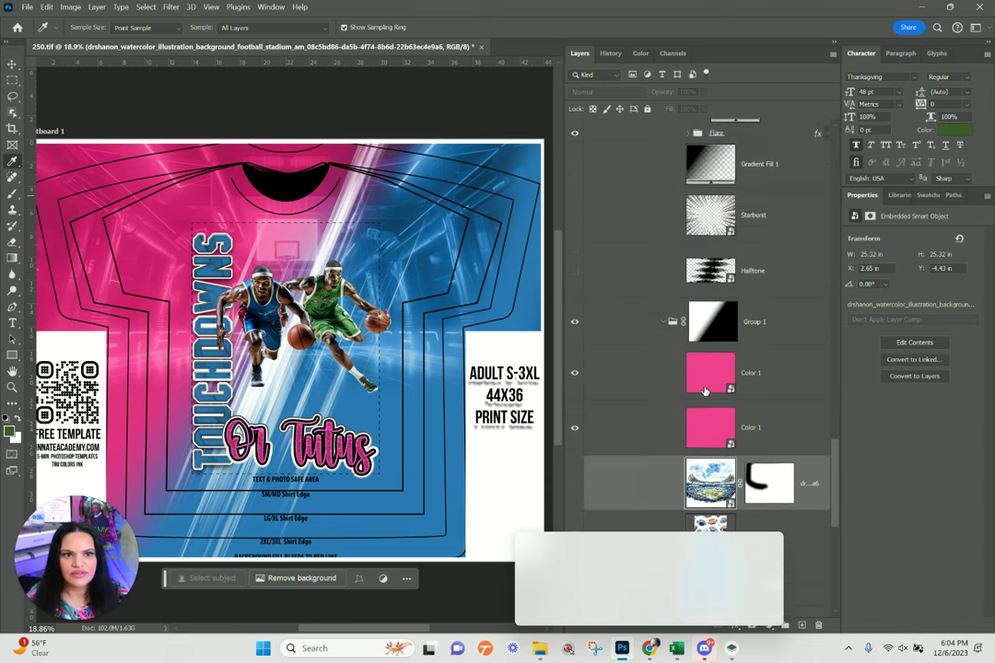
pyautogui.scroll(3, 691, 368)
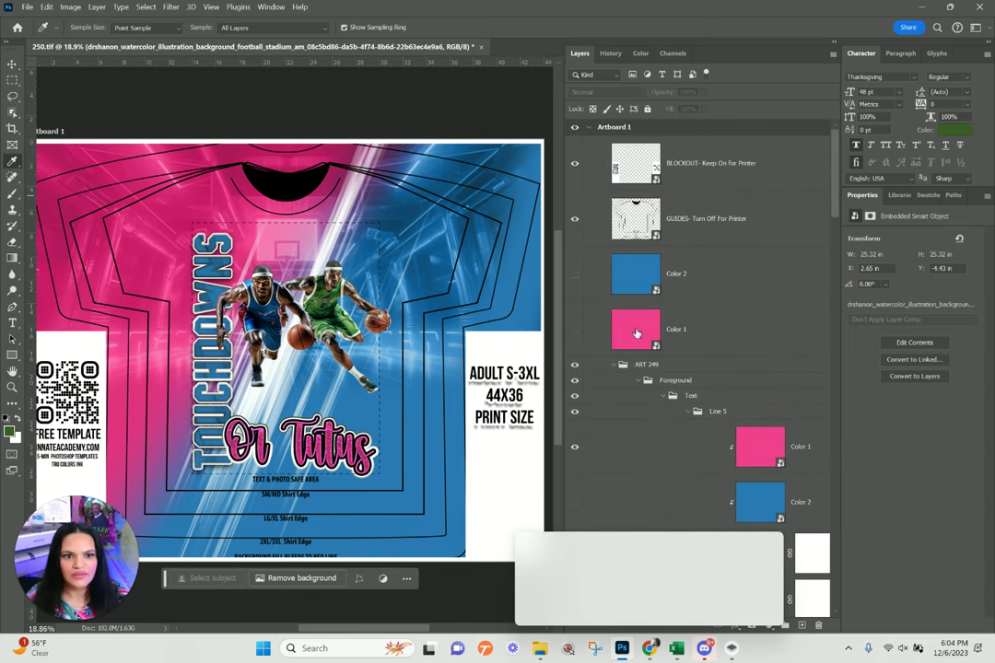
pyautogui.click(650, 339)
# - In the Color 1 smart object, duplicate the pink fill layer and fill the copy dark green
pyautogui.doubleClick(639, 333)
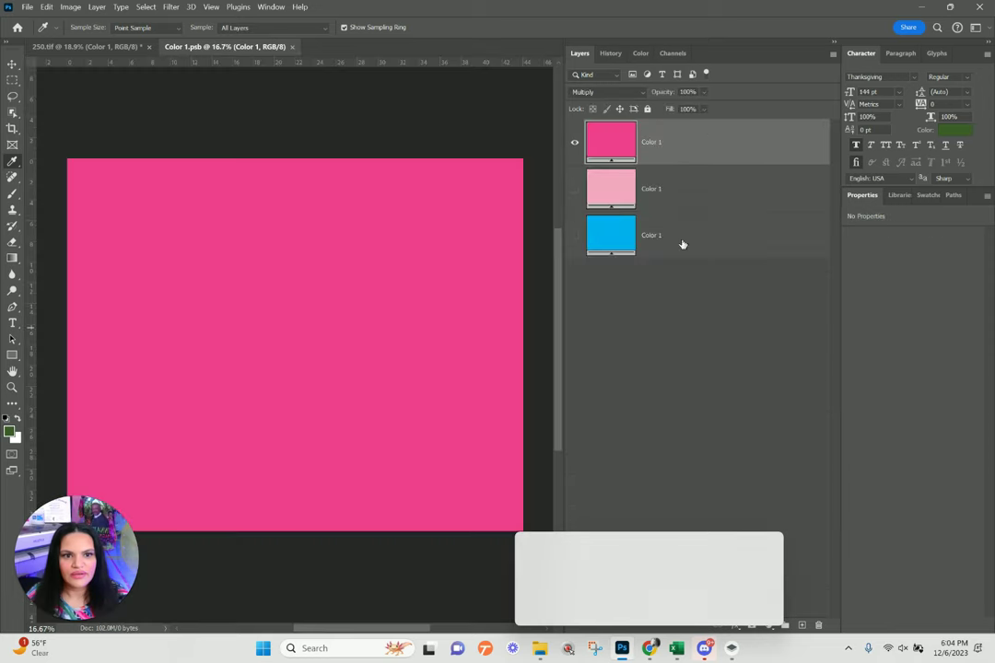
pyautogui.rightClick(702, 137)
pyautogui.click(765, 135)
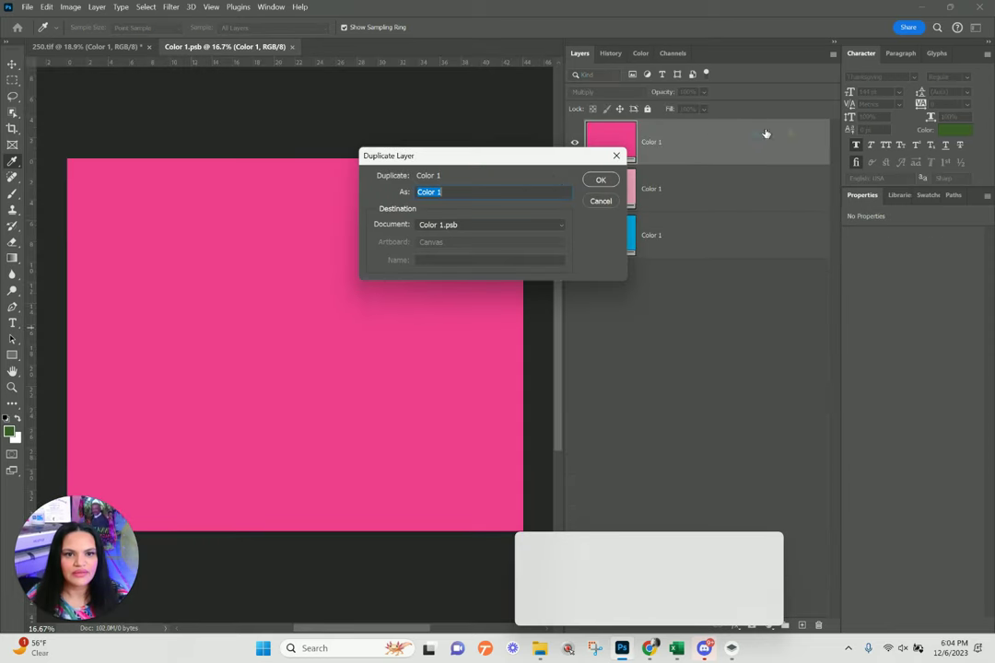
pyautogui.click(598, 180)
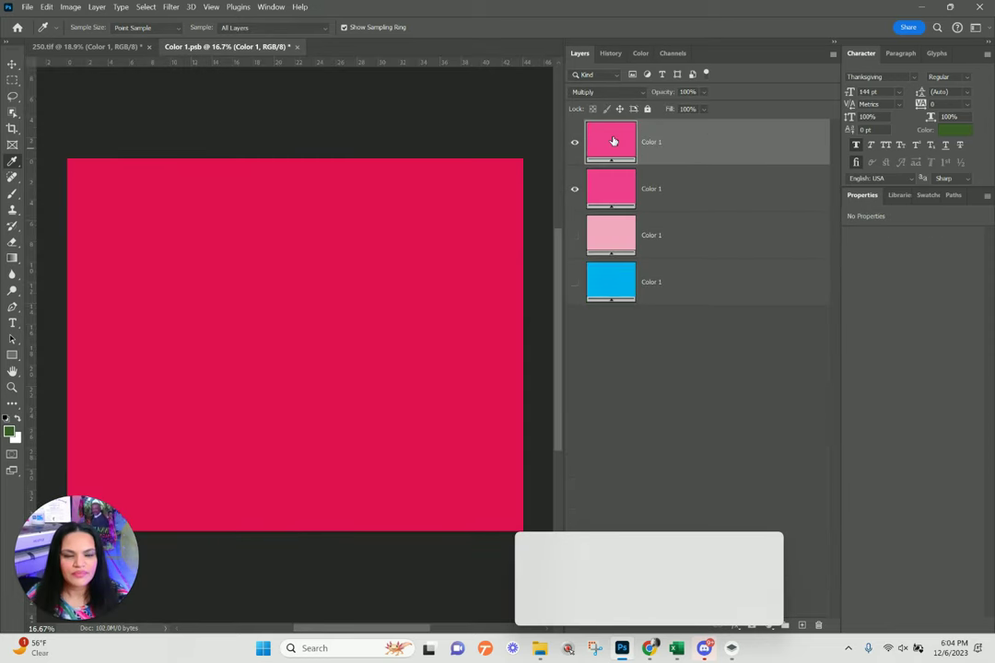
pyautogui.doubleClick(609, 141)
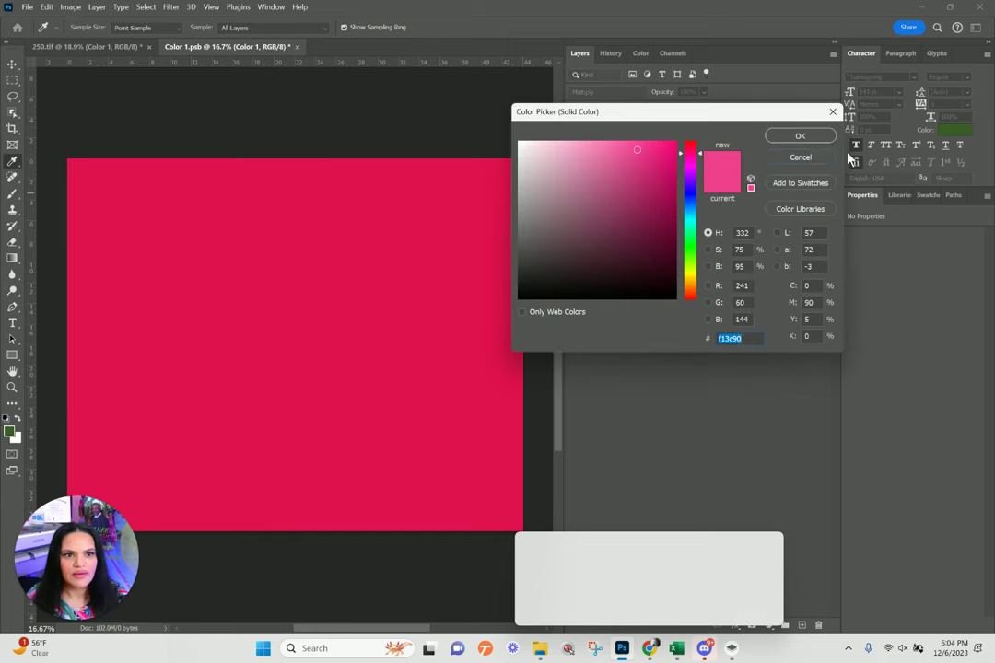
pyautogui.click(815, 161)
pyautogui.click(927, 195)
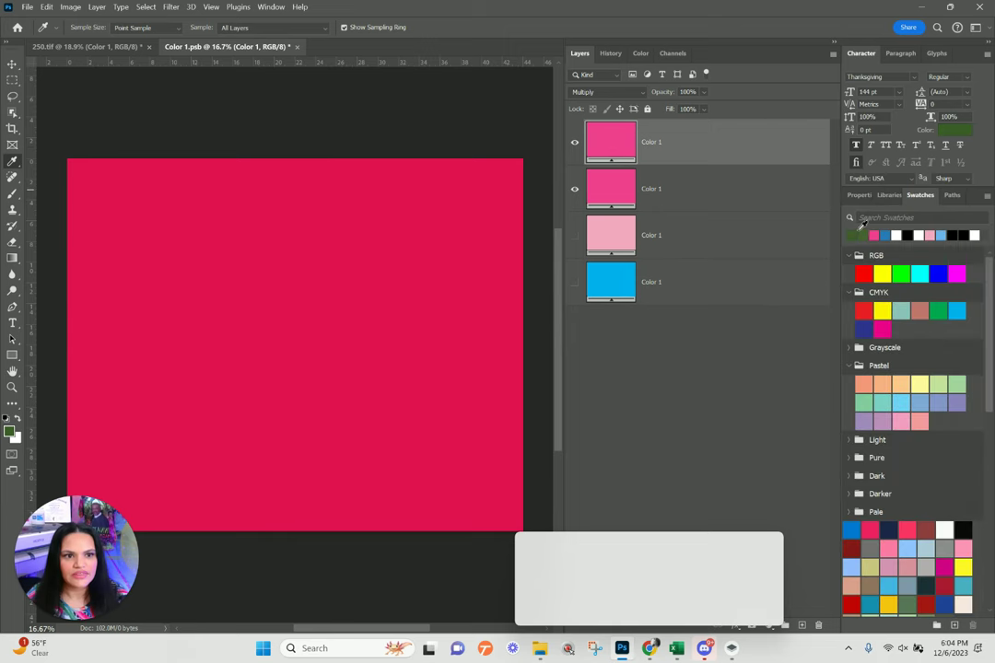
pyautogui.click(854, 233)
# - Hide the pink fill, set the blend mode to Normal, and save and close Color 1.psb
pyautogui.click(574, 190)
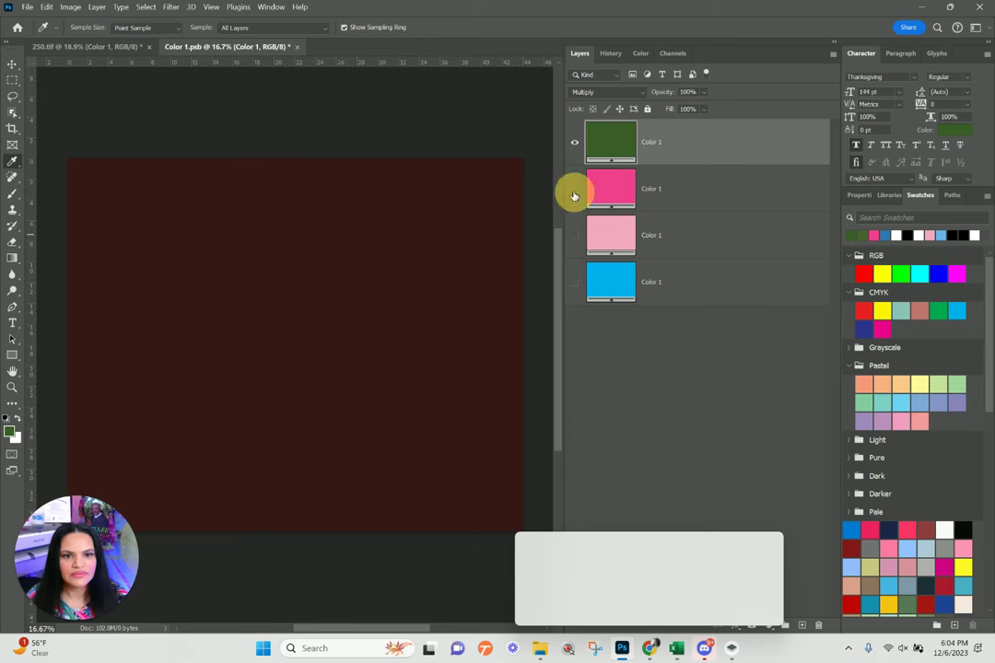
pyautogui.keyDown('shift'); pyautogui.click(690, 296); pyautogui.keyUp('shift')
pyautogui.click(615, 92)
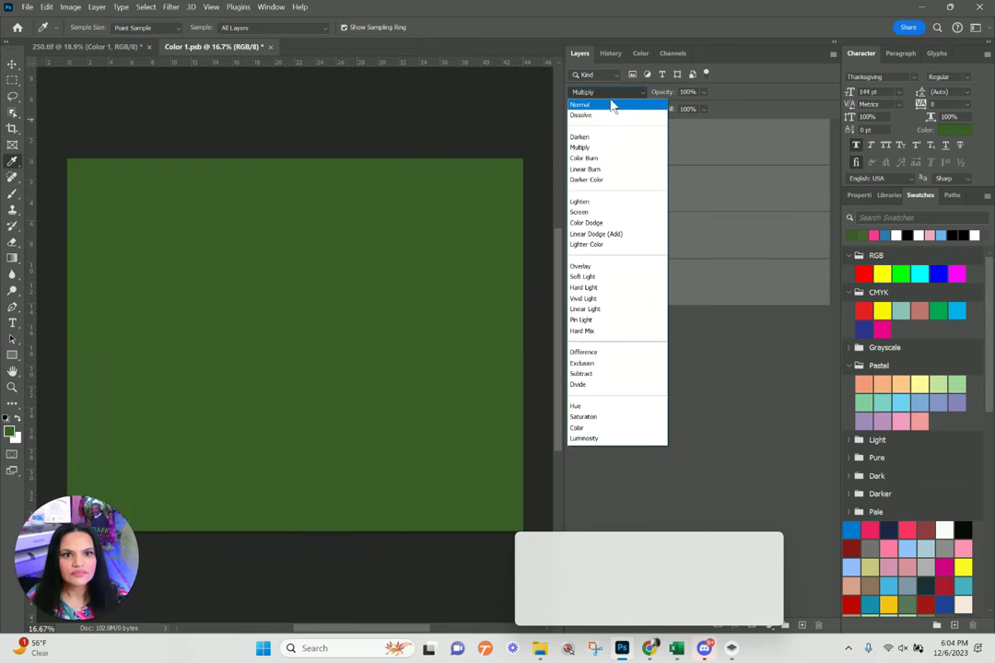
pyautogui.click(608, 102)
pyautogui.click(697, 148)
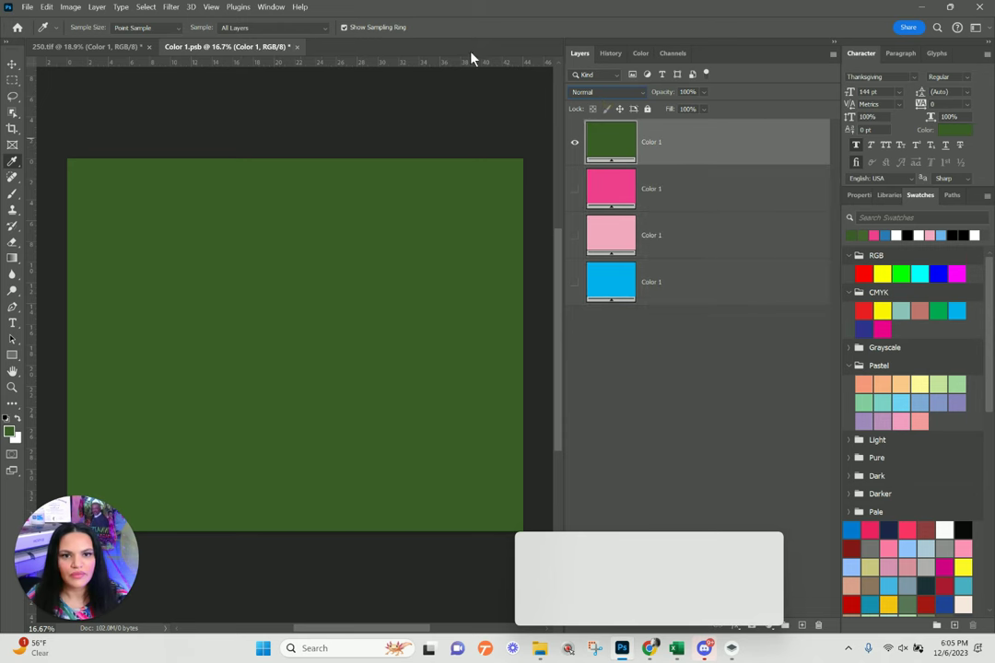
pyautogui.click(297, 46)
pyautogui.click(466, 244)
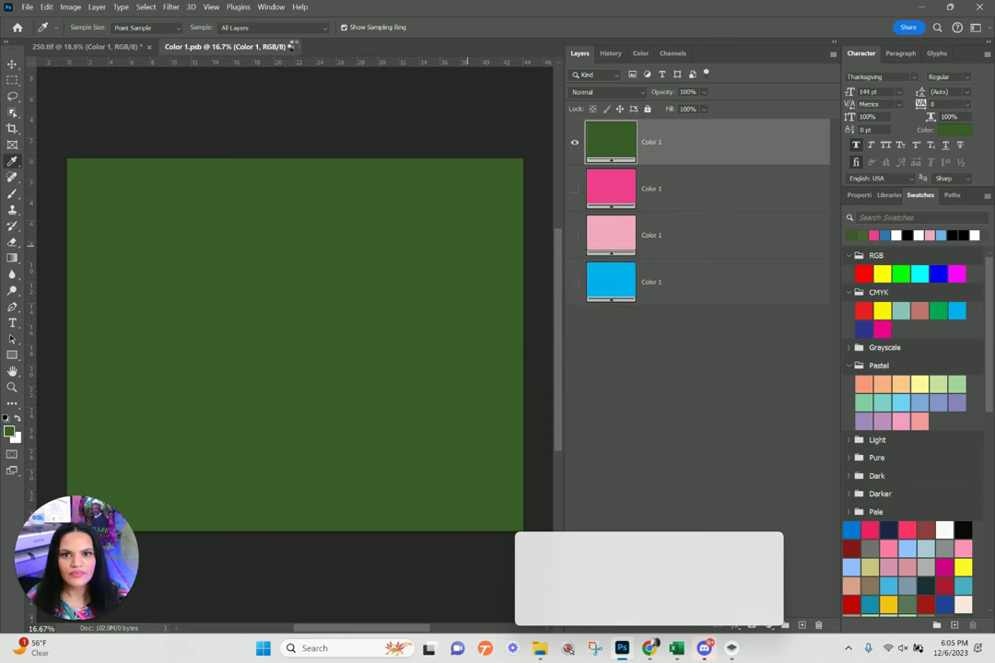
# - Back in 250.tif, turn on the Starburst and Halftone layers over the background
pyautogui.click(77, 42)
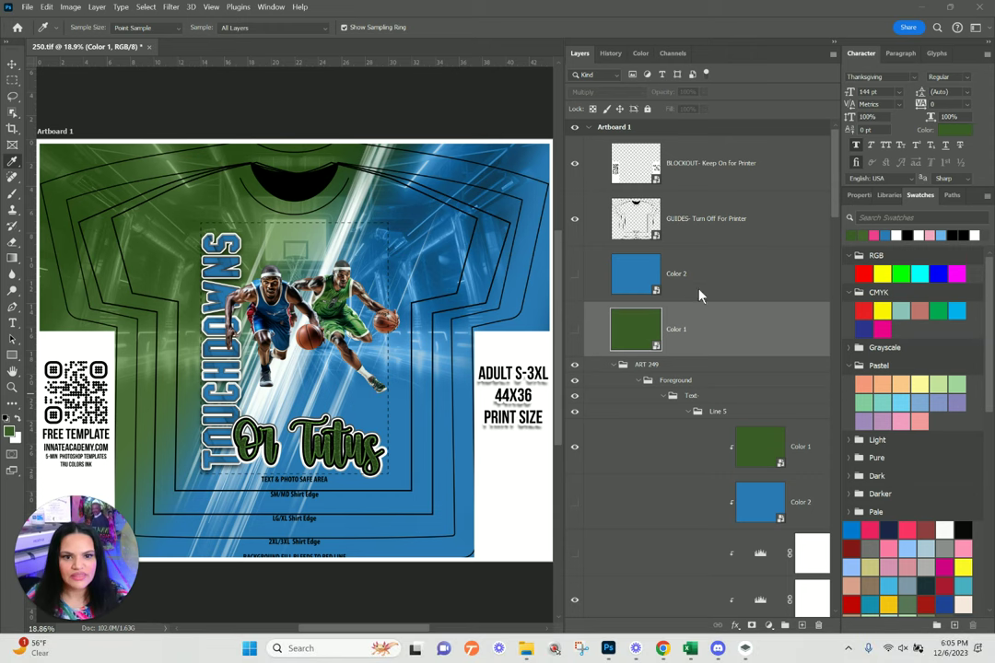
pyautogui.scroll(-10, 712, 384)
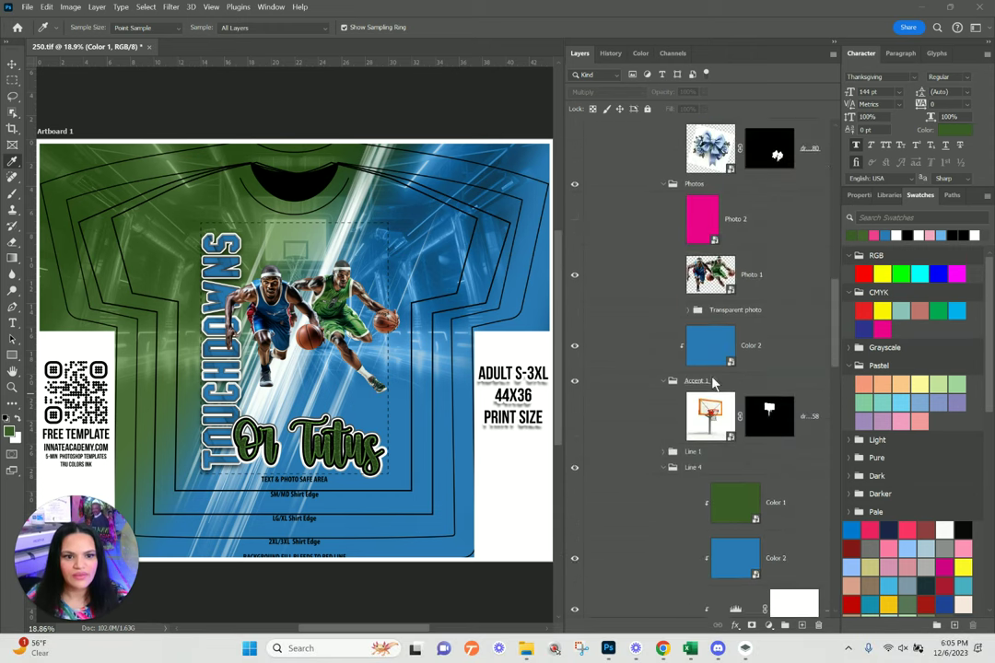
pyautogui.scroll(-6, 712, 384)
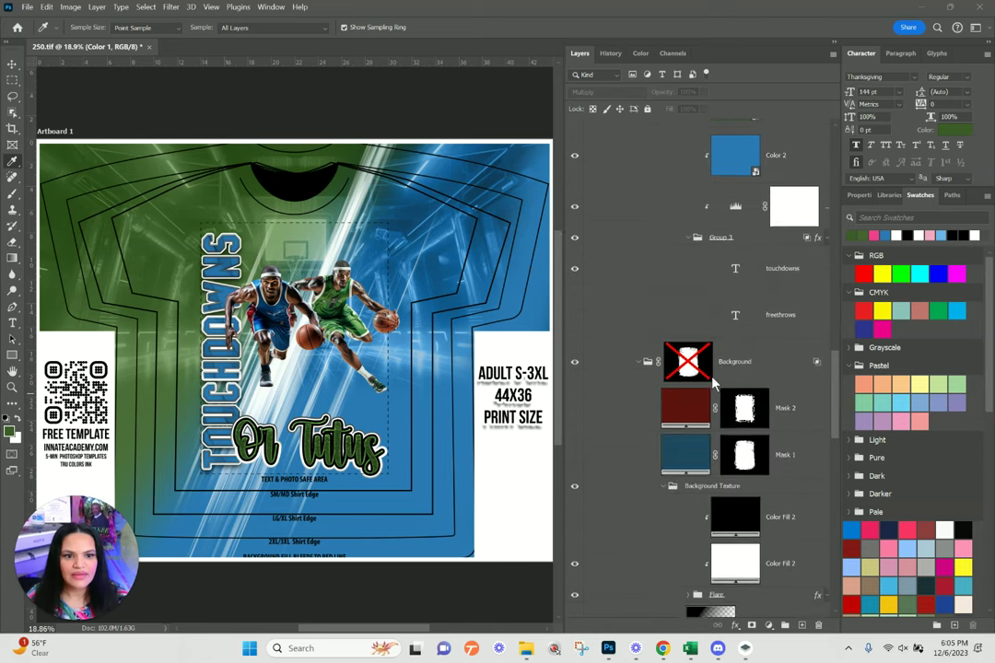
pyautogui.scroll(-2, 599, 451)
pyautogui.scroll(-2, 582, 488)
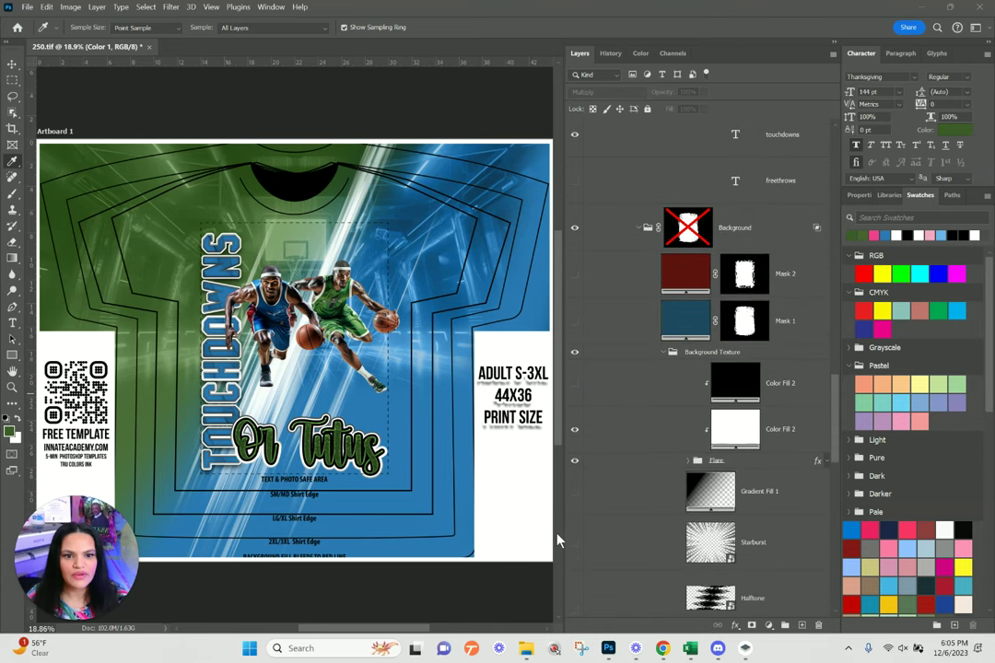
pyautogui.click(573, 543)
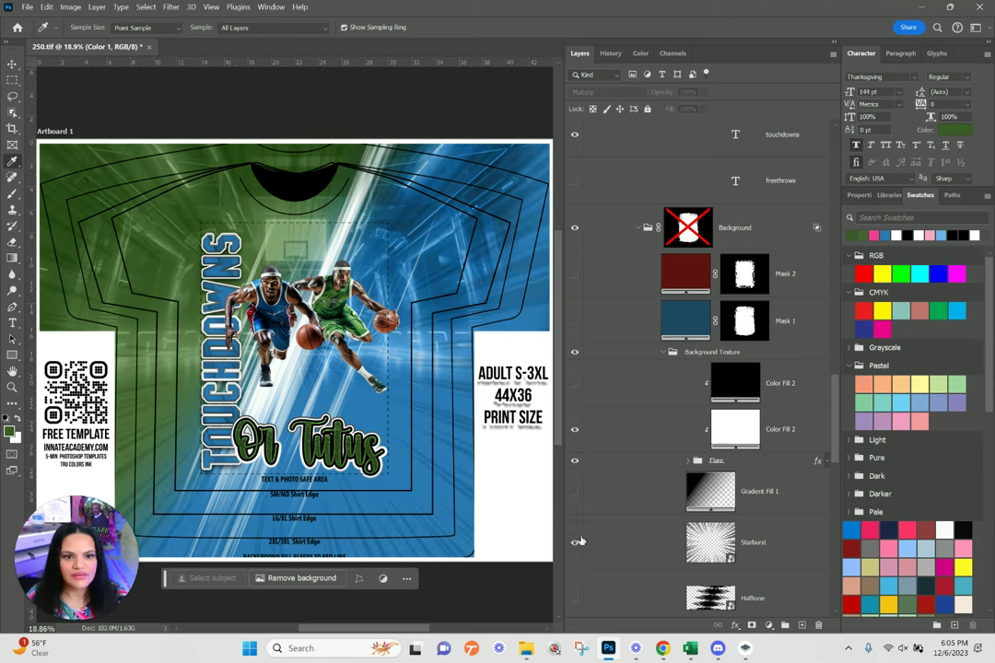
pyautogui.click(574, 599)
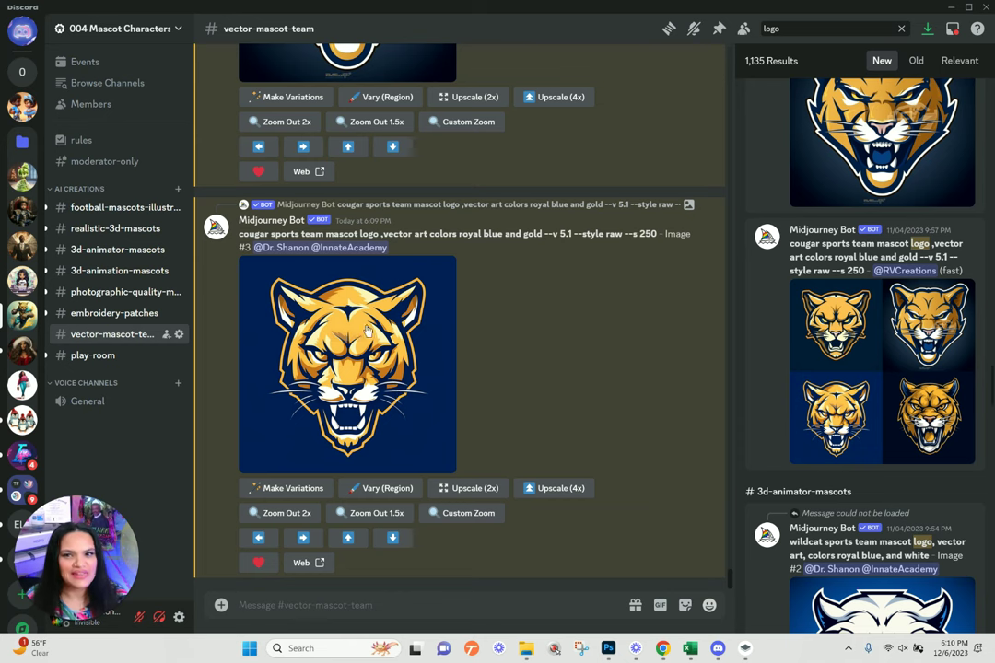
# - Minimize Discord to return to the Photoshop shirt template
pyautogui.click(953, 15)
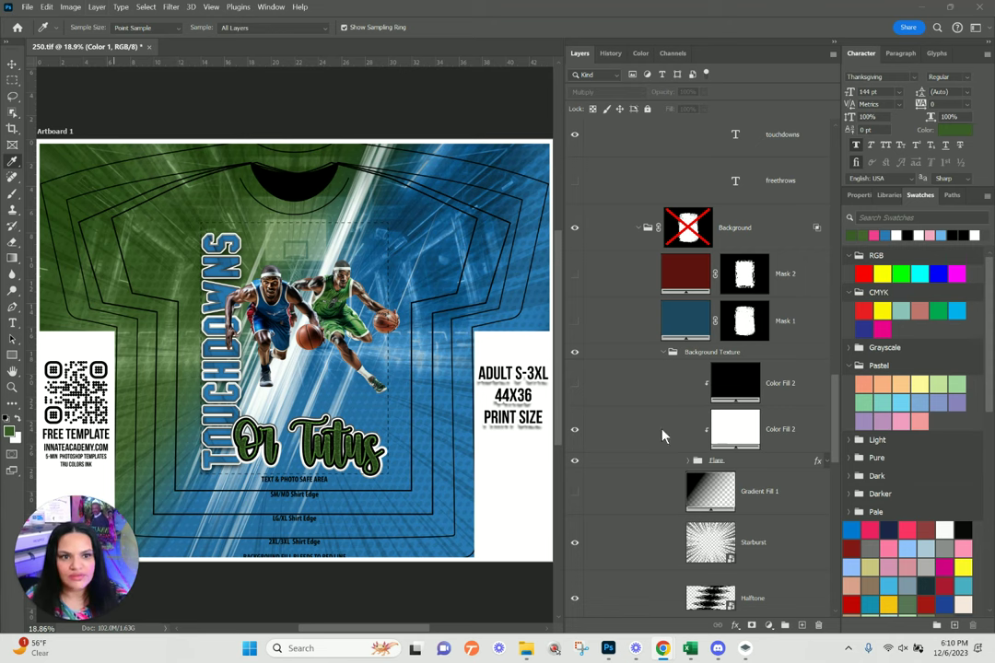
# - Select the basketball-hoop image layer beneath the Accent 1 group
pyautogui.scroll(10, 770, 390)
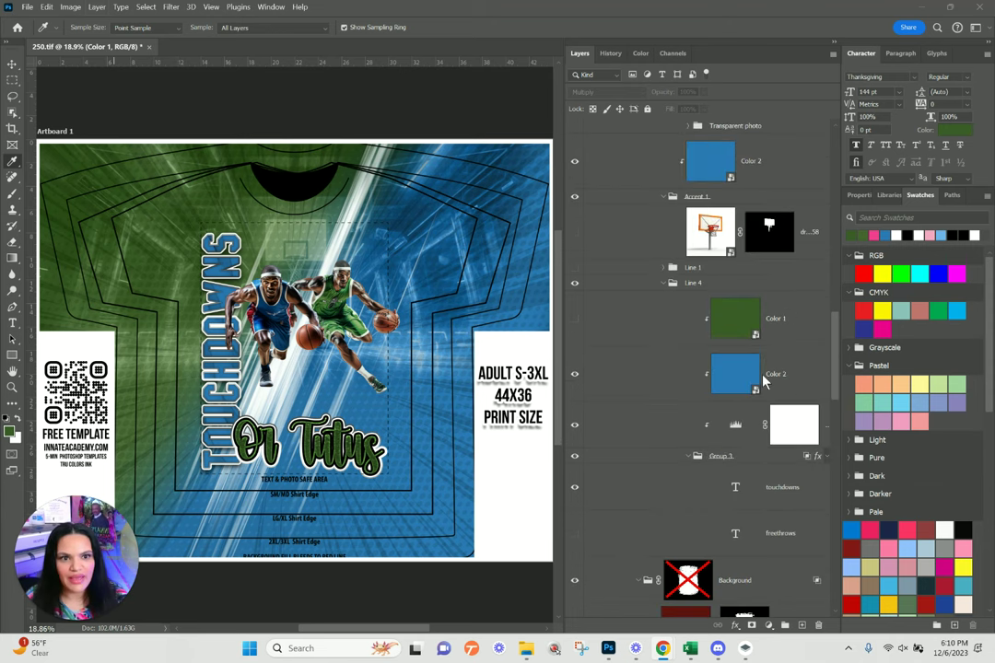
pyautogui.scroll(4, 645, 378)
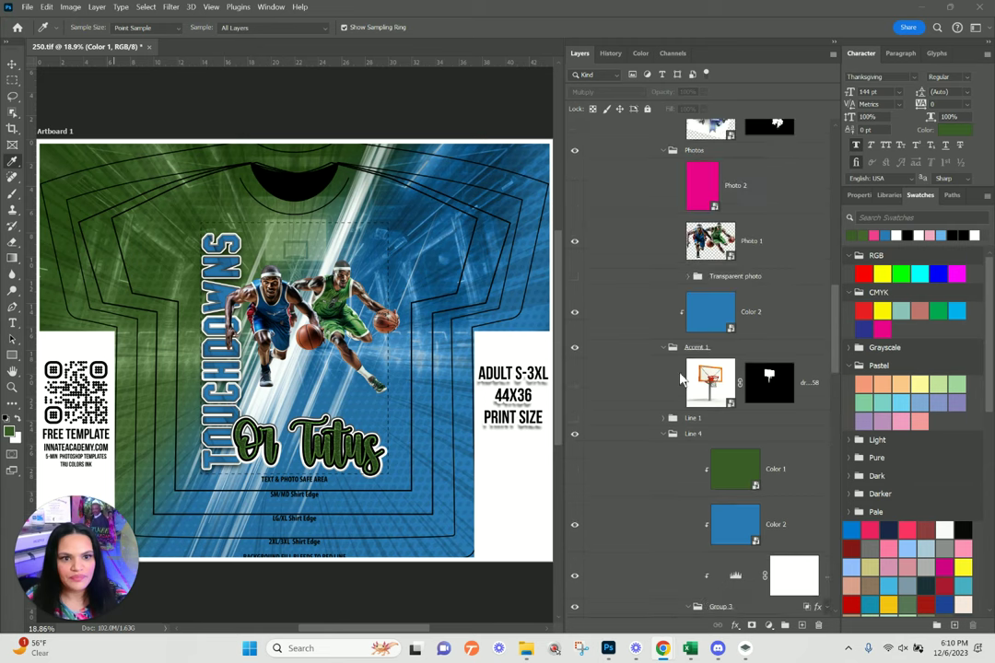
pyautogui.click(705, 346)
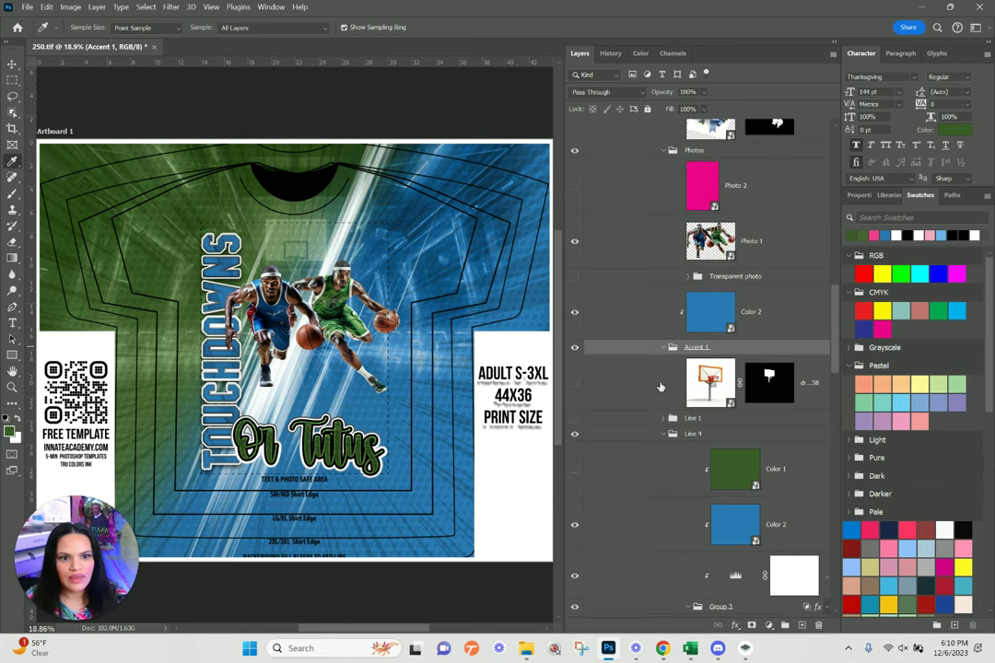
pyautogui.click(670, 388)
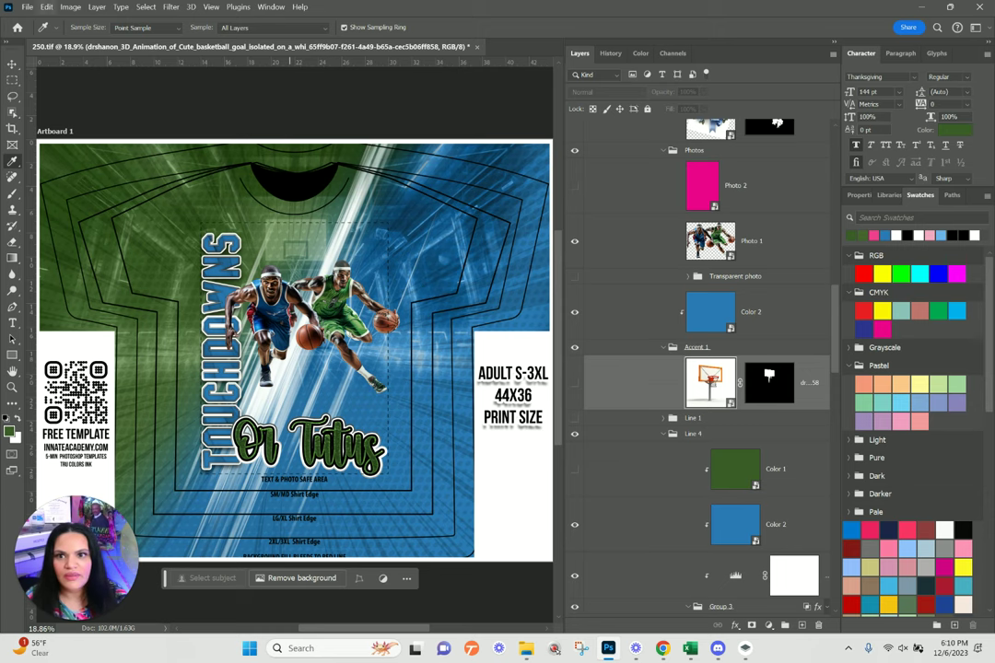
# - Place the bear logo PNG from Downloads as an embedded image
pyautogui.click(27, 6)
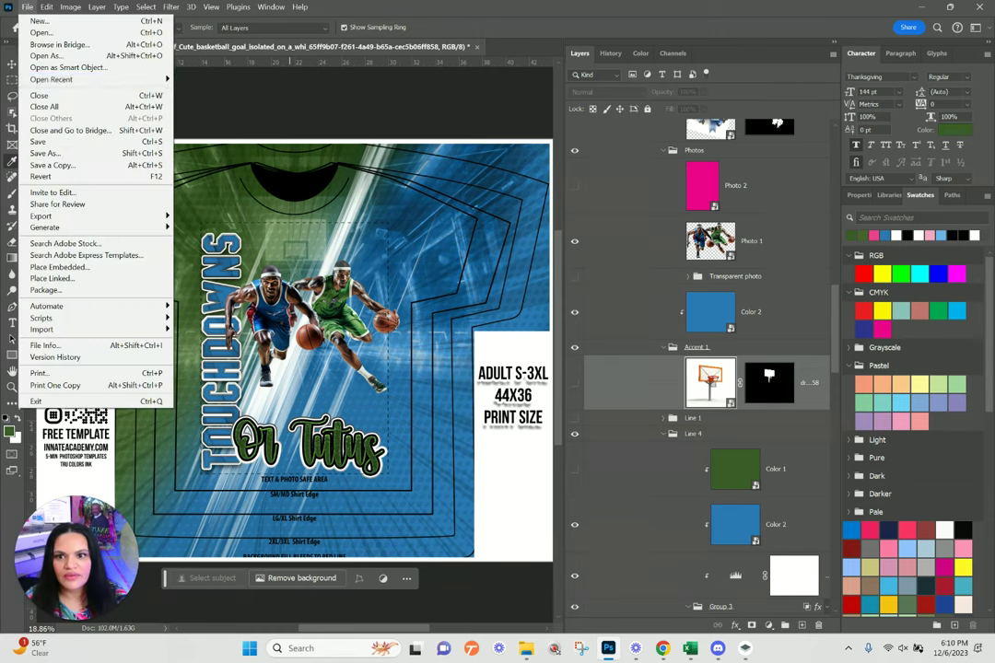
pyautogui.click(59, 266)
pyautogui.click(414, 216)
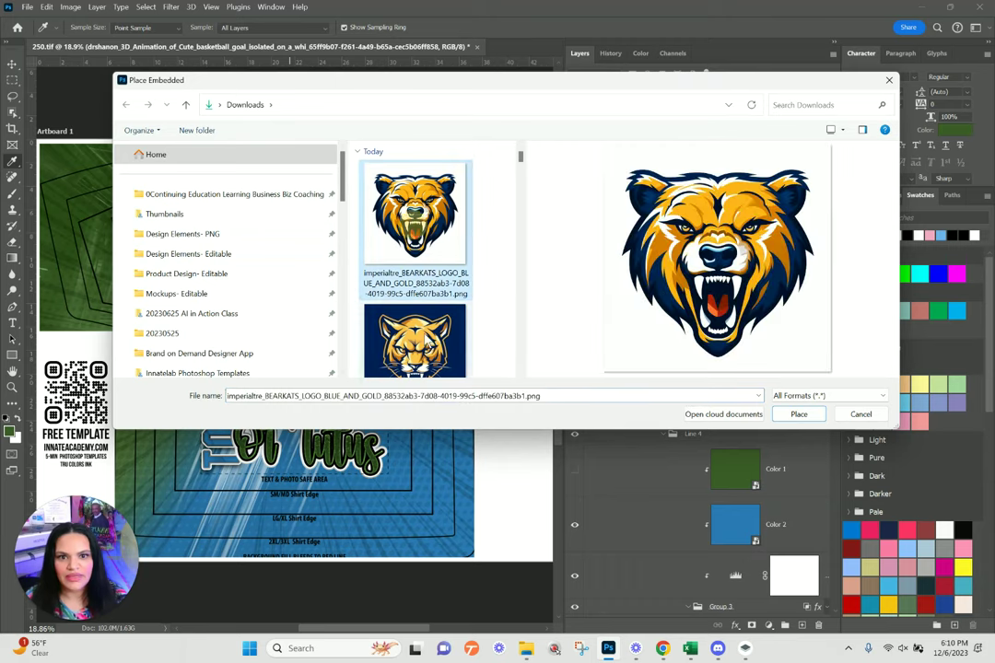
pyautogui.click(797, 414)
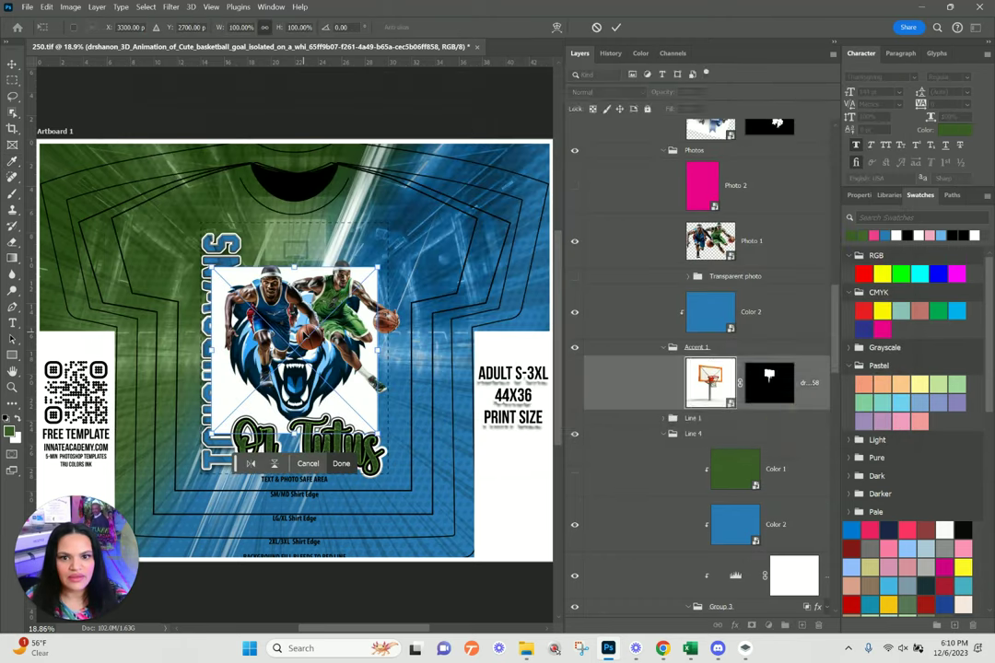
pyautogui.click(731, 313)
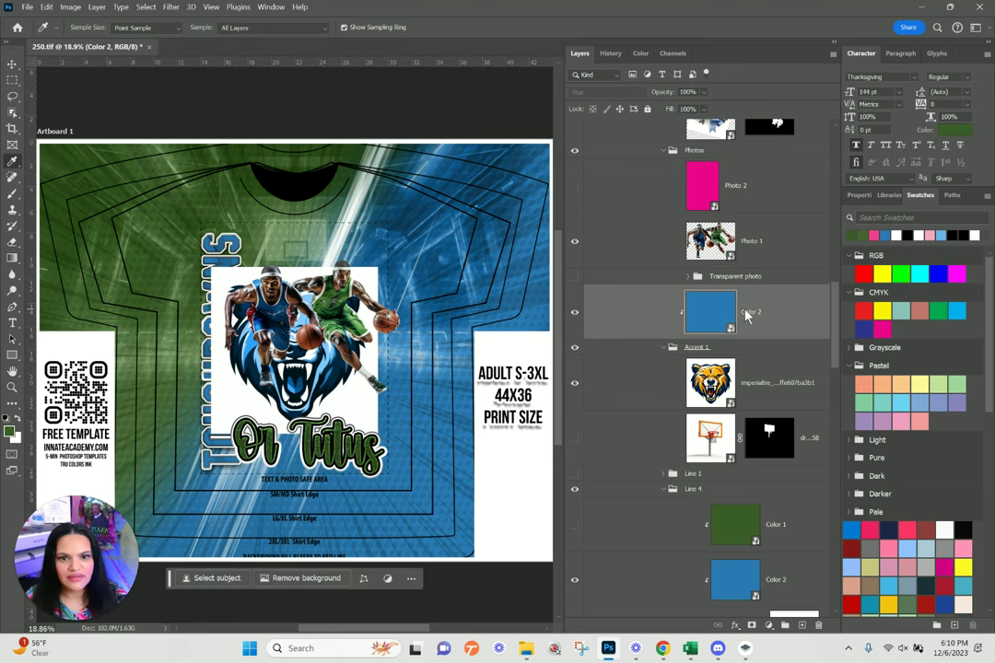
# - Drag the bear logo to the jersey's upper-left with the Move tool
pyautogui.click(774, 397)
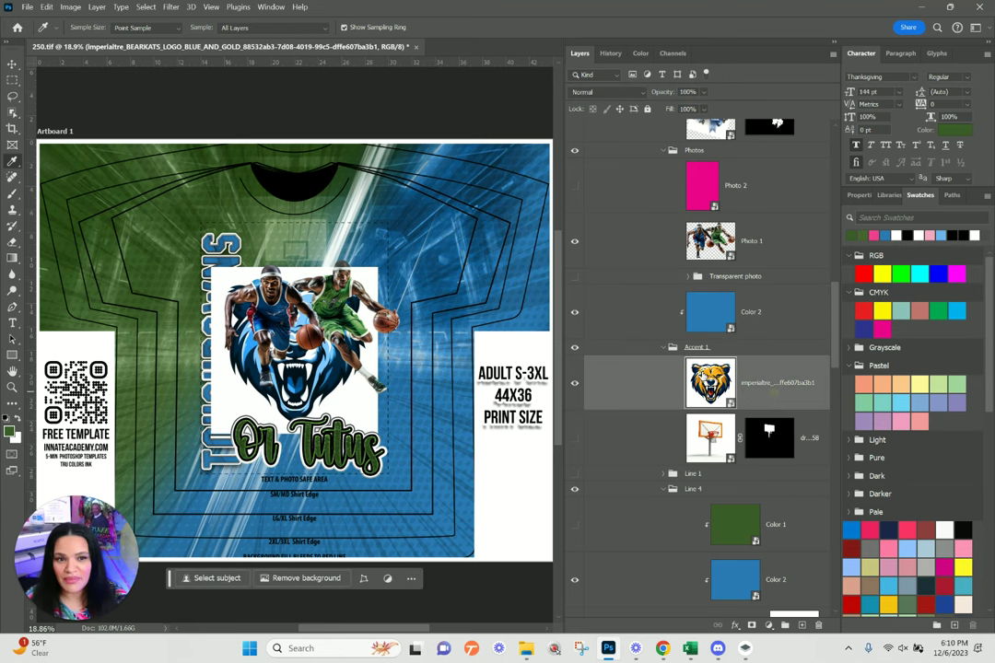
pyautogui.click(12, 64)
pyautogui.moveTo(263, 397); pyautogui.dragTo(208, 281)
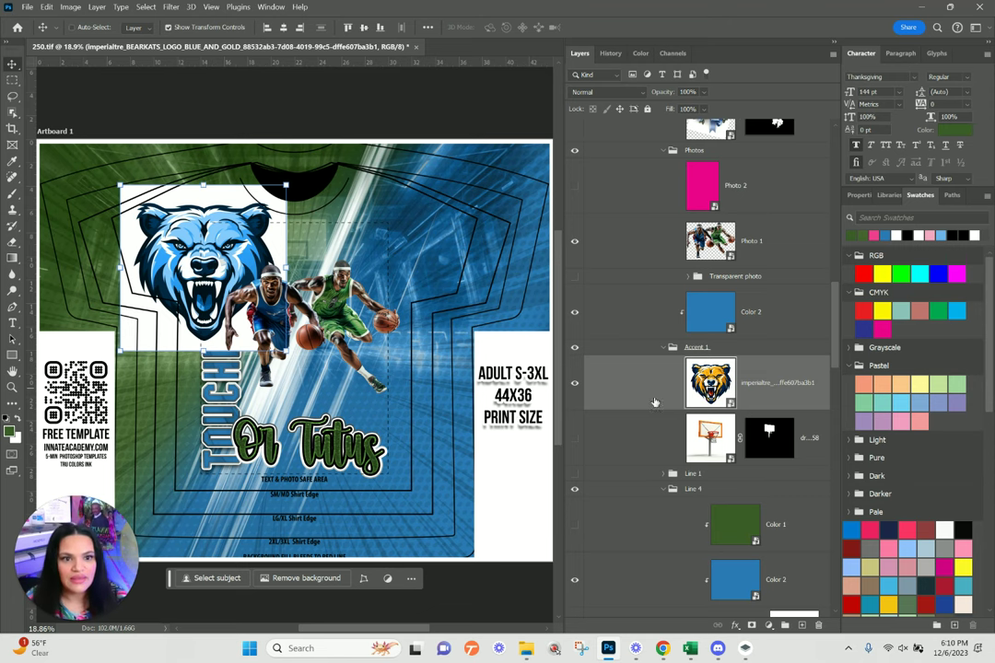
# - Group the bow clipart layer into Group 5 and expand it
pyautogui.scroll(4, 652, 425)
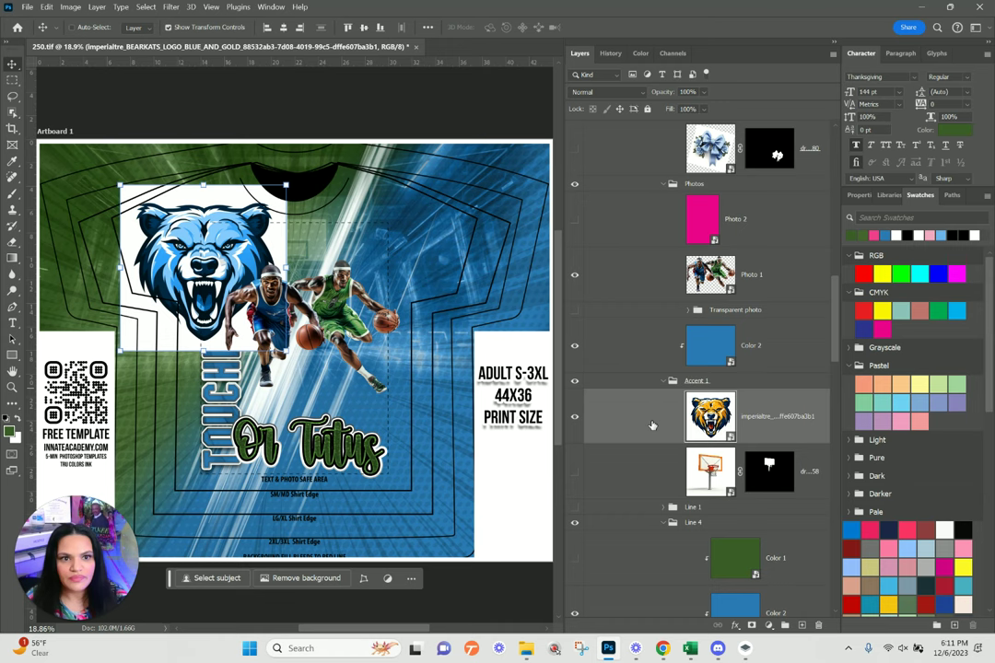
pyautogui.click(670, 265)
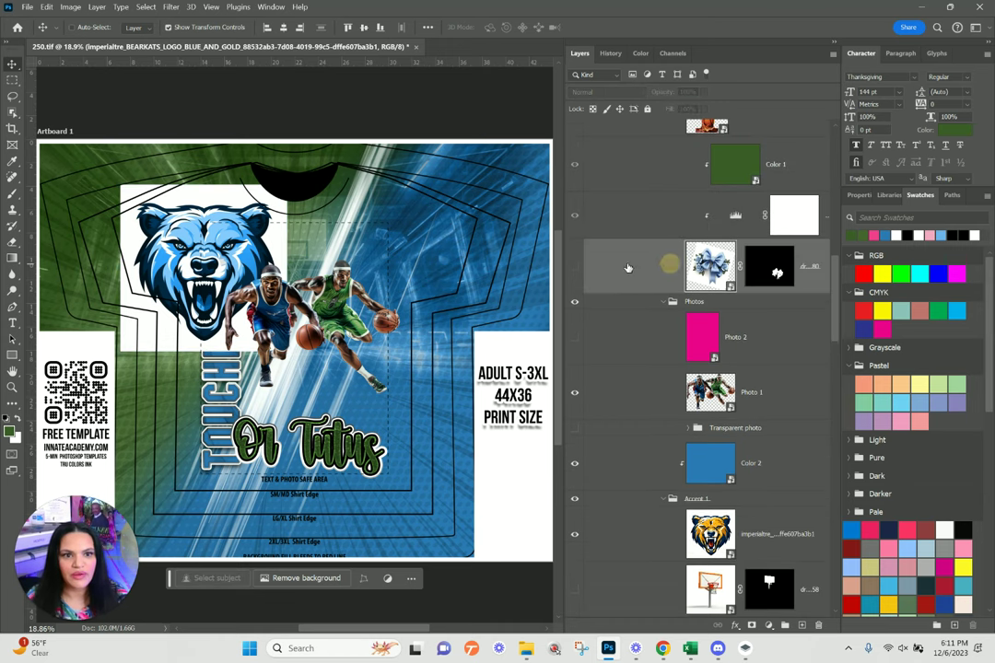
pyautogui.hotkey('ctrl', 'g')
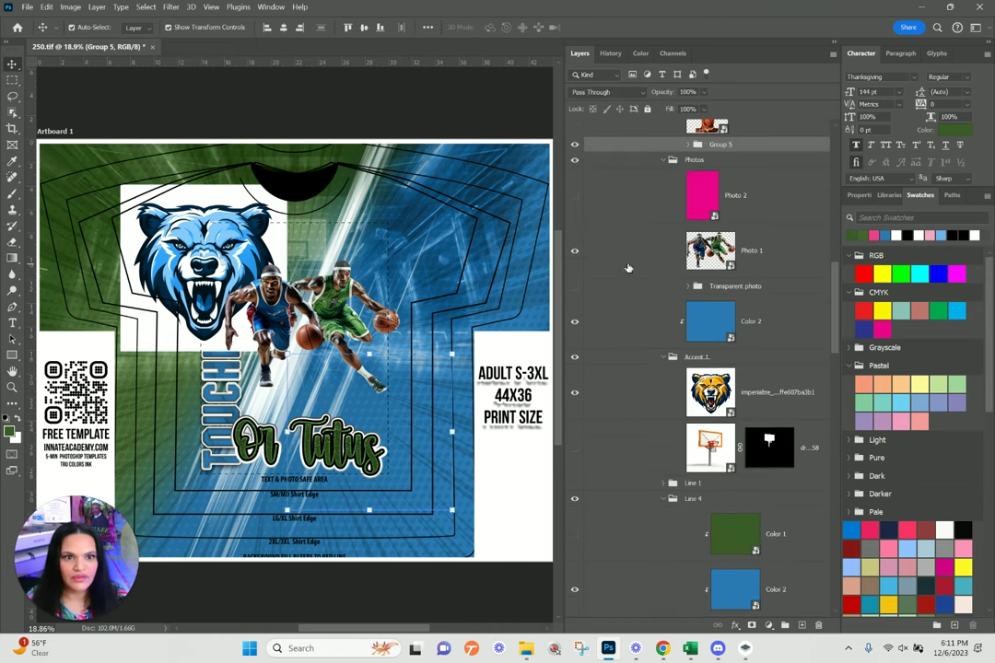
pyautogui.click(688, 145)
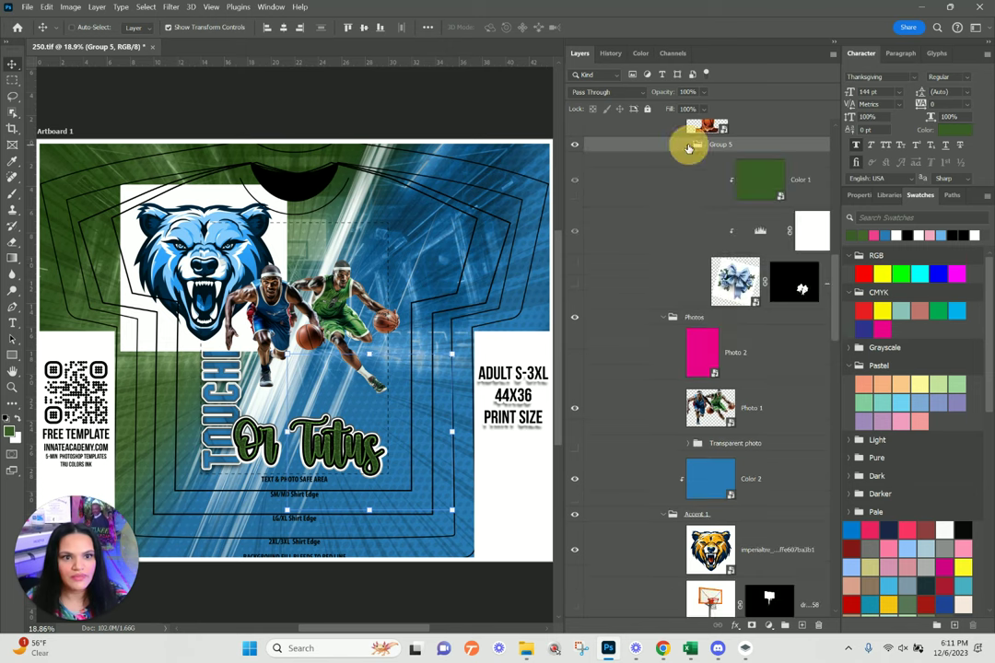
# - Move Color 1 and Levels 5 above the bow and clip them to it
pyautogui.click(687, 245)
pyautogui.scroll(2, 682, 248)
pyautogui.moveTo(683, 246); pyautogui.dragTo(684, 202)
pyautogui.rightClick(668, 287)
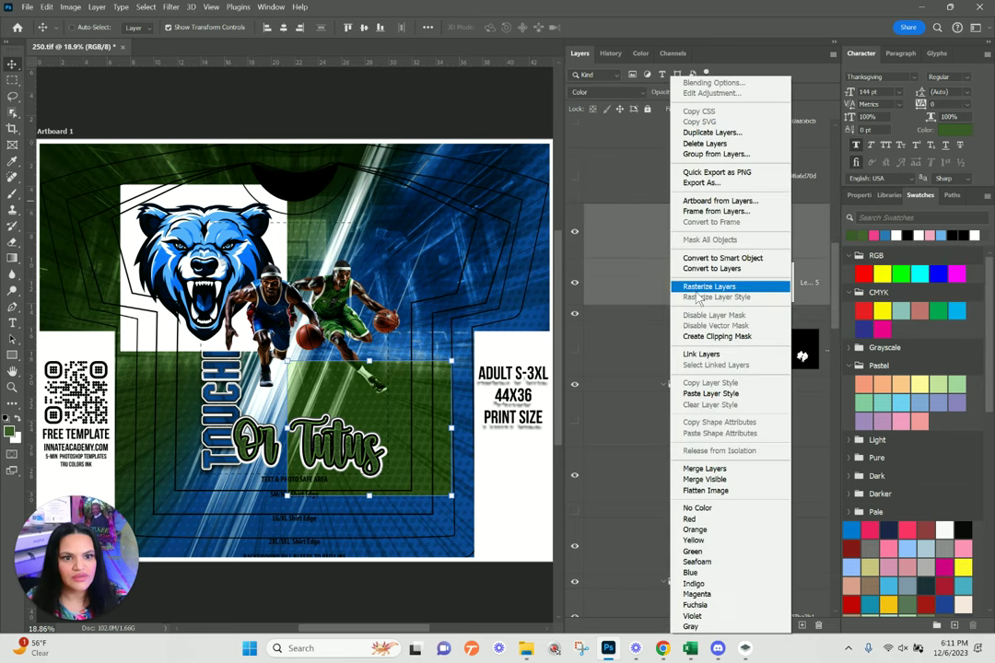
pyautogui.click(689, 336)
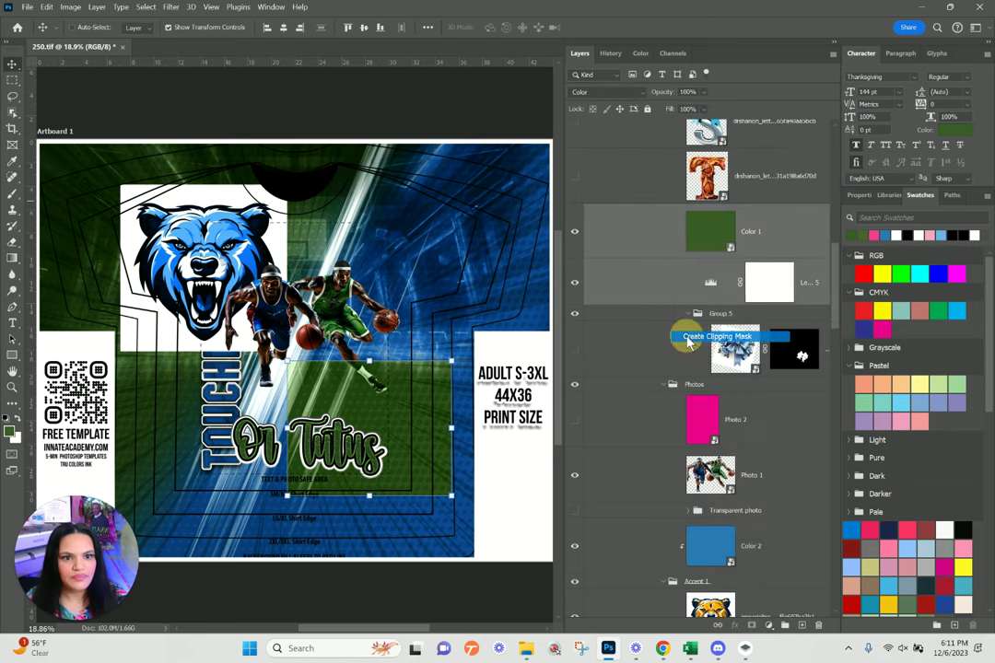
pyautogui.click(698, 351)
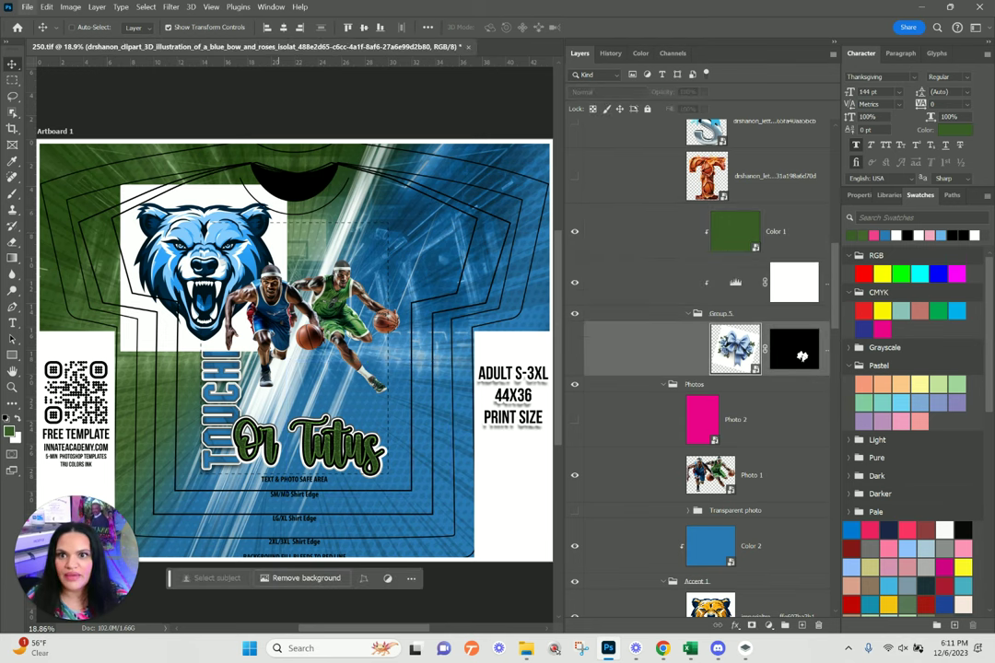
# - Place the cougar mascot PNG embedded and position it at the shirt's upper-right
pyautogui.click(24, 6)
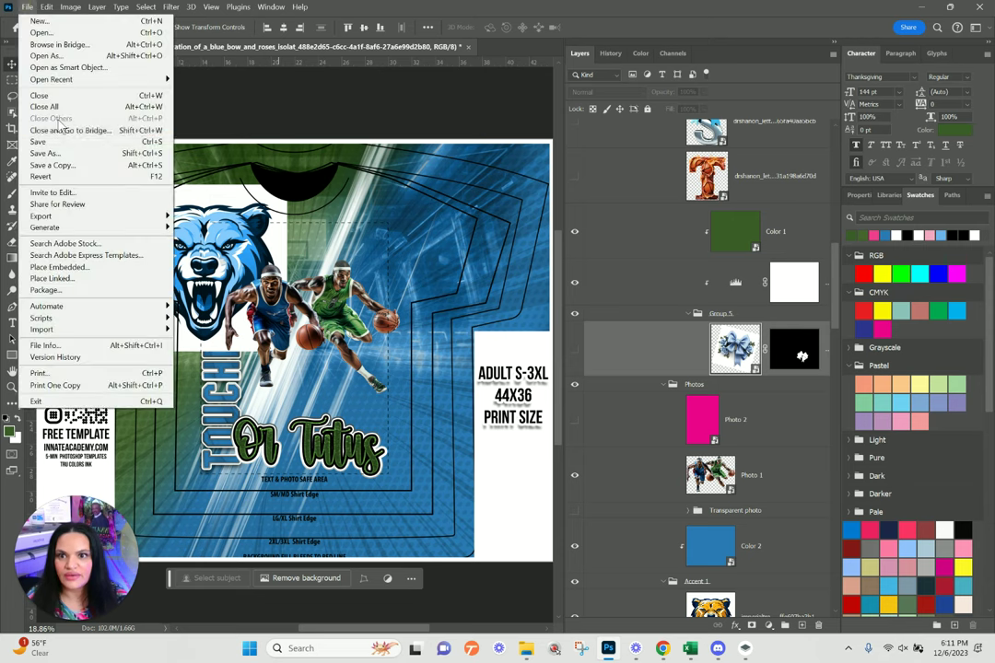
pyautogui.click(59, 266)
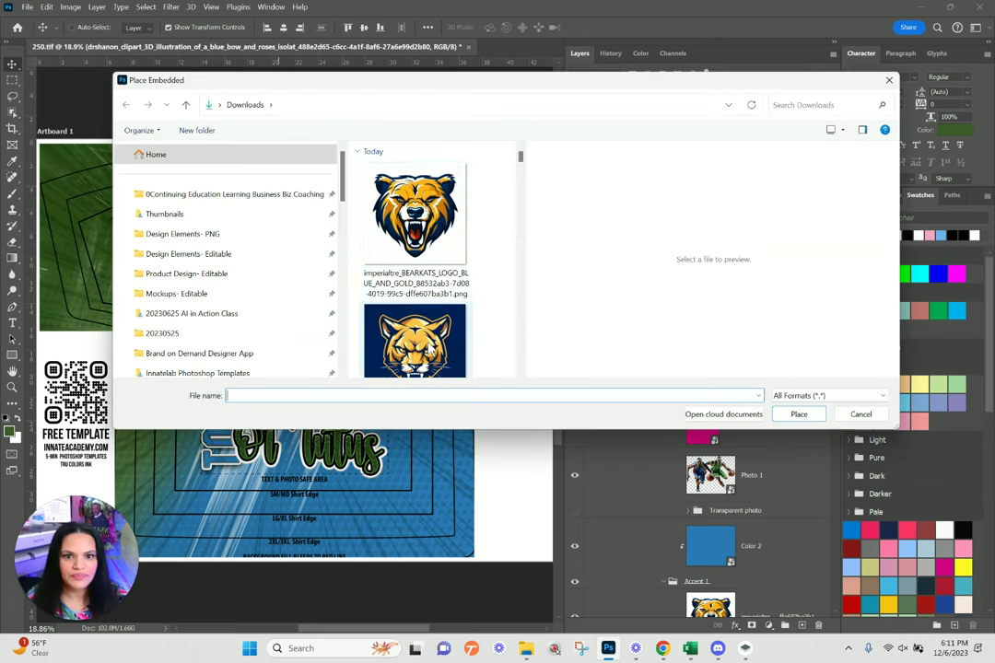
pyautogui.click(420, 341)
pyautogui.click(793, 416)
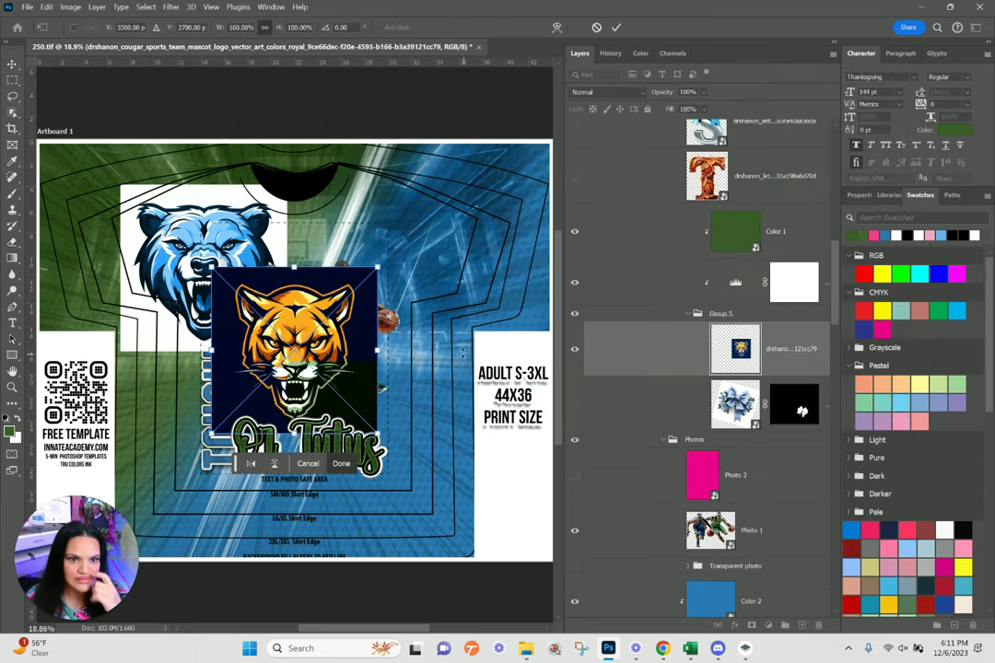
pyautogui.moveTo(295, 367); pyautogui.dragTo(380, 260)
pyautogui.click(792, 242)
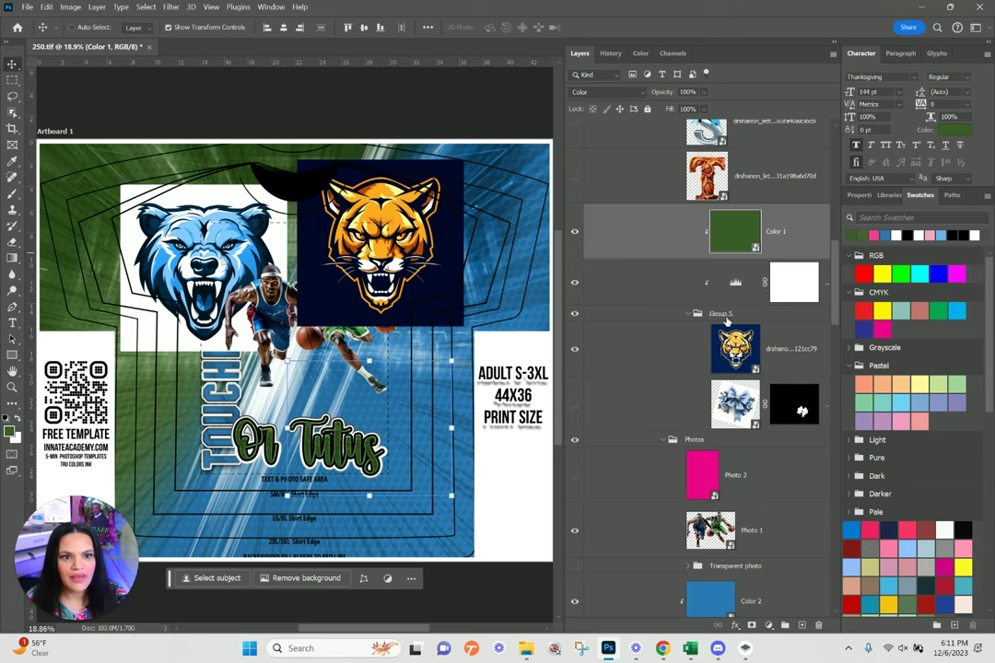
# - Hide the Levels adjustment to compare the cougar's colours, then reselect the cougar layer
pyautogui.click(641, 275)
pyautogui.click(577, 283)
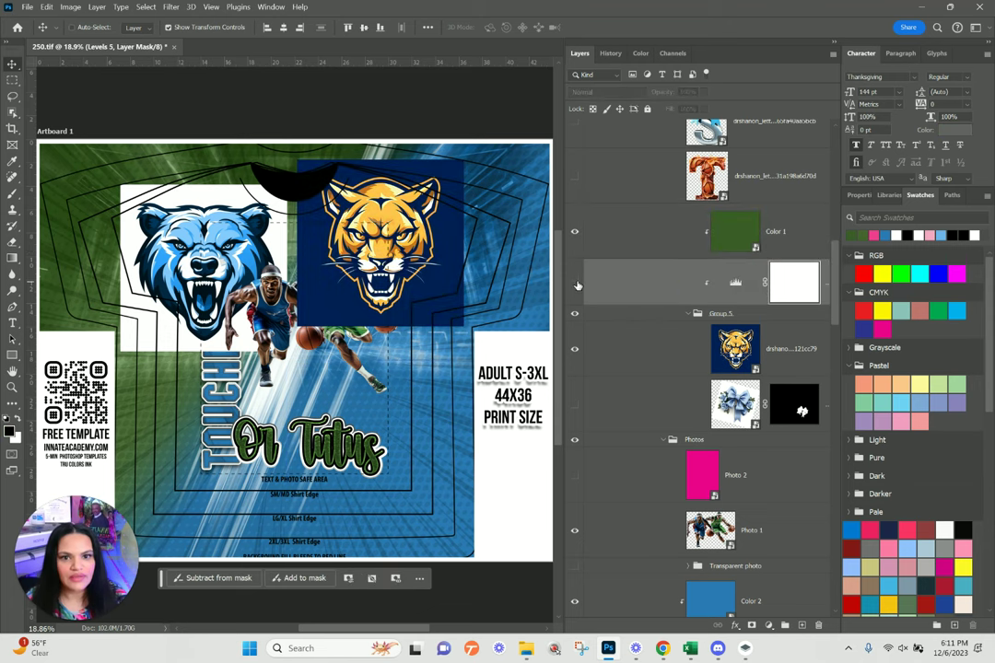
pyautogui.click(642, 348)
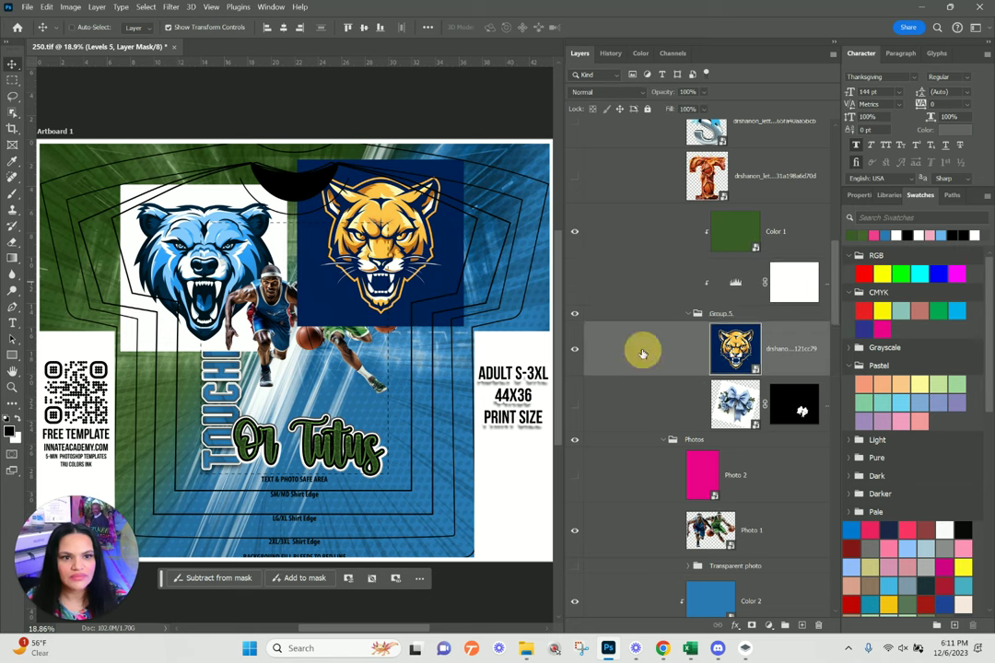
pyautogui.scroll(1, 645, 350)
pyautogui.click(665, 289)
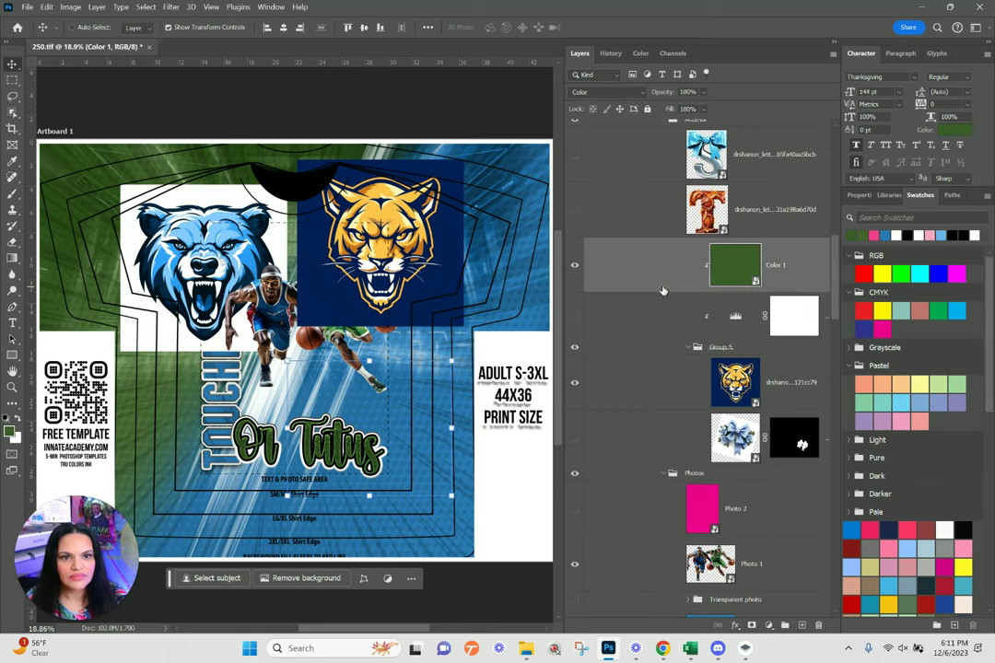
pyautogui.click(649, 387)
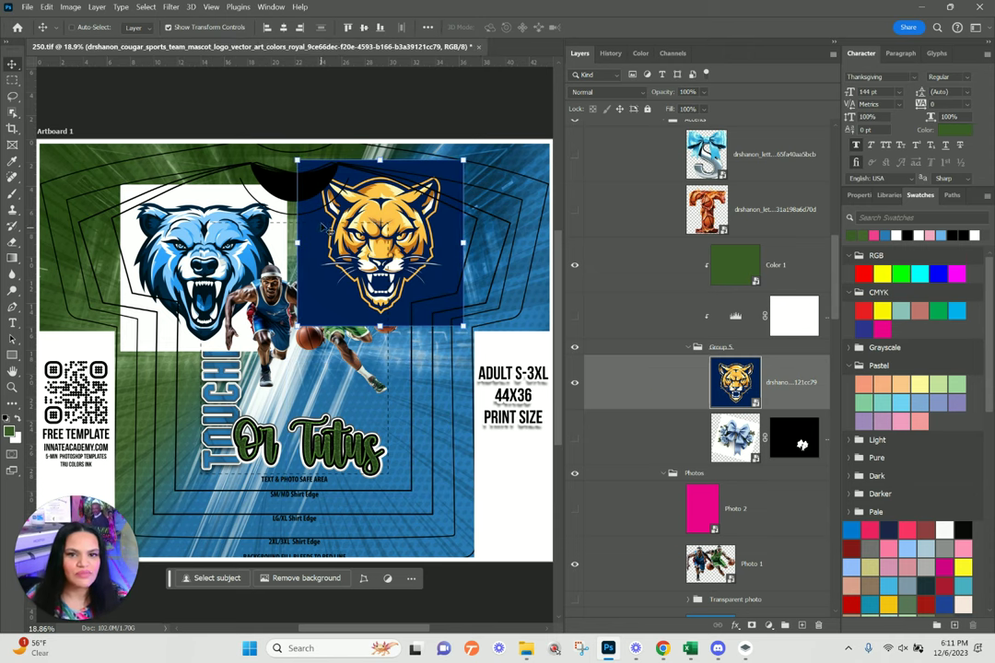
# - Open the cougar smart object and auto-select the subject using cloud processing
pyautogui.doubleClick(736, 381)
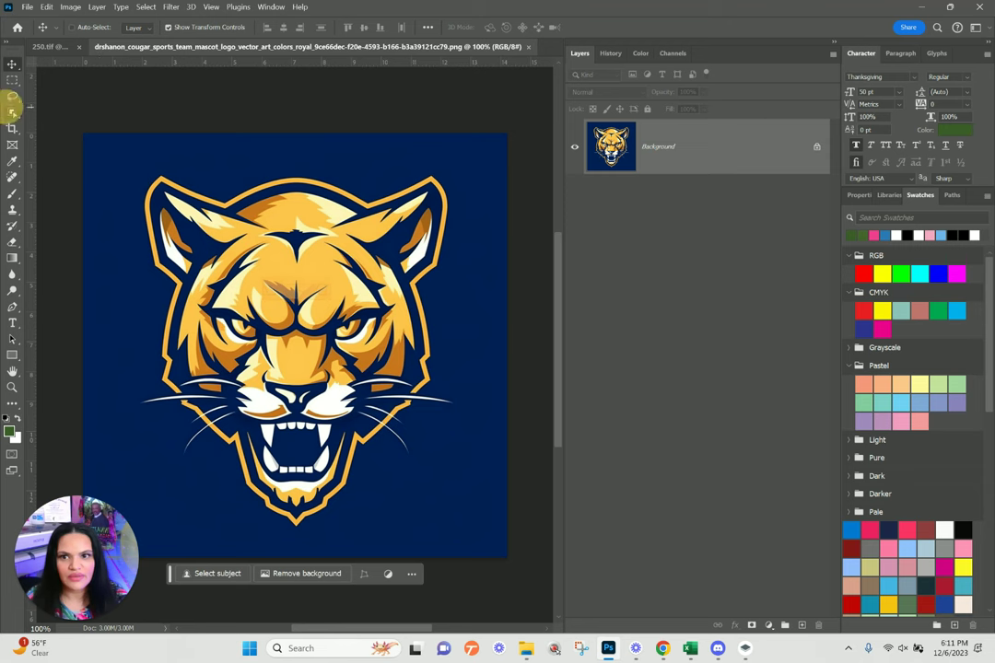
pyautogui.click(12, 112)
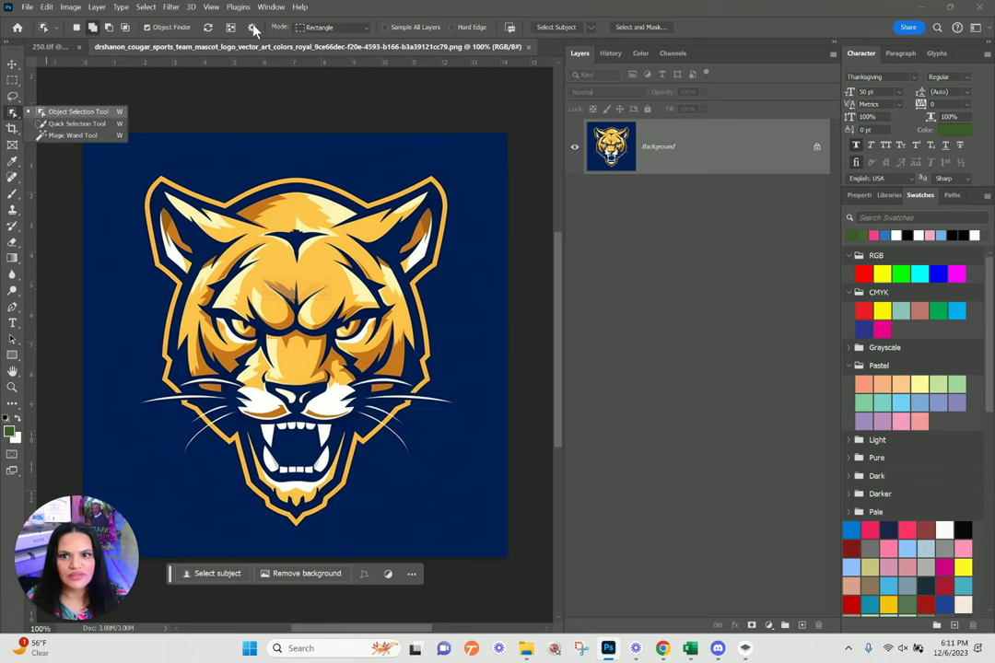
pyautogui.click(255, 31)
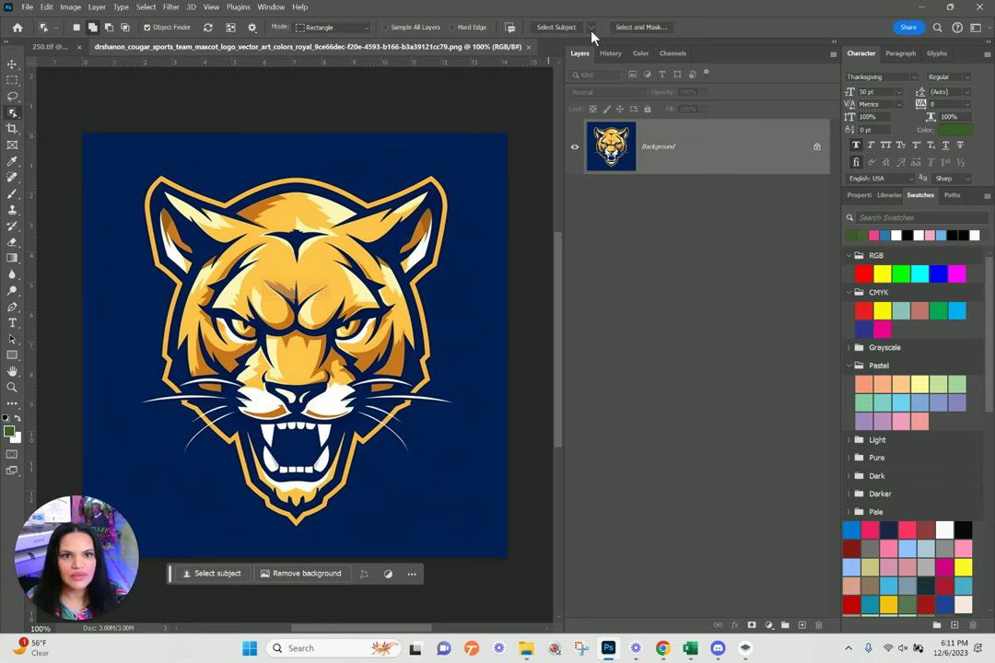
pyautogui.click(592, 29)
pyautogui.click(603, 54)
pyautogui.click(558, 26)
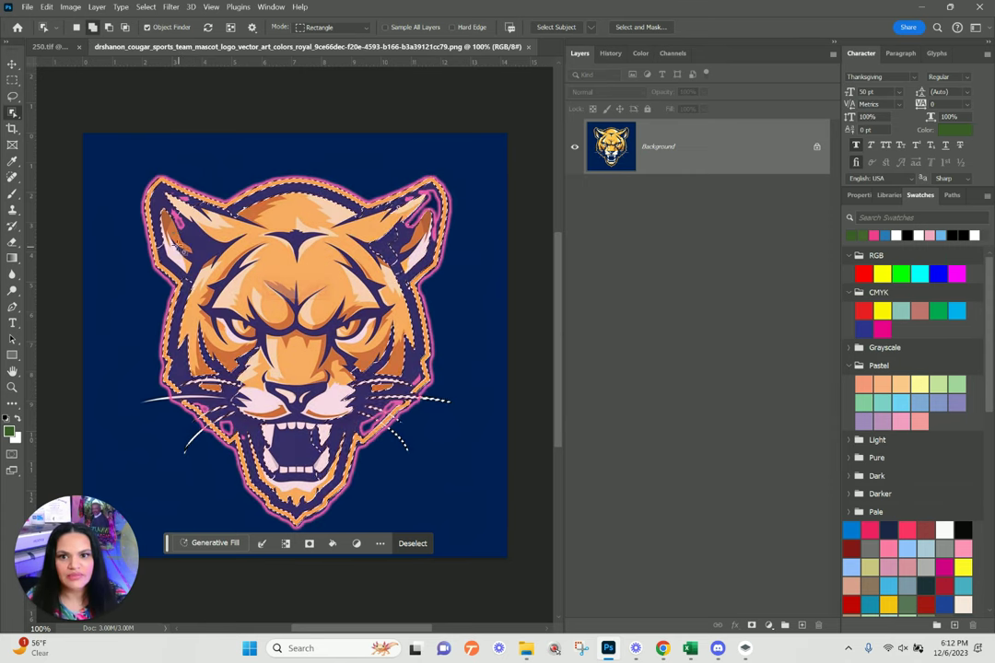
# - Refine the cougar selection around whiskers and ear, then mask out the navy background
pyautogui.click(175, 222)
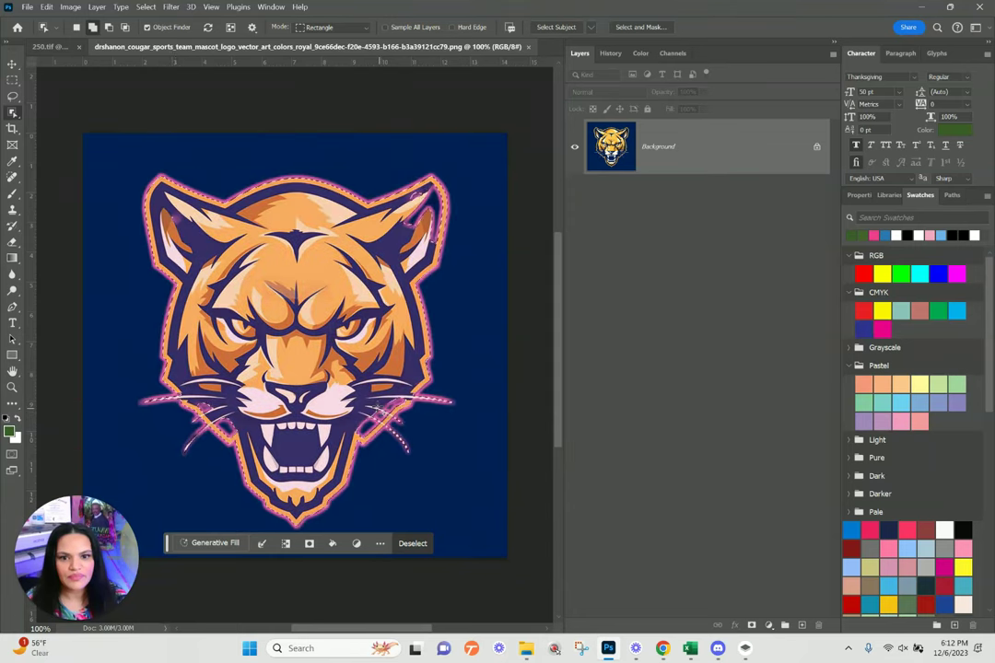
pyautogui.click(378, 409)
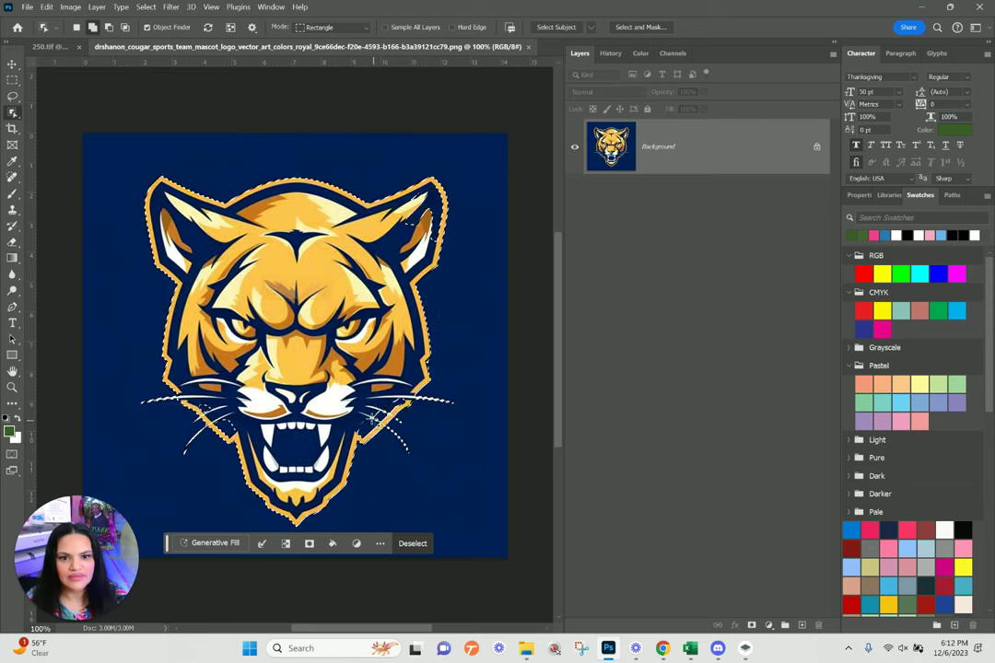
pyautogui.moveTo(199, 406); pyautogui.dragTo(223, 419)
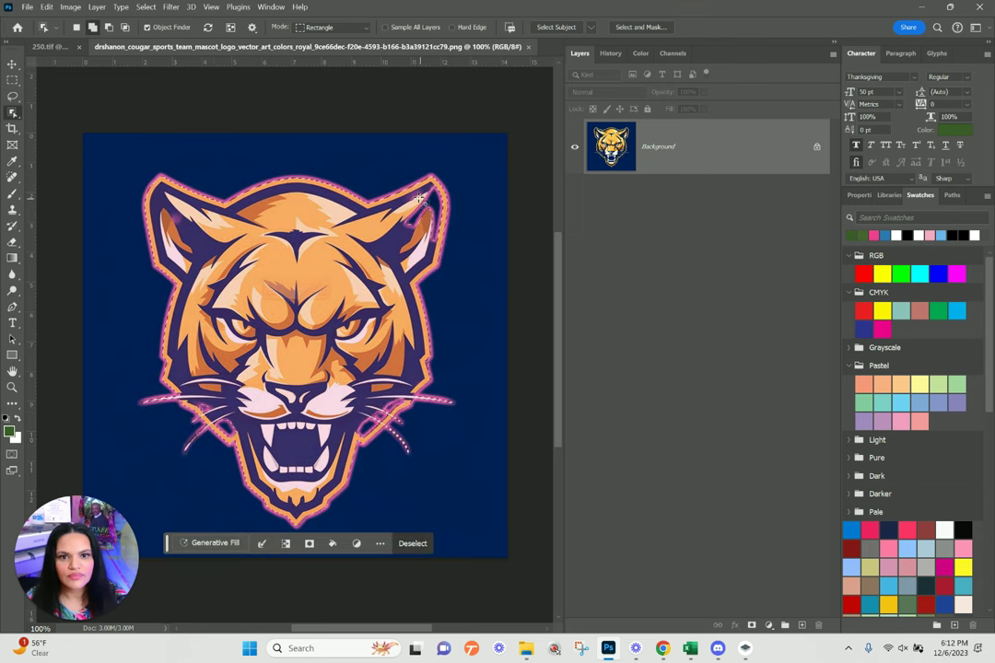
pyautogui.moveTo(429, 203); pyautogui.dragTo(420, 231)
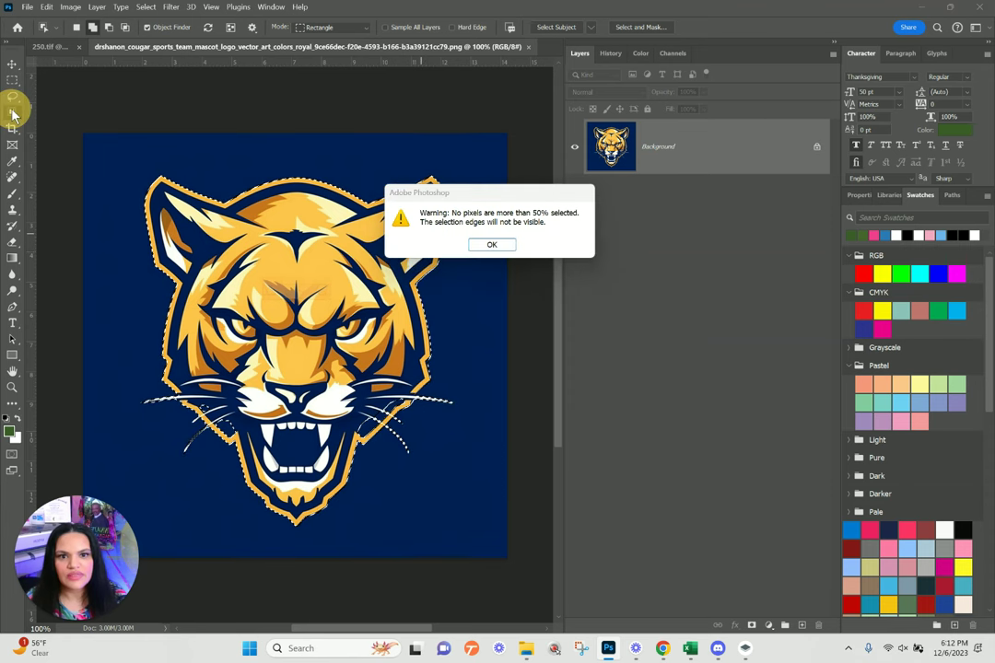
pyautogui.click(511, 247)
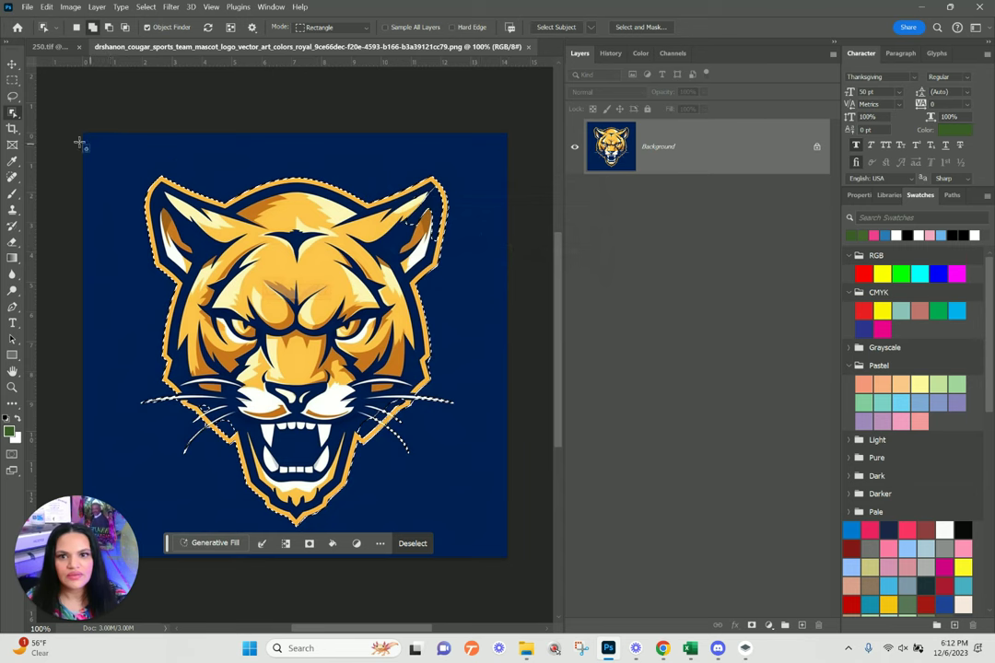
pyautogui.click(12, 108)
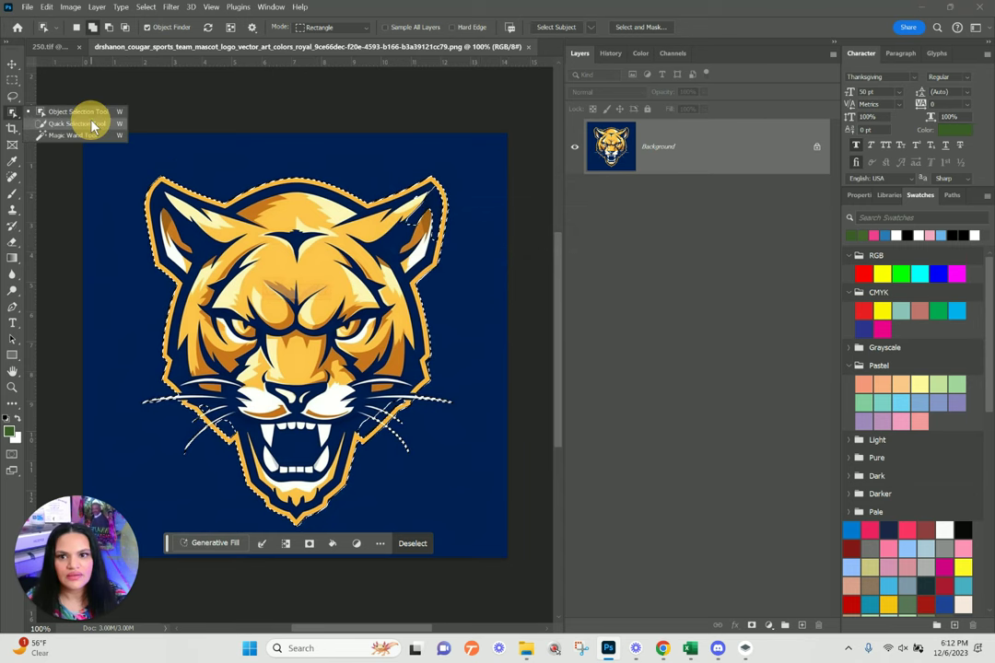
pyautogui.click(89, 116)
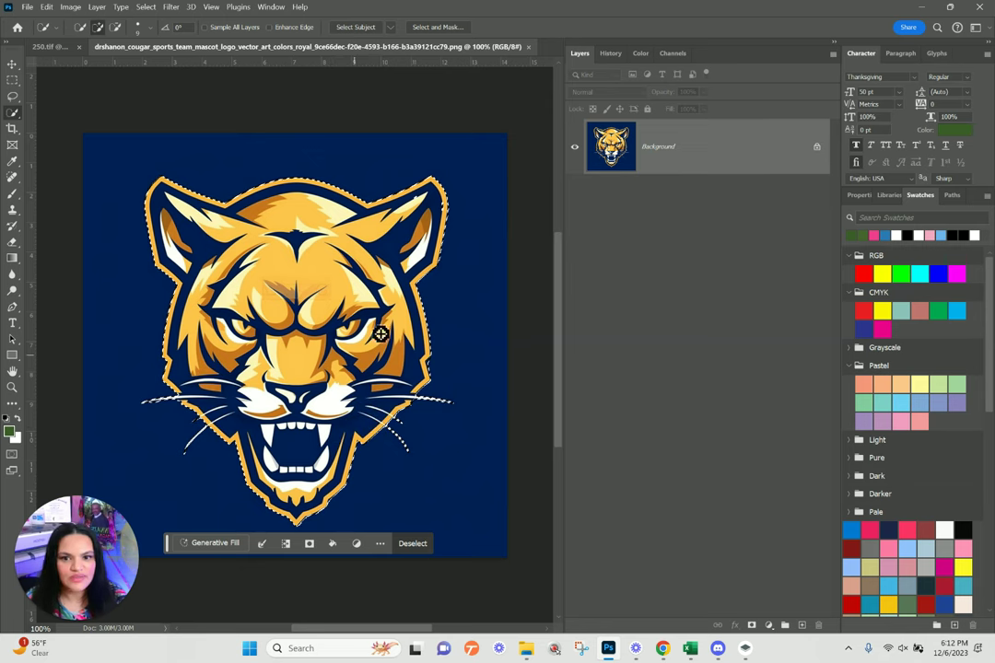
pyautogui.click(721, 146)
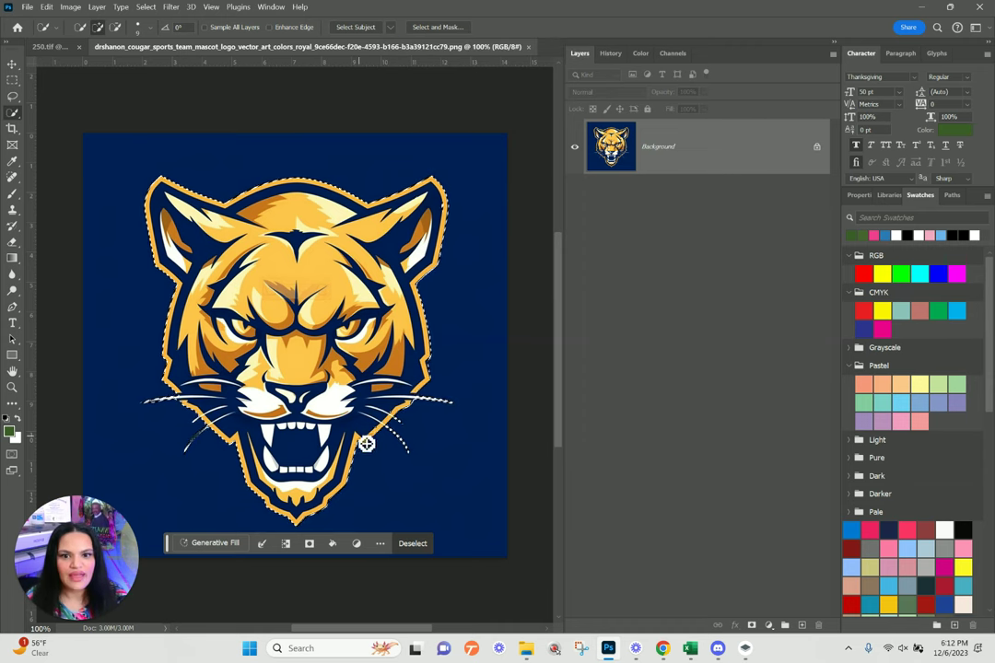
pyautogui.click(750, 626)
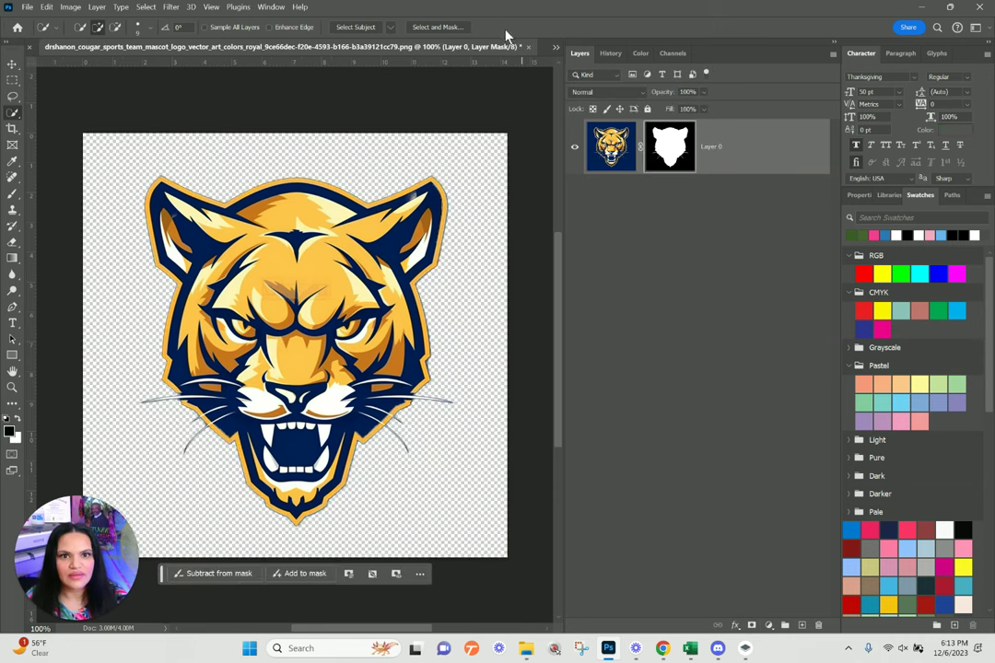
# - Close the cougar document, saving the changes back into the template
pyautogui.click(528, 46)
pyautogui.click(454, 246)
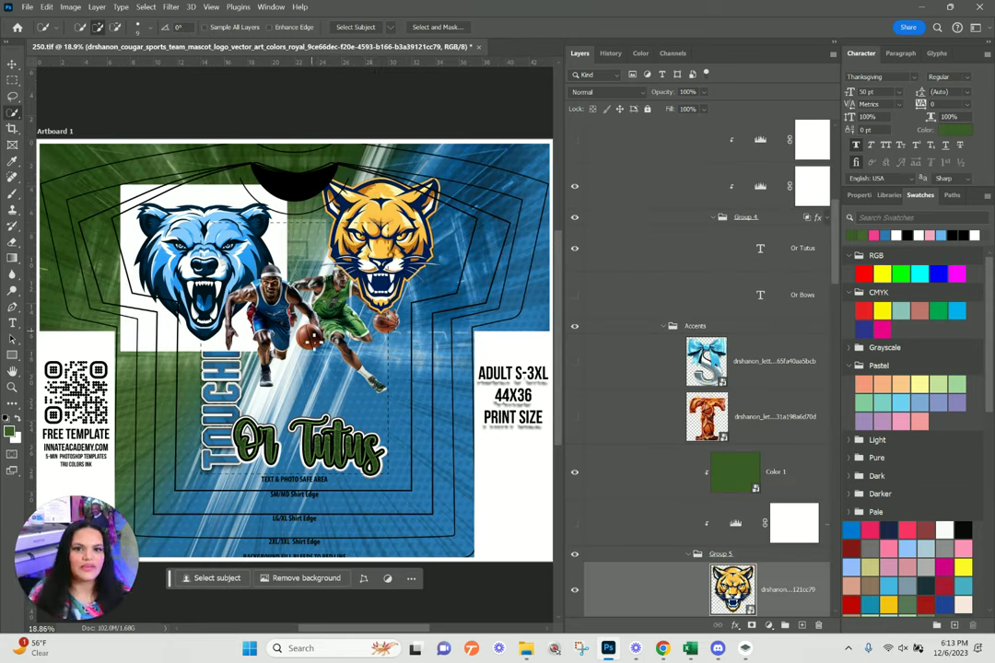
pyautogui.scroll(-3, 751, 419)
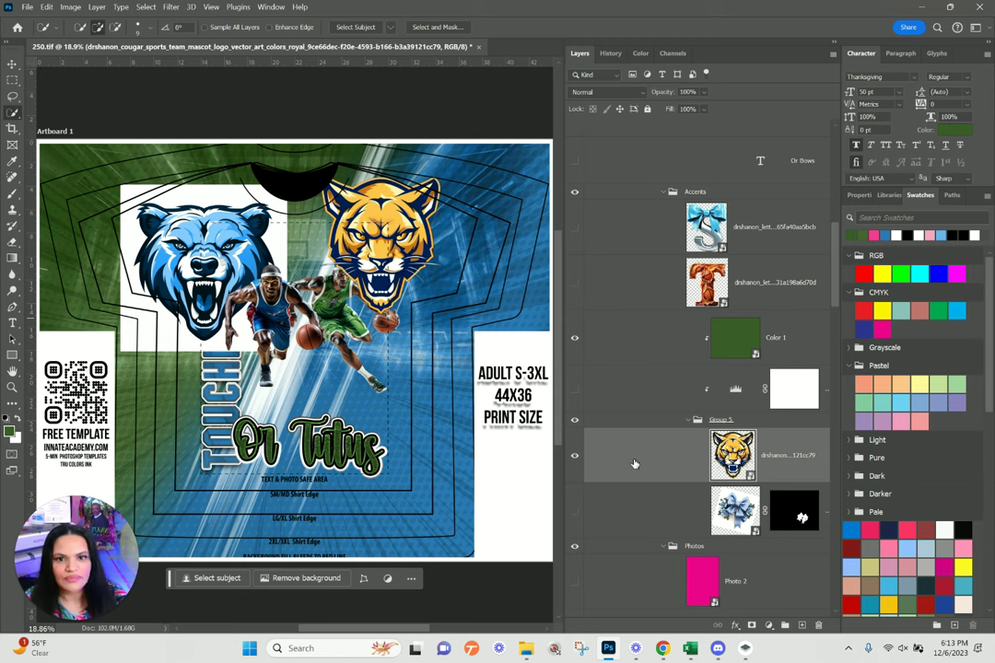
# - Select the bear logo layer and open its smart object contents
pyautogui.click(739, 498)
pyautogui.scroll(-5, 737, 506)
pyautogui.scroll(-1, 734, 513)
pyautogui.click(735, 511)
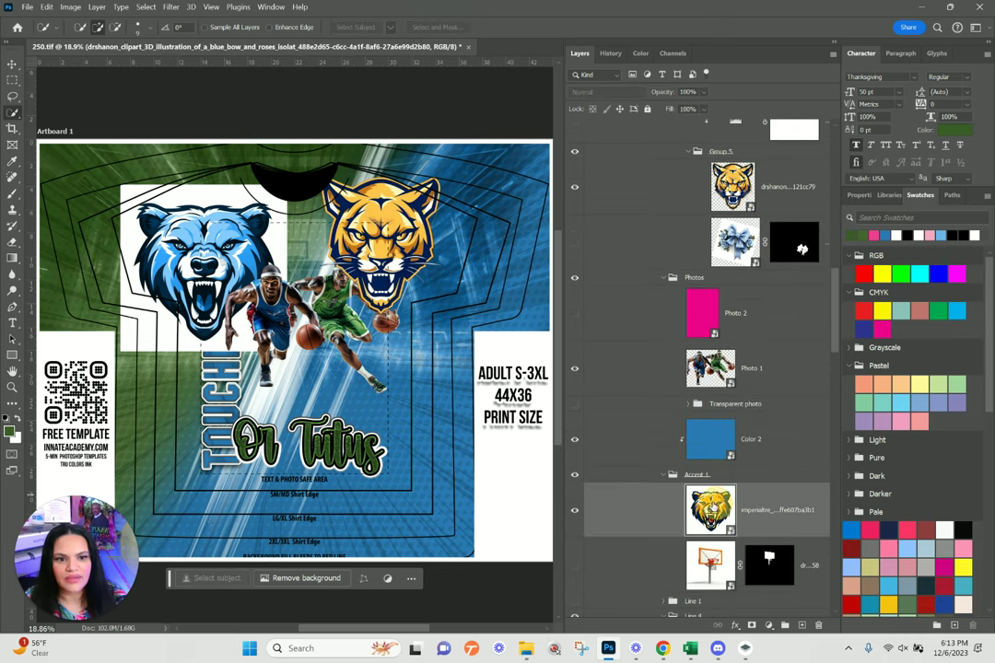
pyautogui.doubleClick(710, 510)
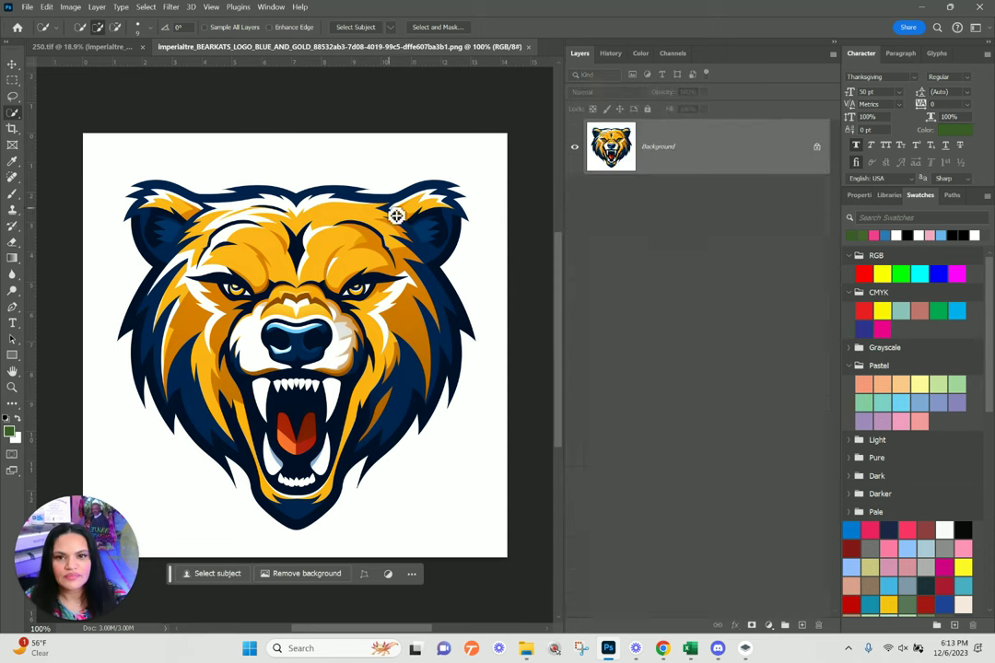
pyautogui.click(14, 114)
# - Quick-select the bear logo's white background, invert, mask it away, and save back
pyautogui.moveTo(15, 114)
pyautogui.mouseDown()
pyautogui.moveTo(35, 109)
pyautogui.moveTo(42, 125)
pyautogui.mouseUp()
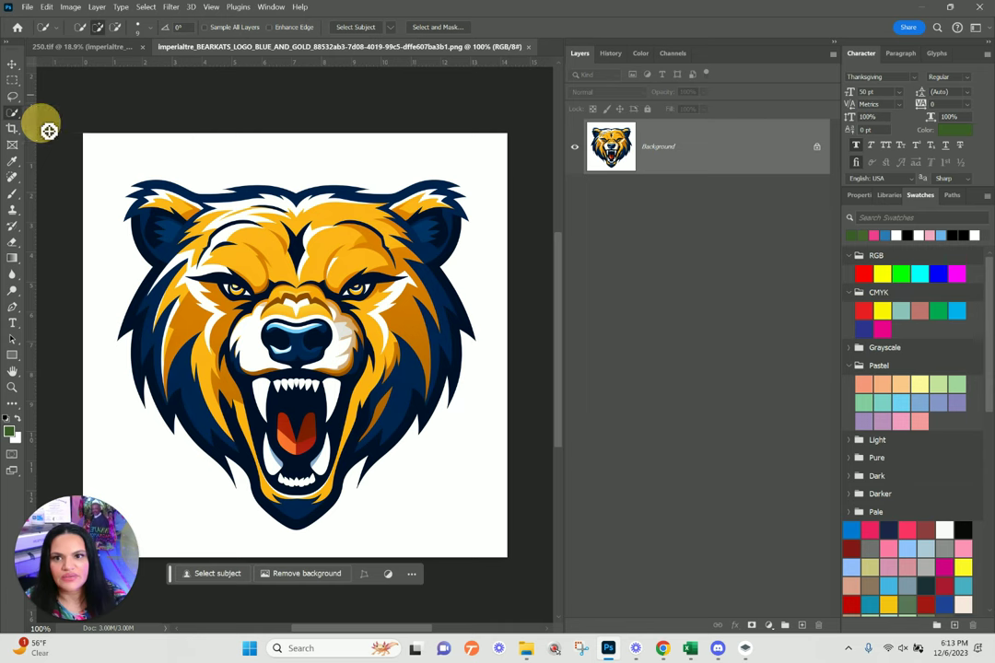
pyautogui.moveTo(134, 132); pyautogui.dragTo(117, 180)
pyautogui.moveTo(191, 157)
pyautogui.mouseDown()
pyautogui.moveTo(497, 163)
pyautogui.moveTo(505, 251)
pyautogui.moveTo(489, 447)
pyautogui.mouseUp()
pyautogui.moveTo(483, 508)
pyautogui.mouseDown()
pyautogui.moveTo(448, 512)
pyautogui.moveTo(331, 576)
pyautogui.moveTo(321, 557)
pyautogui.moveTo(237, 555)
pyautogui.moveTo(188, 539)
pyautogui.moveTo(110, 488)
pyautogui.moveTo(115, 260)
pyautogui.moveTo(157, 165)
pyautogui.mouseUp()
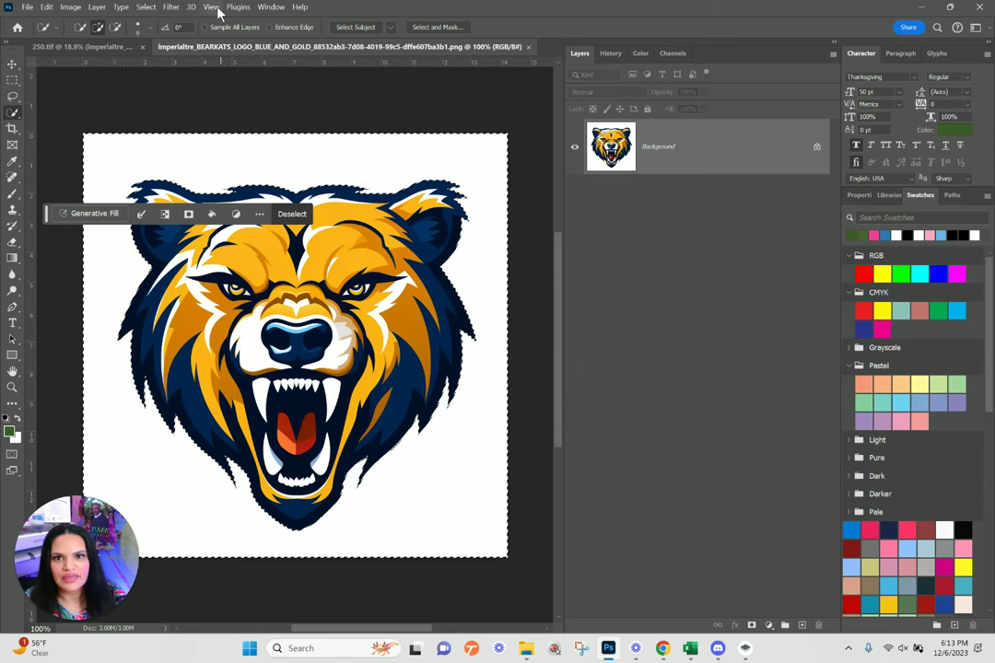
pyautogui.click(146, 8)
pyautogui.click(159, 57)
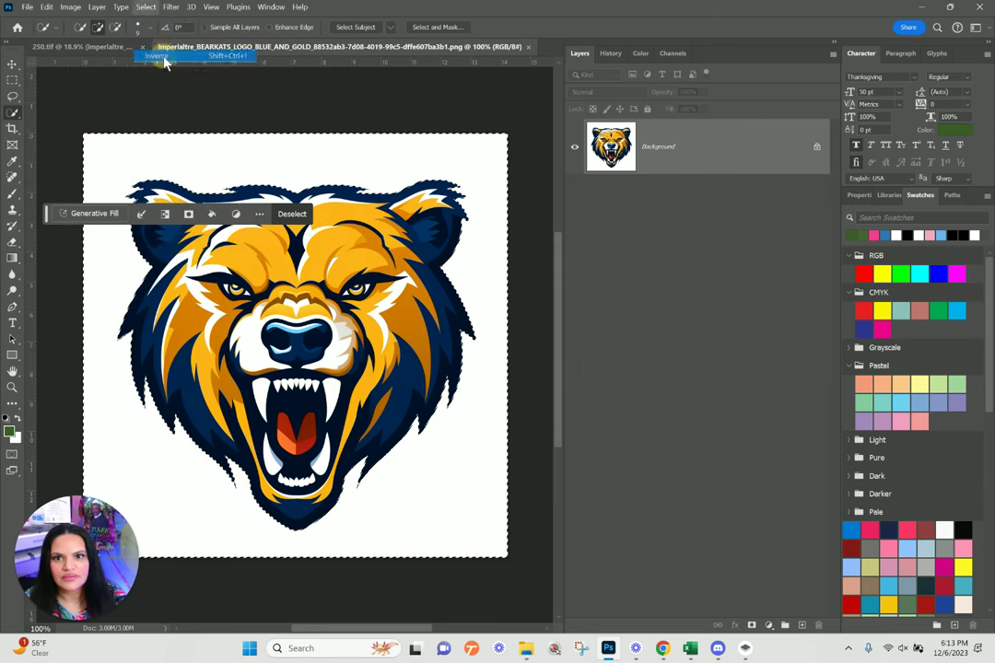
pyautogui.click(752, 625)
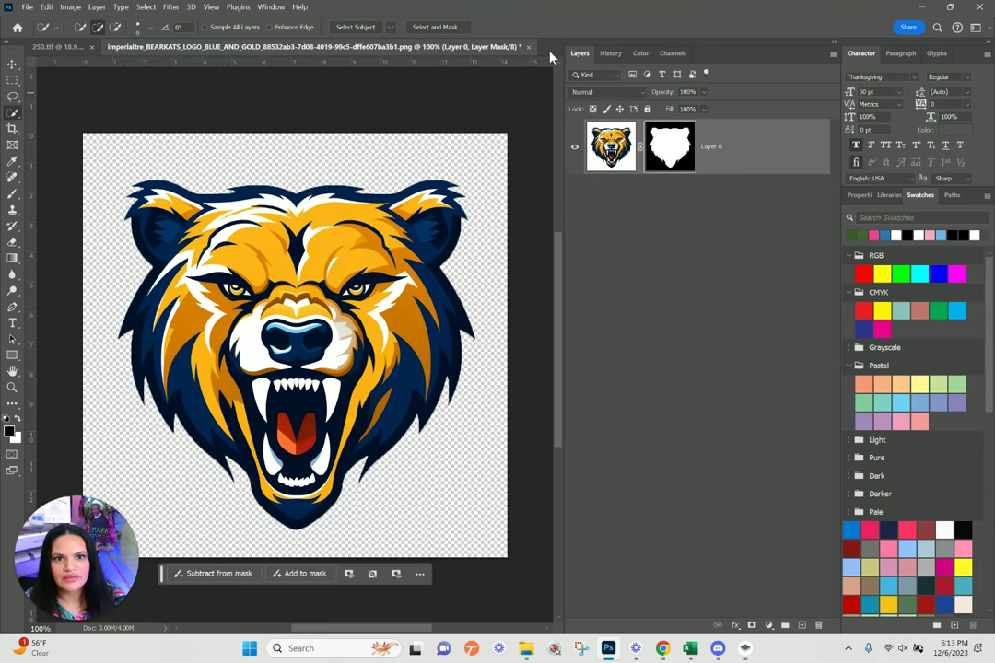
pyautogui.click(527, 48)
pyautogui.click(450, 238)
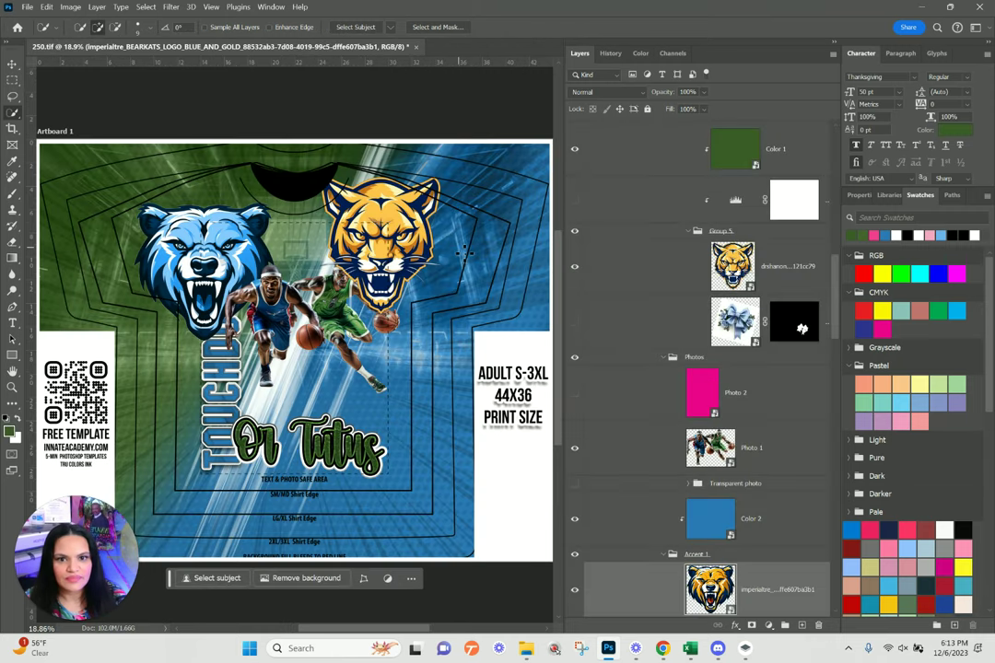
# - Change the green Color 1 layer's blend mode from Color to Hue
pyautogui.scroll(-2, 718, 440)
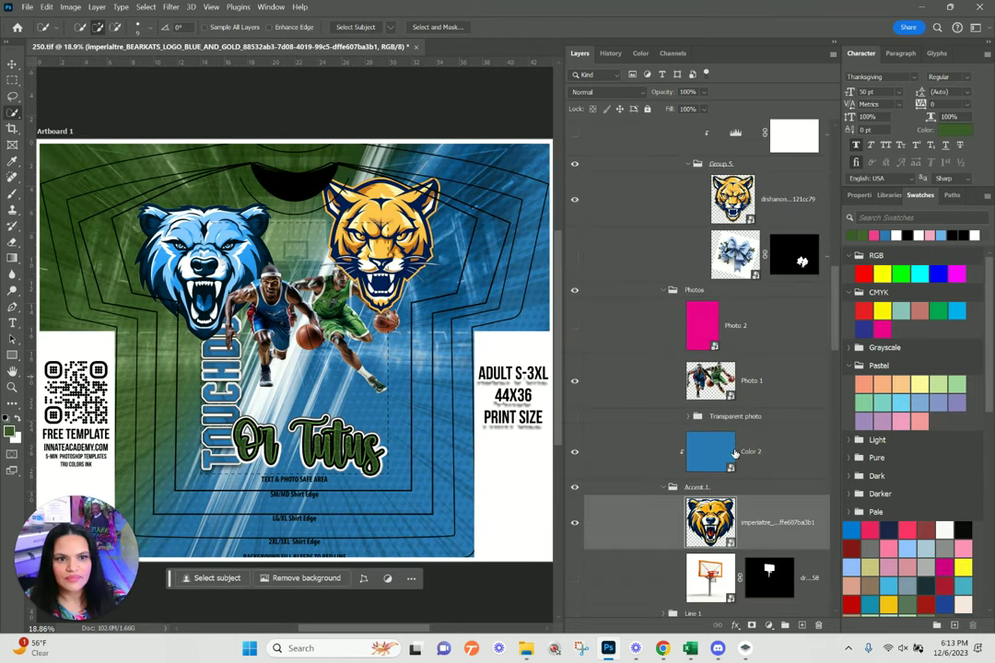
pyautogui.scroll(-1, 739, 456)
pyautogui.click(775, 419)
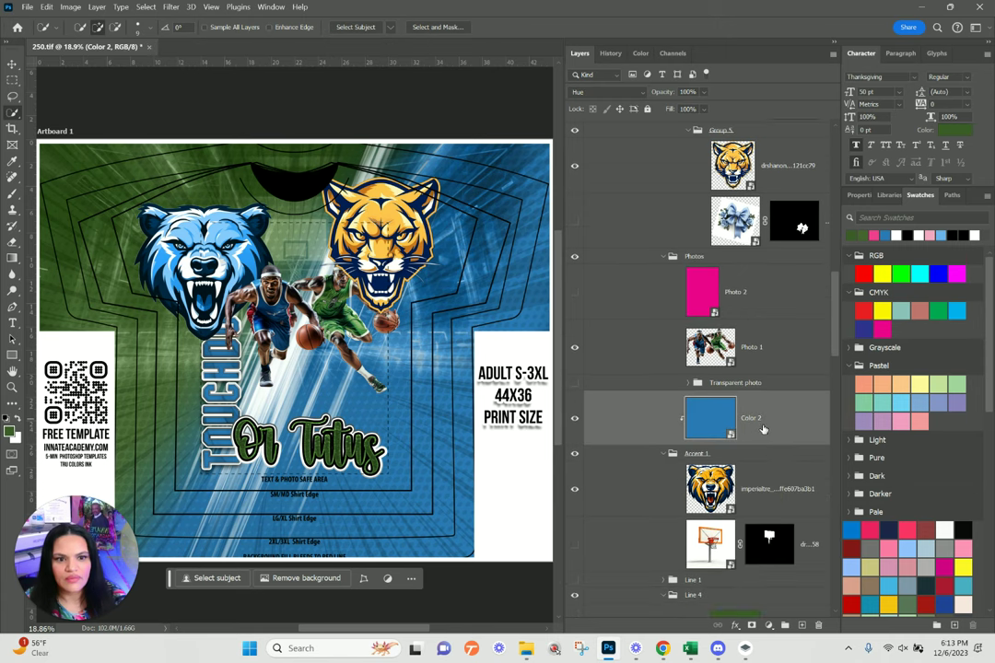
pyautogui.scroll(8, 748, 321)
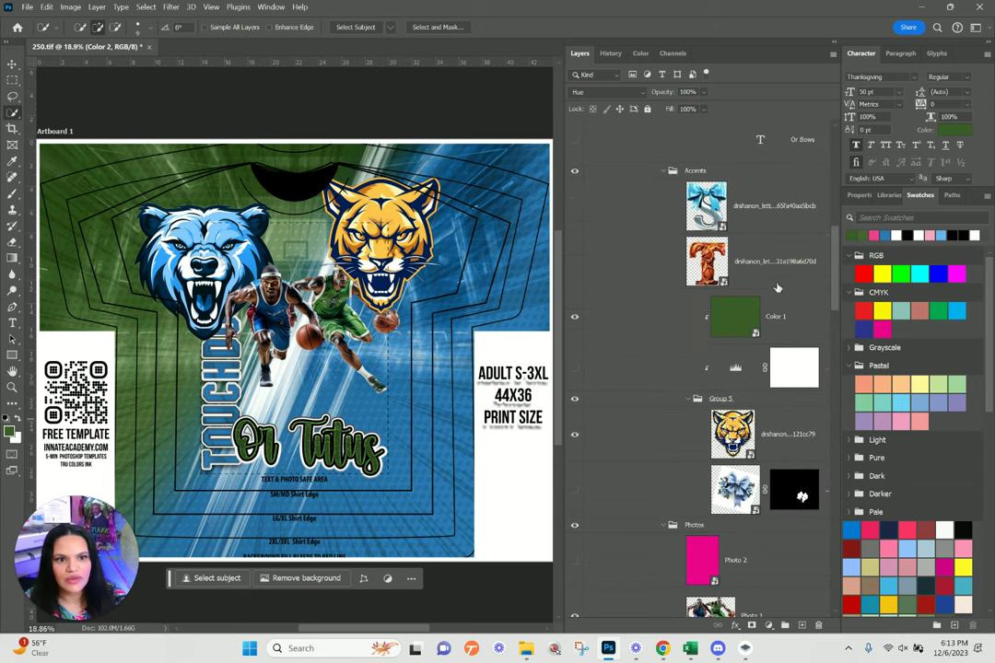
pyautogui.click(779, 284)
pyautogui.click(778, 316)
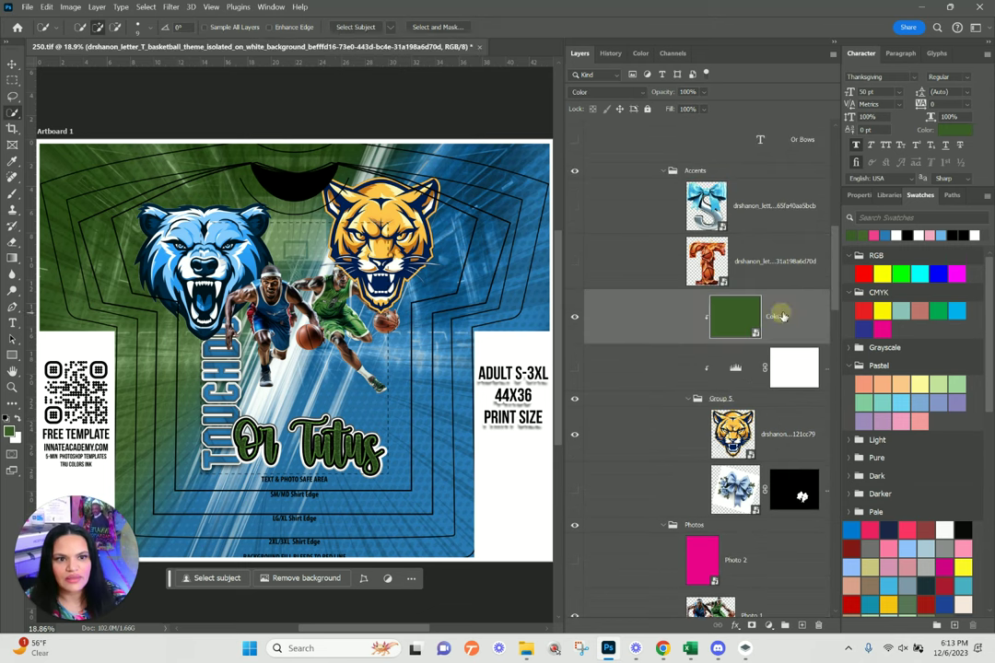
pyautogui.click(604, 92)
pyautogui.click(586, 409)
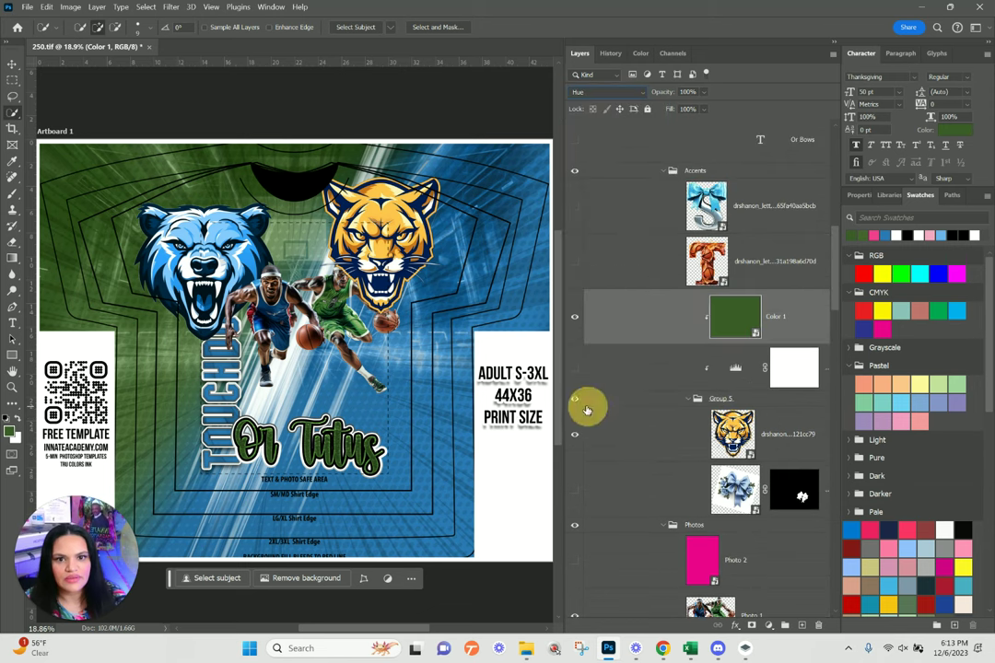
# - Toggle the cougar's visibility to compare, then collapse Group 5
pyautogui.click(769, 438)
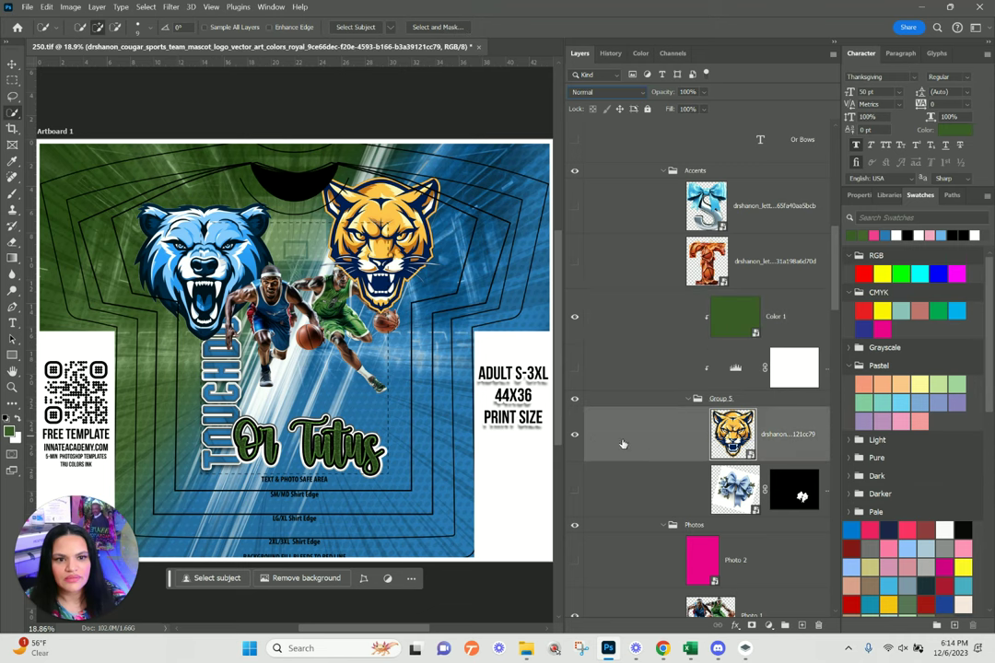
pyautogui.click(573, 434)
pyautogui.click(572, 434)
pyautogui.click(794, 316)
pyautogui.click(651, 380)
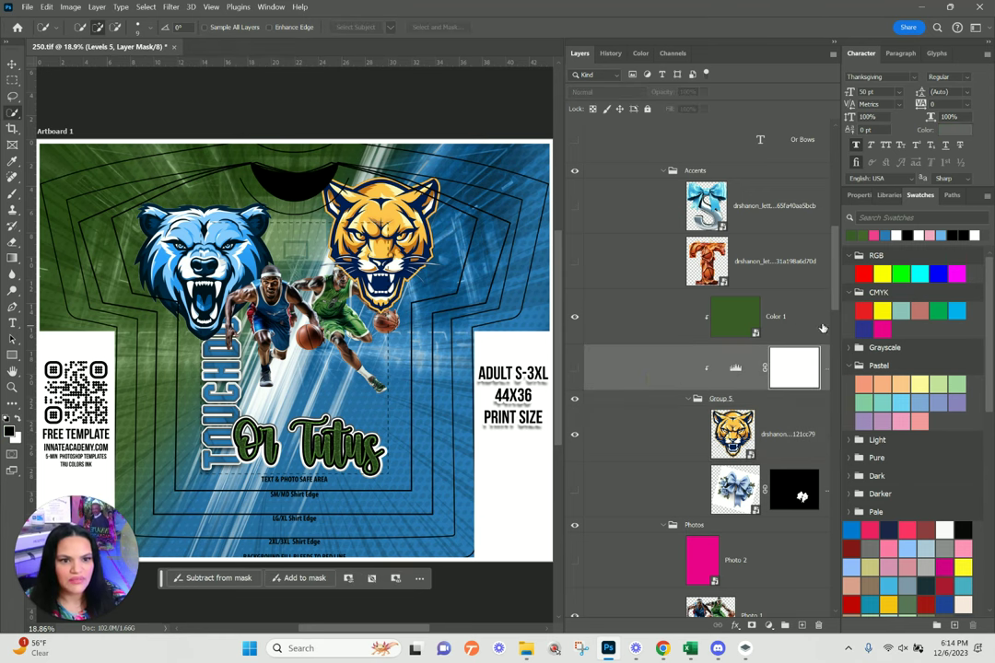
pyautogui.click(734, 488)
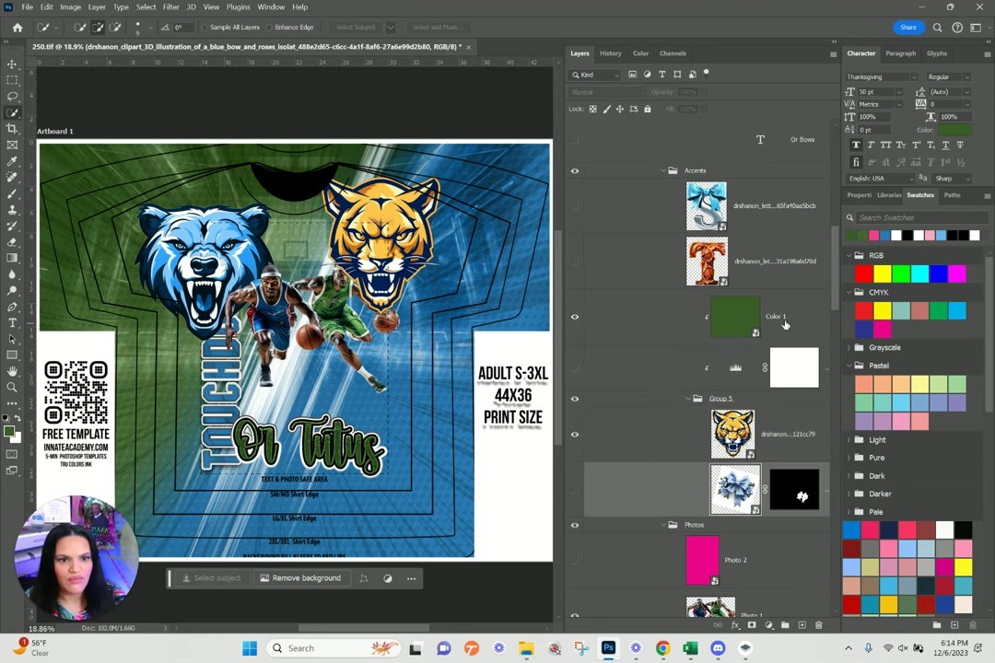
pyautogui.click(687, 399)
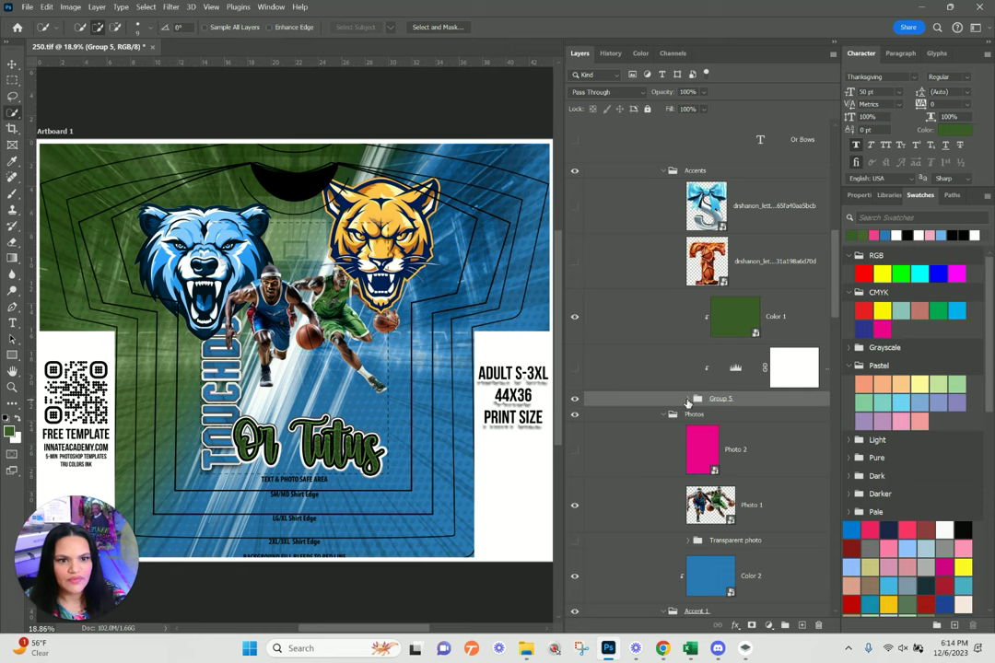
pyautogui.click(795, 316)
# - Move Color 1 down above Group 5 and Color 2 so it tints the cougar blue
pyautogui.scroll(8, 695, 221)
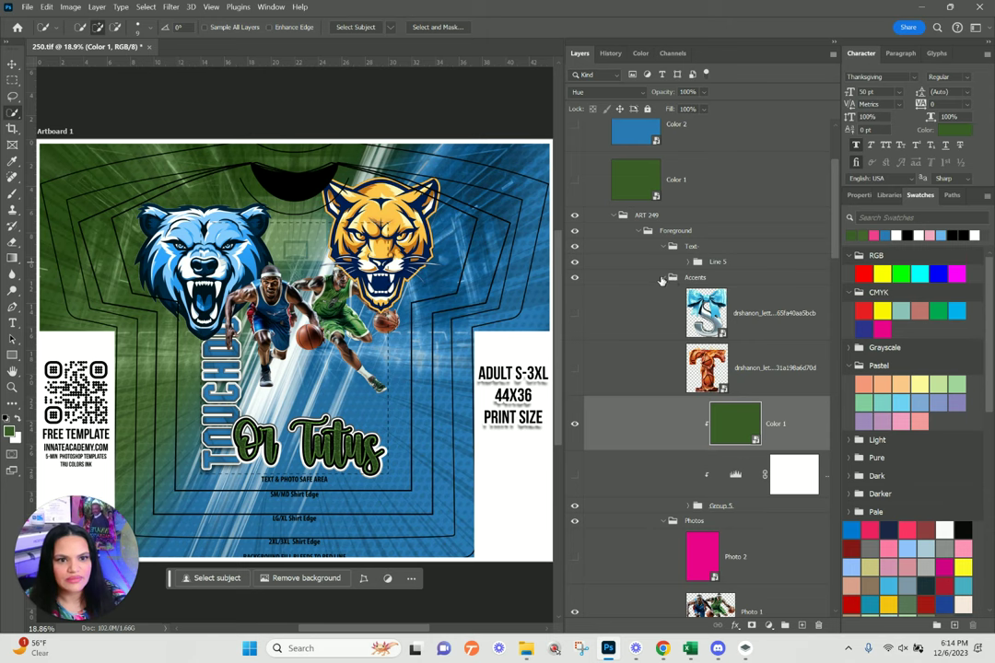
pyautogui.scroll(-5, 651, 451)
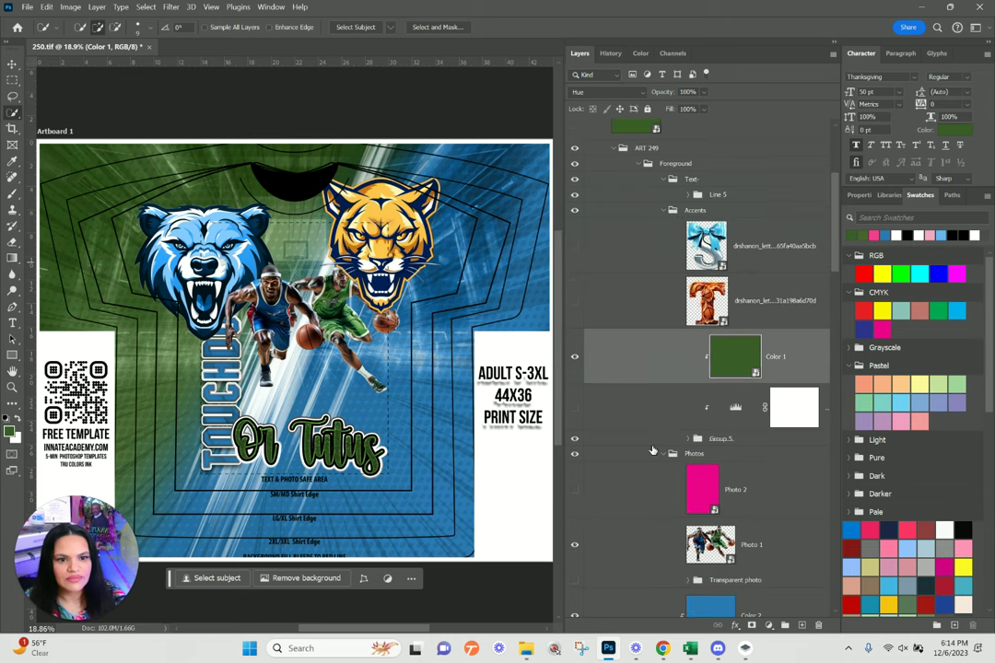
pyautogui.scroll(-1, 656, 449)
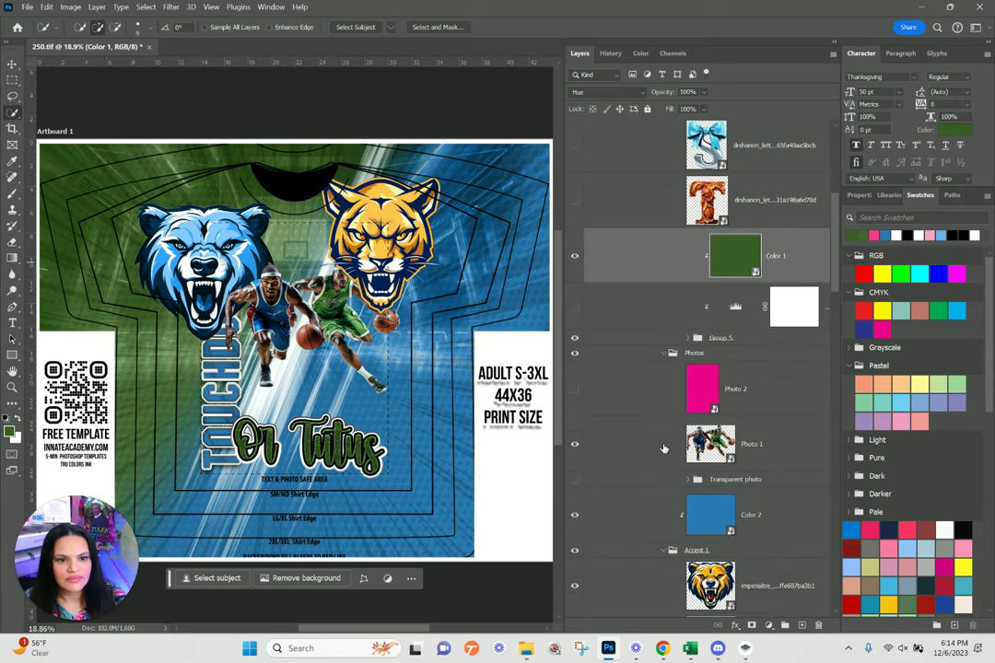
pyautogui.click(776, 523)
pyautogui.click(786, 261)
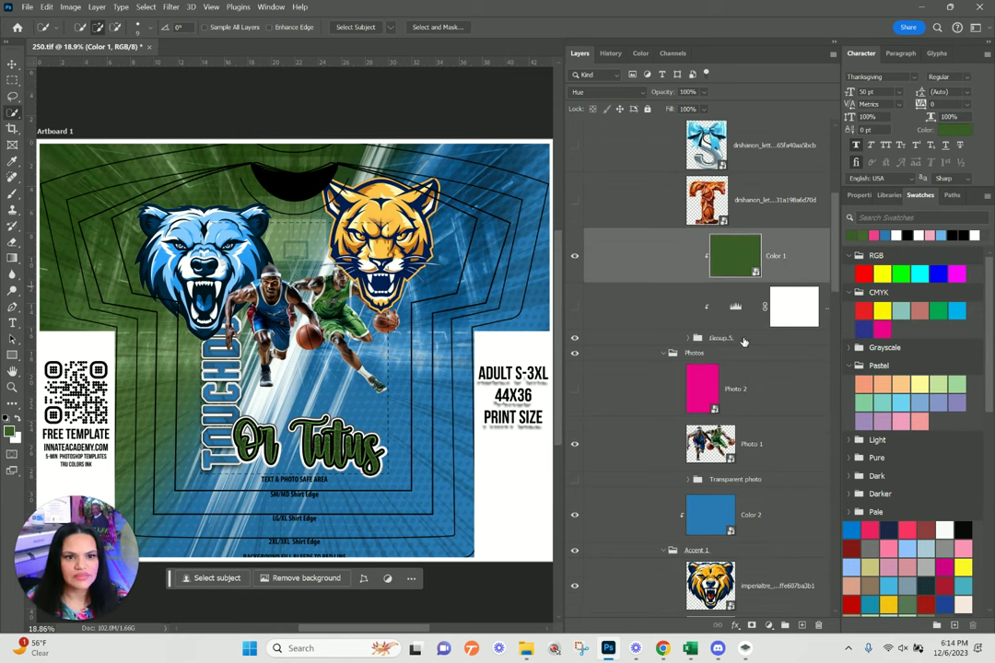
pyautogui.moveTo(740, 250); pyautogui.dragTo(626, 485)
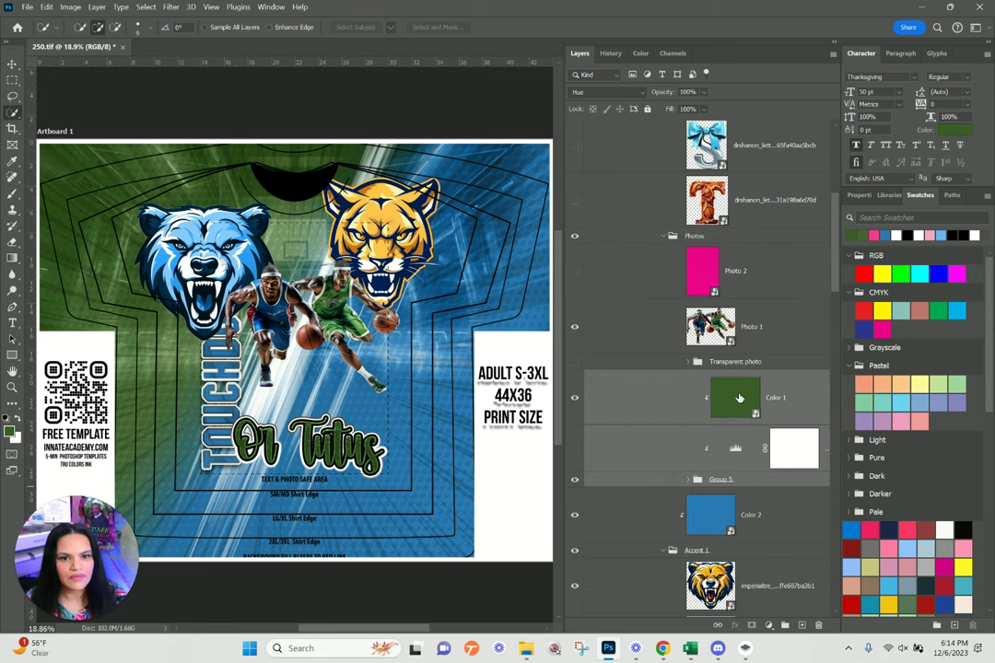
pyautogui.moveTo(670, 406); pyautogui.dragTo(619, 483)
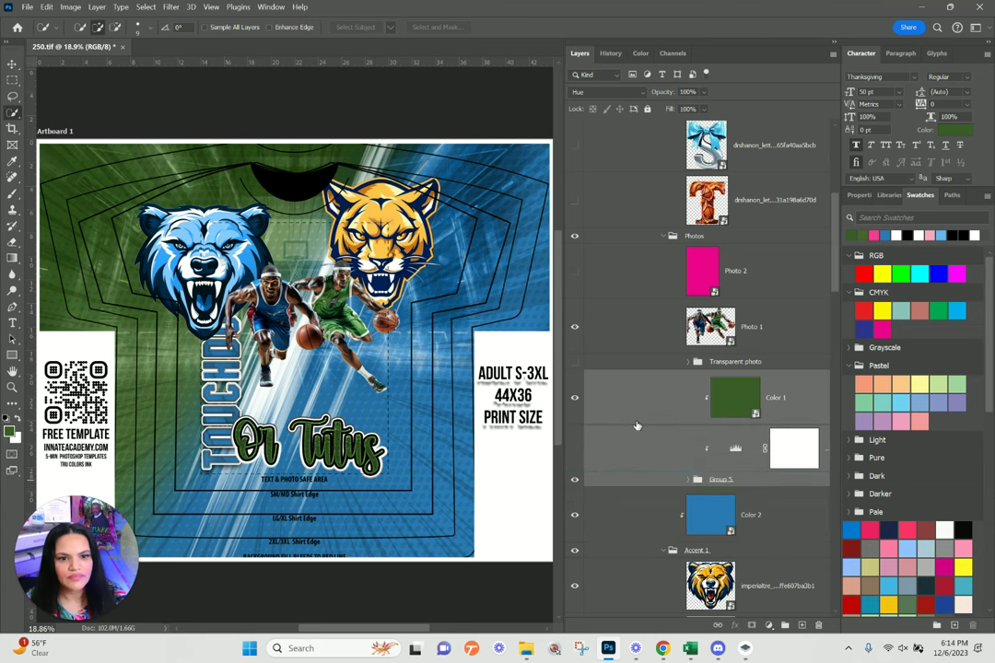
pyautogui.moveTo(626, 535); pyautogui.dragTo(626, 382)
# - Move Color 1 and its Levels layer above Photos, then collapse Photos and Accents
pyautogui.scroll(1, 638, 431)
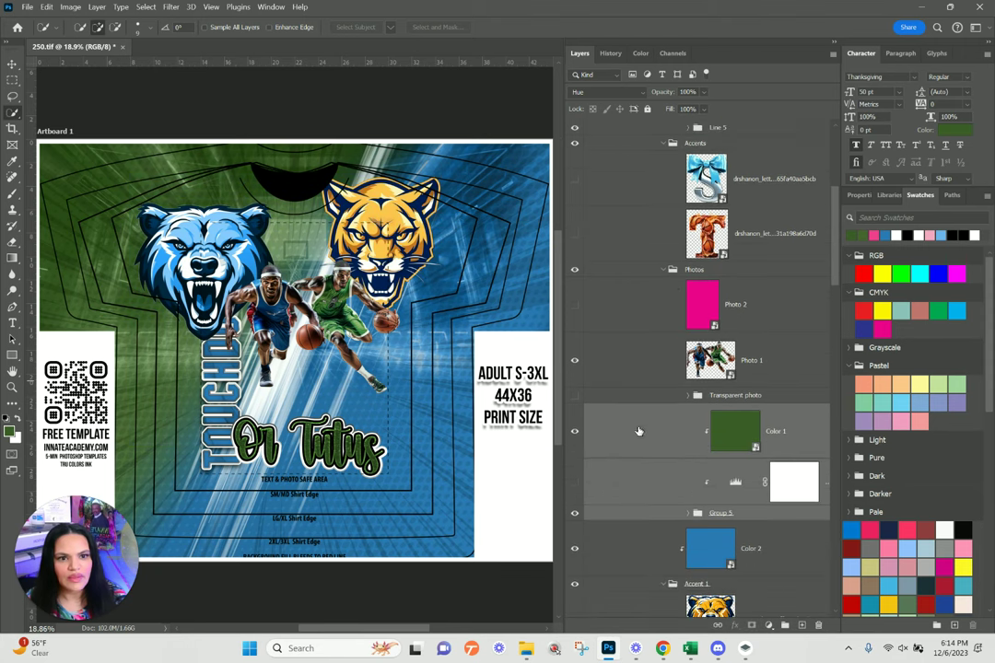
pyautogui.click(665, 273)
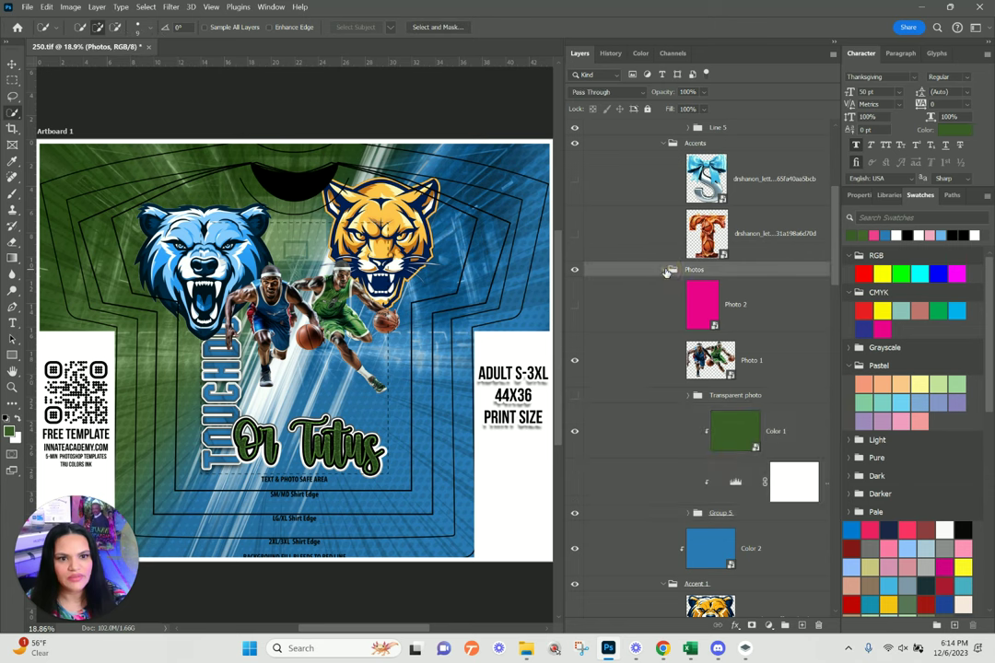
pyautogui.click(666, 273)
pyautogui.click(665, 270)
pyautogui.click(643, 434)
pyautogui.keyDown('shift'); pyautogui.click(634, 513); pyautogui.keyUp('shift')
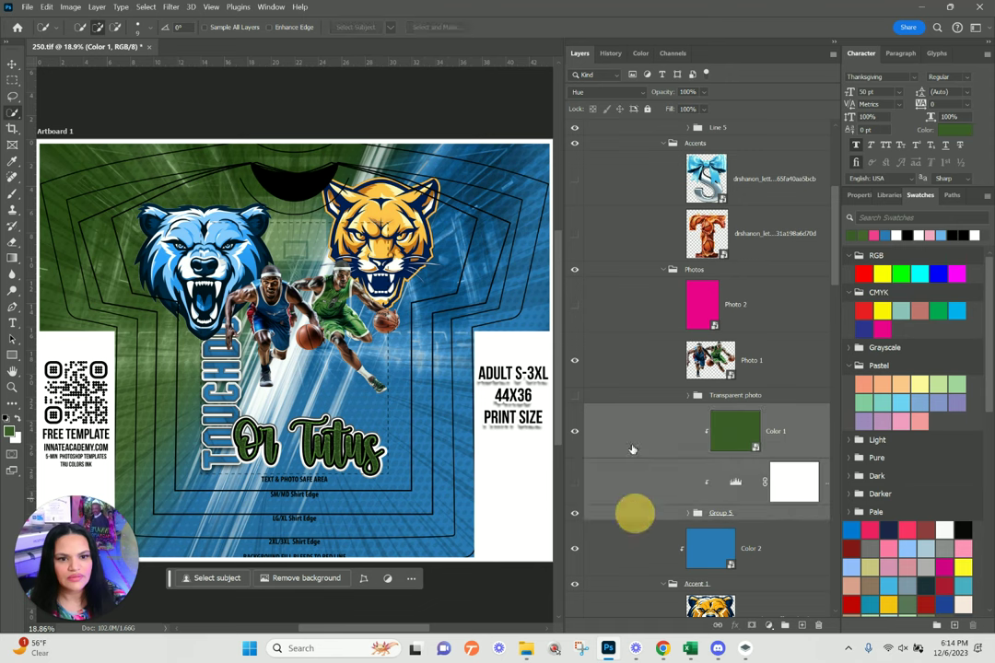
pyautogui.moveTo(635, 413); pyautogui.dragTo(630, 267)
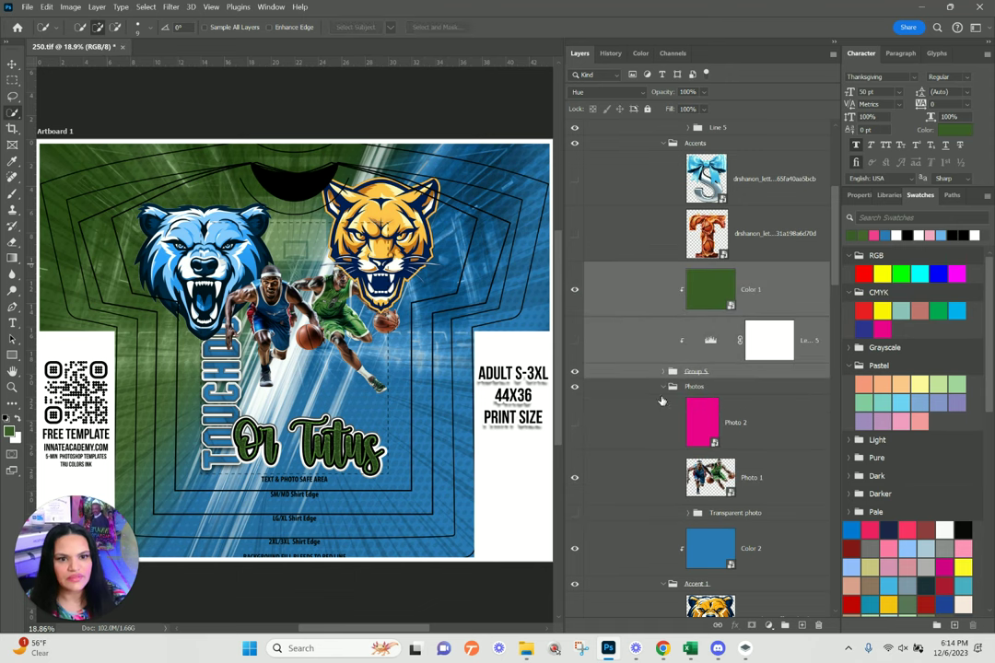
pyautogui.click(663, 387)
pyautogui.scroll(2, 752, 398)
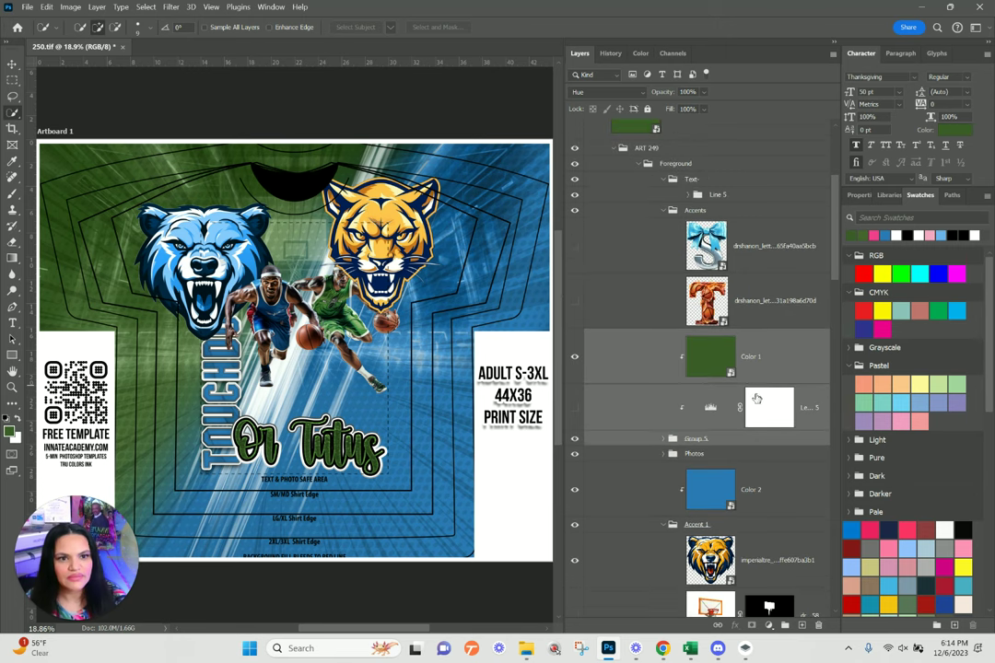
pyautogui.click(663, 210)
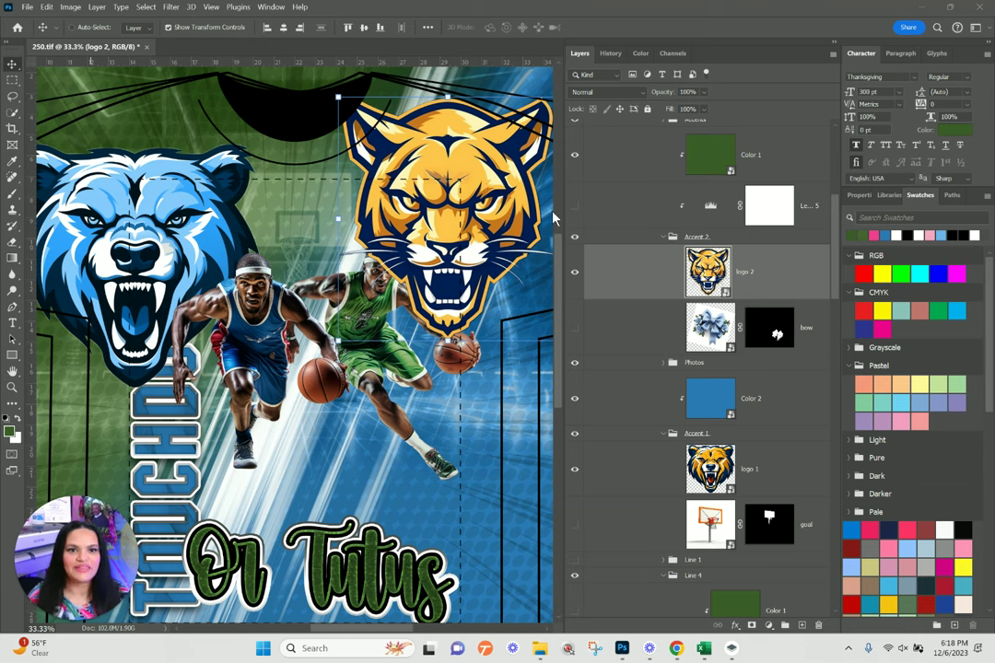
pyautogui.click(713, 159)
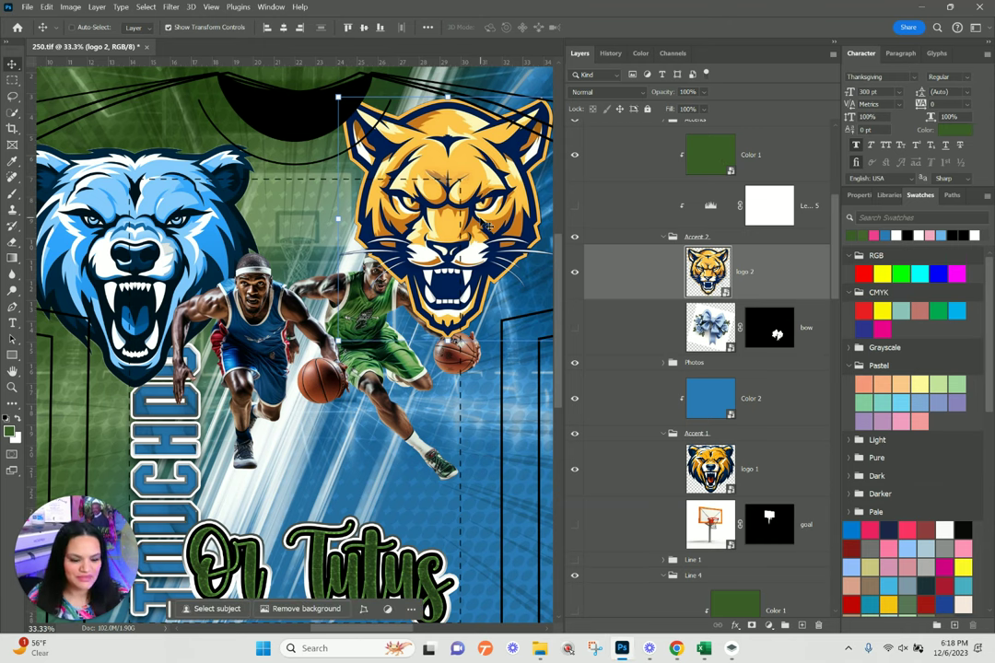
# - Move the green Color 1 overlay up and stretch it to cover the whole cougar
pyautogui.hotkey('ctrl', '-')
pyautogui.click(750, 157)
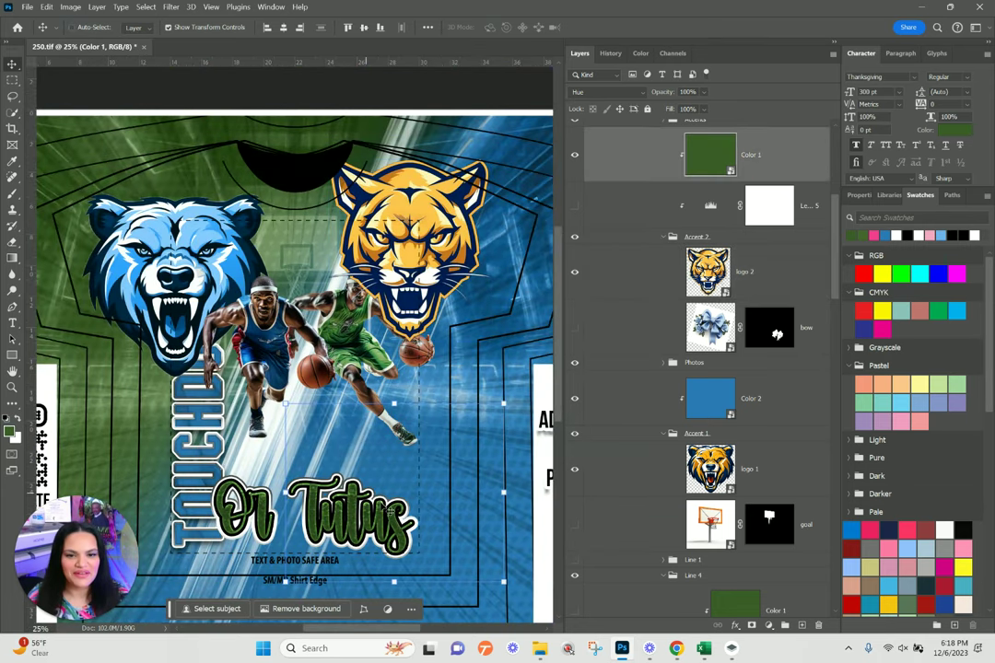
pyautogui.moveTo(236, 340); pyautogui.dragTo(217, 259)
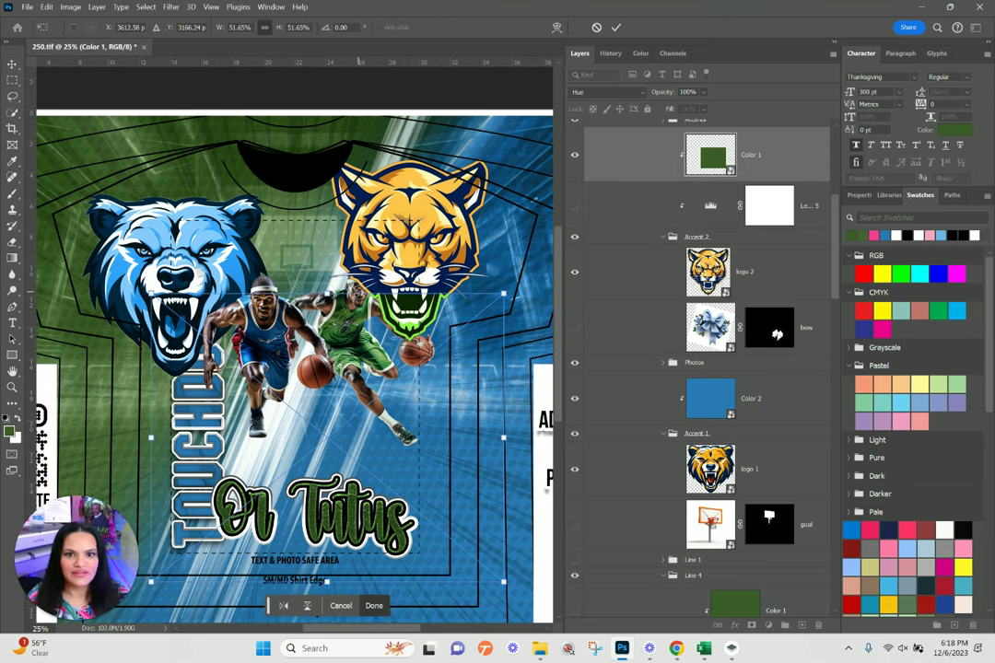
pyautogui.moveTo(327, 293); pyautogui.dragTo(382, 118)
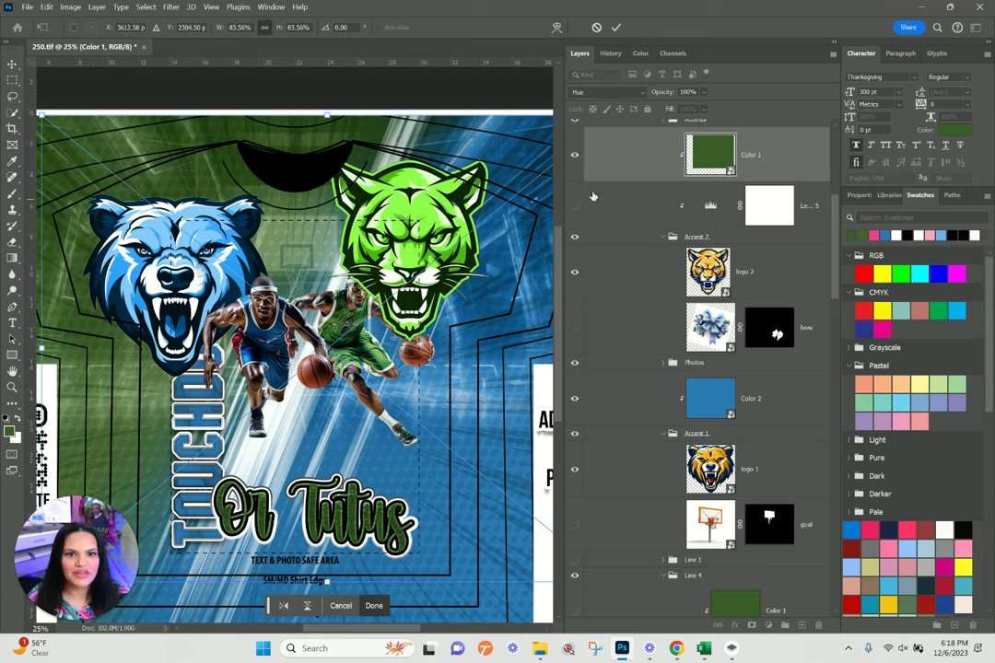
pyautogui.click(802, 162)
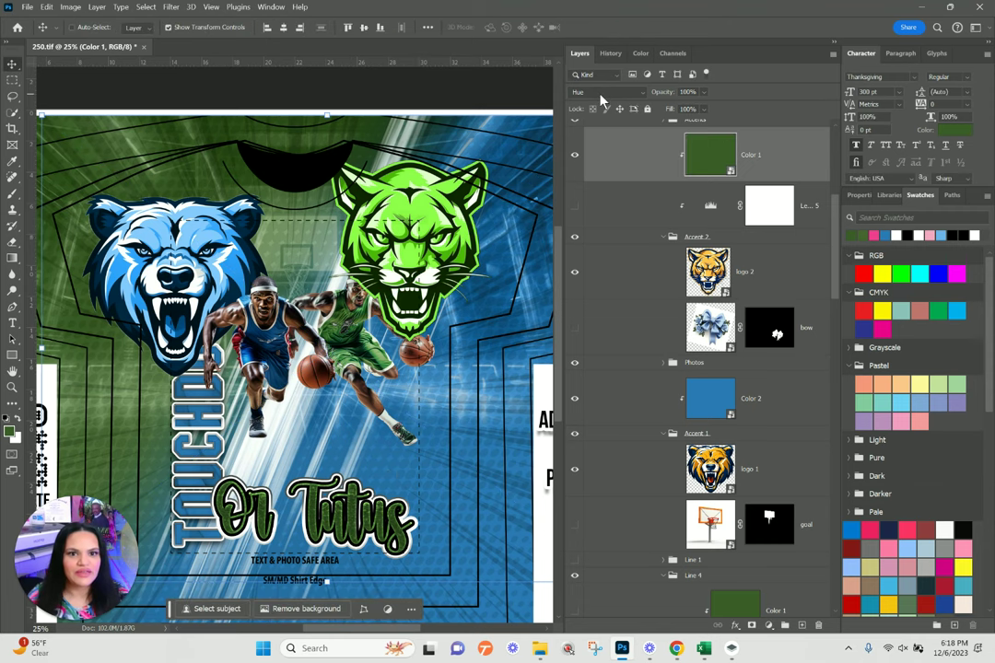
# - Show Levels 5 and set its midtone to 0.37 with a slightly lowered output white
pyautogui.click(575, 206)
pyautogui.click(710, 208)
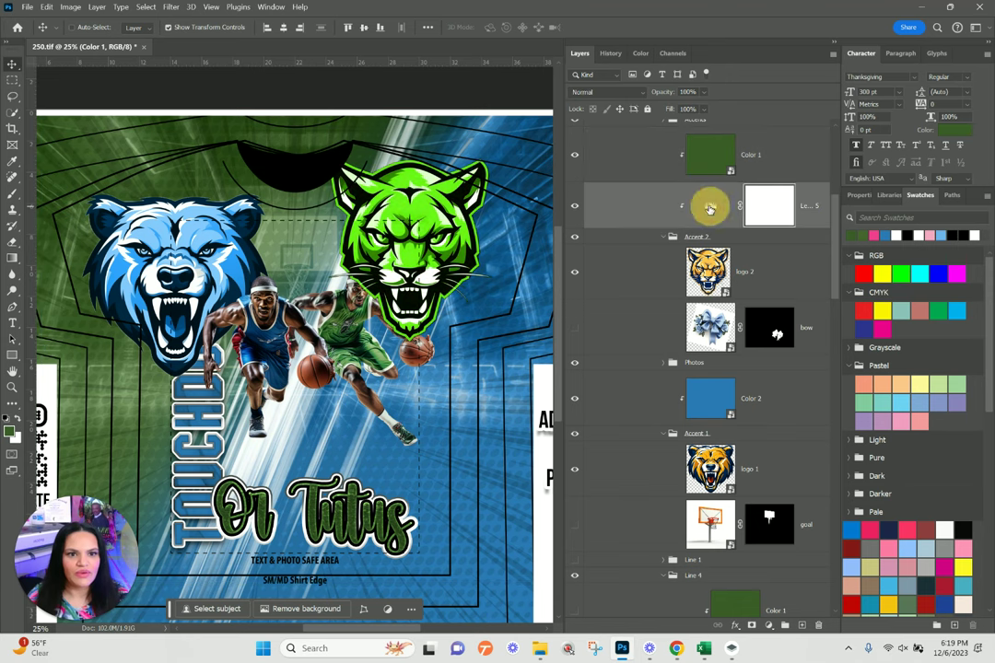
pyautogui.click(709, 207)
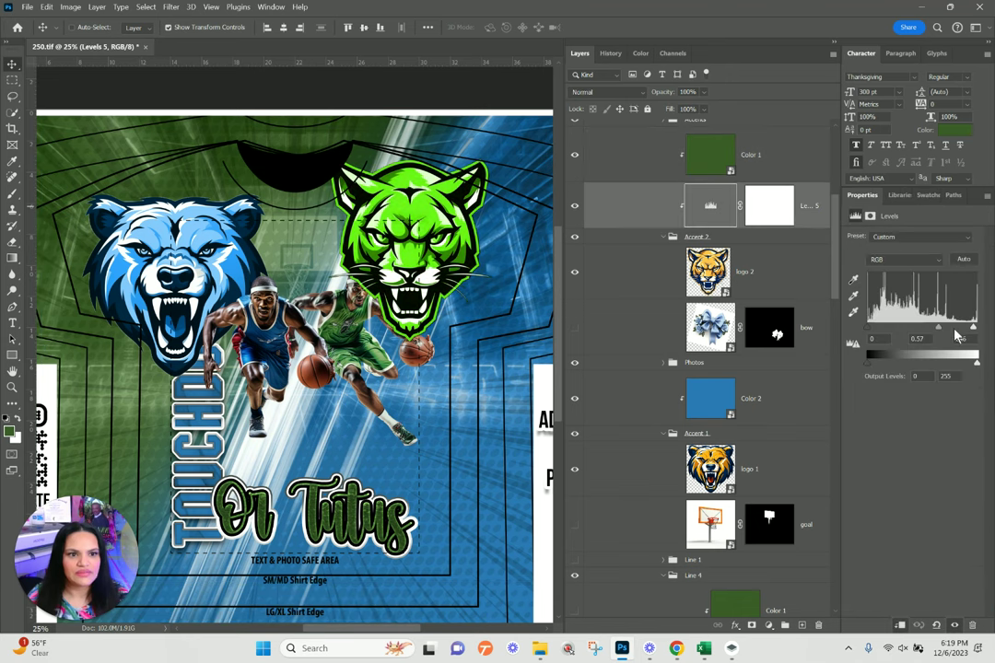
pyautogui.moveTo(975, 329); pyautogui.dragTo(954, 334)
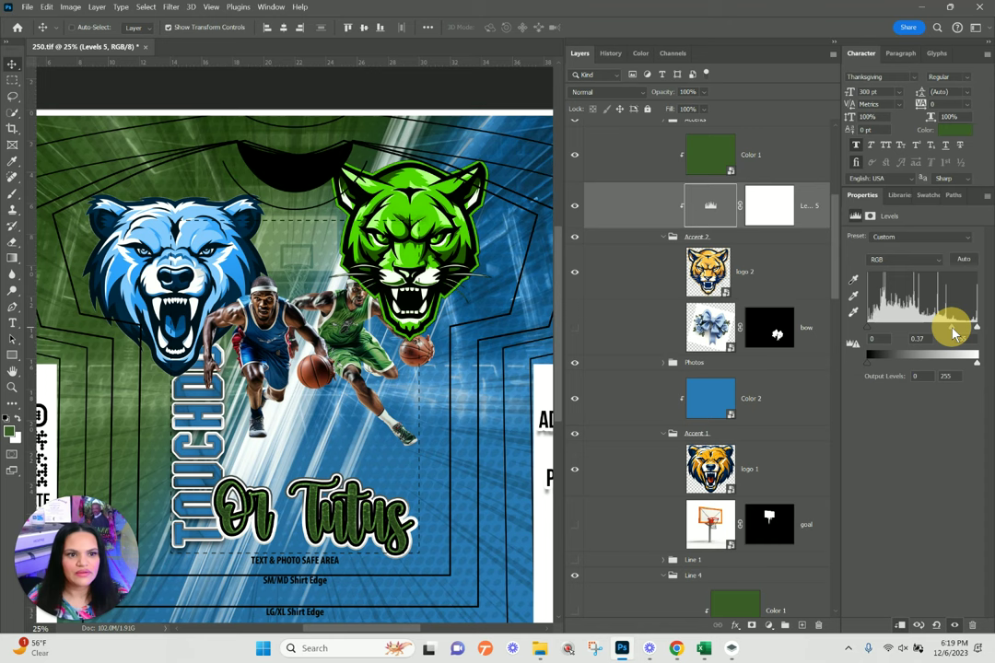
pyautogui.moveTo(977, 365); pyautogui.dragTo(964, 368)
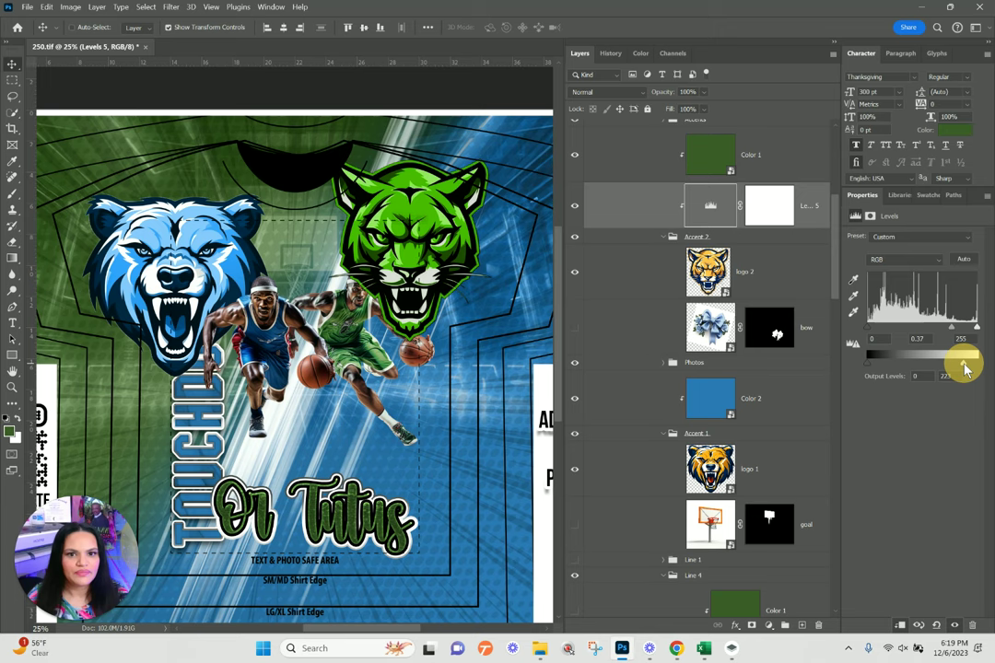
pyautogui.click(751, 155)
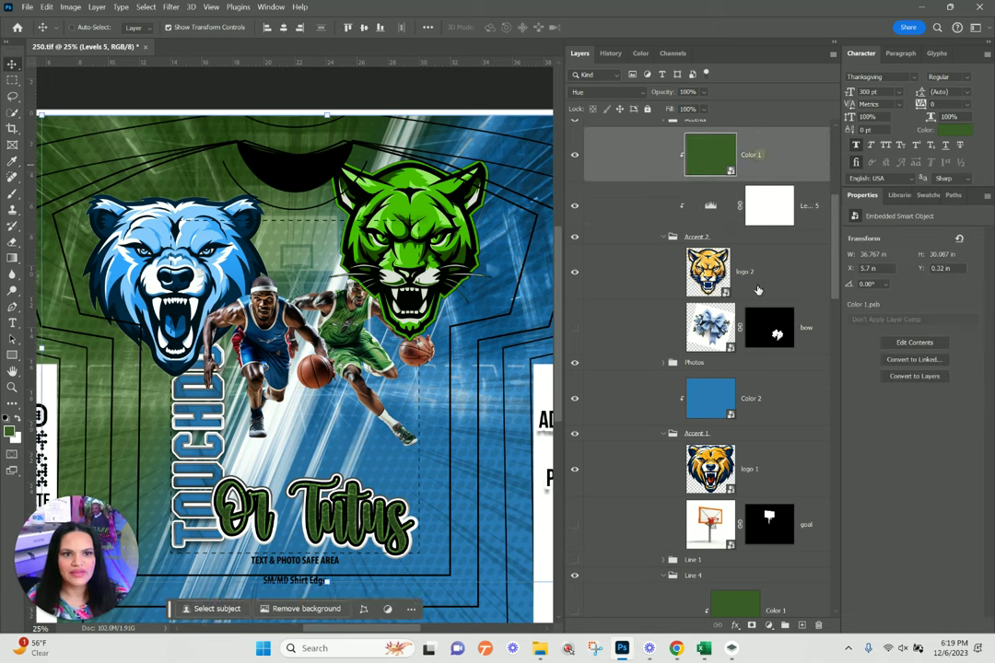
pyautogui.hotkey('ctrl', '-')
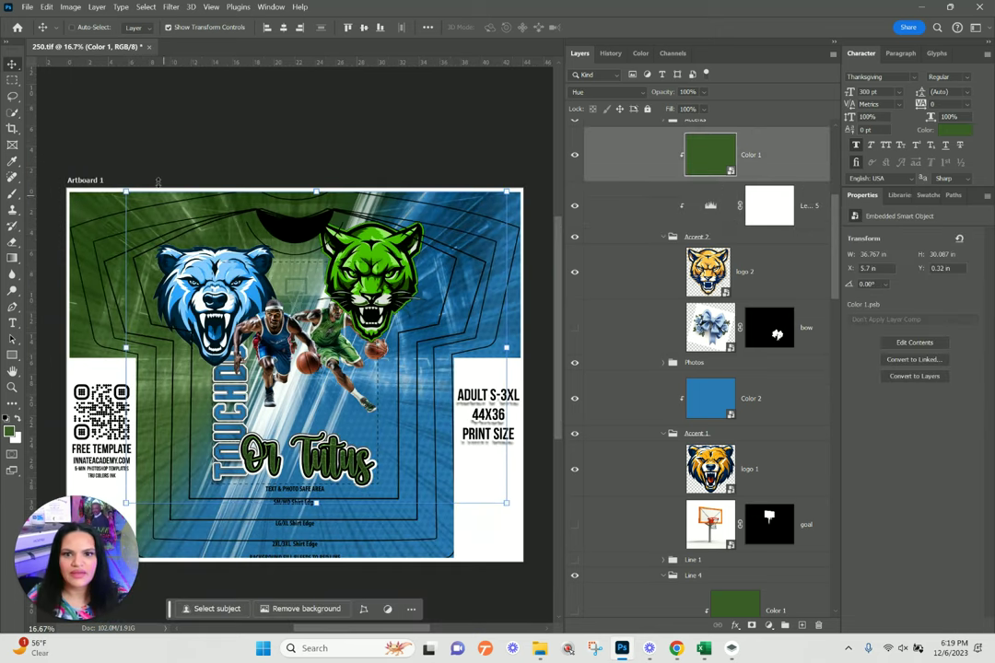
# - Scale the logo 1 bear mascot down to about 93% and move it up-left
pyautogui.rightClick(207, 310)
pyautogui.click(256, 366)
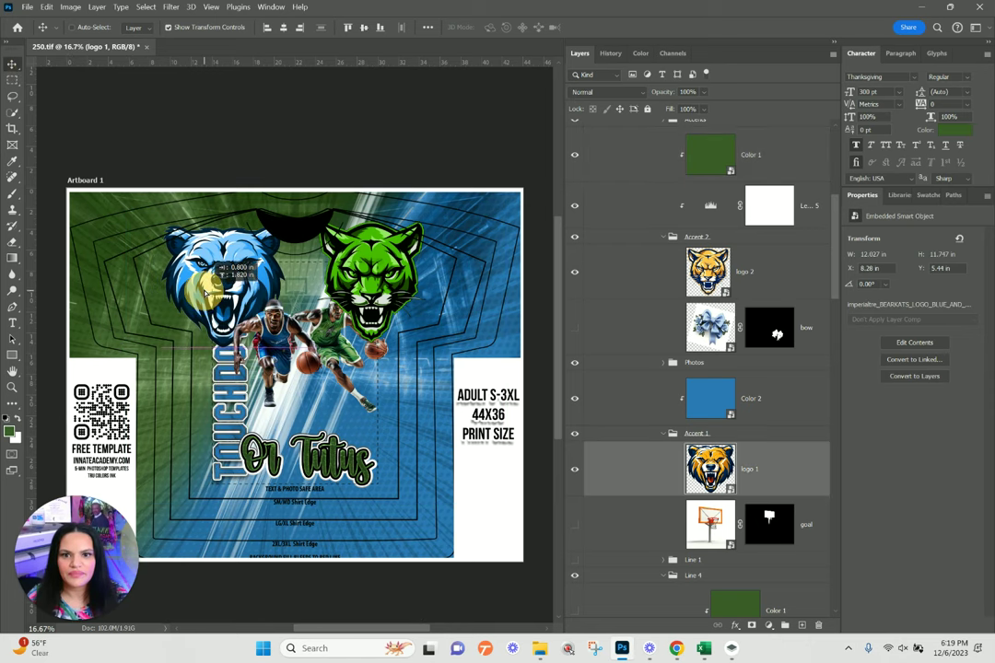
pyautogui.moveTo(162, 223); pyautogui.dragTo(174, 230)
pyautogui.moveTo(225, 277)
pyautogui.mouseDown()
pyautogui.moveTo(215, 258)
pyautogui.moveTo(214, 266)
pyautogui.mouseUp()
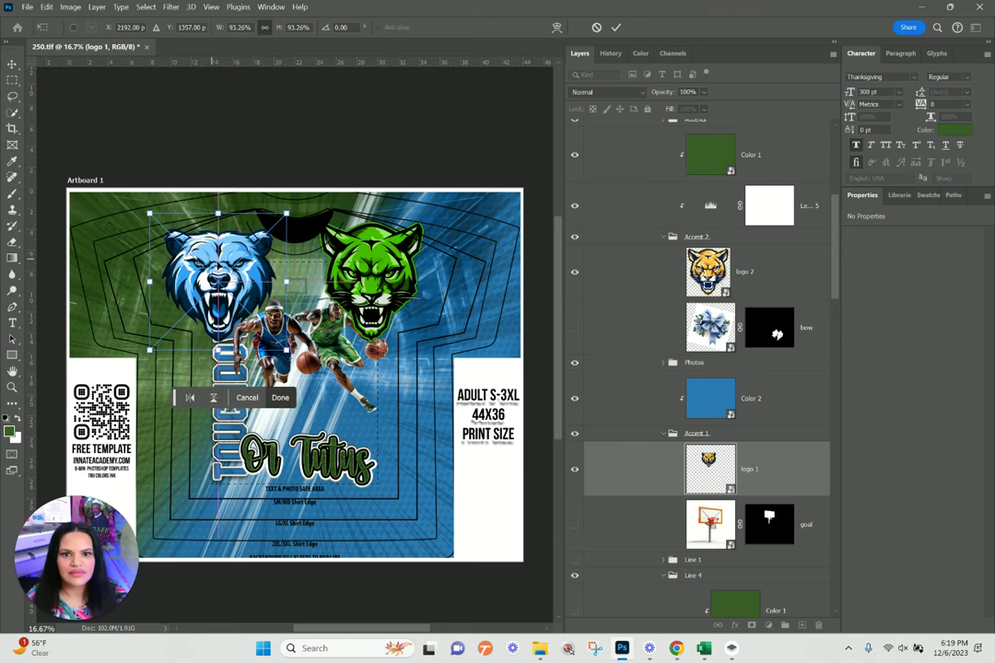
pyautogui.press('Return')
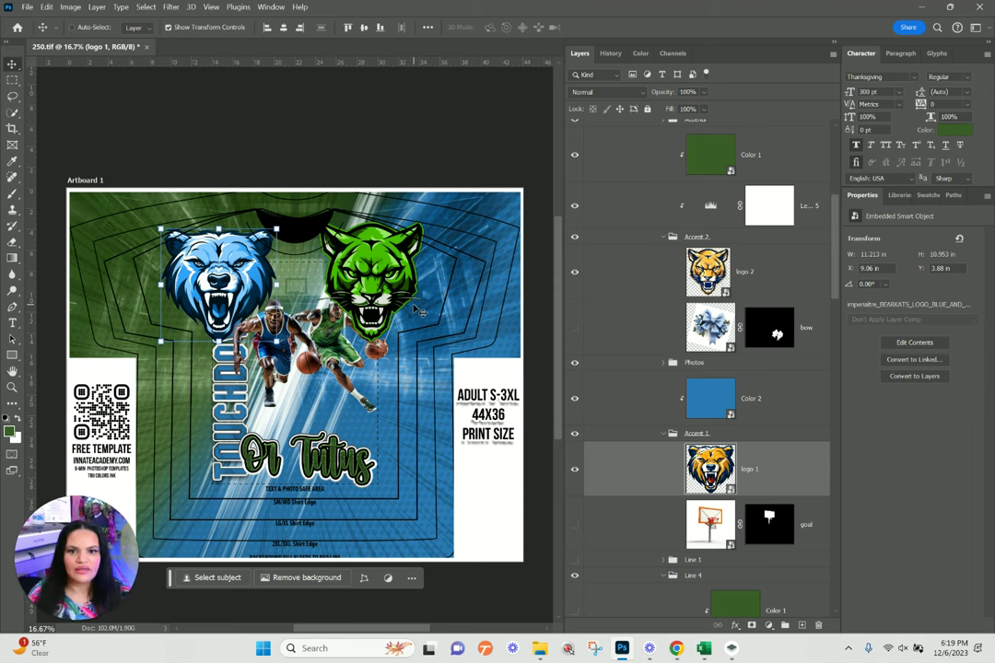
# - Select the Photo 1 players layer with the Move tool
pyautogui.click(12, 62)
pyautogui.rightClick(350, 357)
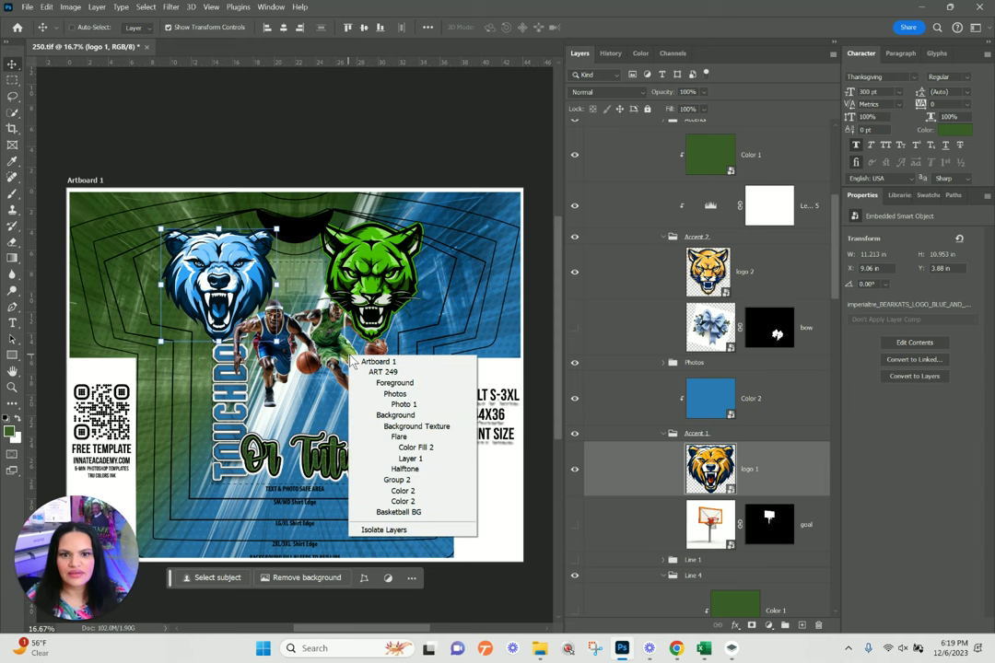
pyautogui.click(405, 405)
# - Duplicate the Photo 1 layer, hide the original, and select the copy
pyautogui.rightClick(781, 442)
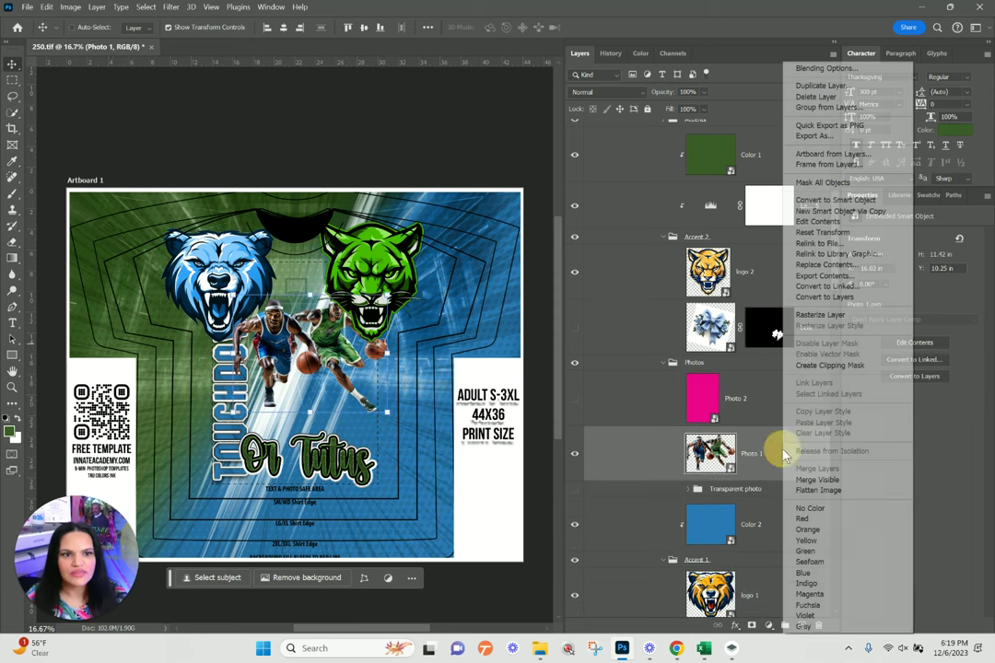
pyautogui.click(845, 88)
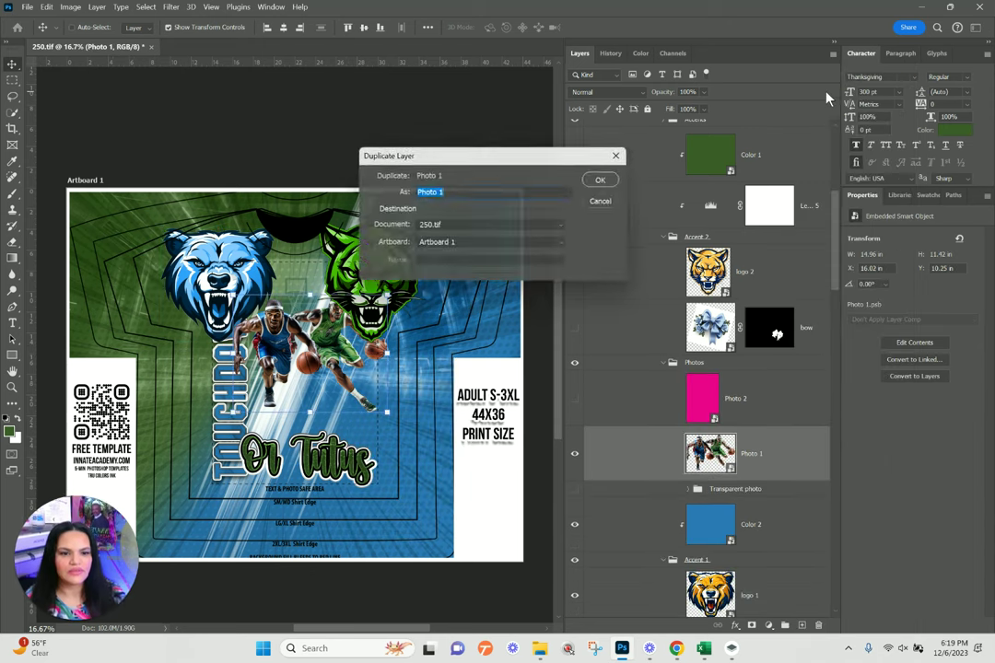
pyautogui.press('Return')
pyautogui.click(574, 455)
pyautogui.click(645, 509)
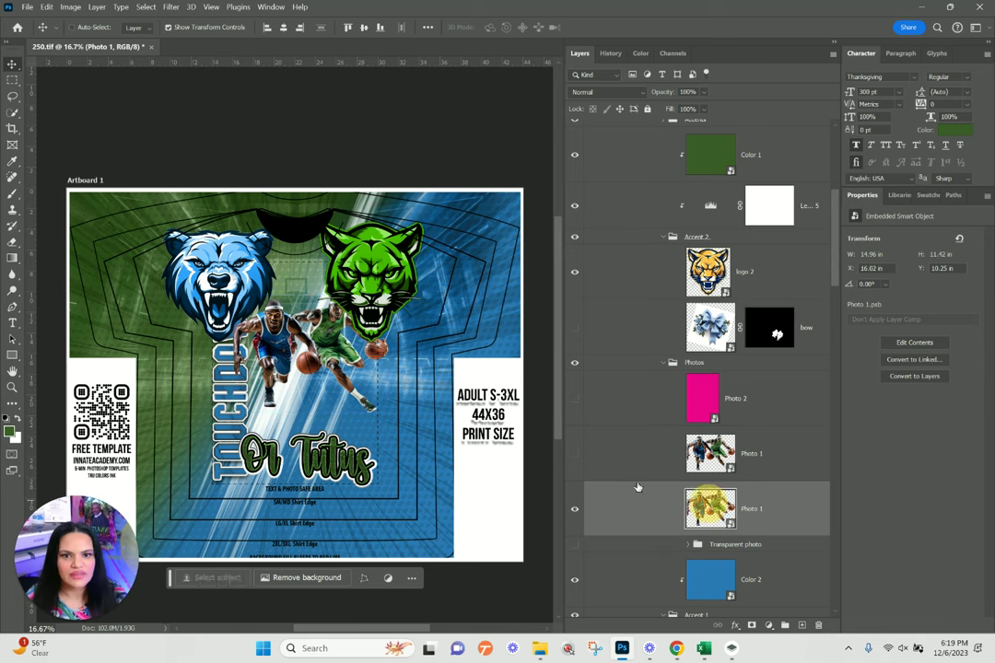
# - Enlarge the players photo to about 134% lower on the shirt and nudge the cougar down-left
pyautogui.click(305, 416)
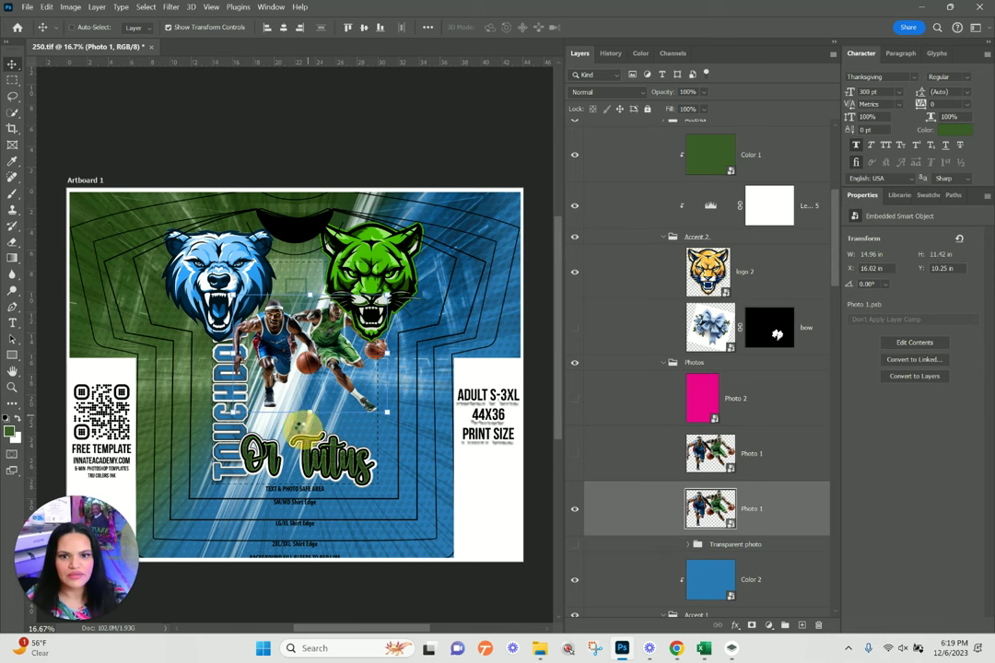
pyautogui.moveTo(305, 424); pyautogui.dragTo(300, 454)
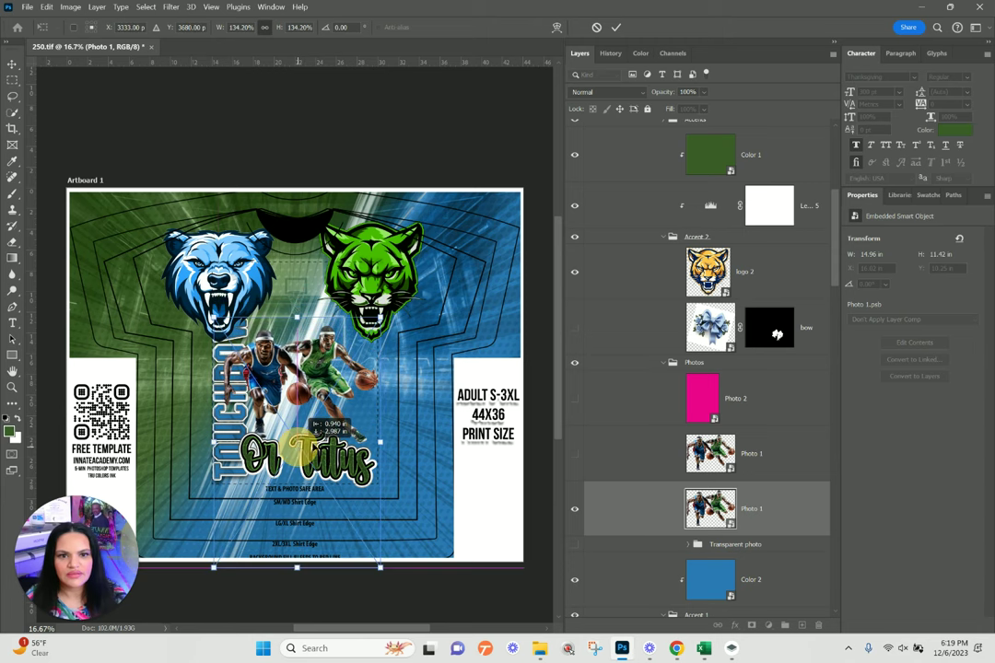
pyautogui.click(635, 263)
pyautogui.moveTo(369, 281); pyautogui.dragTo(357, 296)
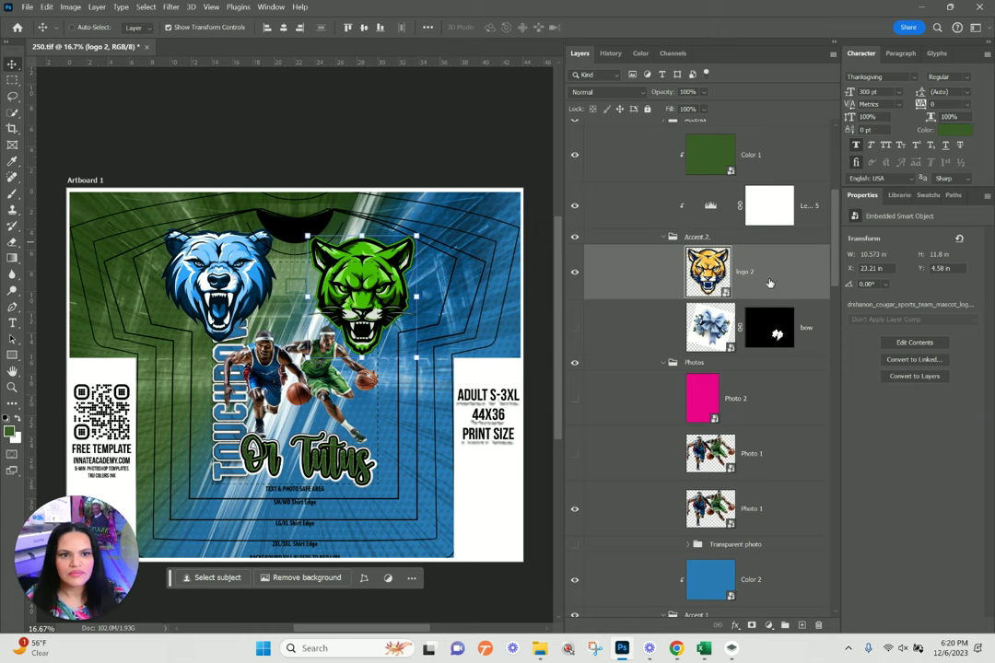
# - Set the cougar mascot layer's opacity to about 53%
pyautogui.scroll(3, 779, 295)
pyautogui.scroll(-1, 779, 295)
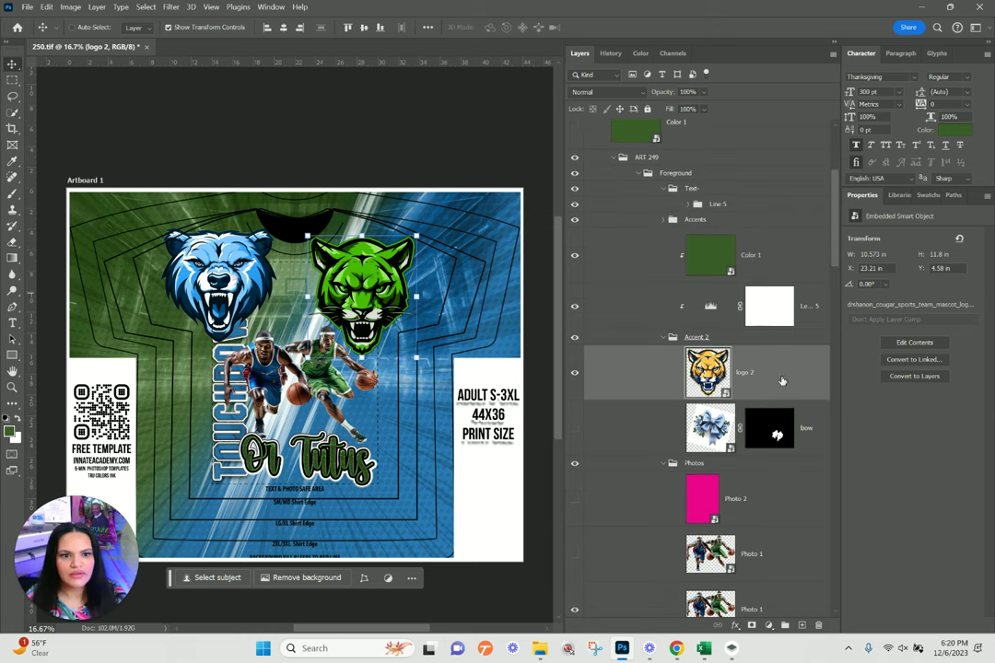
pyautogui.click(703, 92)
pyautogui.click(696, 105)
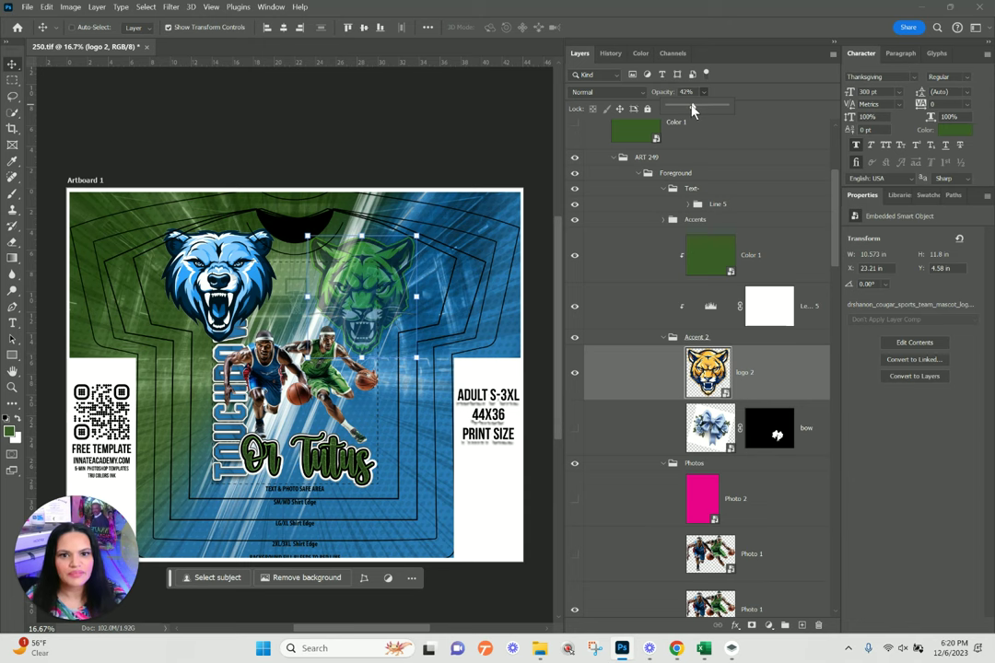
pyautogui.moveTo(695, 109); pyautogui.dragTo(700, 110)
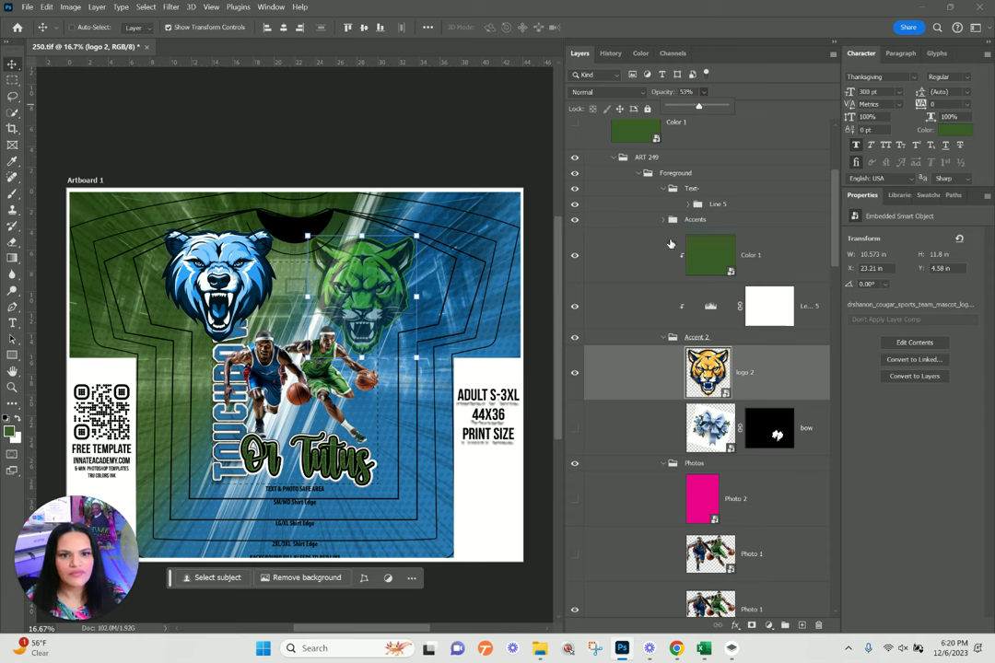
# - Select the logo 1 bear mascot and set its opacity to 50%
pyautogui.scroll(5, 783, 458)
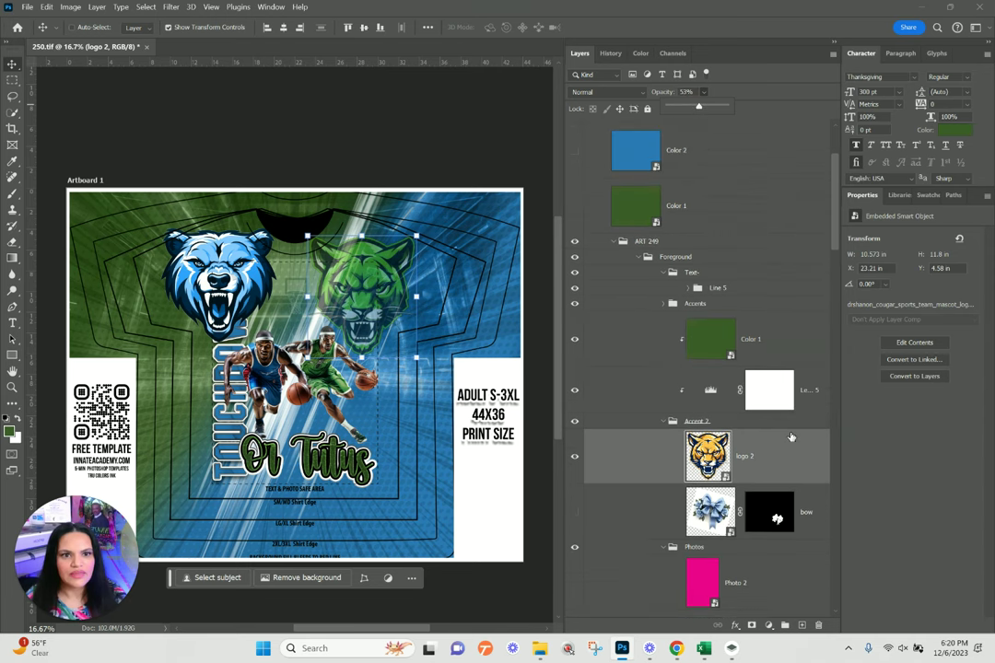
pyautogui.scroll(1, 787, 441)
pyautogui.rightClick(227, 268)
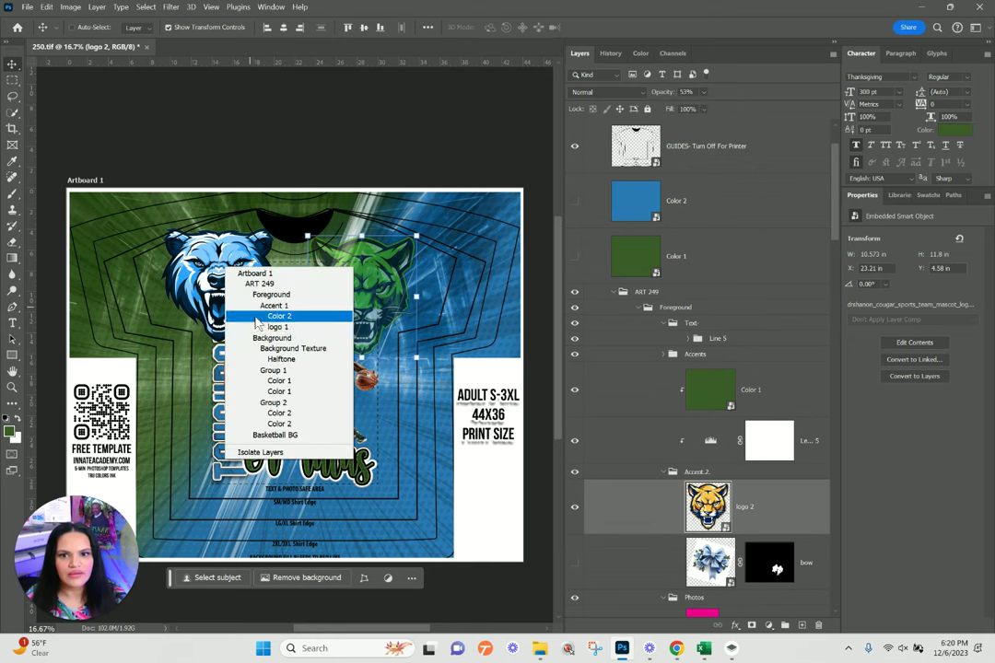
pyautogui.click(269, 329)
pyautogui.scroll(-1, 743, 497)
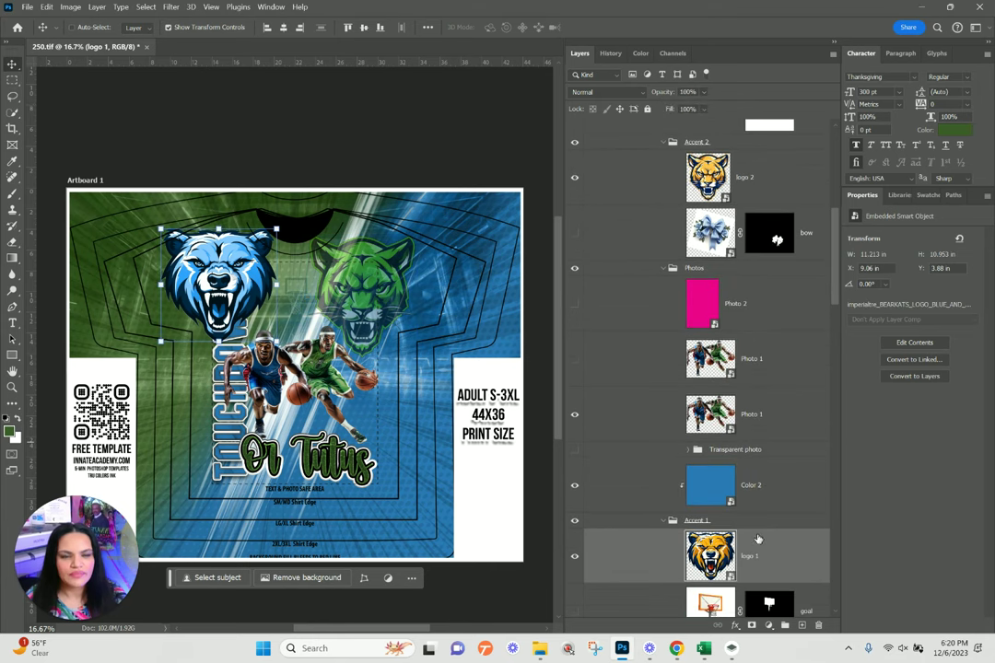
pyautogui.click(689, 92)
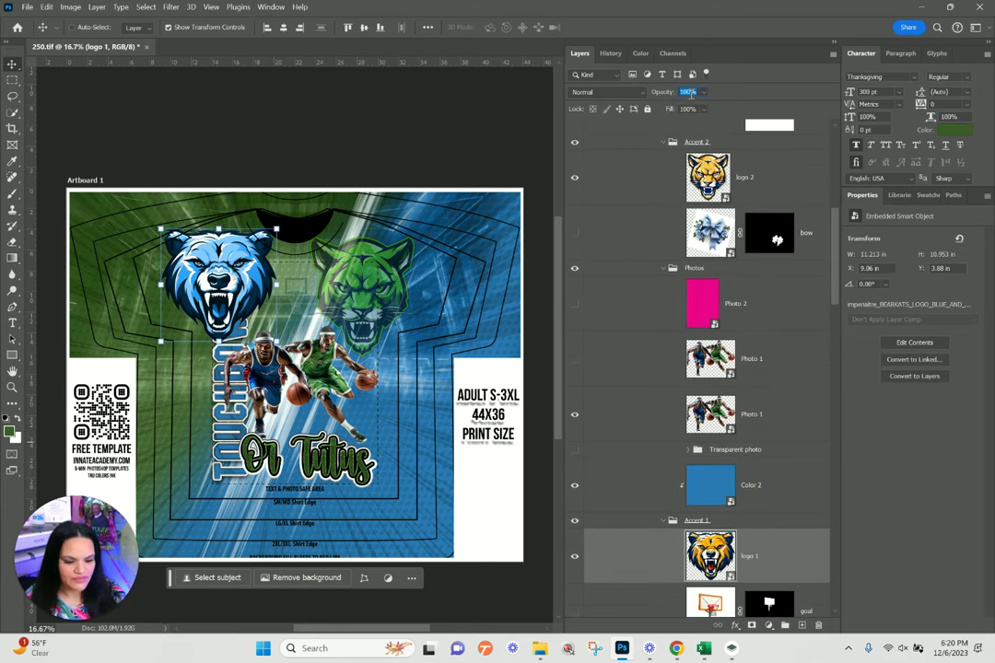
pyautogui.write('50')
pyautogui.press('Return')
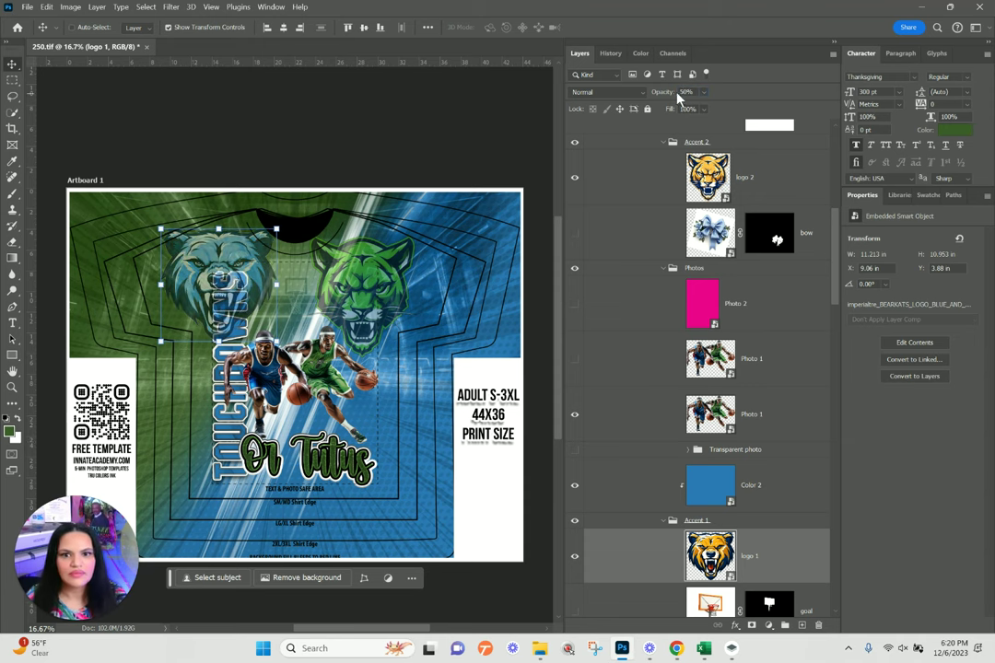
# - Collapse the Accent 1 group in the Layers panel
pyautogui.scroll(-3, 797, 540)
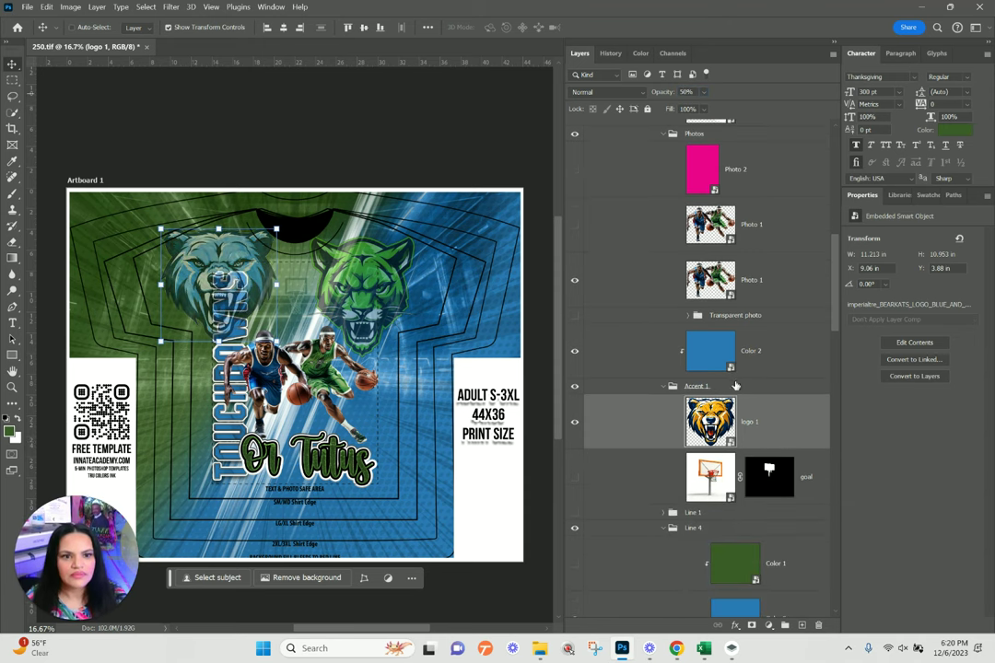
pyautogui.click(696, 387)
pyautogui.click(663, 387)
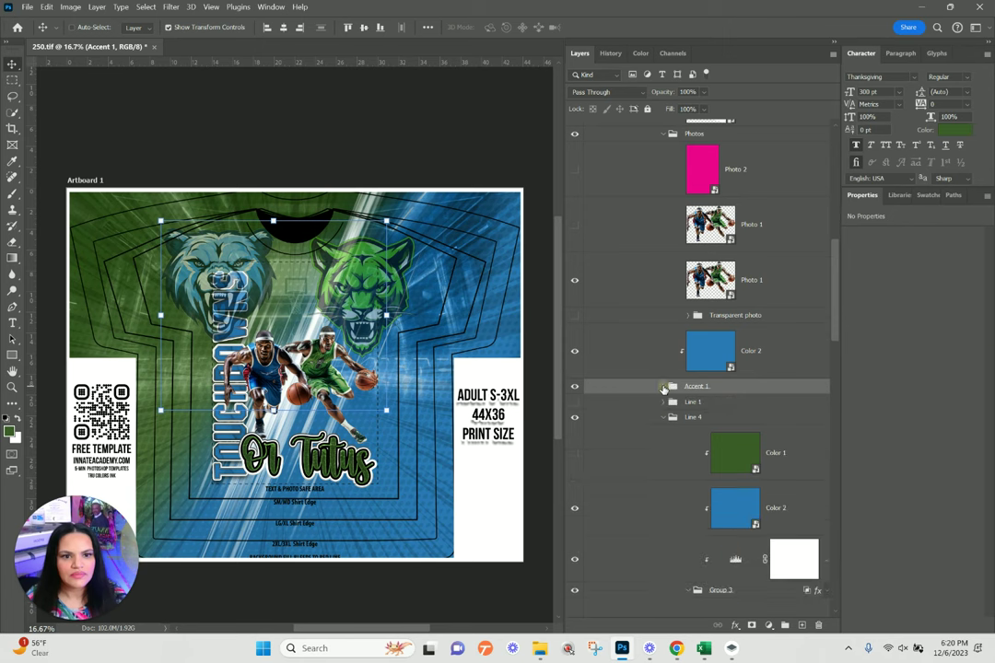
# - Hide the Line 5 'Or Tutus' text while keeping the vertical TOUCHDOWN text visible
pyautogui.click(599, 402)
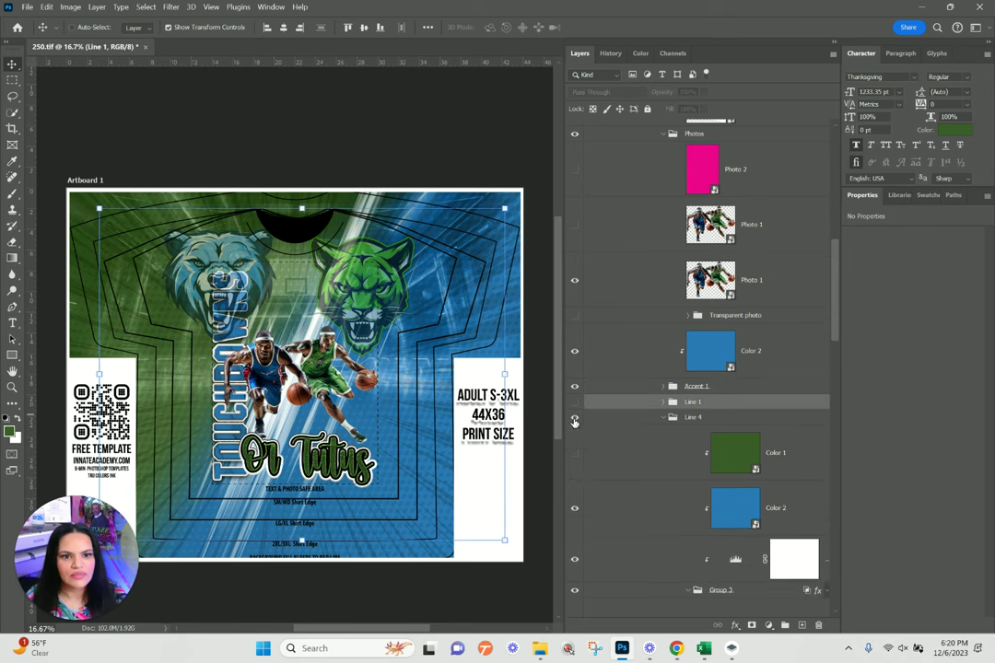
pyautogui.click(575, 420)
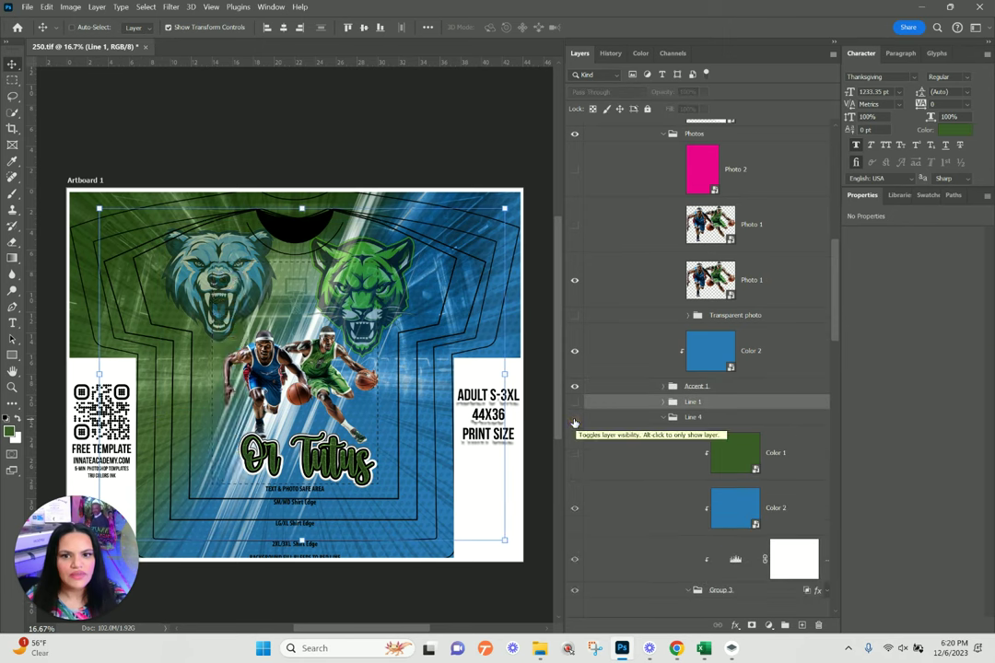
pyautogui.click(575, 419)
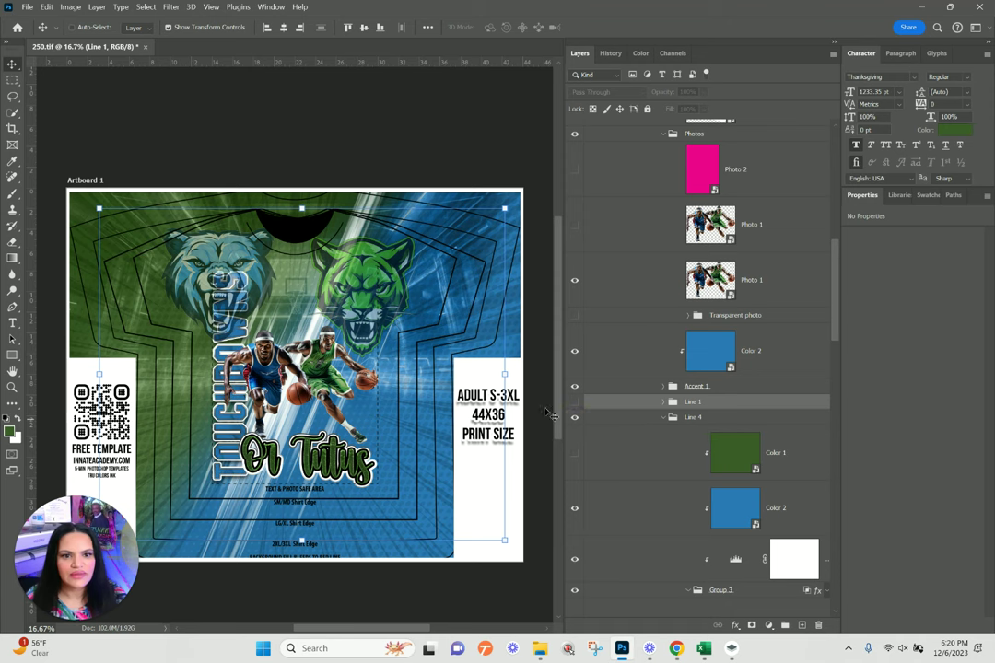
pyautogui.rightClick(325, 285)
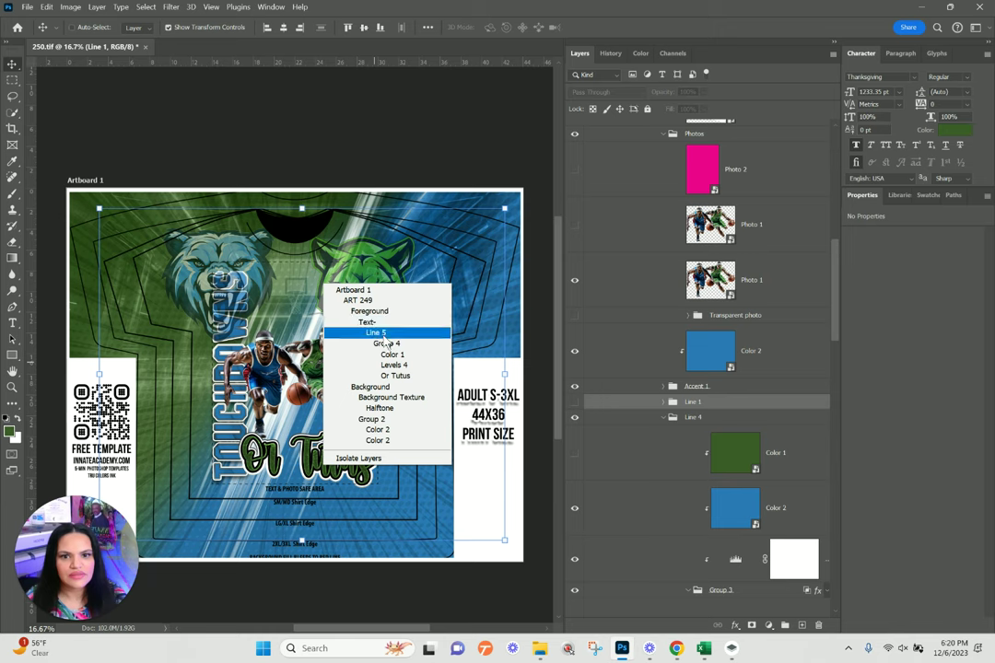
pyautogui.click(383, 333)
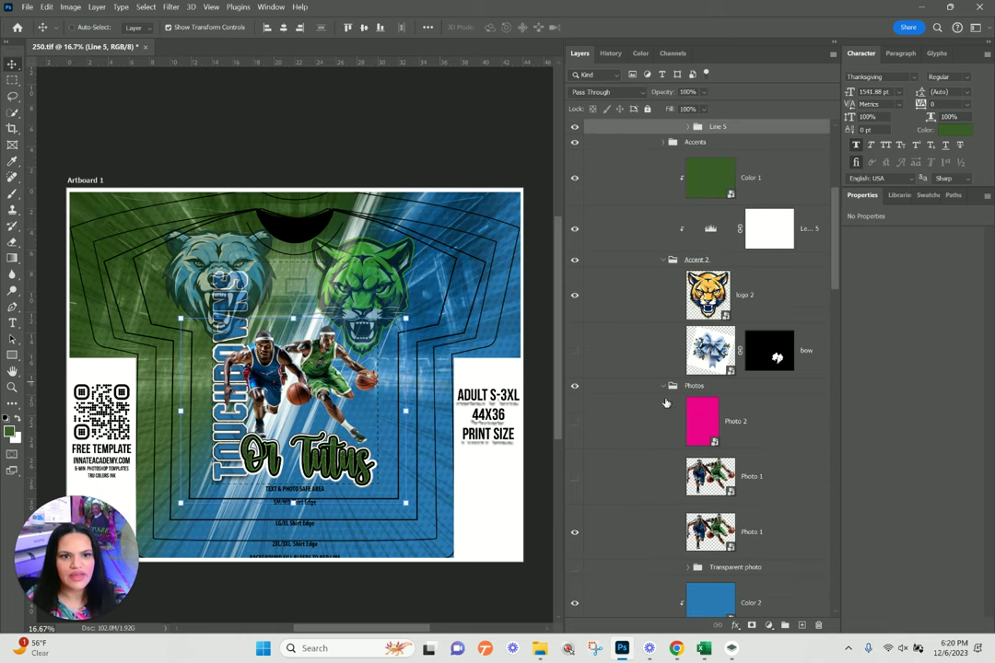
pyautogui.click(570, 127)
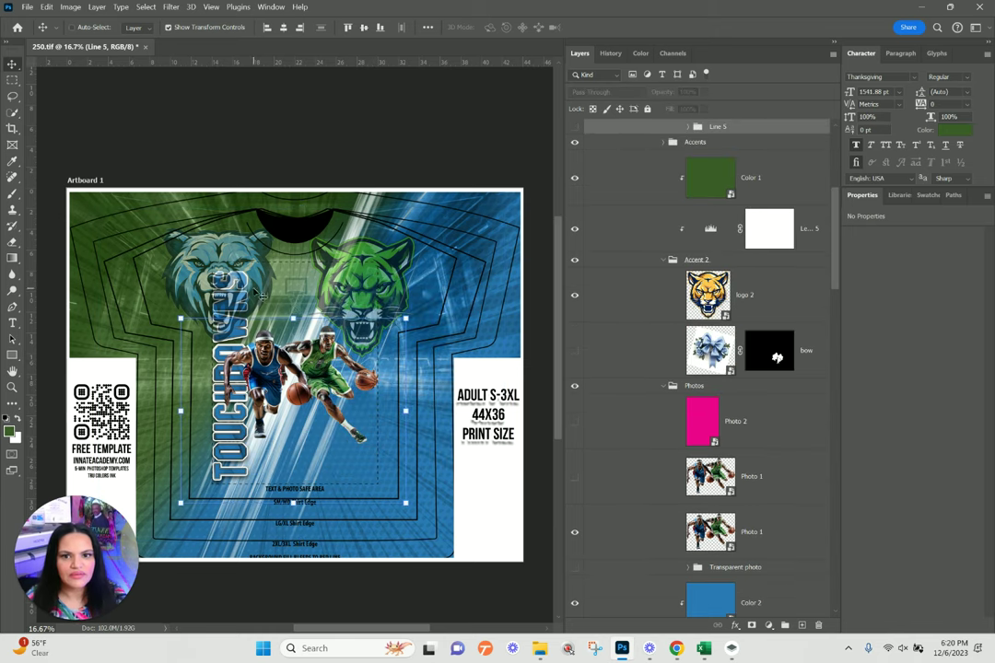
# - Collapse the Accent 2 and Photos groups
pyautogui.scroll(2, 291, 370)
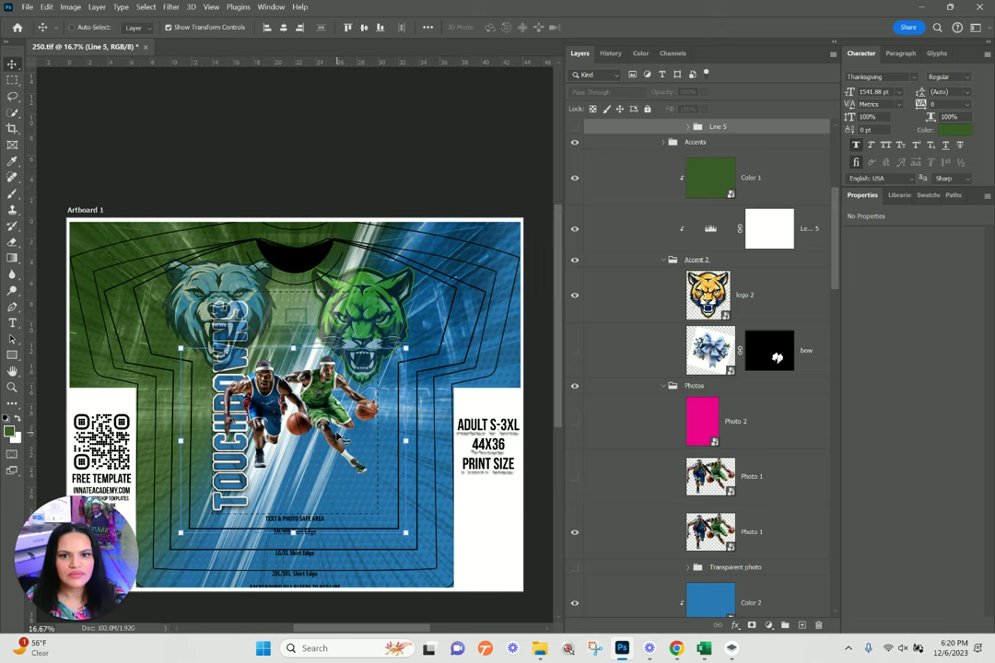
pyautogui.scroll(1, 587, 368)
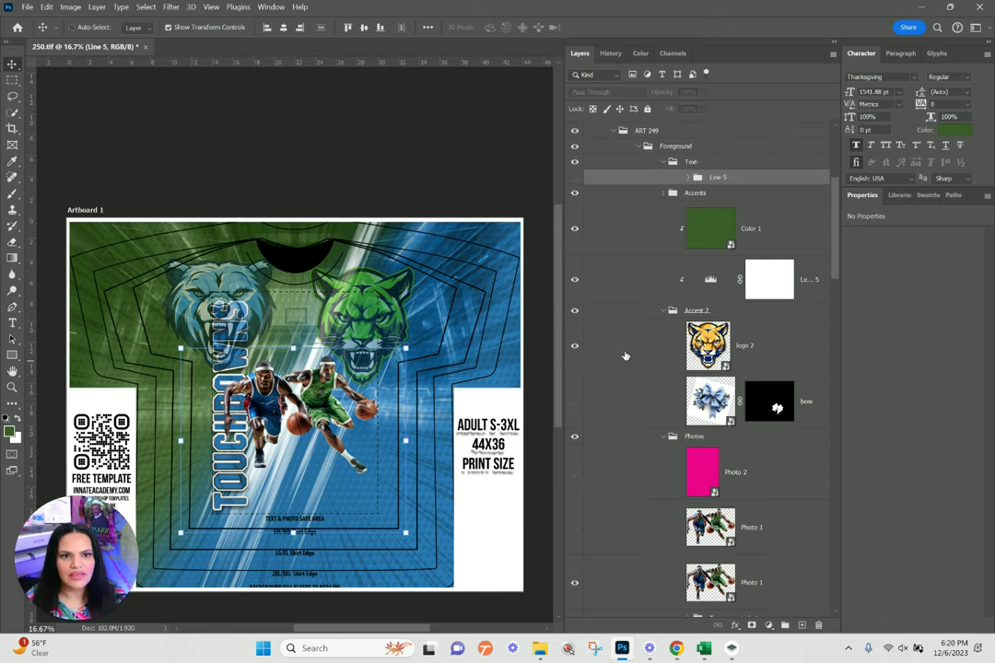
pyautogui.click(662, 312)
pyautogui.click(665, 326)
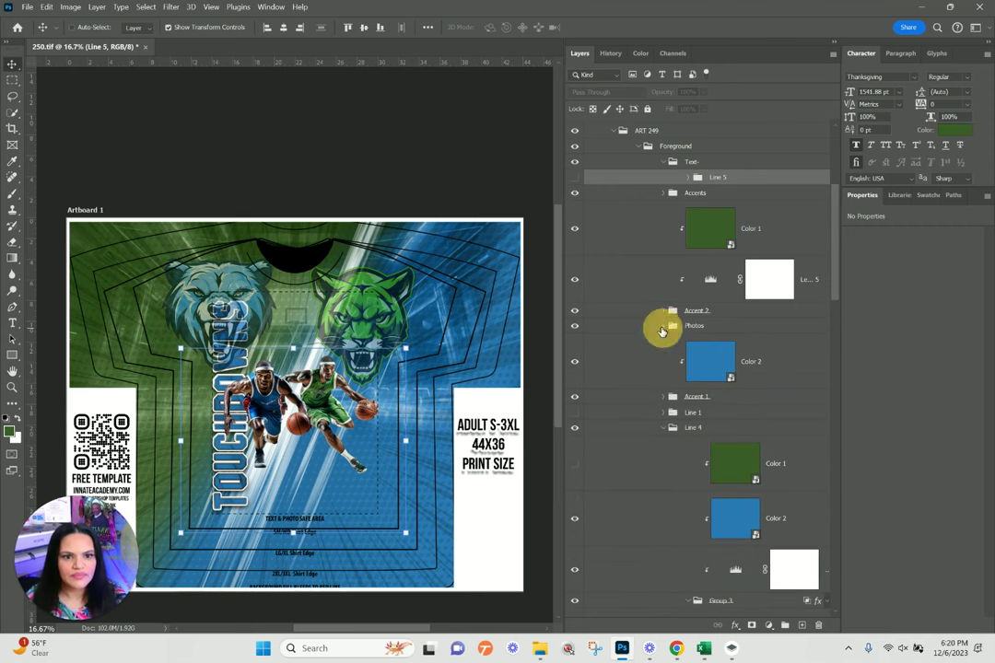
# - Show the Line 1 FREETHROWS text and move it below the players
pyautogui.click(574, 411)
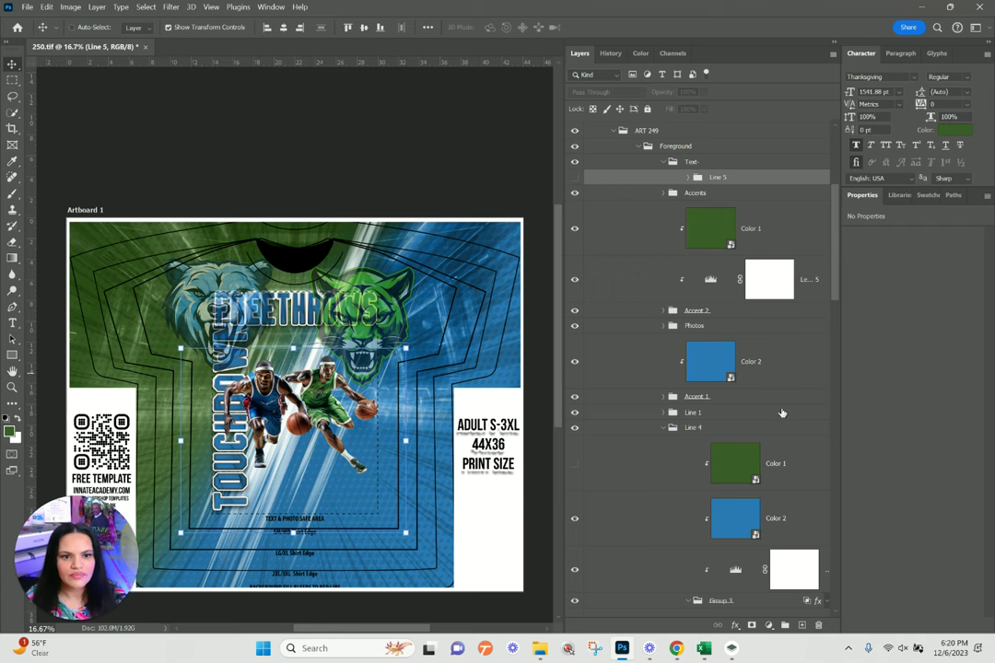
pyautogui.click(714, 412)
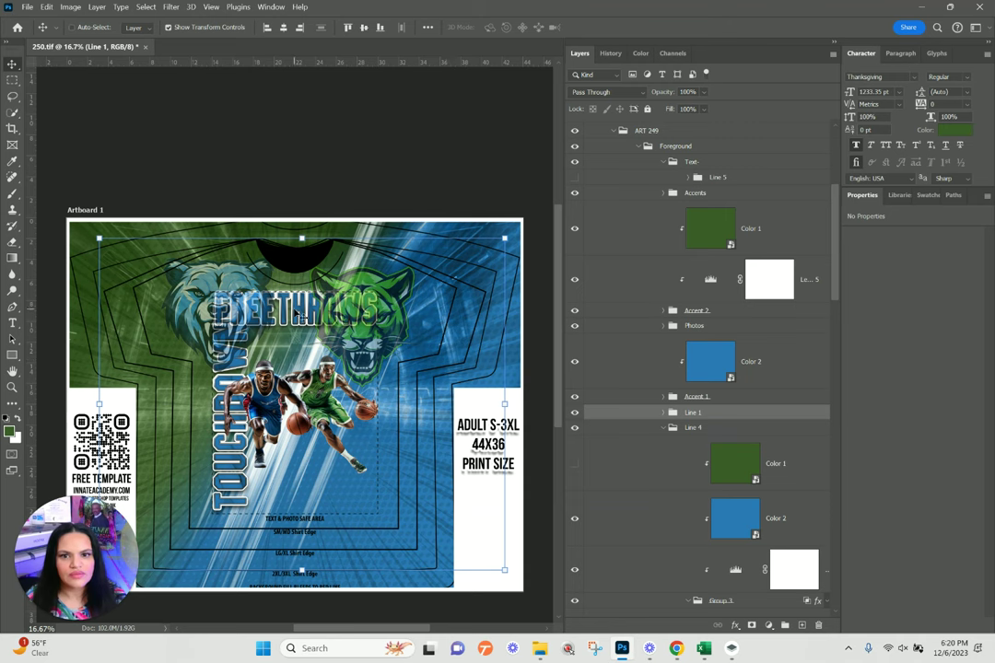
pyautogui.rightClick(297, 316)
pyautogui.click(361, 392)
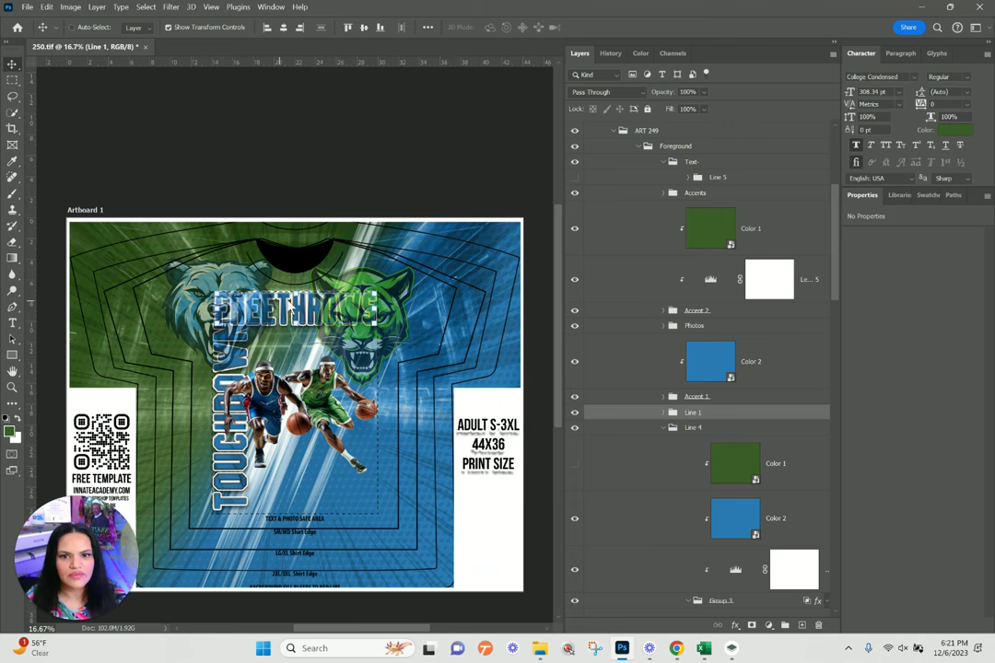
pyautogui.click(291, 345)
pyautogui.moveTo(292, 357); pyautogui.dragTo(292, 493)
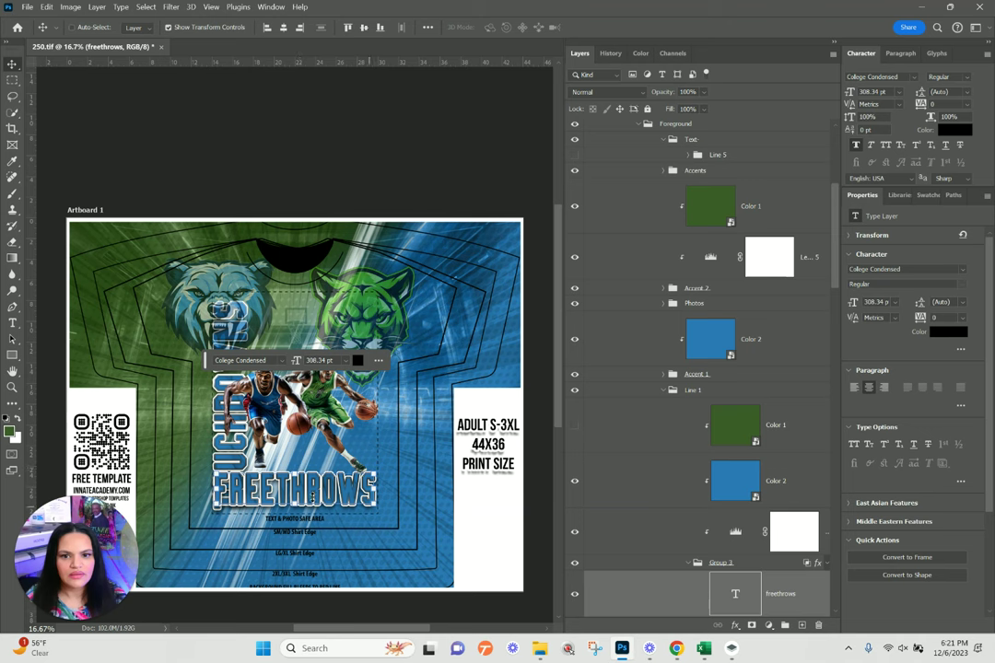
# - Retype the text as 'EVERYBODY' and widen it slightly
pyautogui.doubleClick(734, 594)
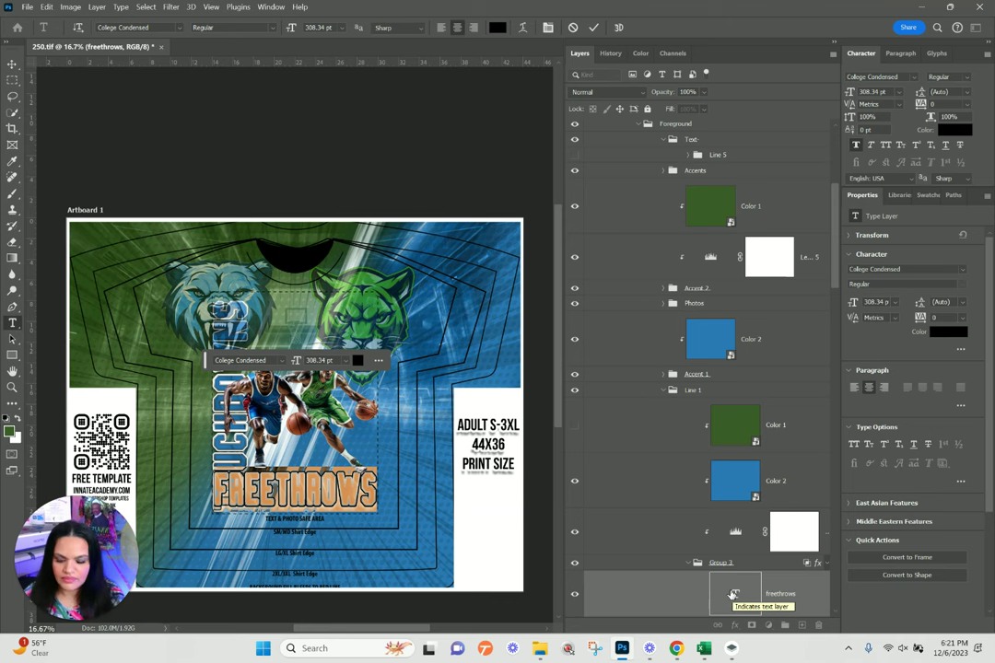
pyautogui.write('T')
pyautogui.write('E')
pyautogui.write('VERY')
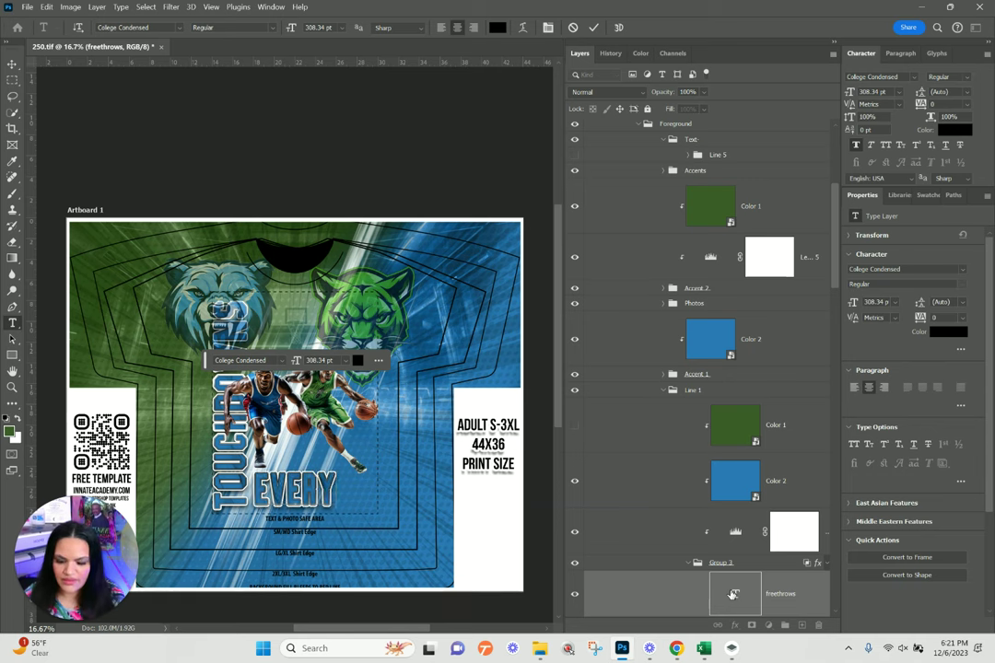
pyautogui.write('BODY')
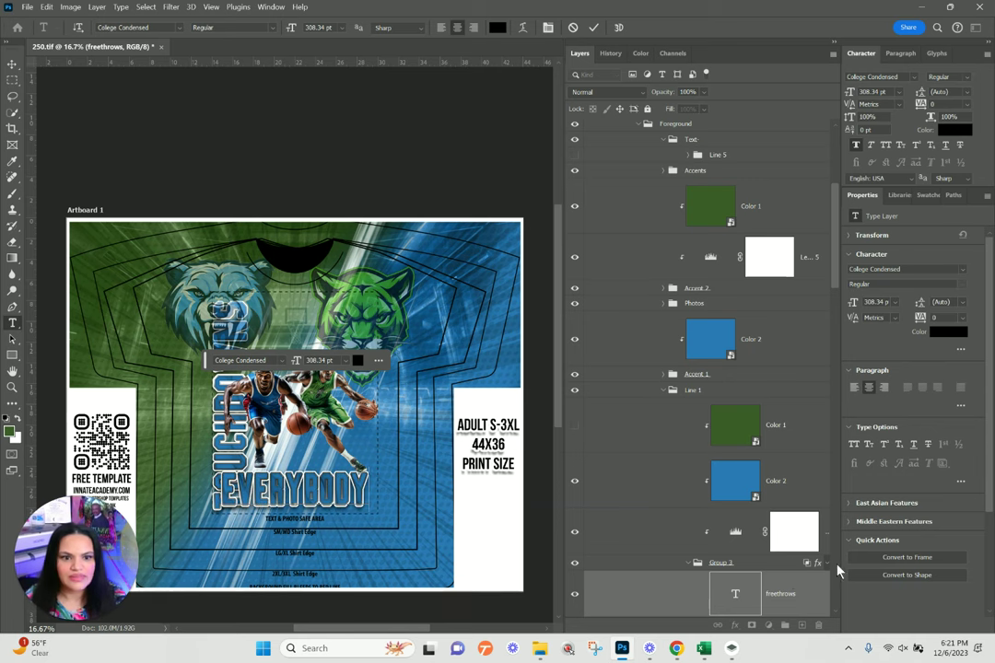
pyautogui.hotkey('ctrl', 'Return')
pyautogui.press('v')
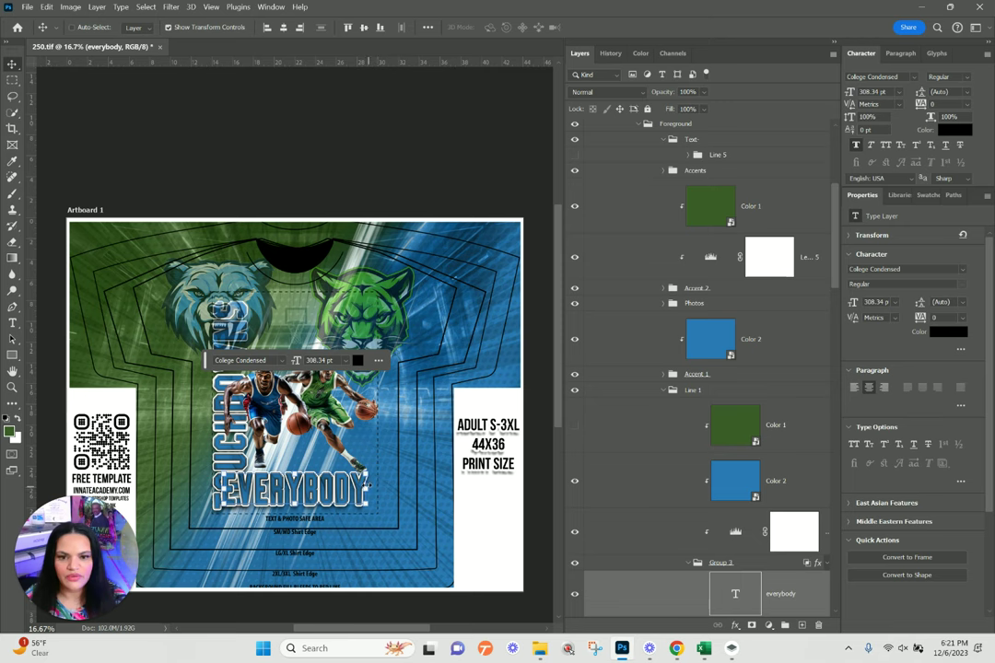
pyautogui.hotkey('ctrl', 't')
pyautogui.moveTo(368, 484); pyautogui.dragTo(378, 485)
pyautogui.press('Return')
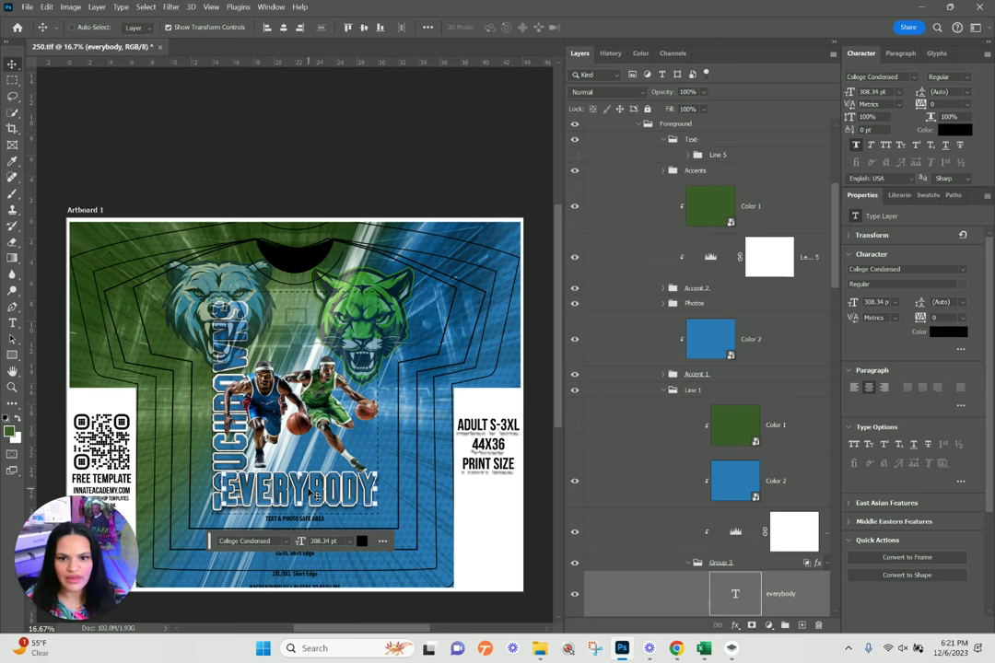
# - Place a copy of the EVERYBODY text higher and change it to 'VS'
pyautogui.moveTo(316, 494); pyautogui.dragTo(313, 448)
pyautogui.doubleClick(735, 592)
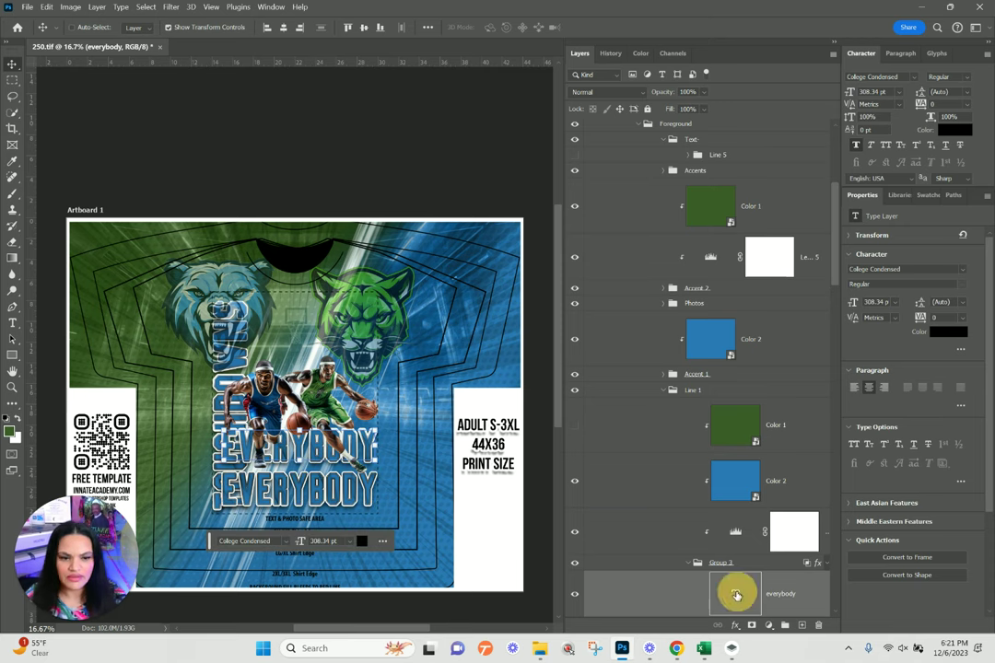
pyautogui.write('VS')
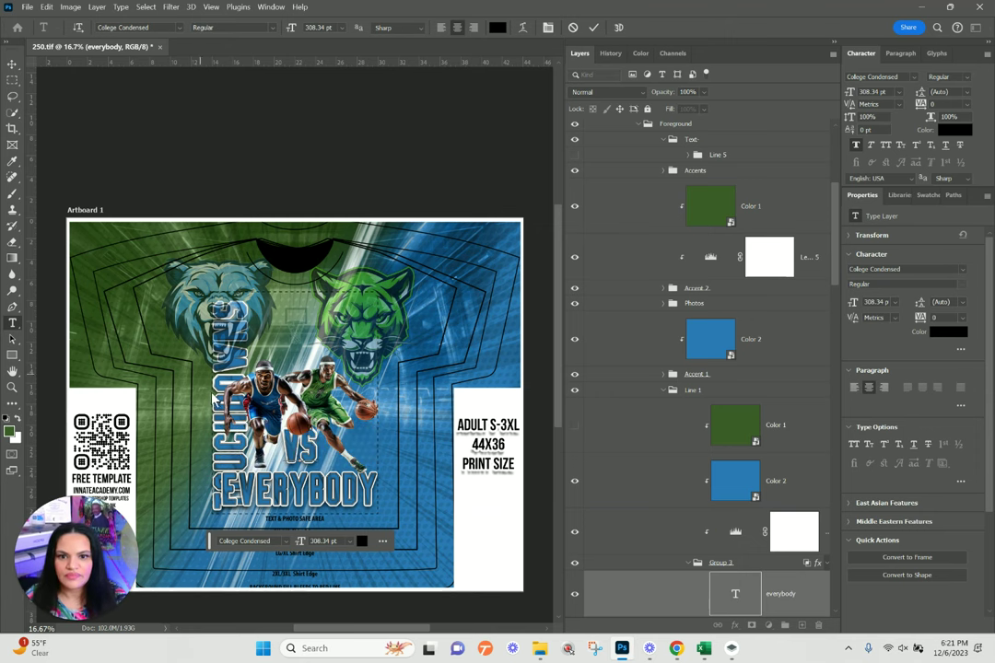
pyautogui.rightClick(328, 490)
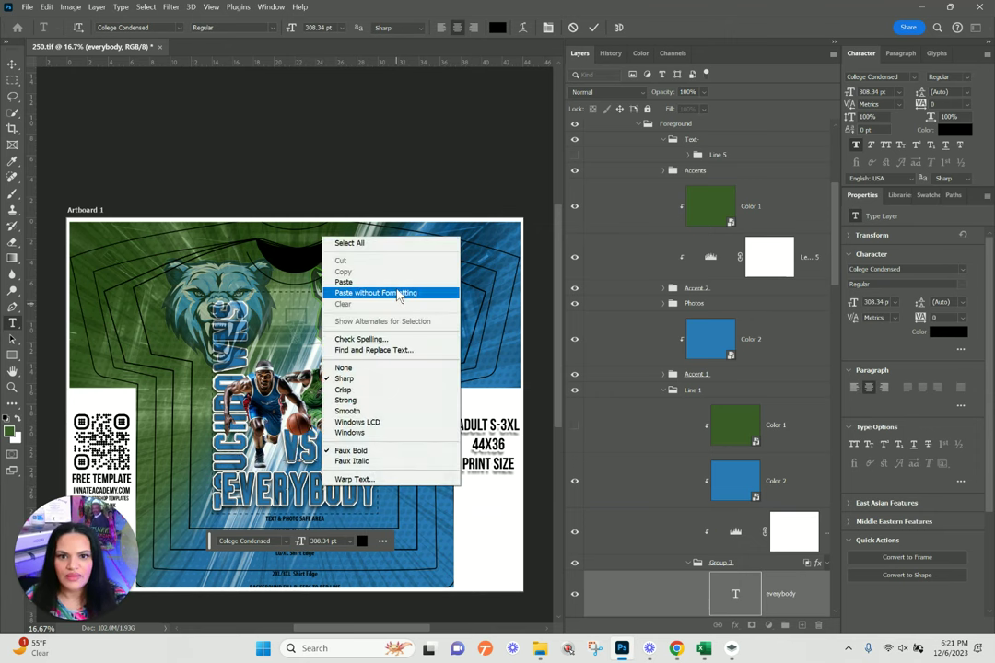
pyautogui.click(733, 599)
# - Duplicate the EVERYBODY text, move it to the shirt's top, and retype it as 'YOUR TEAM'
pyautogui.hotkey('ctrl', 'j')
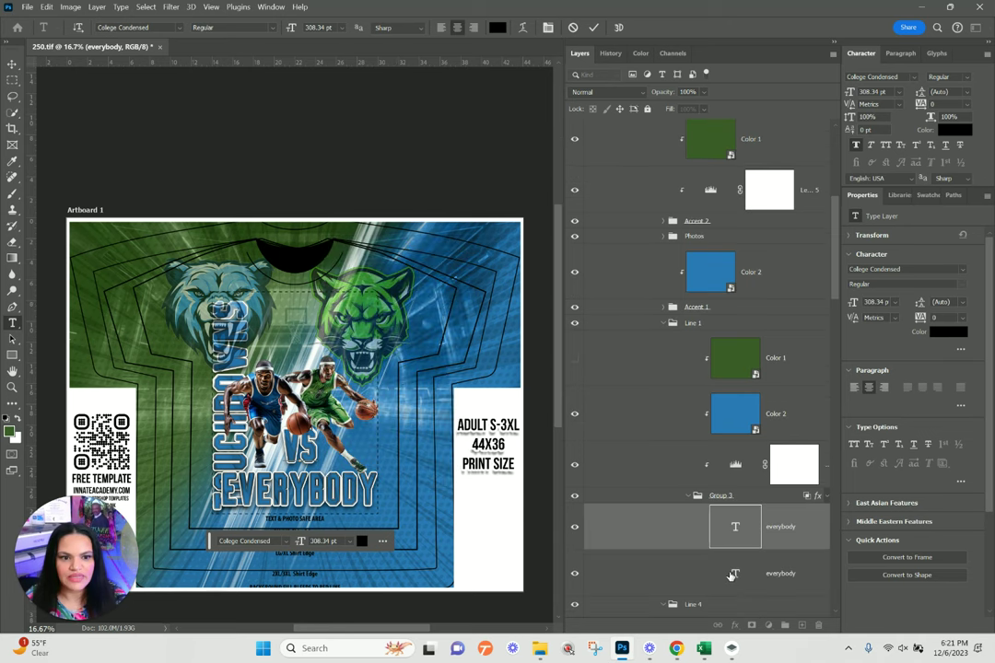
pyautogui.click(732, 573)
pyautogui.press('v')
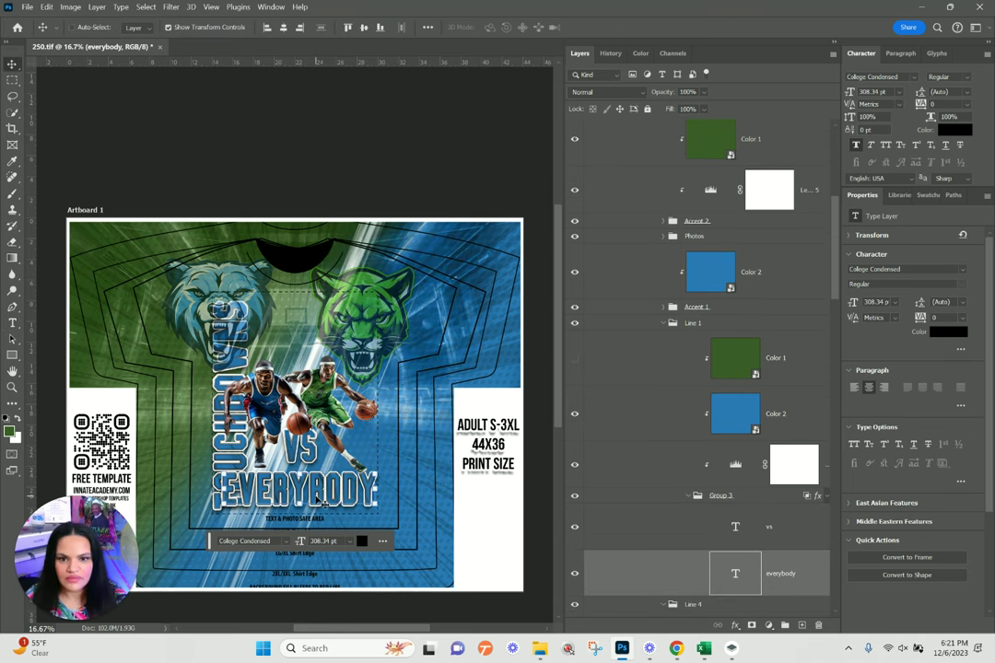
pyautogui.moveTo(316, 498); pyautogui.dragTo(319, 349)
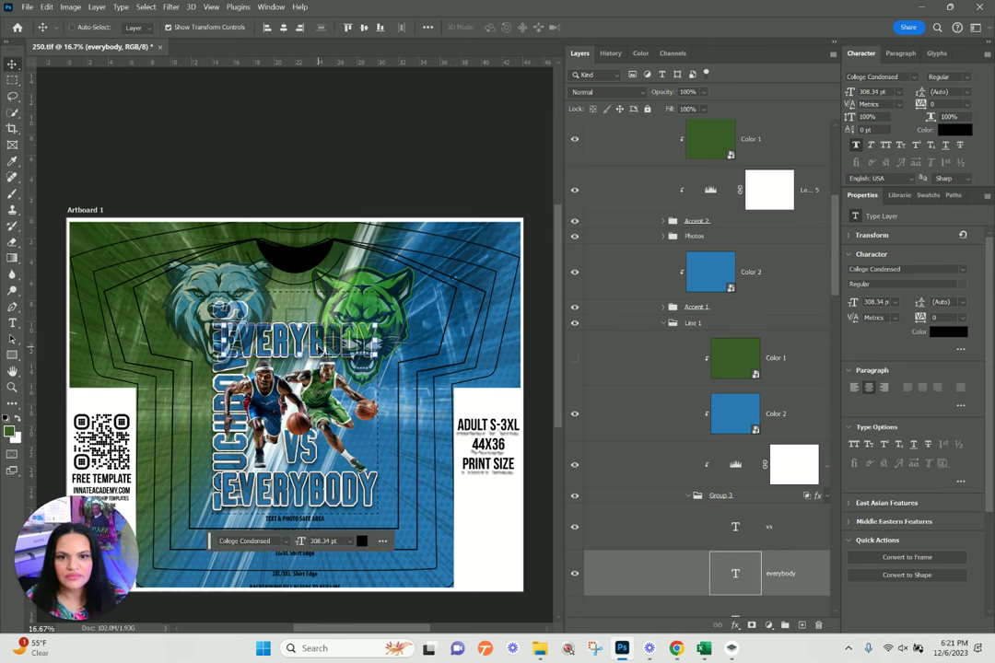
pyautogui.doubleClick(734, 575)
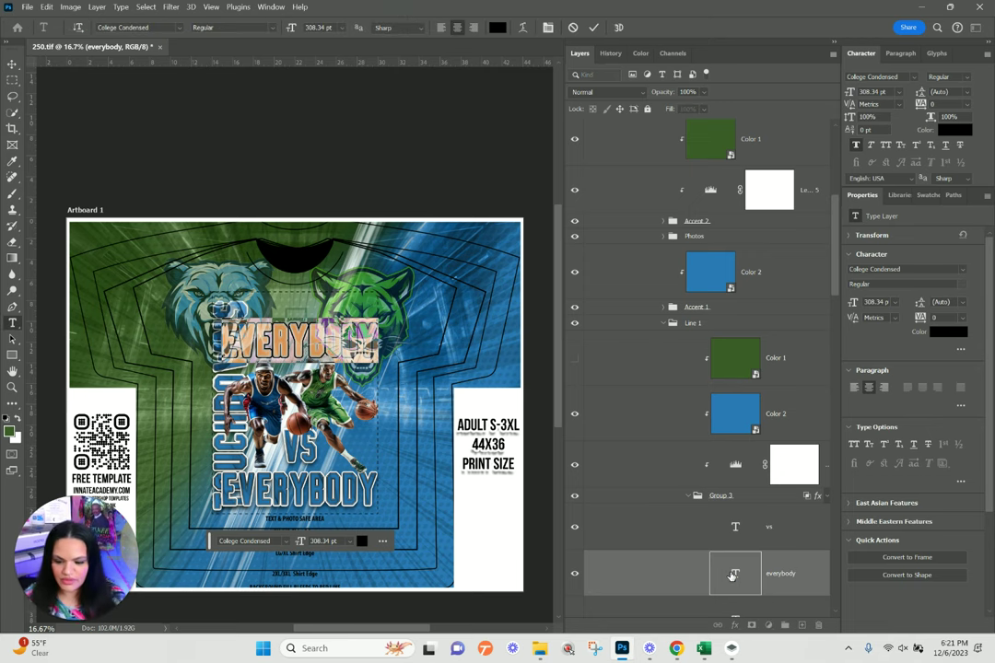
pyautogui.write('YOUR TE')
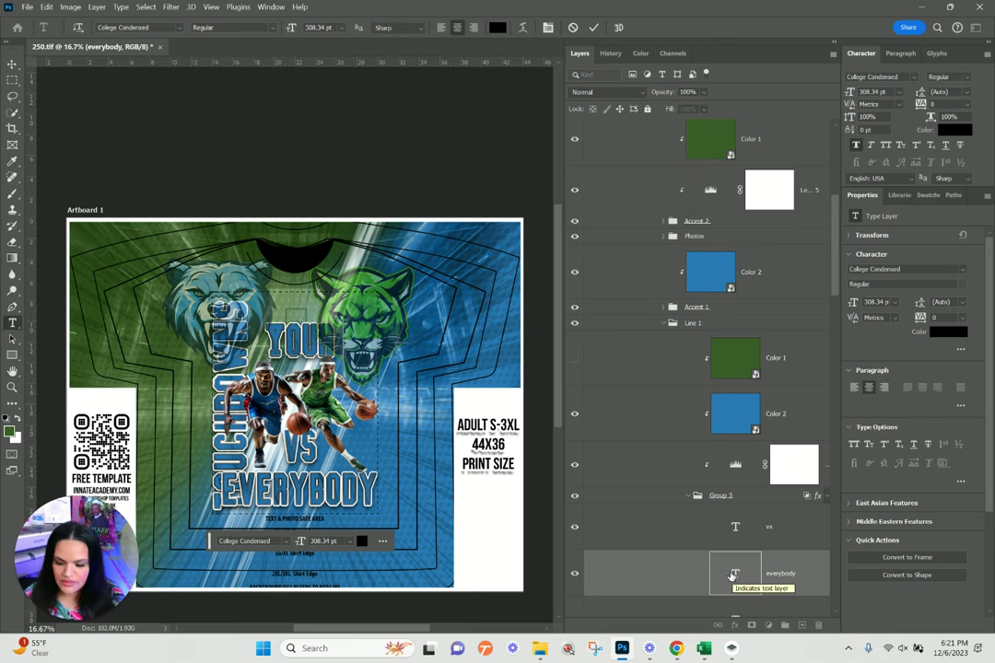
pyautogui.write('AM')
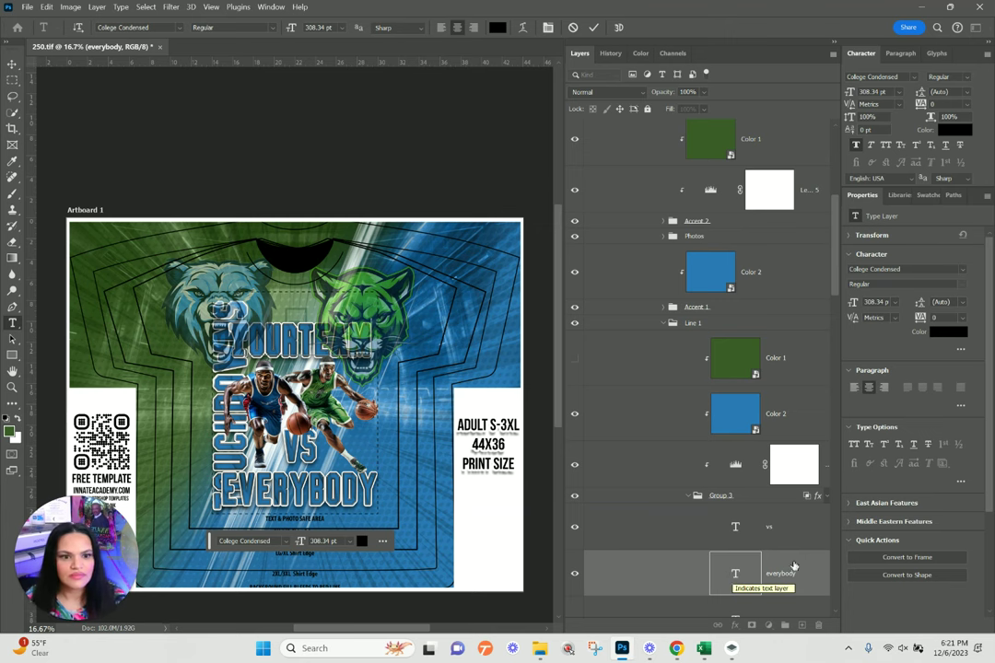
pyautogui.hotkey('ctrl', 'Return')
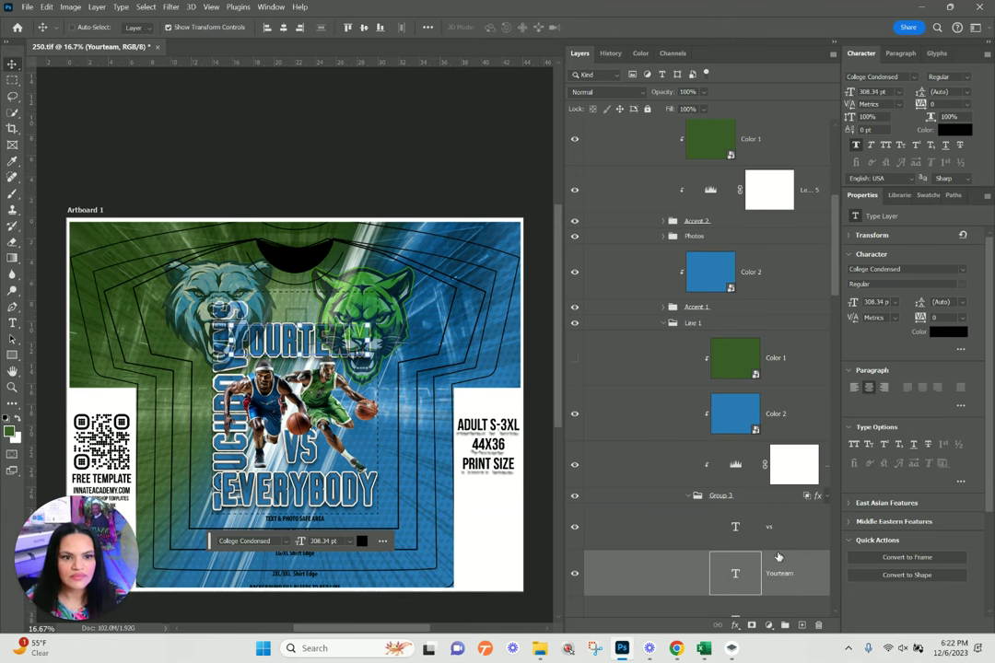
pyautogui.click(713, 498)
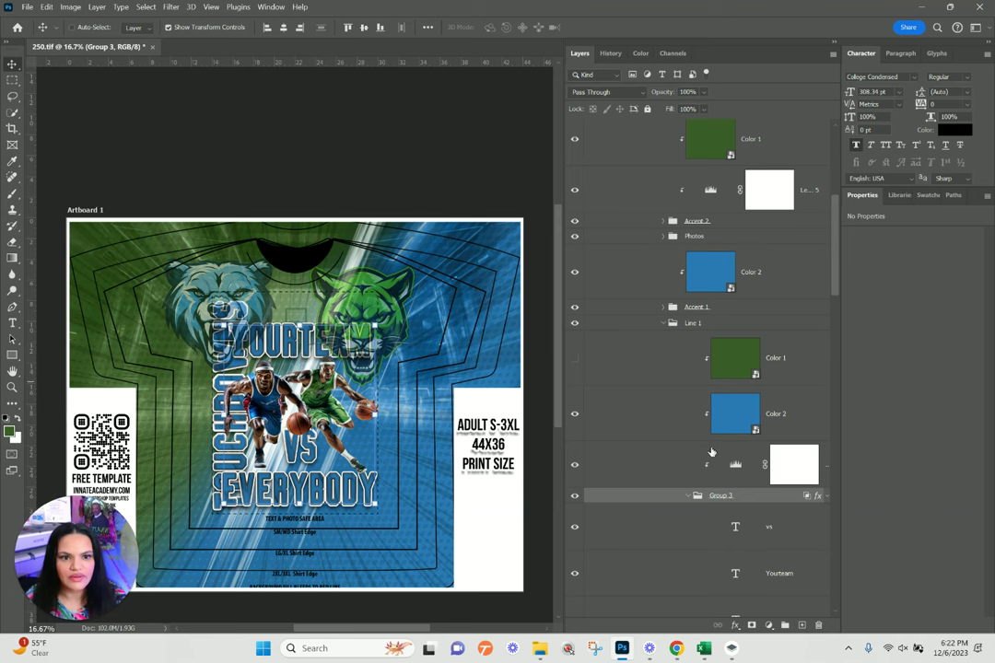
# - Collapse Group 3 and Line 1, then move Line 1 higher in the layer stack
pyautogui.click(687, 496)
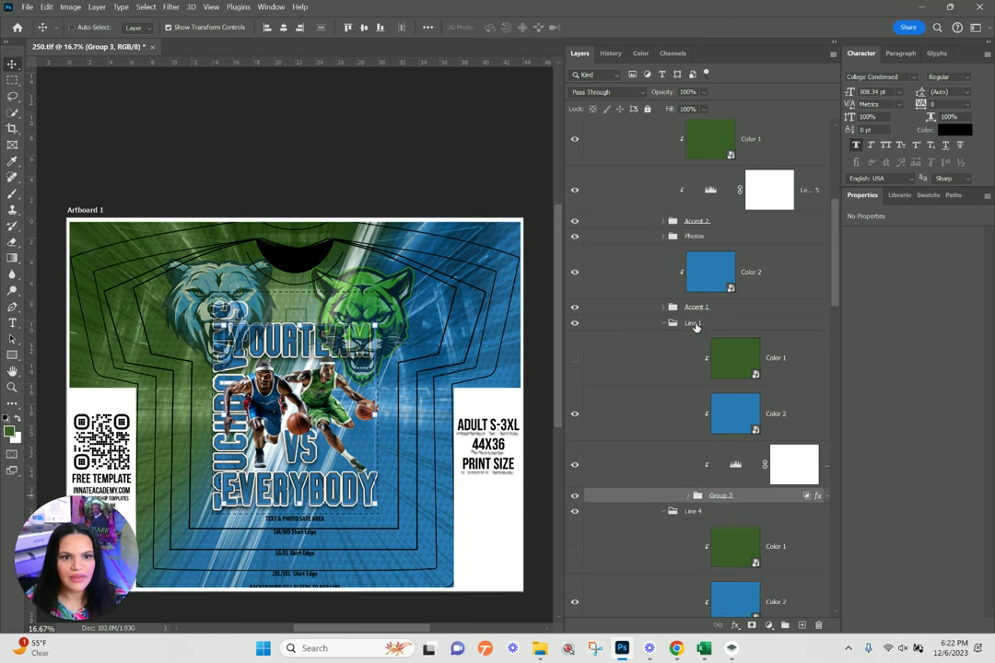
pyautogui.click(692, 325)
pyautogui.click(663, 325)
pyautogui.click(693, 324)
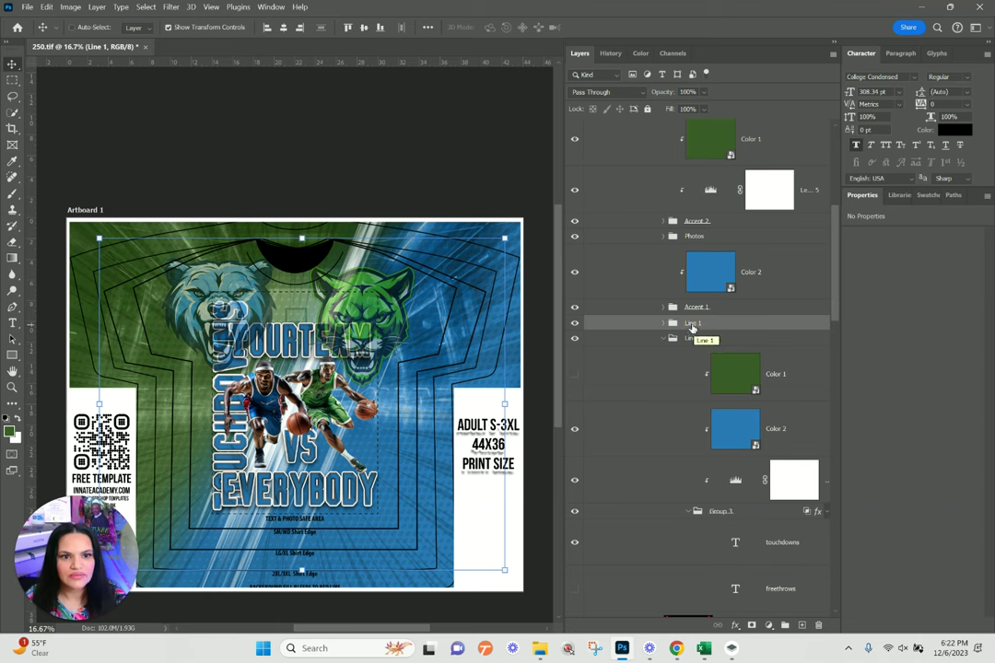
pyautogui.moveTo(696, 327); pyautogui.dragTo(706, 223)
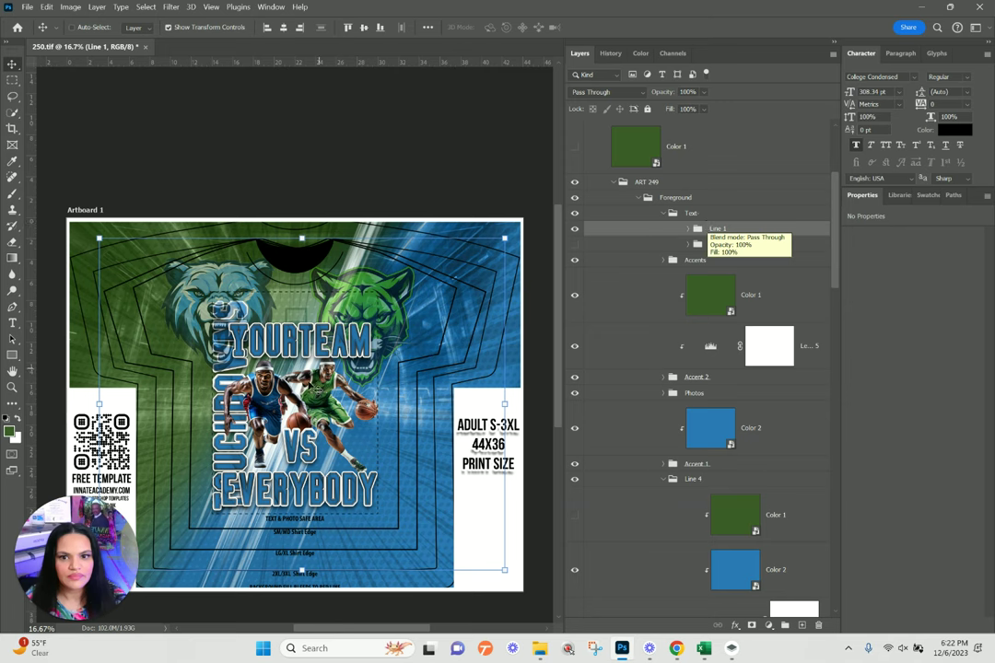
# - Hide the vertical Line 4 side lettering and select the Yourteam text layer
pyautogui.rightClick(247, 442)
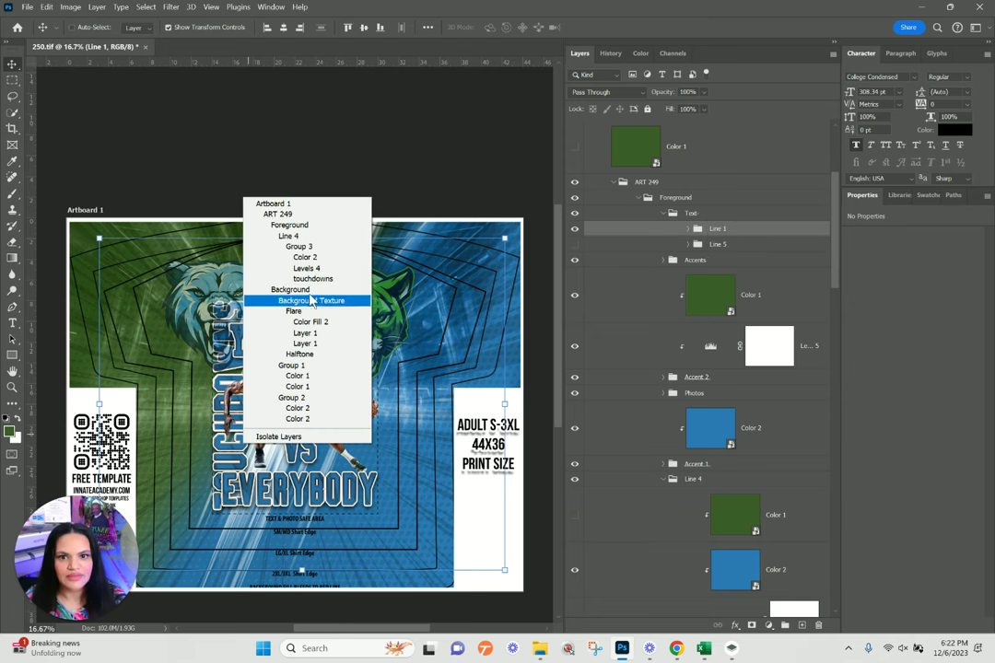
pyautogui.click(290, 236)
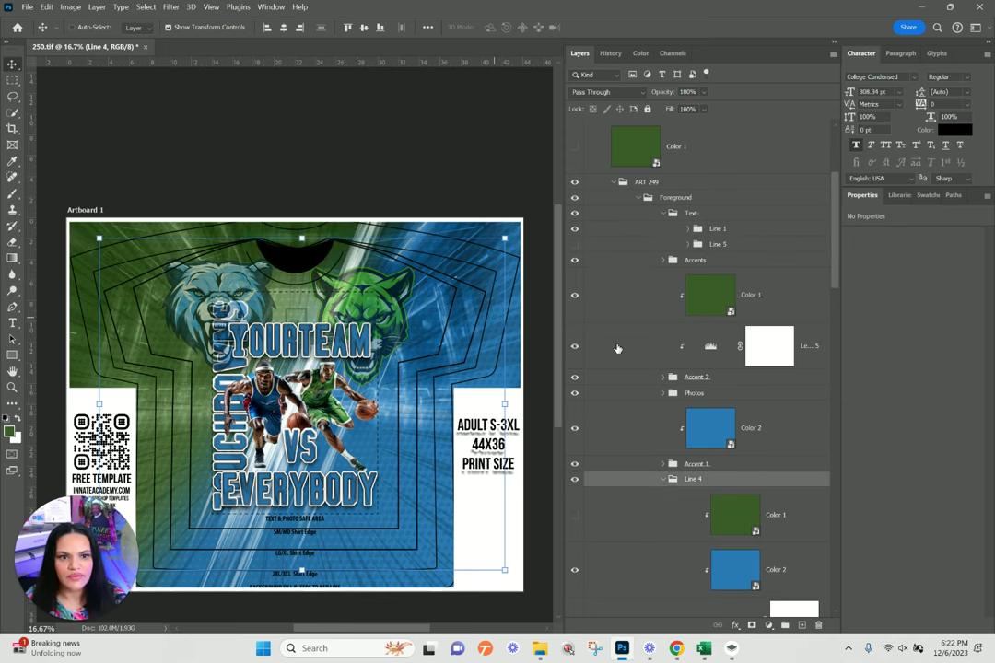
pyautogui.click(574, 479)
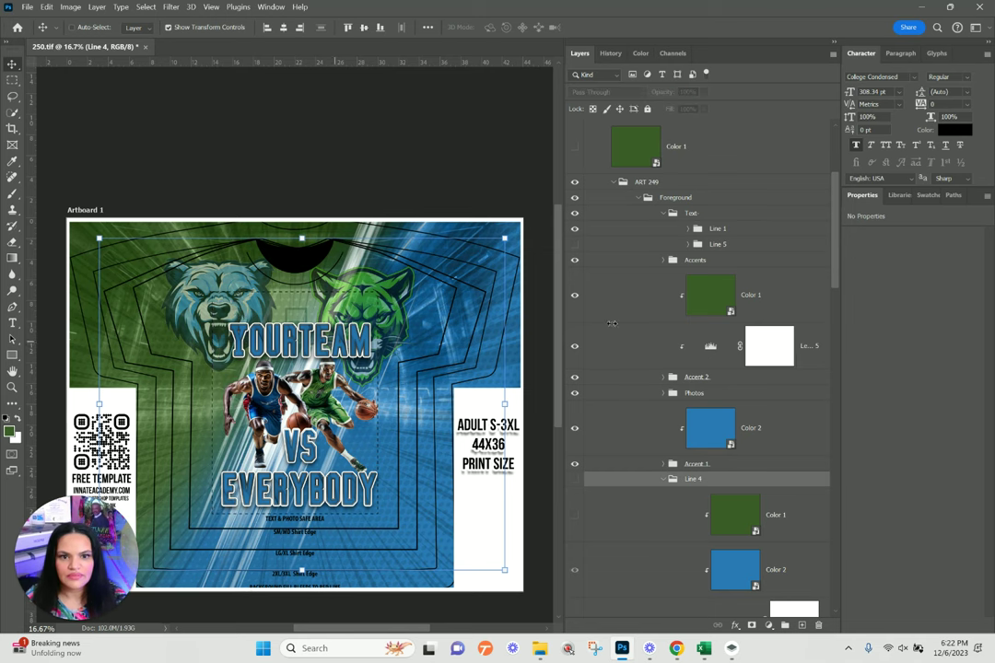
pyautogui.rightClick(307, 349)
pyautogui.click(359, 402)
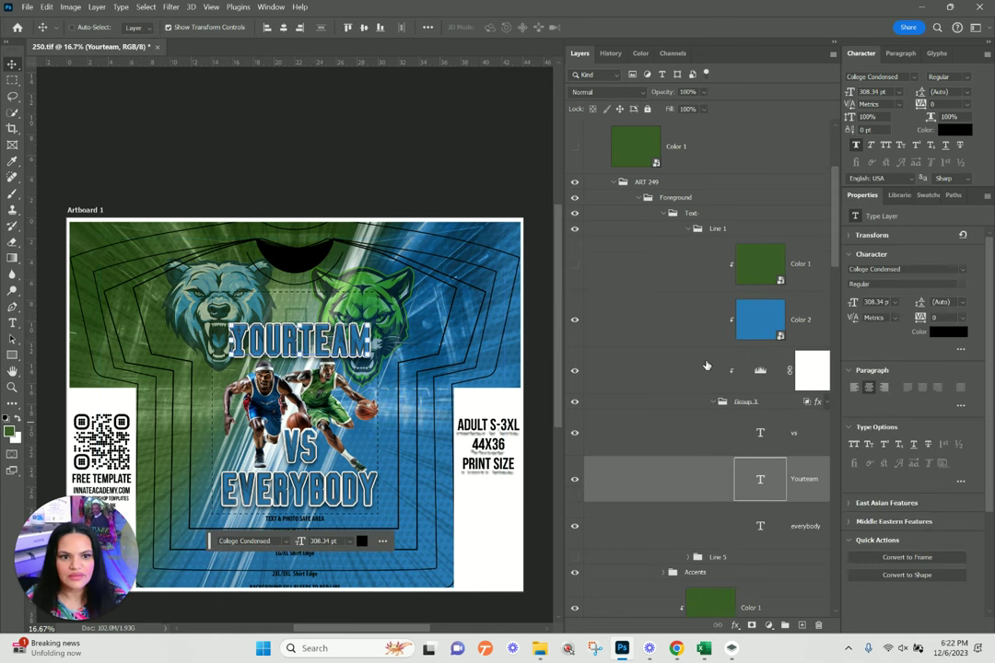
# - Warp the Yourteam text with the Arch style at +24 bend
pyautogui.doubleClick(760, 479)
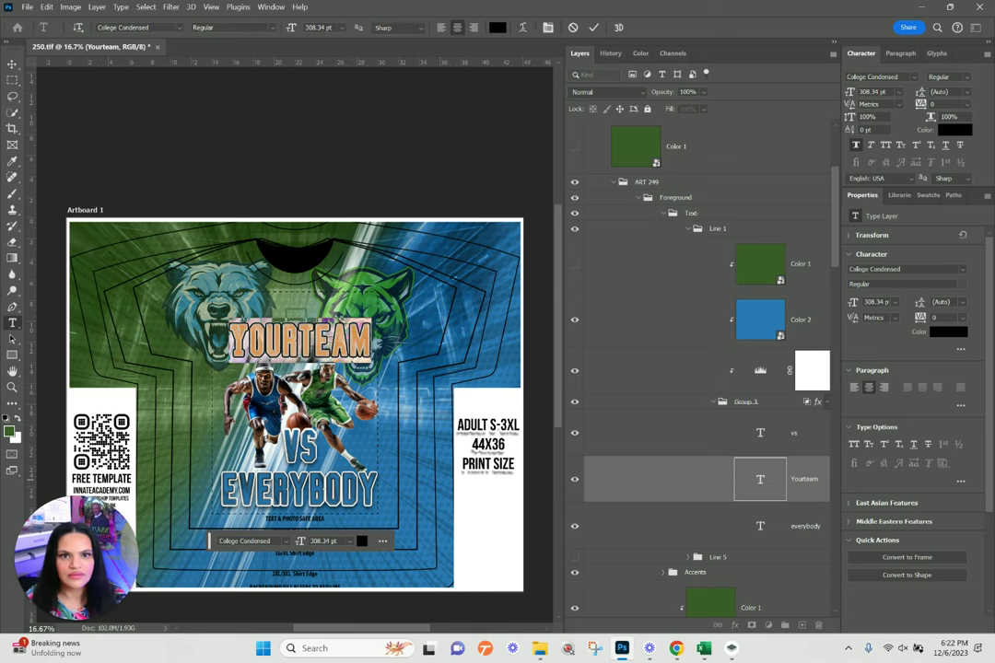
pyautogui.click(522, 28)
pyautogui.click(503, 259)
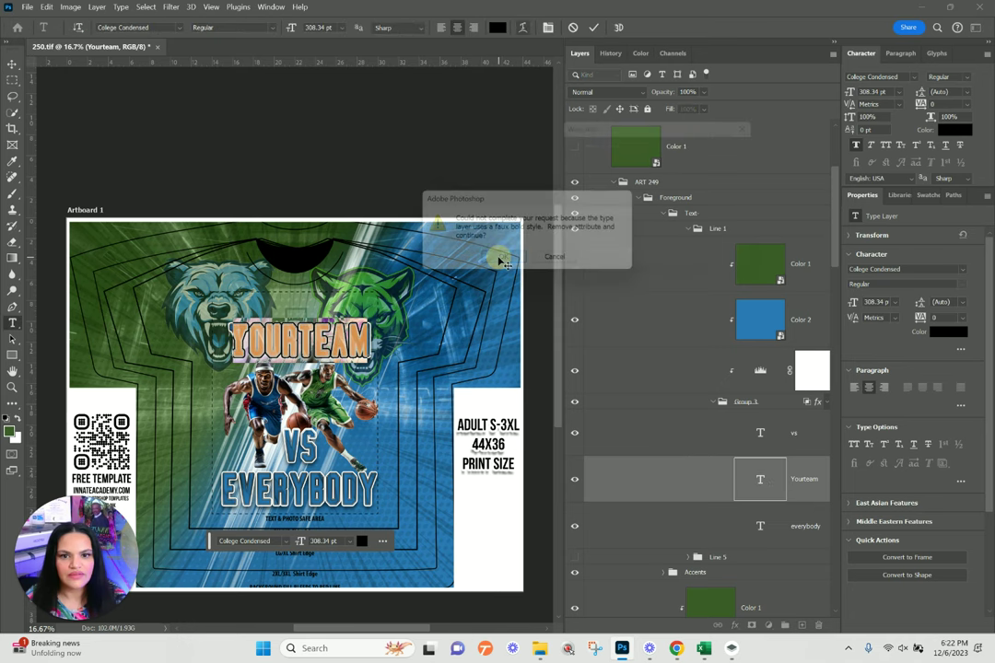
pyautogui.click(656, 144)
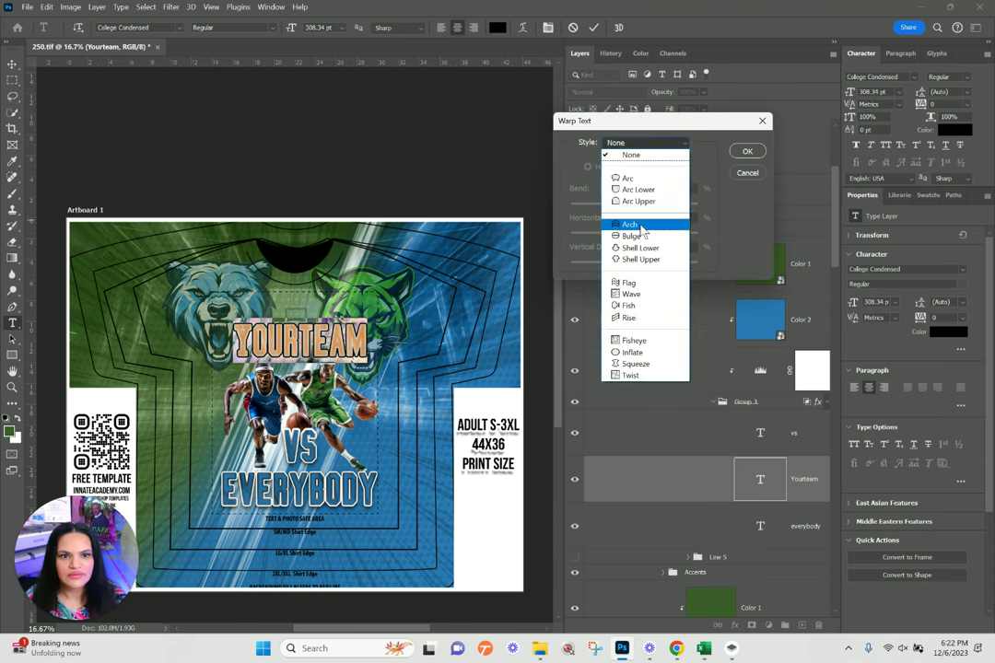
pyautogui.click(644, 205)
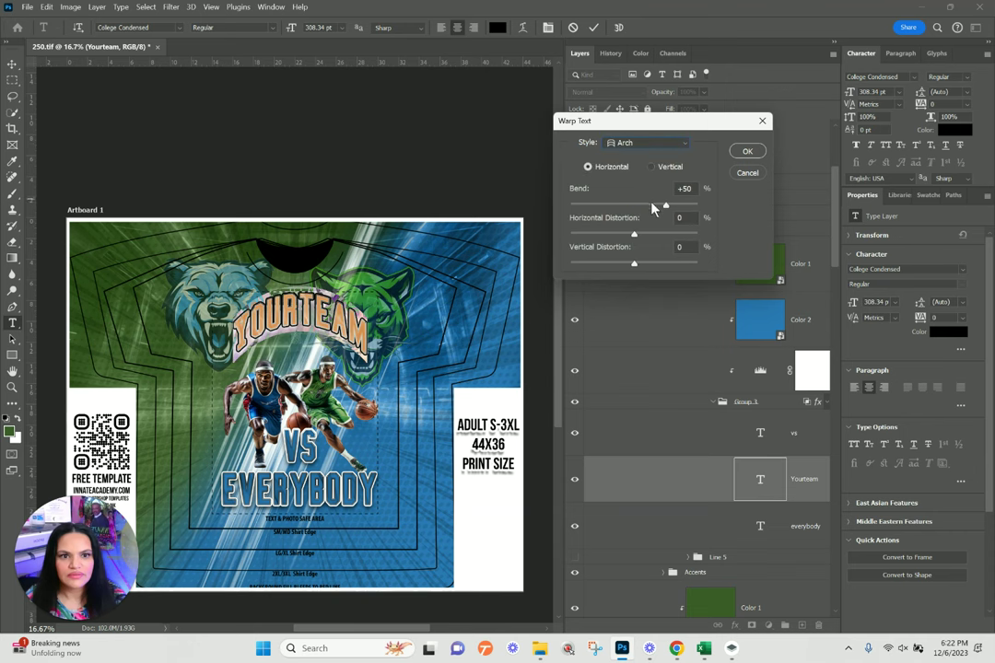
pyautogui.click(651, 204)
pyautogui.click(651, 206)
pyautogui.moveTo(650, 208); pyautogui.dragTo(644, 204)
pyautogui.click(751, 153)
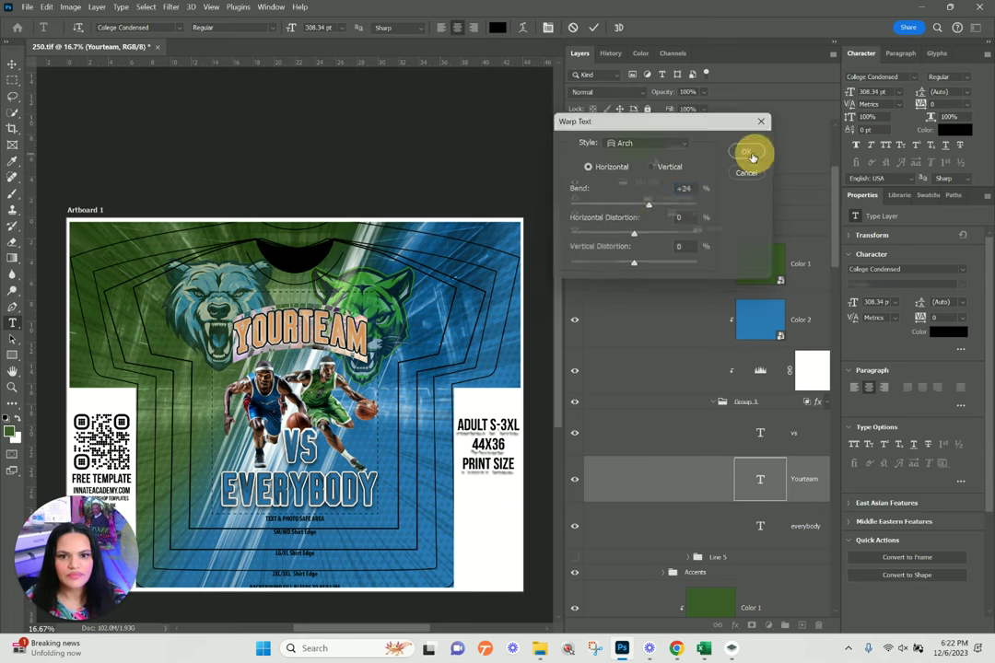
pyautogui.click(12, 64)
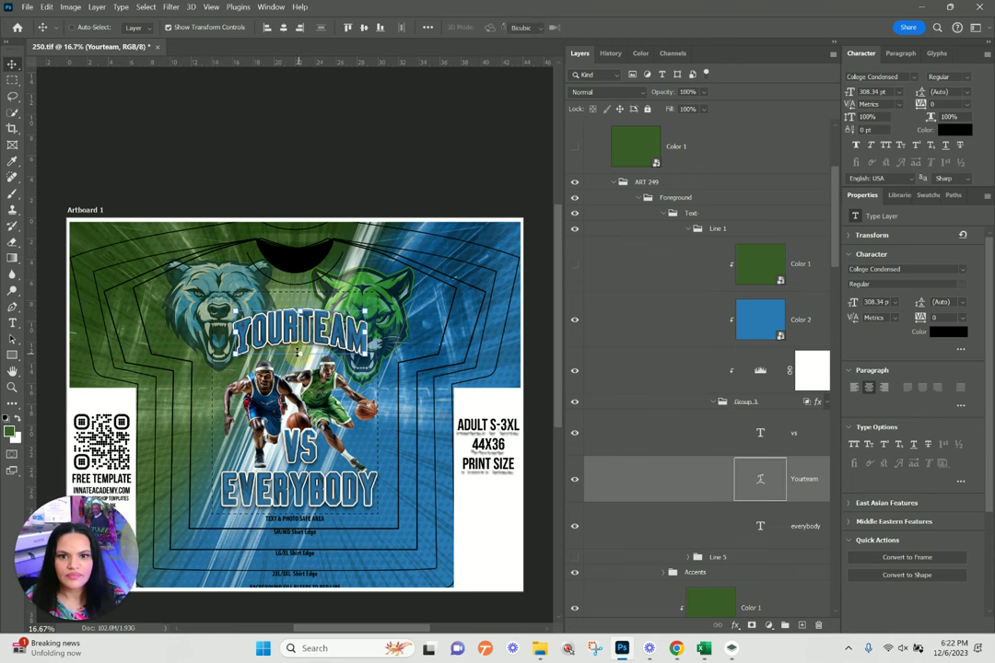
# - Scale the arched YOURTEAM lettering up to about 122.48%
pyautogui.click(299, 362)
pyautogui.moveTo(299, 362); pyautogui.dragTo(299, 369)
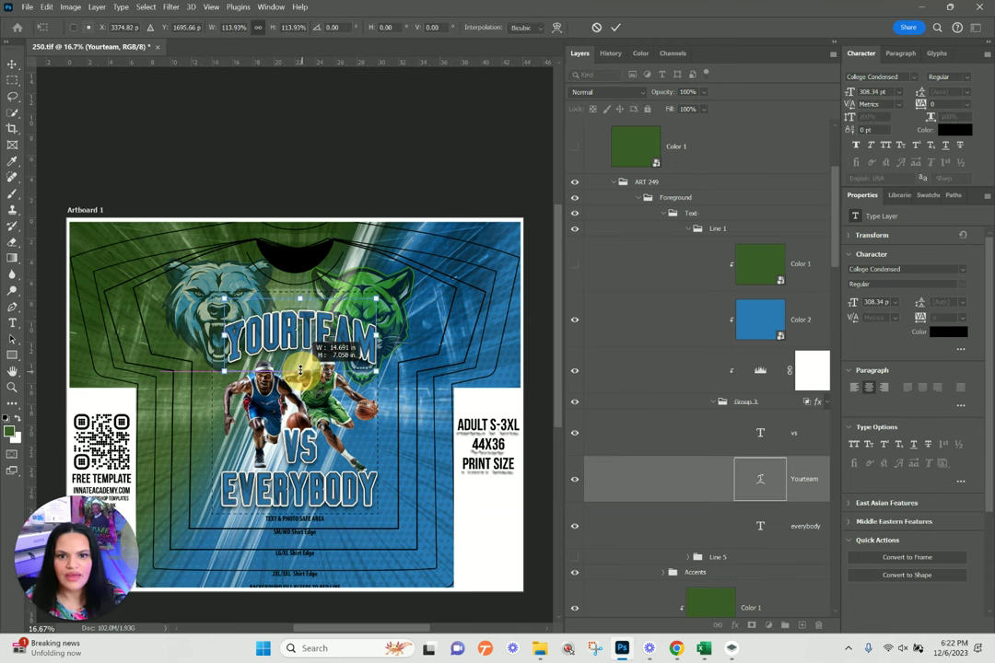
pyautogui.moveTo(300, 371); pyautogui.dragTo(285, 341)
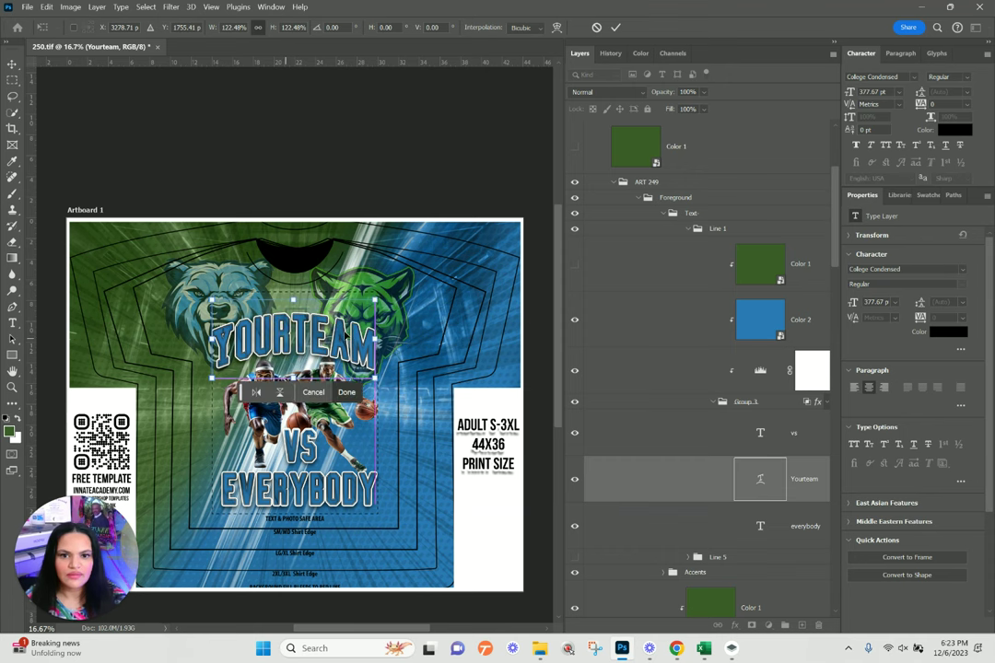
pyautogui.press('Return')
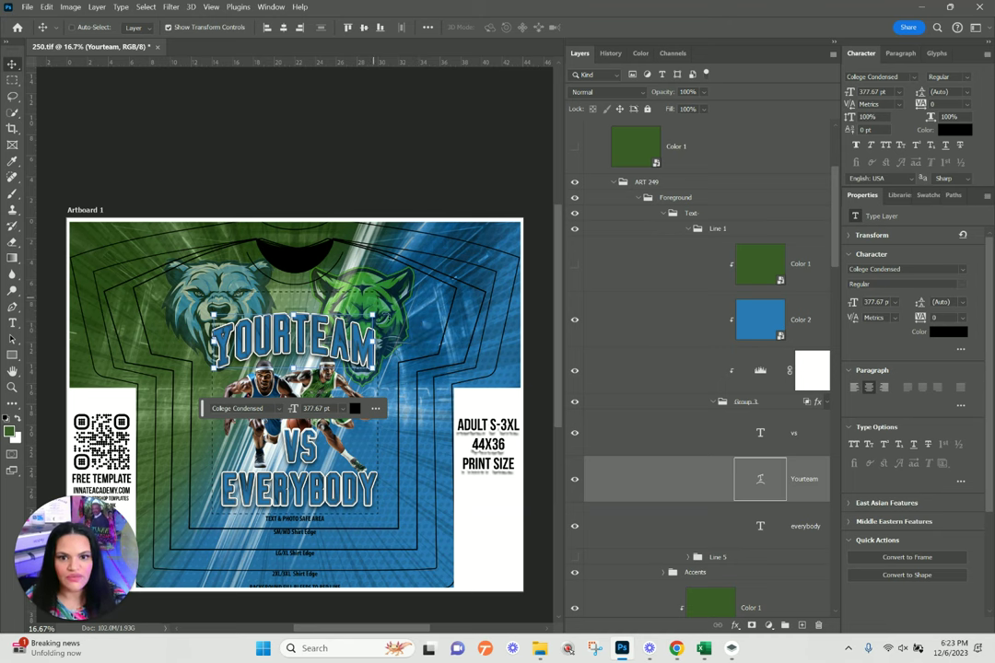
pyautogui.moveTo(204, 409); pyautogui.dragTo(228, 191)
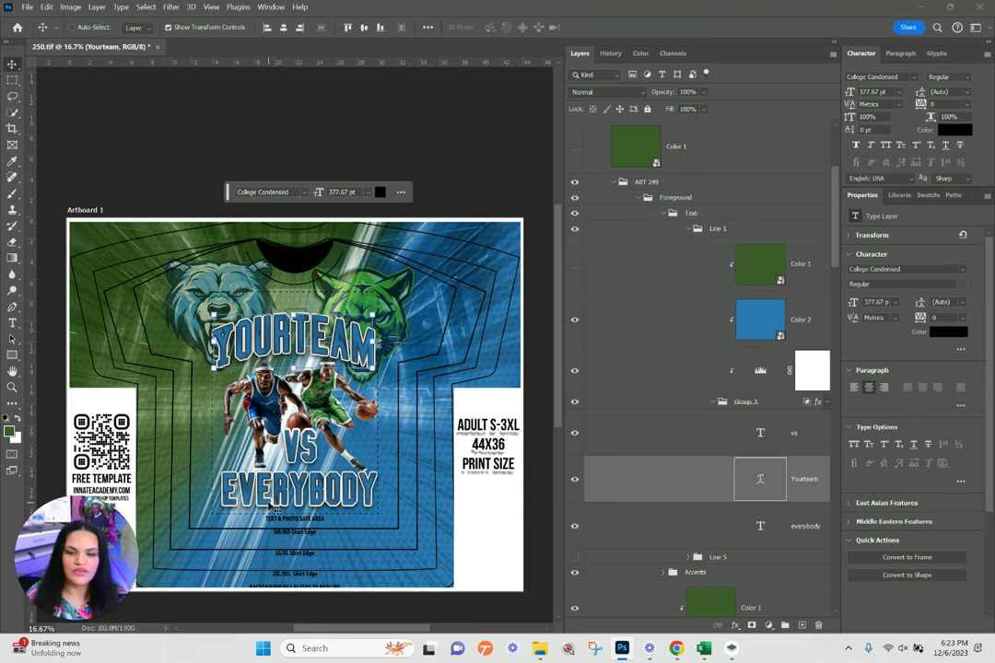
pyautogui.rightClick(397, 302)
# - Shift the cougar (logo 2) and bear (logo 1) mascots, and nudge the Photo 1 players slightly down
pyautogui.click(446, 368)
pyautogui.moveTo(399, 309); pyautogui.dragTo(420, 310)
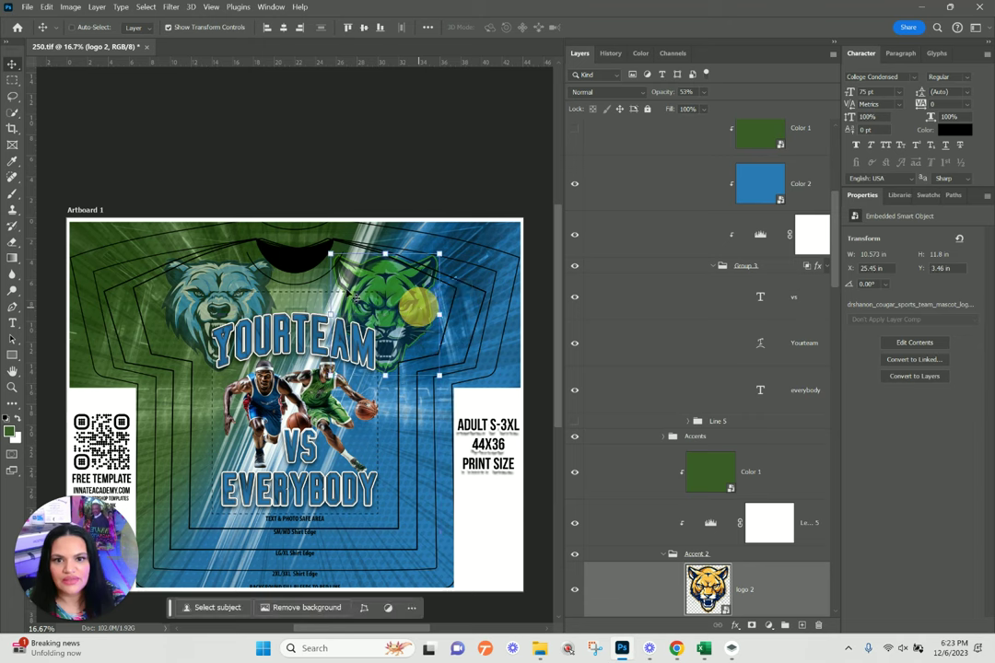
pyautogui.rightClick(193, 295)
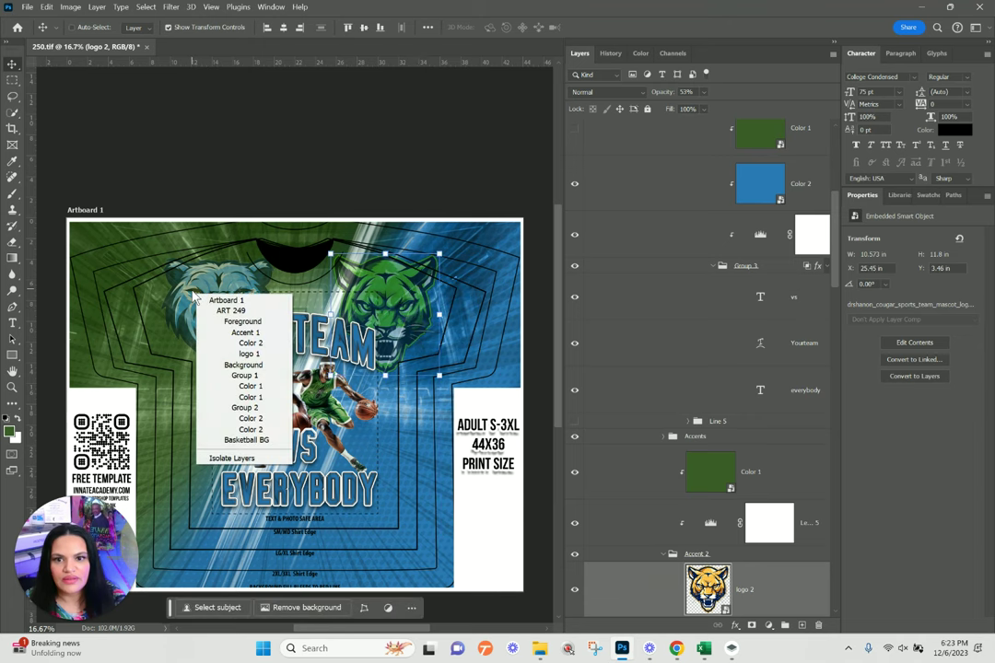
pyautogui.click(247, 354)
pyautogui.moveTo(205, 282); pyautogui.dragTo(190, 275)
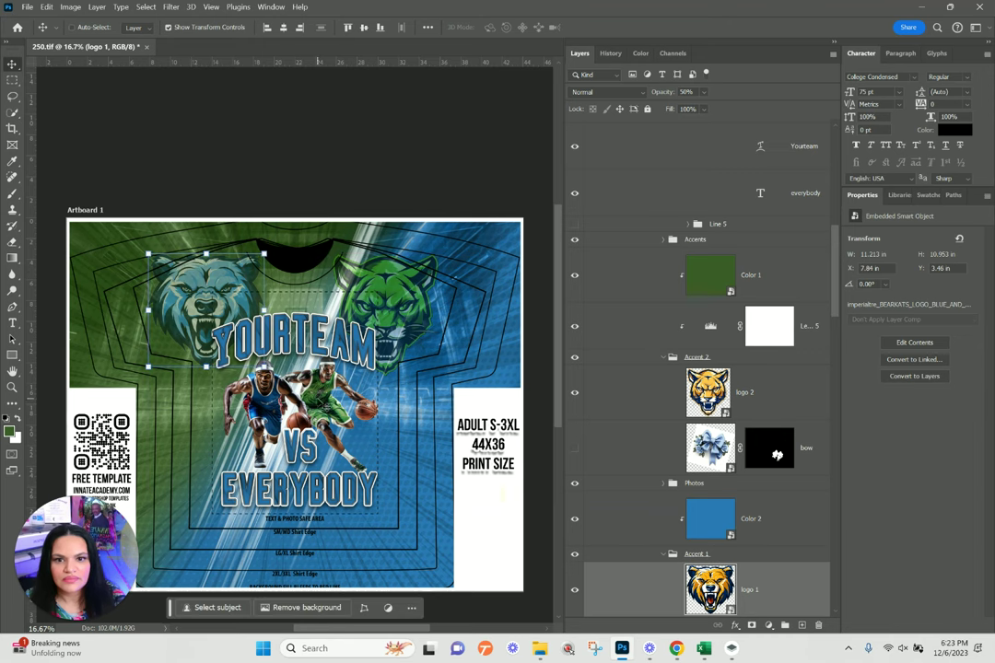
pyautogui.rightClick(323, 402)
pyautogui.click(355, 447)
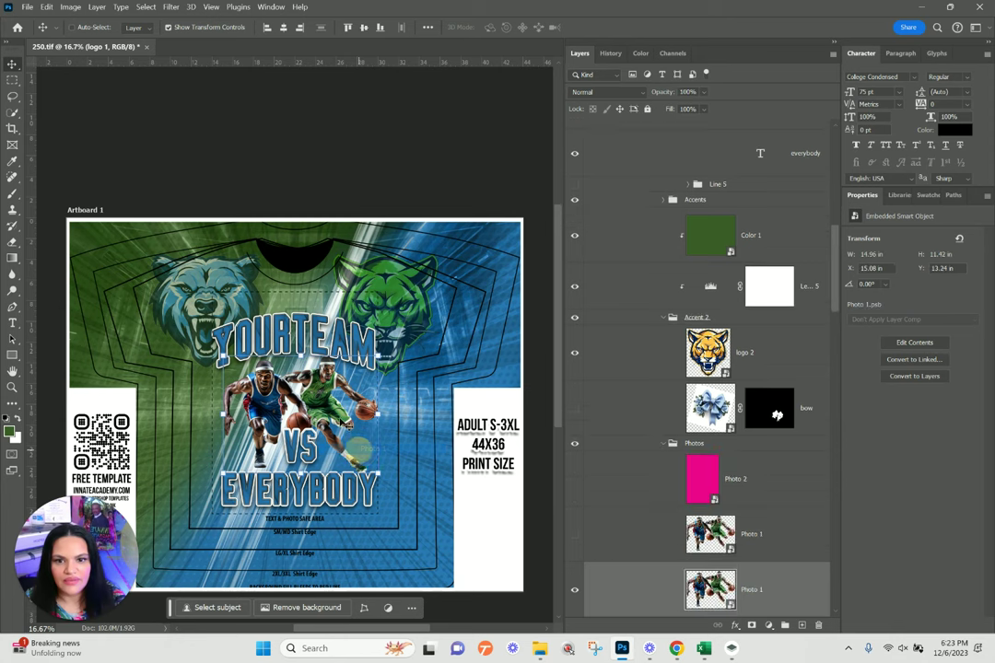
pyautogui.moveTo(339, 419); pyautogui.dragTo(339, 423)
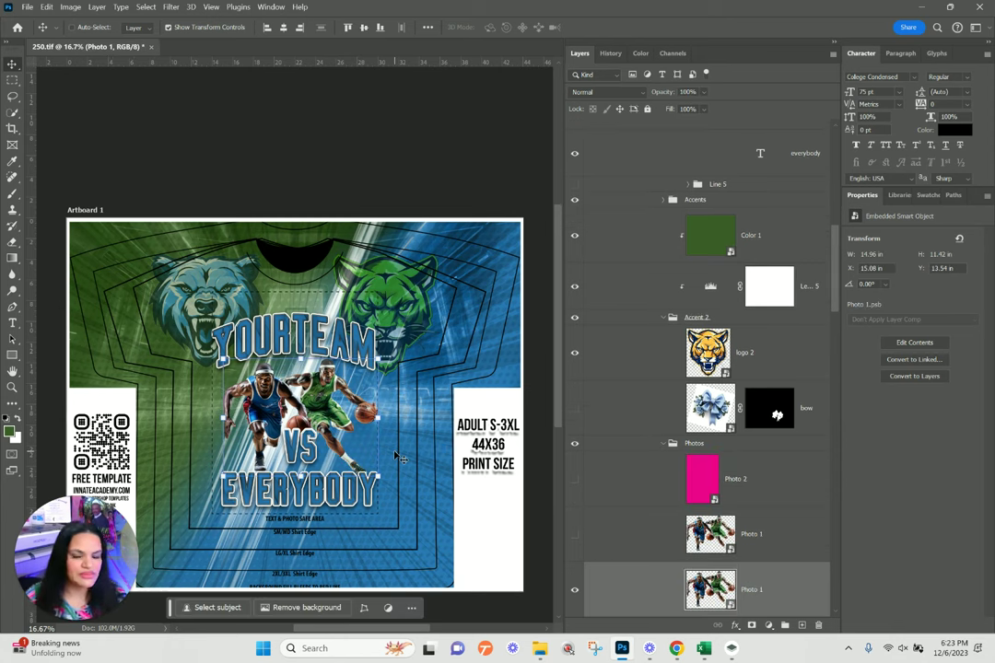
# - Quick Export the ART 249 group as a PNG
pyautogui.click(723, 485)
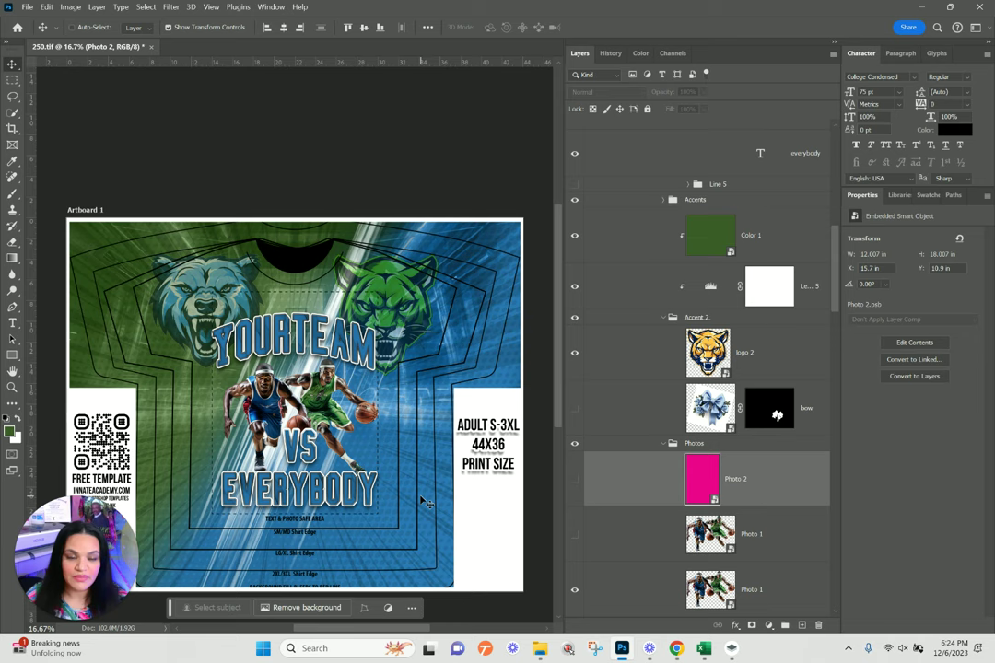
pyautogui.scroll(10, 742, 355)
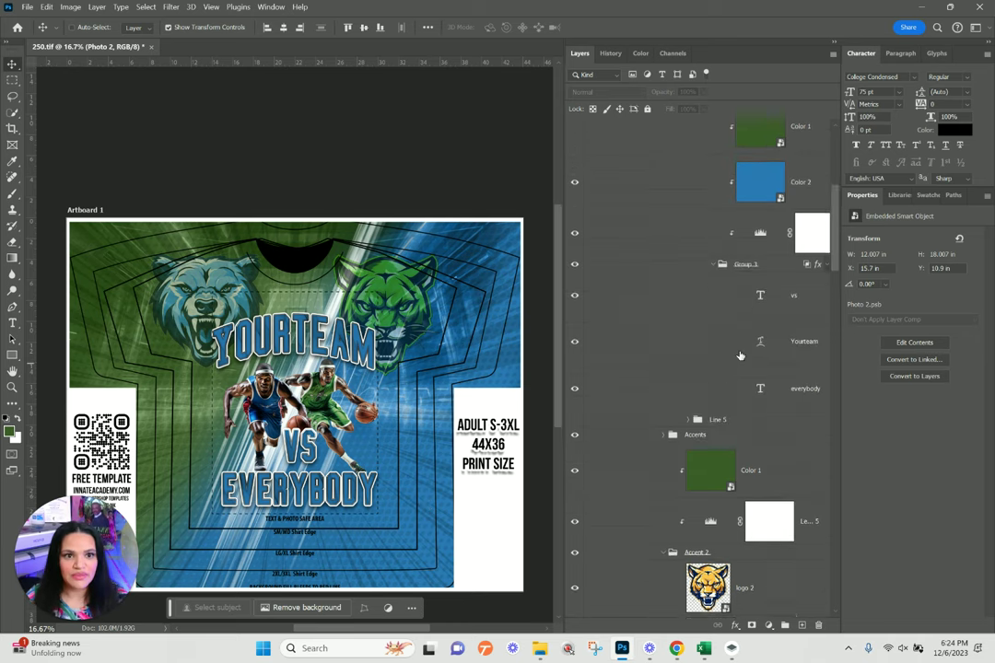
pyautogui.click(682, 366)
pyautogui.rightClick(680, 365)
pyautogui.click(724, 172)
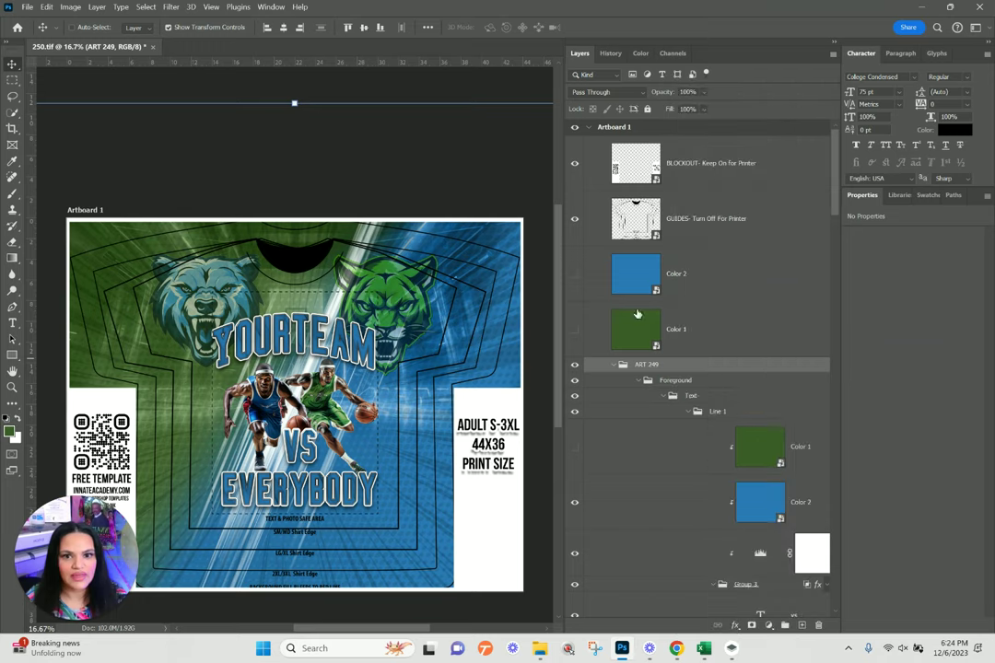